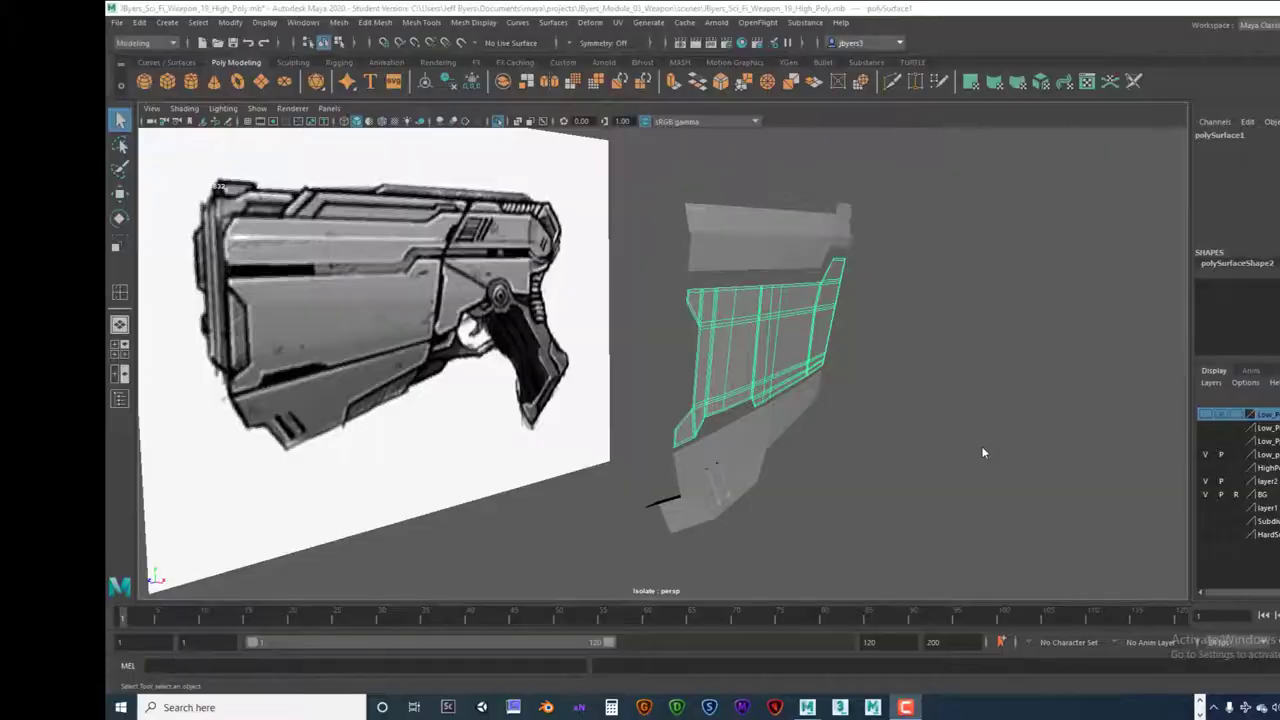
Step: Inspect the three separated gun body panels, focusing on the lower panel's deep side walls and underside
{"action": "left_click_drag", "start_coordinate": [983, 453], "coordinate": [938, 422], "text": "alt"}
{"action": "left_click_drag", "start_coordinate": [867, 446], "coordinate": [750, 432], "text": "alt"}
{"action": "left_click", "coordinate": [713, 472]}
{"action": "left_click", "coordinate": [724, 373]}
{"action": "left_click", "coordinate": [620, 189]}
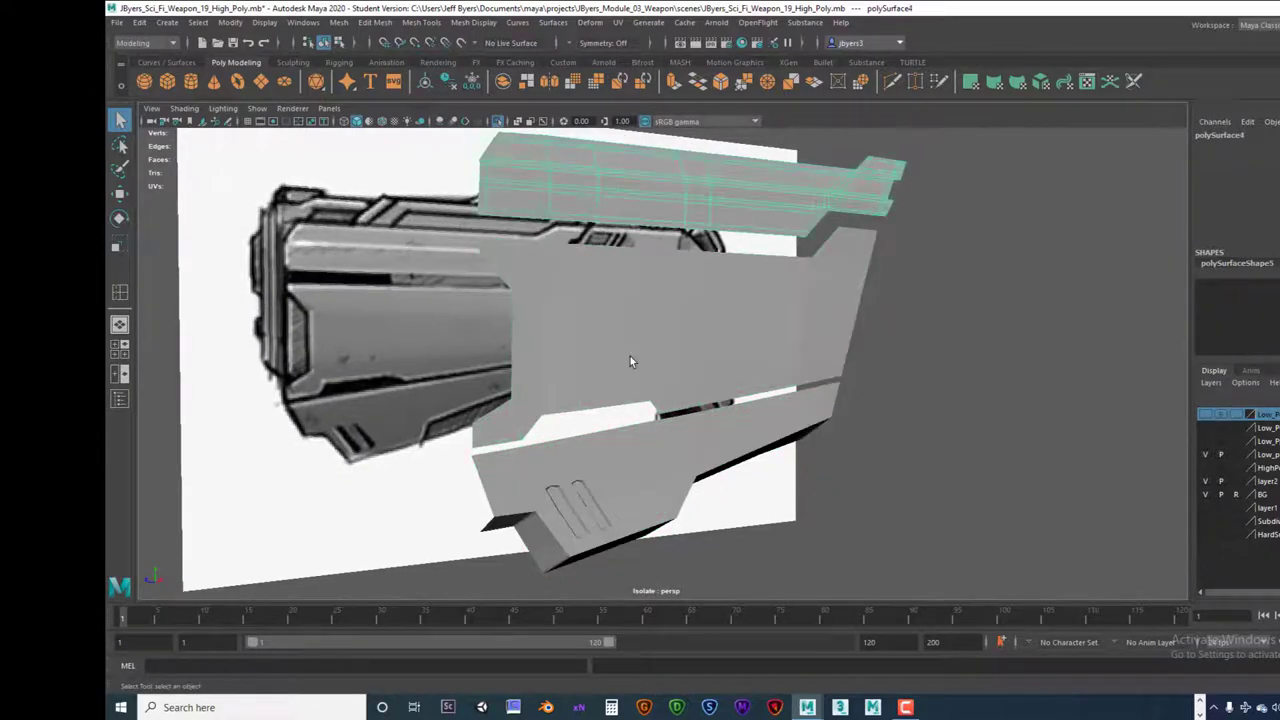
{"action": "left_click_drag", "start_coordinate": [631, 357], "coordinate": [645, 365], "text": "alt"}
{"action": "left_click", "coordinate": [566, 367]}
{"action": "left_click_drag", "start_coordinate": [566, 367], "coordinate": [576, 370], "text": "alt"}
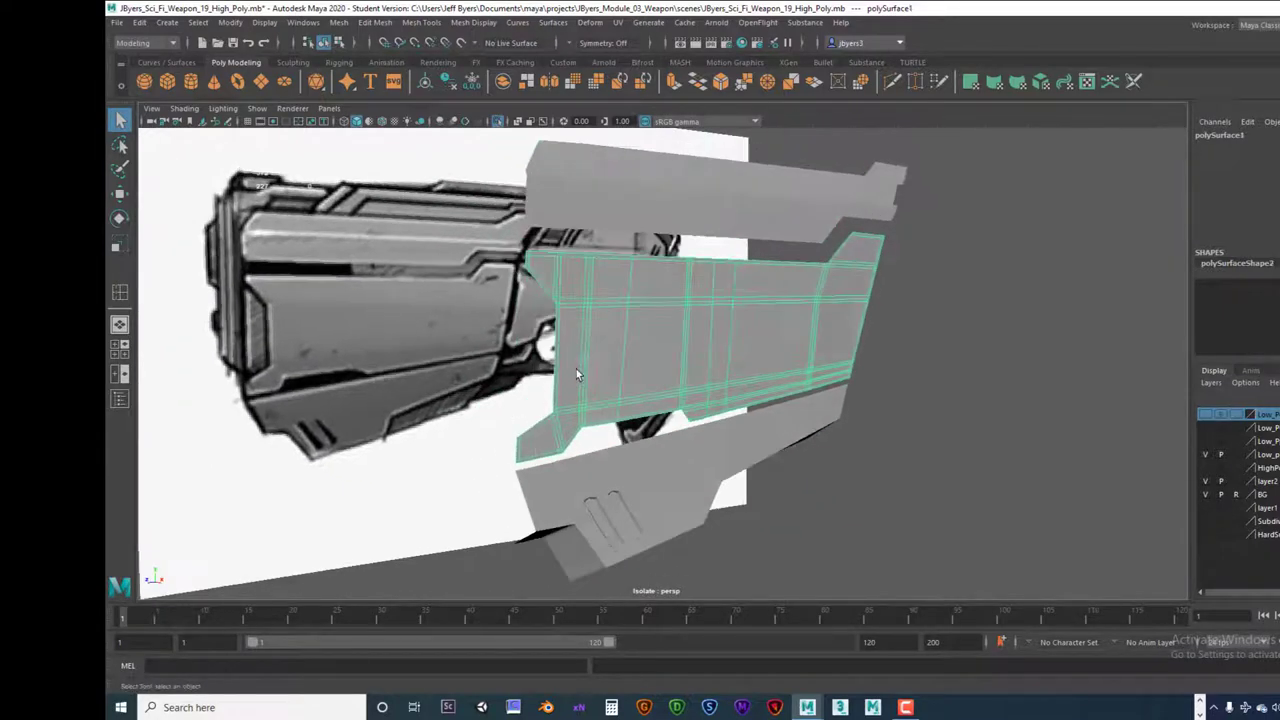
{"action": "left_click", "coordinate": [604, 478]}
{"action": "scroll", "coordinate": [628, 483], "scroll_direction": "up", "scroll_amount": 4}
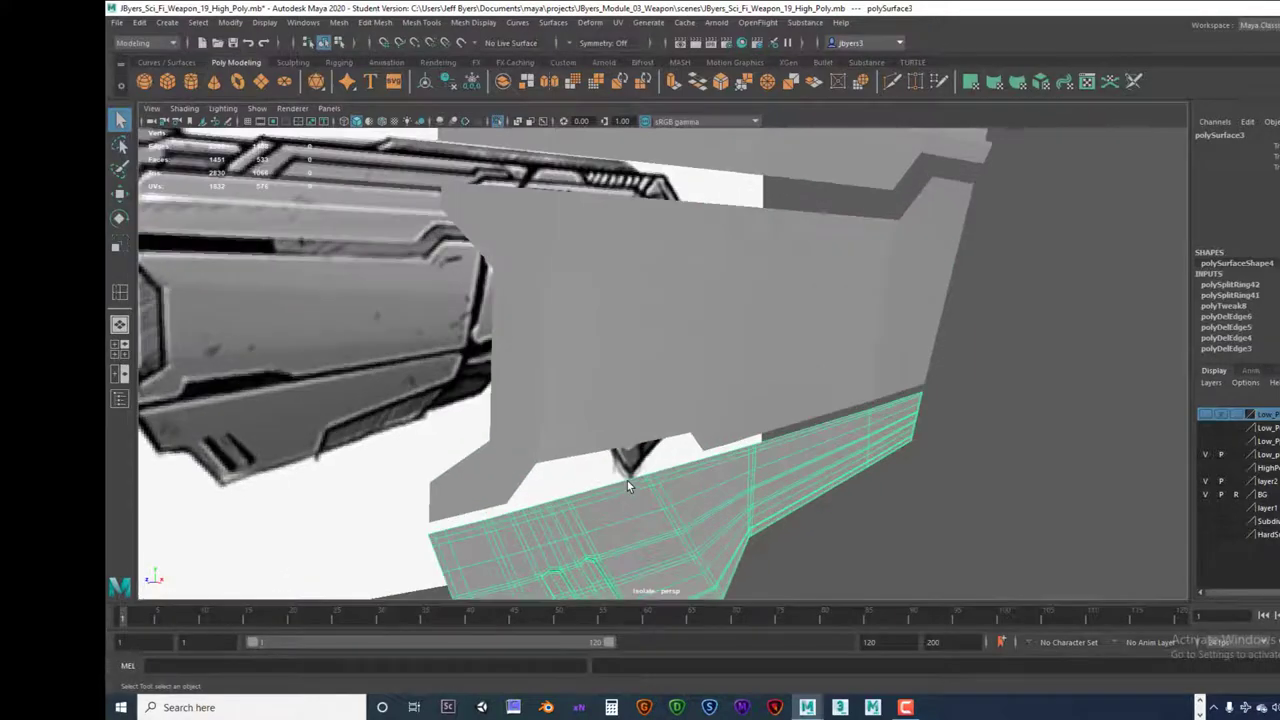
{"action": "middle_click_drag", "start_coordinate": [628, 483], "coordinate": [644, 336], "text": "alt"}
{"action": "left_click_drag", "start_coordinate": [644, 336], "coordinate": [603, 362], "text": "alt"}
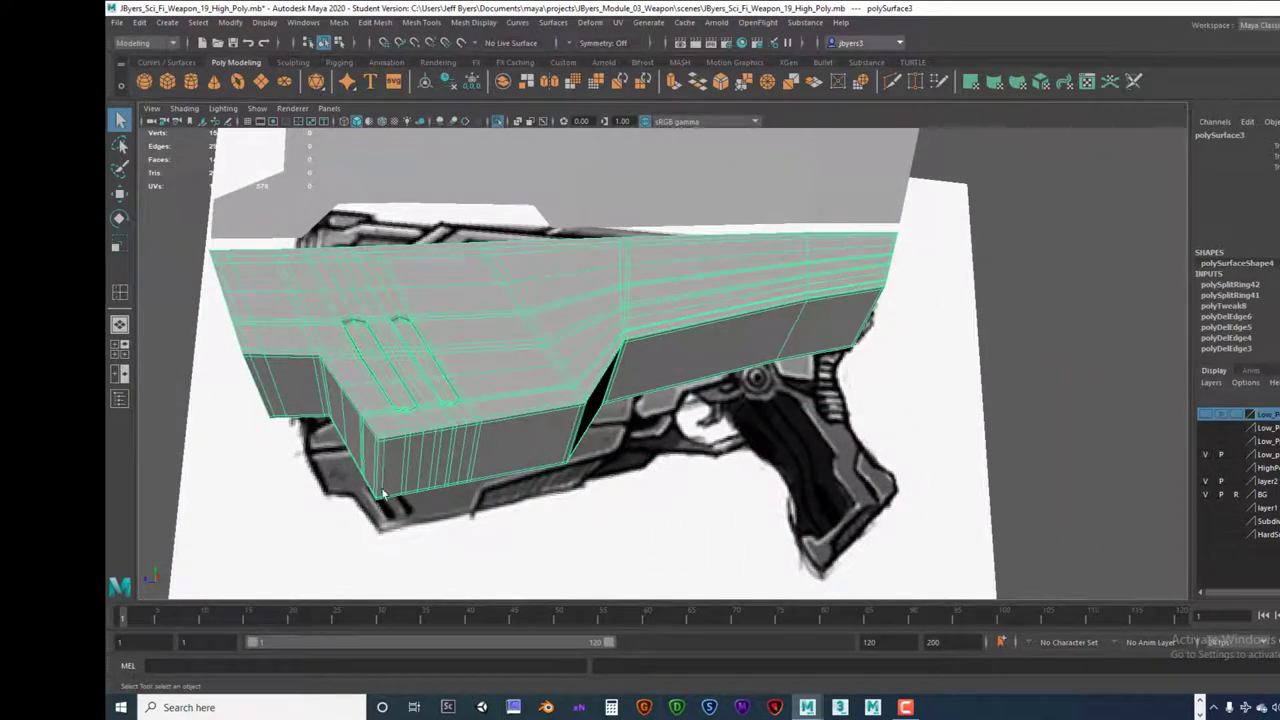
{"action": "mouse_move", "coordinate": [390, 454]}
{"action": "left_mouse_down", "text": "alt"}
{"action": "mouse_move", "coordinate": [400, 444]}
{"action": "mouse_move", "coordinate": [385, 442]}
{"action": "left_mouse_up", "text": "alt"}
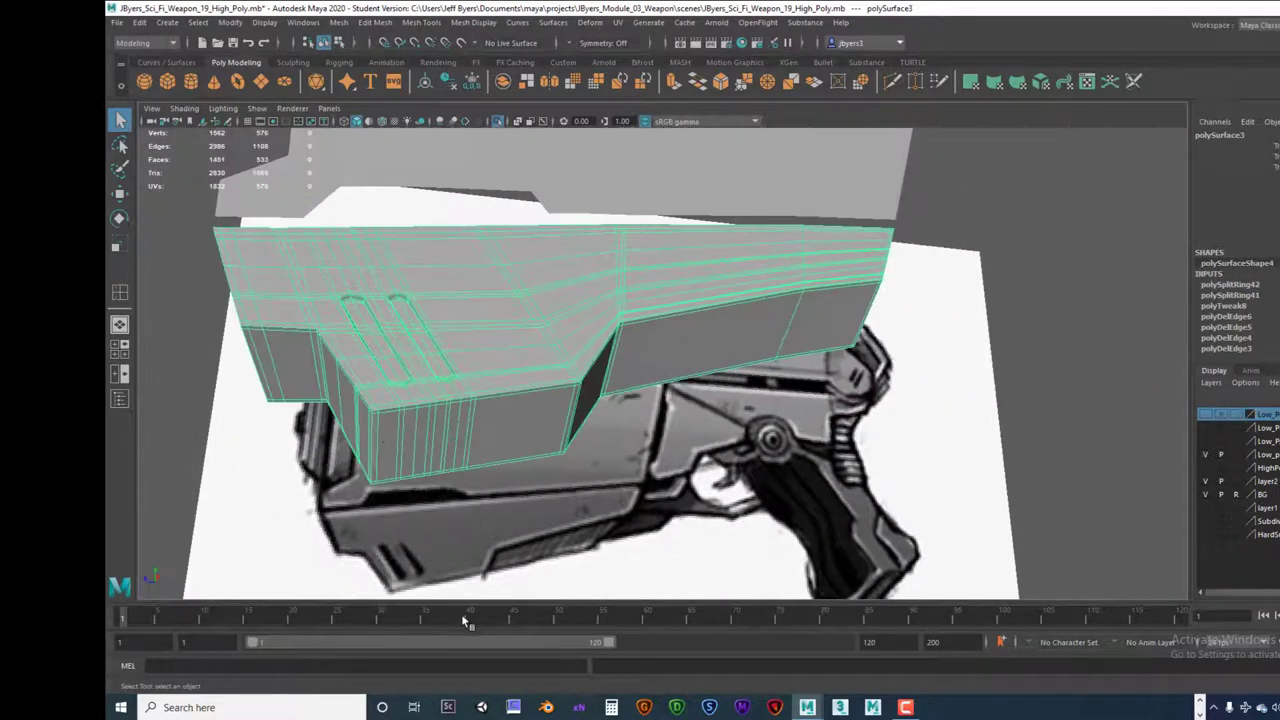
{"action": "left_click_drag", "start_coordinate": [633, 523], "coordinate": [646, 388], "text": "alt"}
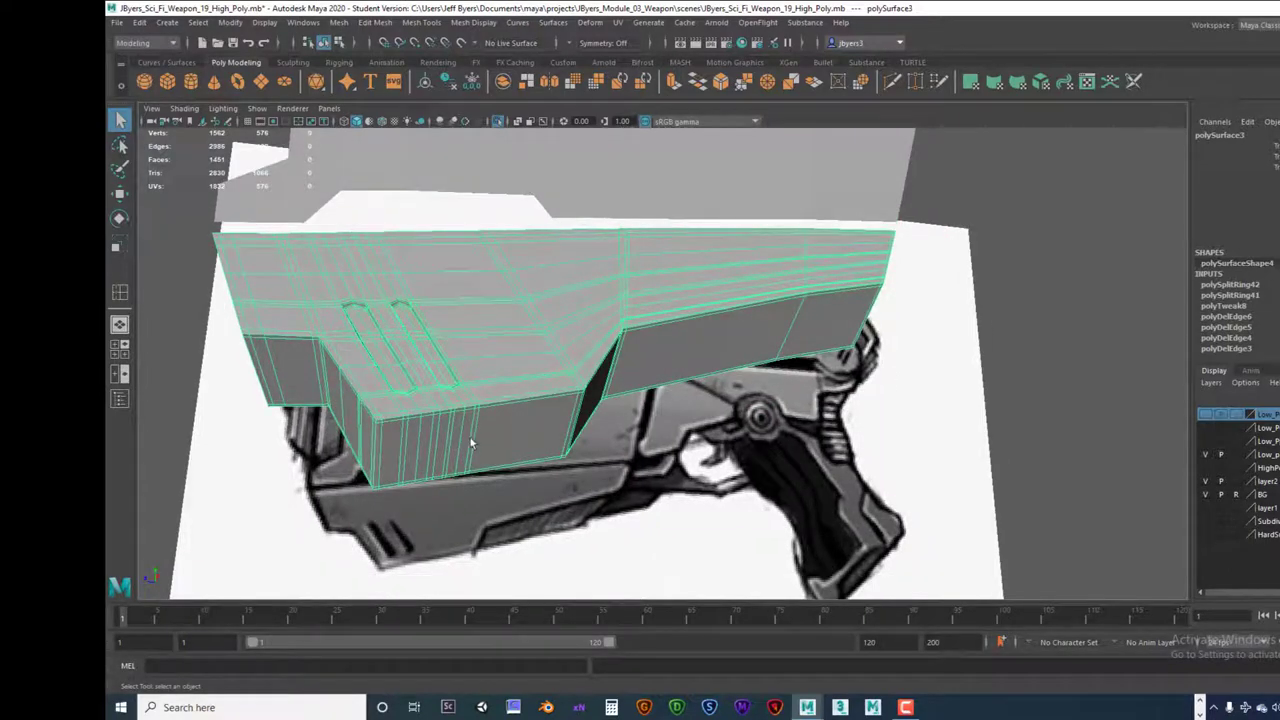
{"action": "mouse_move", "coordinate": [421, 458]}
{"action": "left_mouse_down", "text": "alt"}
{"action": "mouse_move", "coordinate": [499, 463]}
{"action": "mouse_move", "coordinate": [468, 458]}
{"action": "mouse_move", "coordinate": [516, 438]}
{"action": "mouse_move", "coordinate": [437, 444]}
{"action": "left_mouse_up", "text": "alt"}
Step: Delete the narrow face loop where the lower panel's front surface meets its side walls
{"action": "right_click_drag", "start_coordinate": [437, 340], "coordinate": [434, 390]}
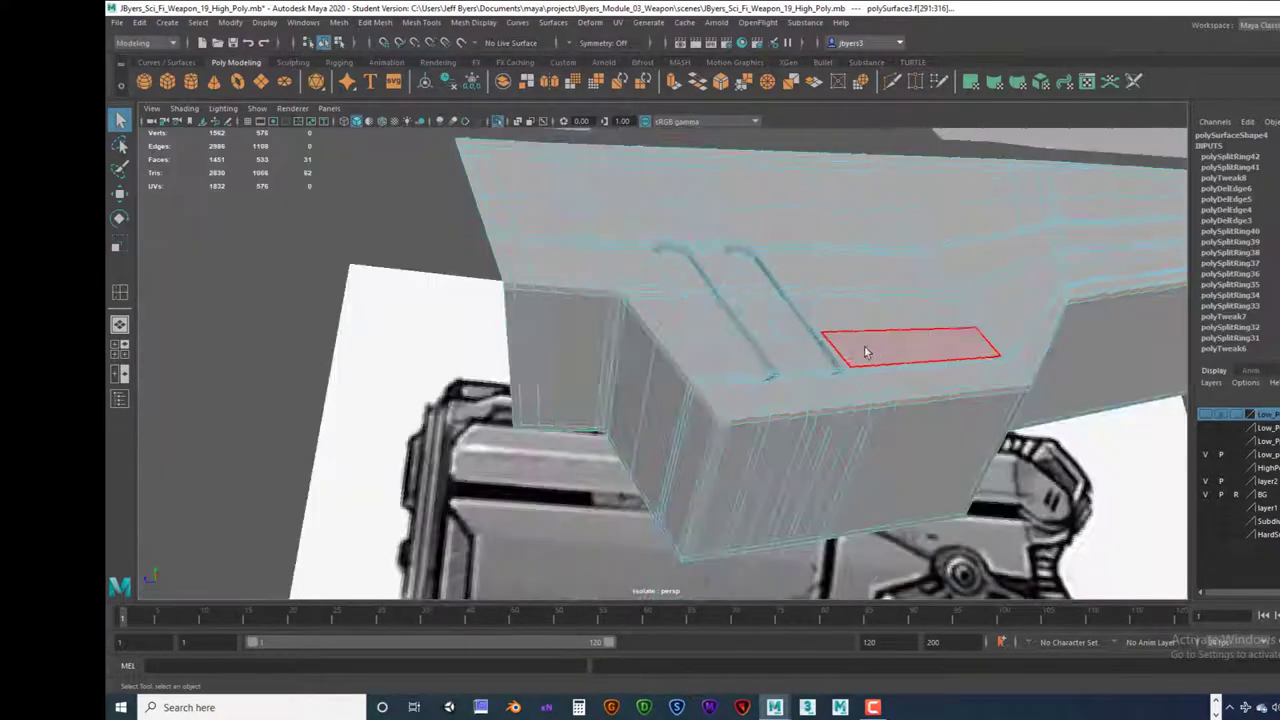
{"action": "left_click_drag", "start_coordinate": [866, 351], "coordinate": [840, 357], "text": "alt"}
{"action": "key", "text": "4"}
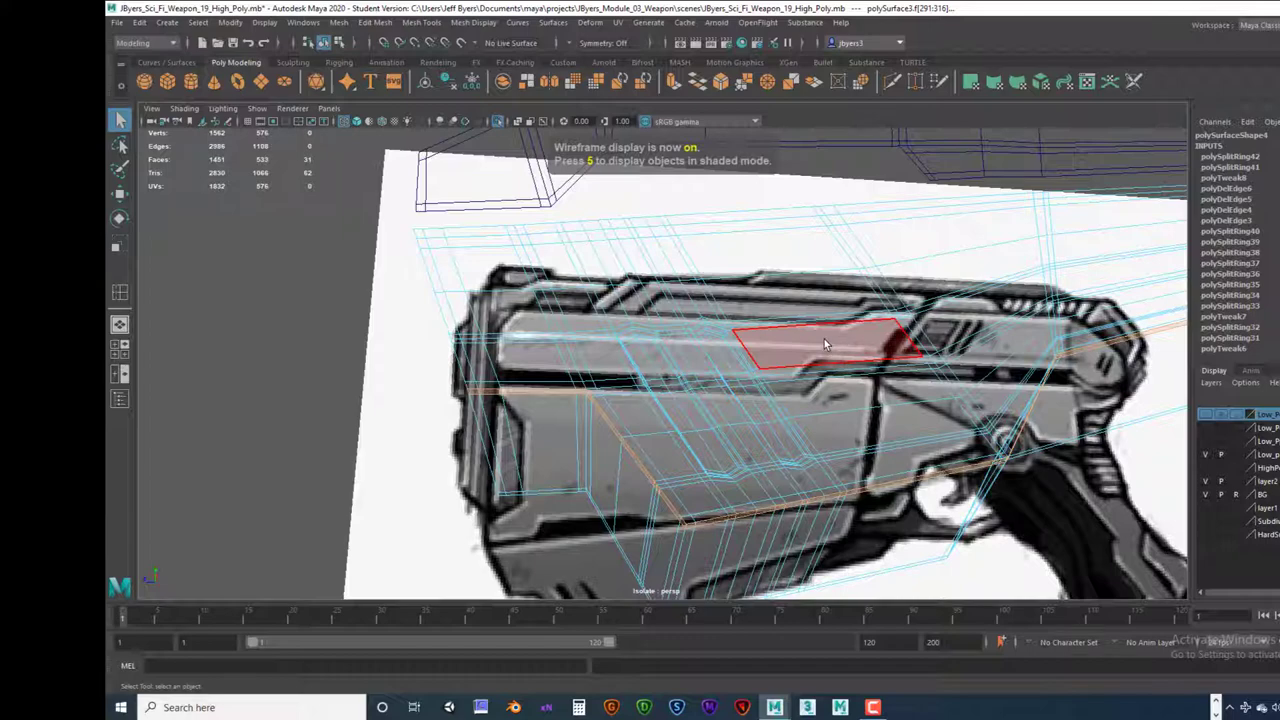
{"action": "key", "text": "5"}
{"action": "mouse_move", "coordinate": [824, 345]}
{"action": "left_mouse_down", "text": "alt"}
{"action": "mouse_move", "coordinate": [803, 377]}
{"action": "mouse_move", "coordinate": [800, 349]}
{"action": "mouse_move", "coordinate": [706, 399]}
{"action": "mouse_move", "coordinate": [688, 385]}
{"action": "mouse_move", "coordinate": [710, 350]}
{"action": "mouse_move", "coordinate": [764, 335]}
{"action": "left_mouse_up", "text": "alt"}
{"action": "key", "text": "Delete"}
Step: Delete the lower panel's side wall face loop and the thin leftover face loop at its back, keeping only the front surface
{"action": "left_click", "coordinate": [541, 345]}
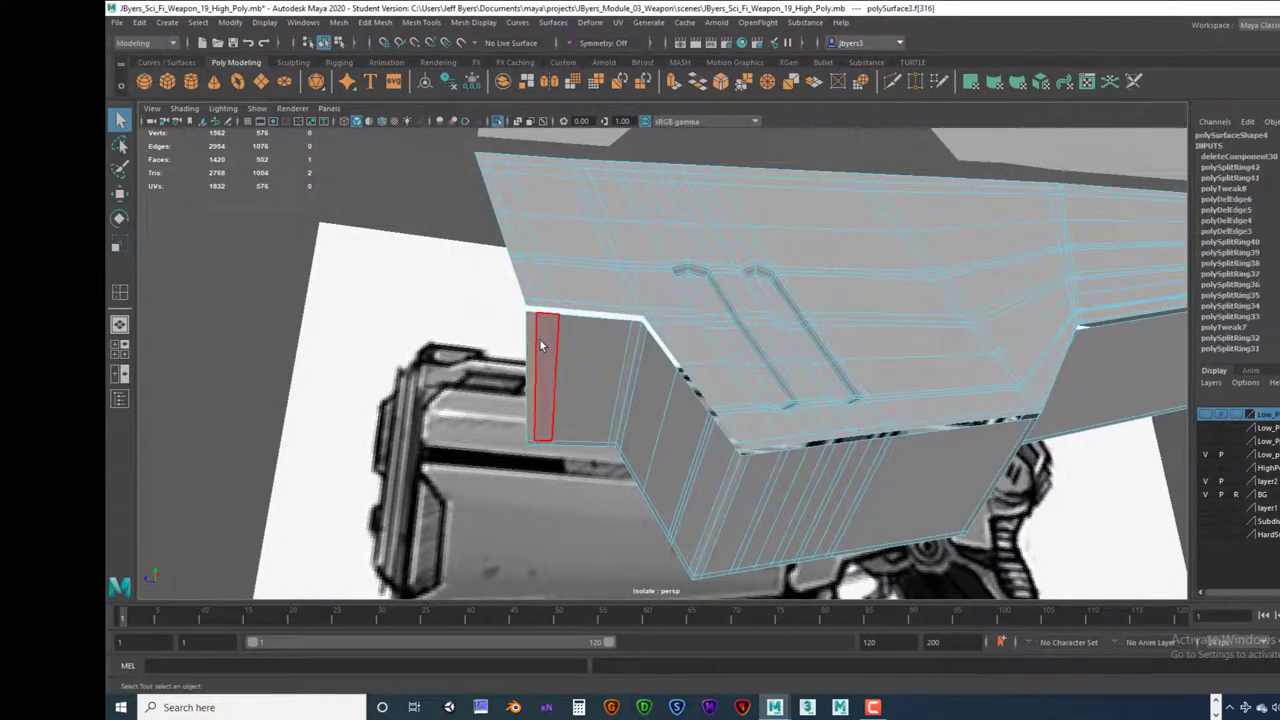
{"action": "double_click", "coordinate": [542, 345]}
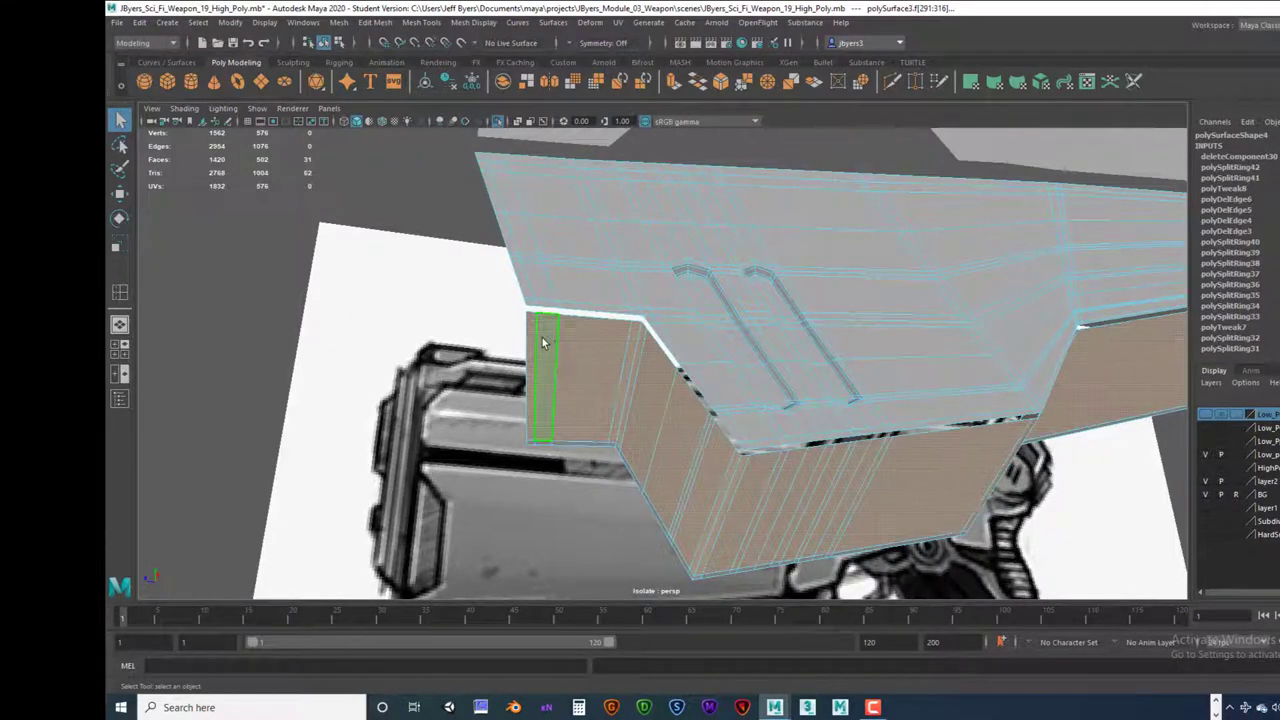
{"action": "key", "text": "Delete"}
{"action": "left_click", "coordinate": [541, 445]}
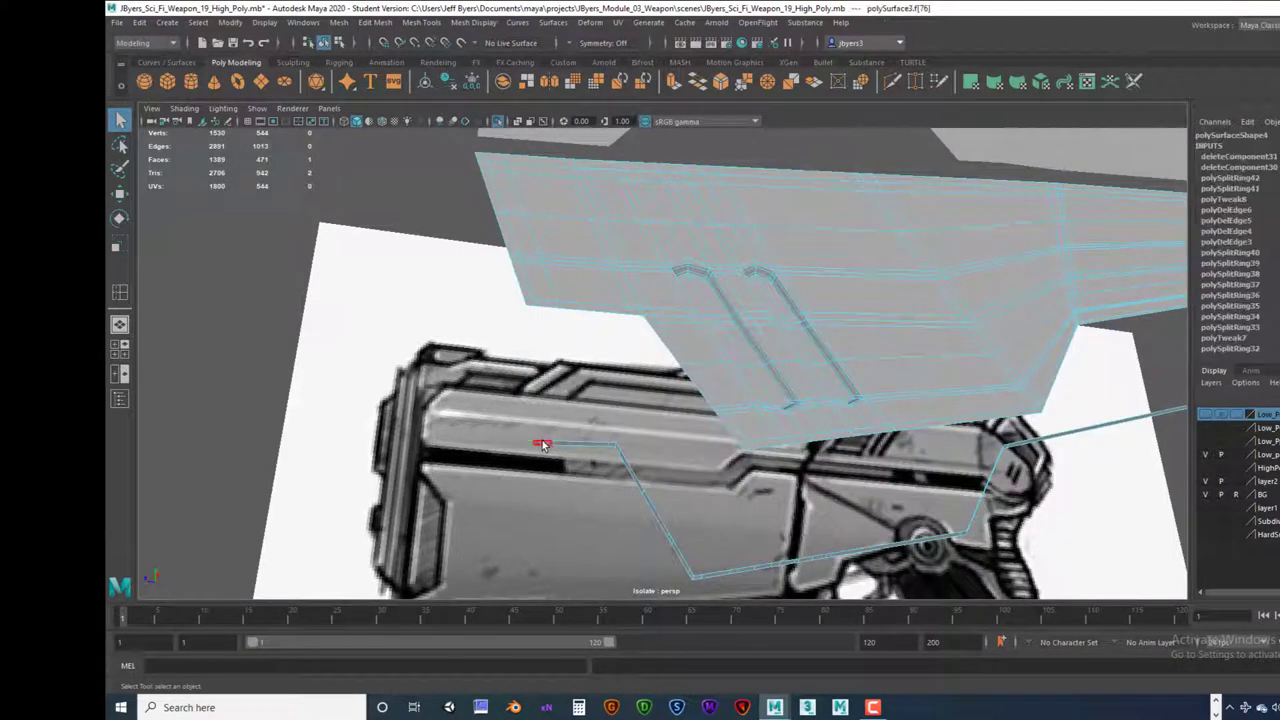
{"action": "key", "text": "Delete"}
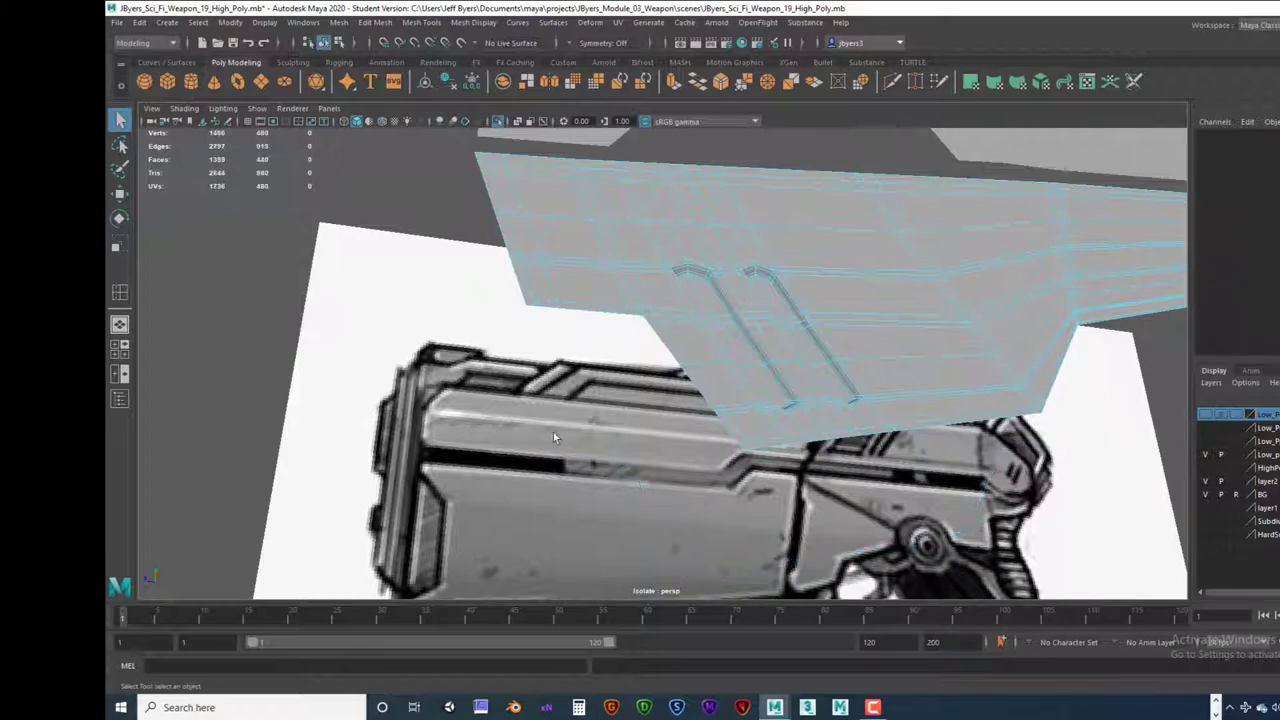
Step: Examine the open border edges and the rim vertices of the lower panel's front surface
{"action": "left_click_drag", "start_coordinate": [663, 343], "coordinate": [680, 401], "text": "alt"}
{"action": "scroll", "coordinate": [789, 420], "scroll_direction": "up", "scroll_amount": 2}
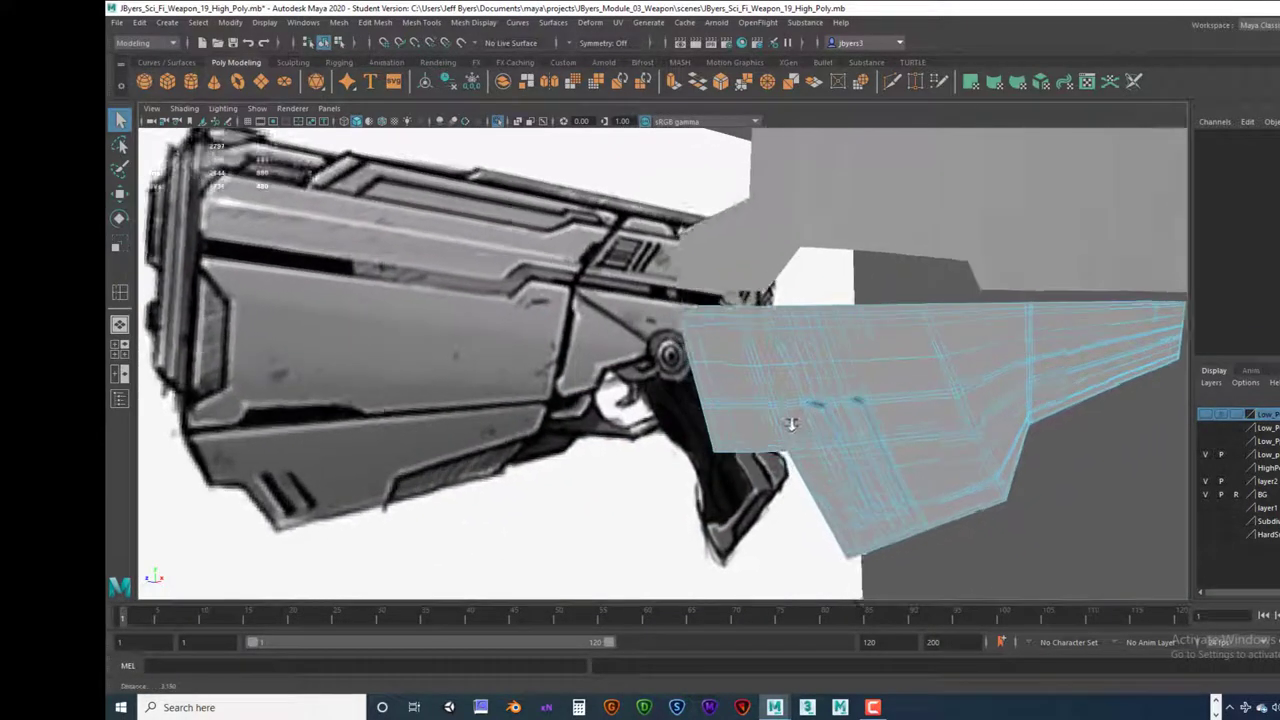
{"action": "right_click_drag", "start_coordinate": [702, 339], "coordinate": [702, 305]}
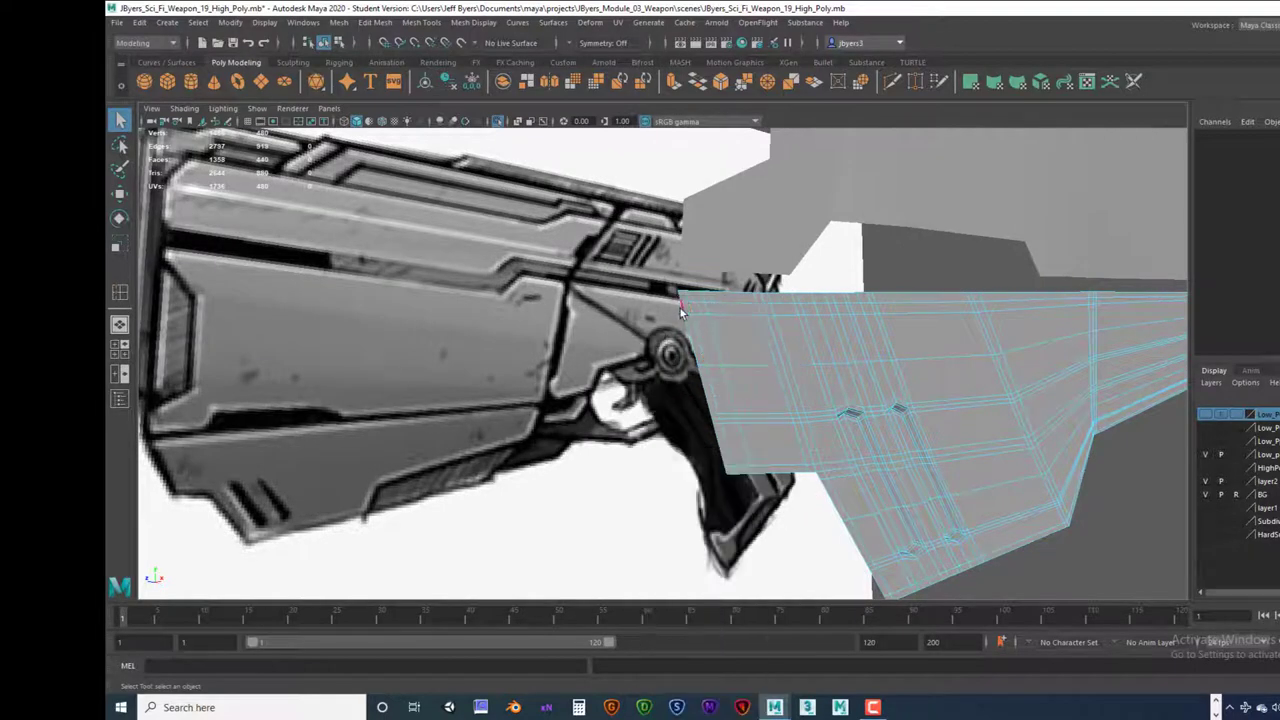
{"action": "left_click", "coordinate": [730, 390]}
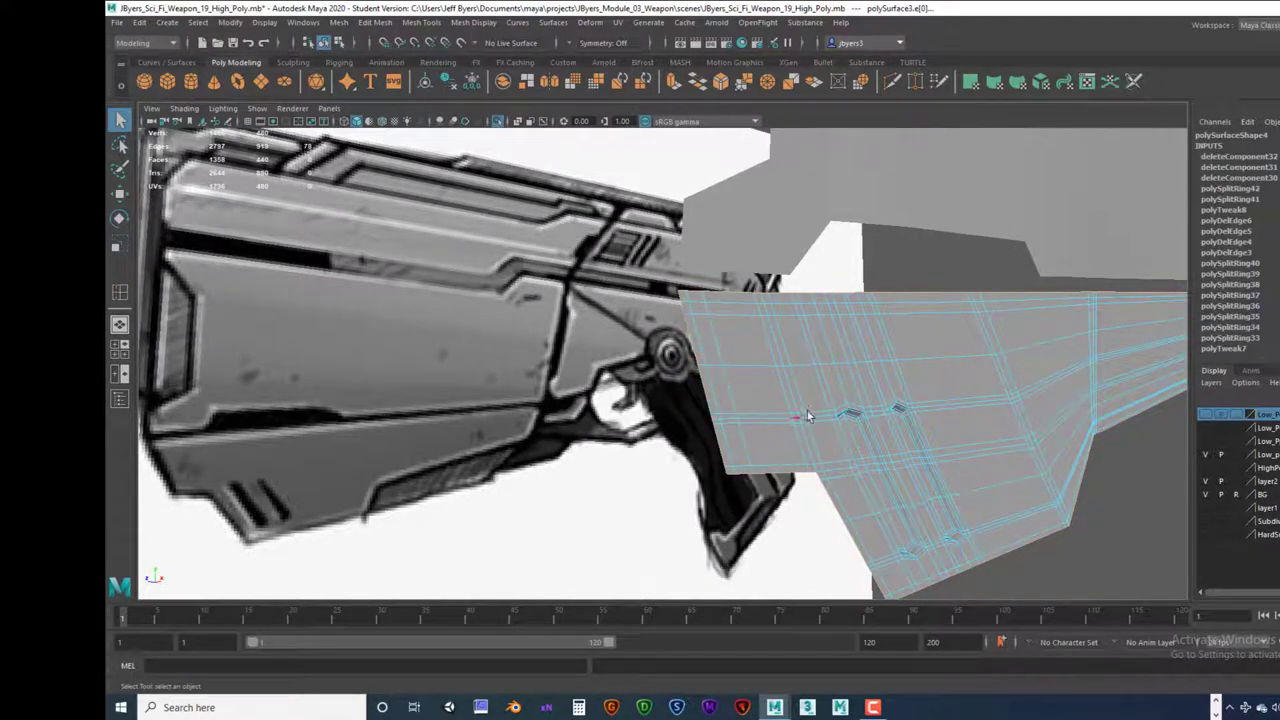
{"action": "left_click_drag", "start_coordinate": [824, 414], "coordinate": [755, 410], "text": "alt"}
{"action": "scroll", "coordinate": [826, 410], "scroll_direction": "down", "scroll_amount": 3}
{"action": "right_click_drag", "start_coordinate": [766, 341], "coordinate": [724, 341]}
{"action": "left_click_drag", "start_coordinate": [724, 341], "coordinate": [710, 417], "text": "alt"}
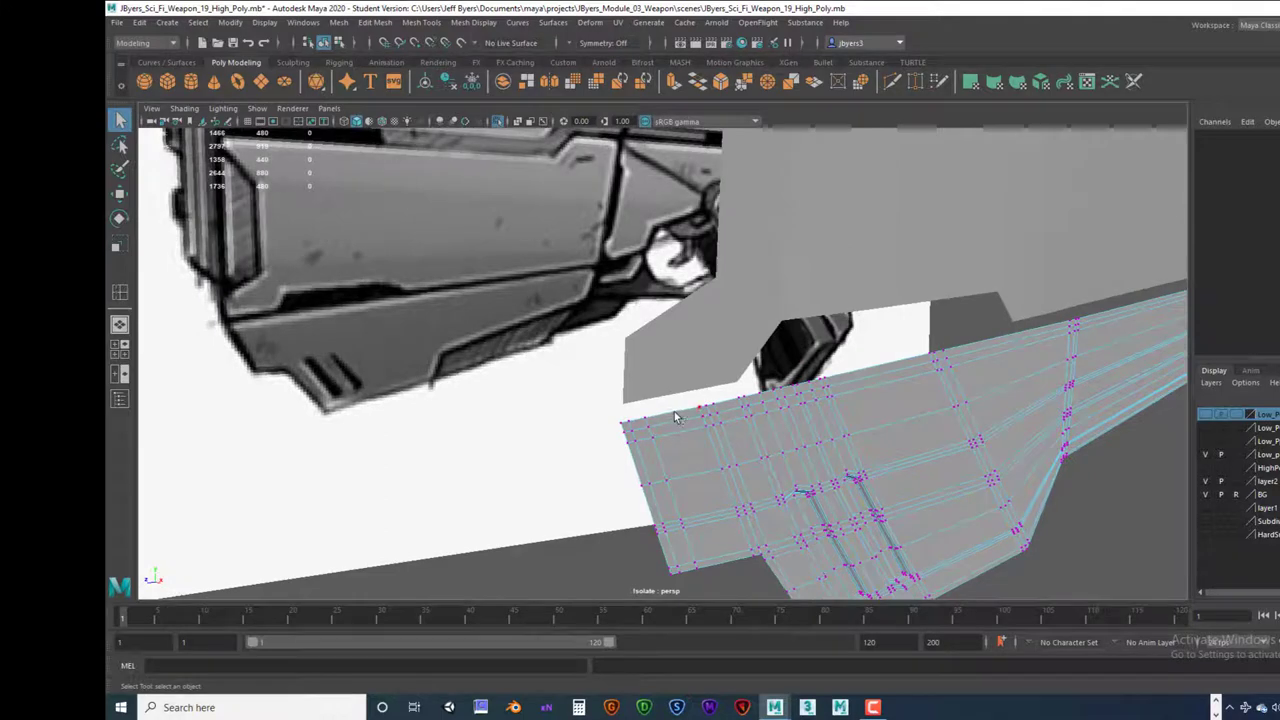
{"action": "left_click_drag", "start_coordinate": [690, 430], "coordinate": [697, 423], "text": "alt"}
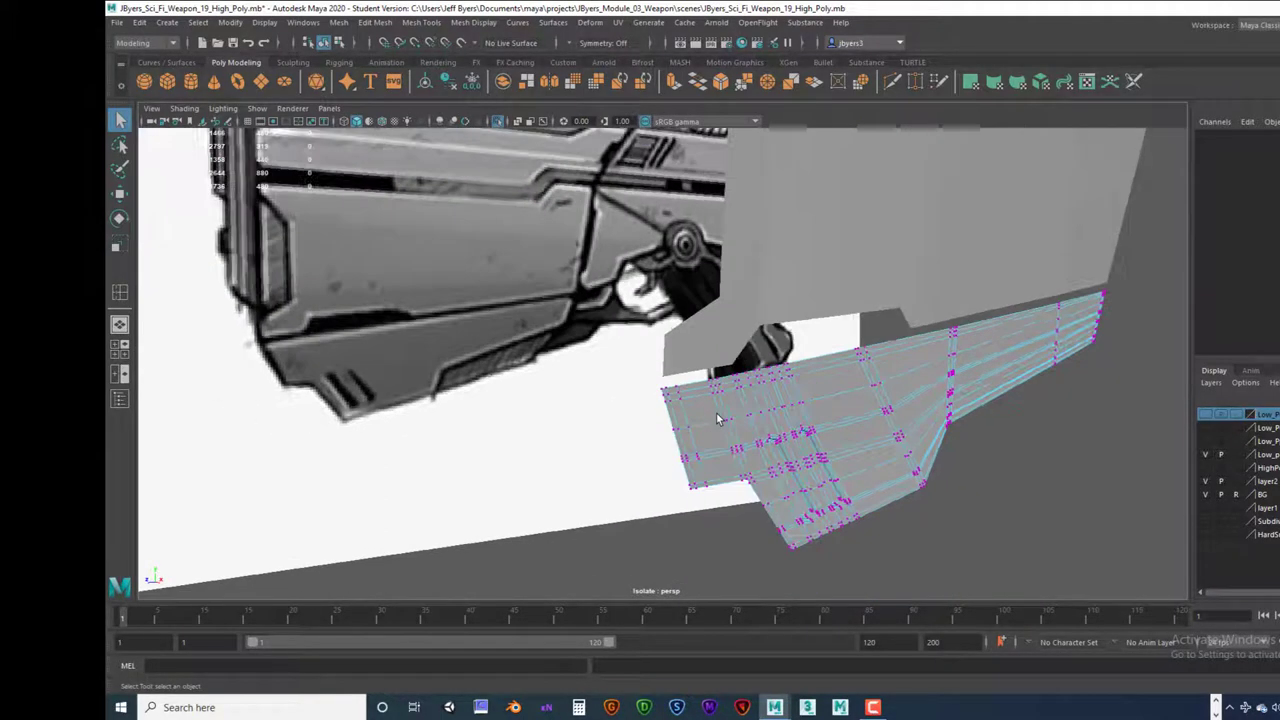
Step: Select the lower panel's entire border edge loop and extrude it slightly backward, with a Local Translate Z of about -0.004
{"action": "mouse_move", "coordinate": [703, 339]}
{"action": "right_mouse_down"}
{"action": "mouse_move", "coordinate": [700, 415]}
{"action": "mouse_move", "coordinate": [703, 316]}
{"action": "right_mouse_up"}
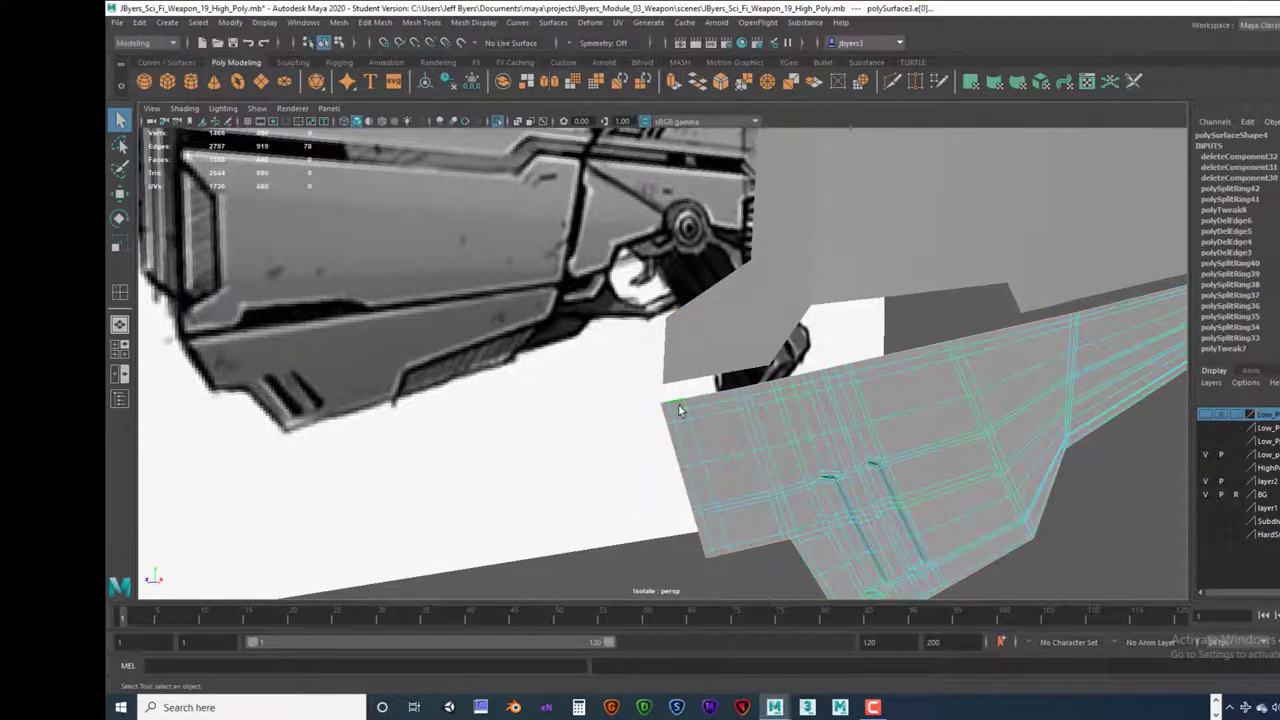
{"action": "left_click_drag", "start_coordinate": [732, 455], "coordinate": [732, 423], "text": "alt"}
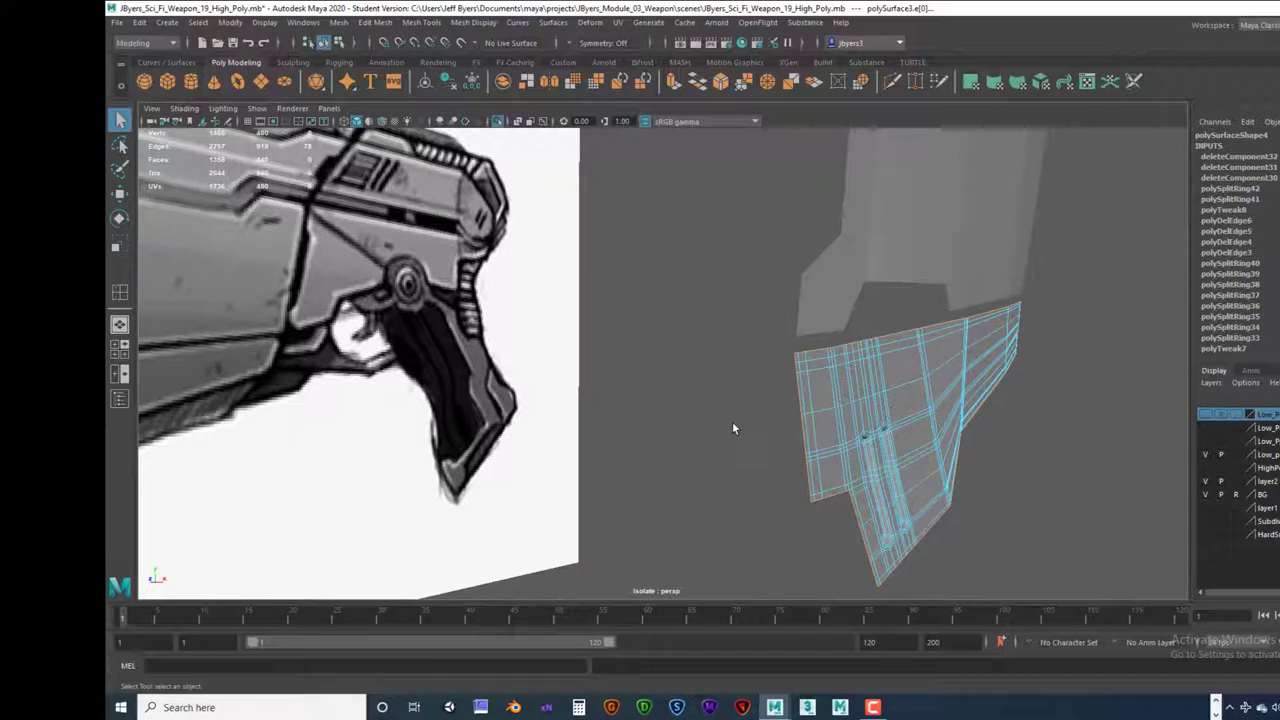
{"action": "key", "text": "ctrl+e"}
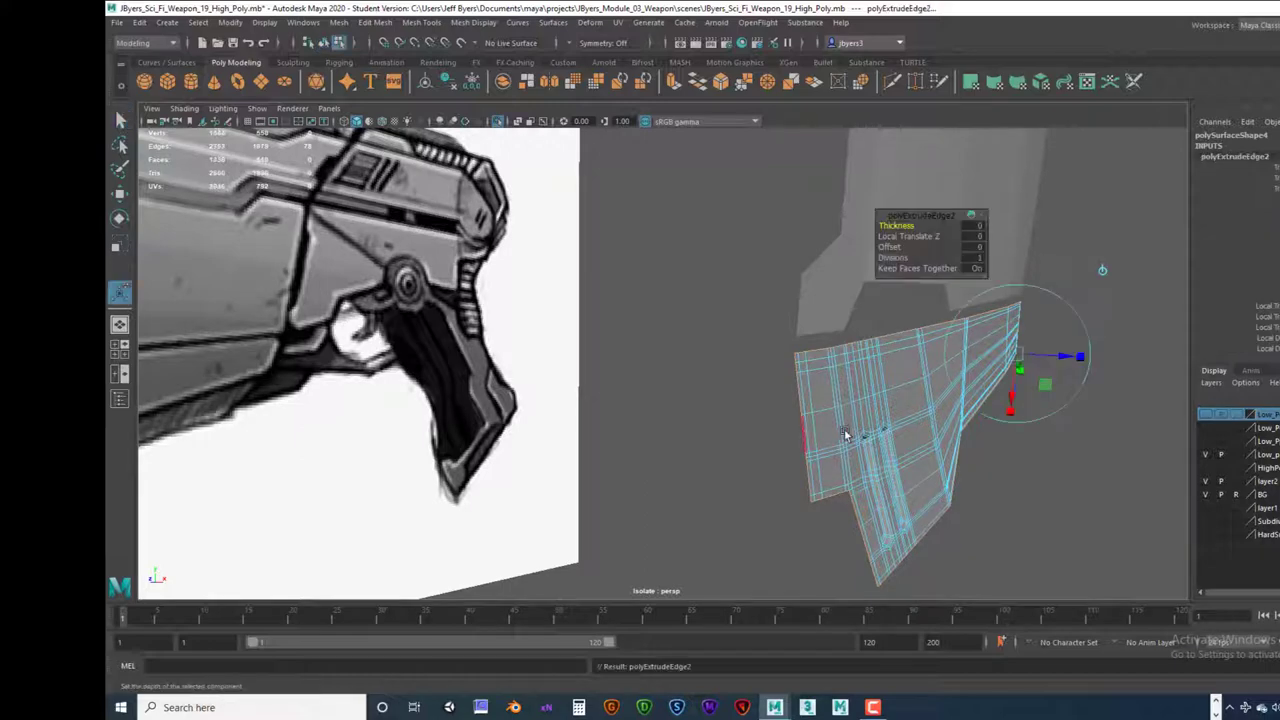
{"action": "left_click_drag", "start_coordinate": [1050, 438], "coordinate": [771, 366], "text": "alt"}
{"action": "left_click_drag", "start_coordinate": [478, 522], "coordinate": [473, 516]}
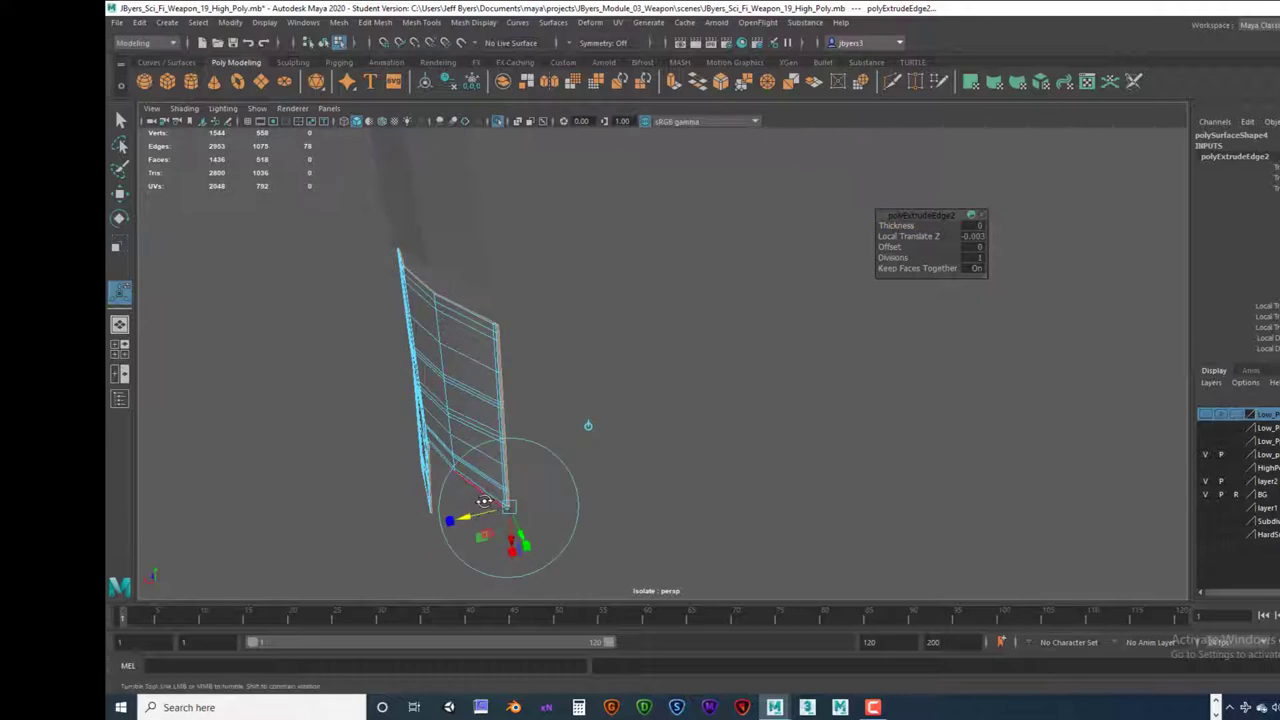
{"action": "left_click_drag", "start_coordinate": [480, 508], "coordinate": [566, 457], "text": "alt"}
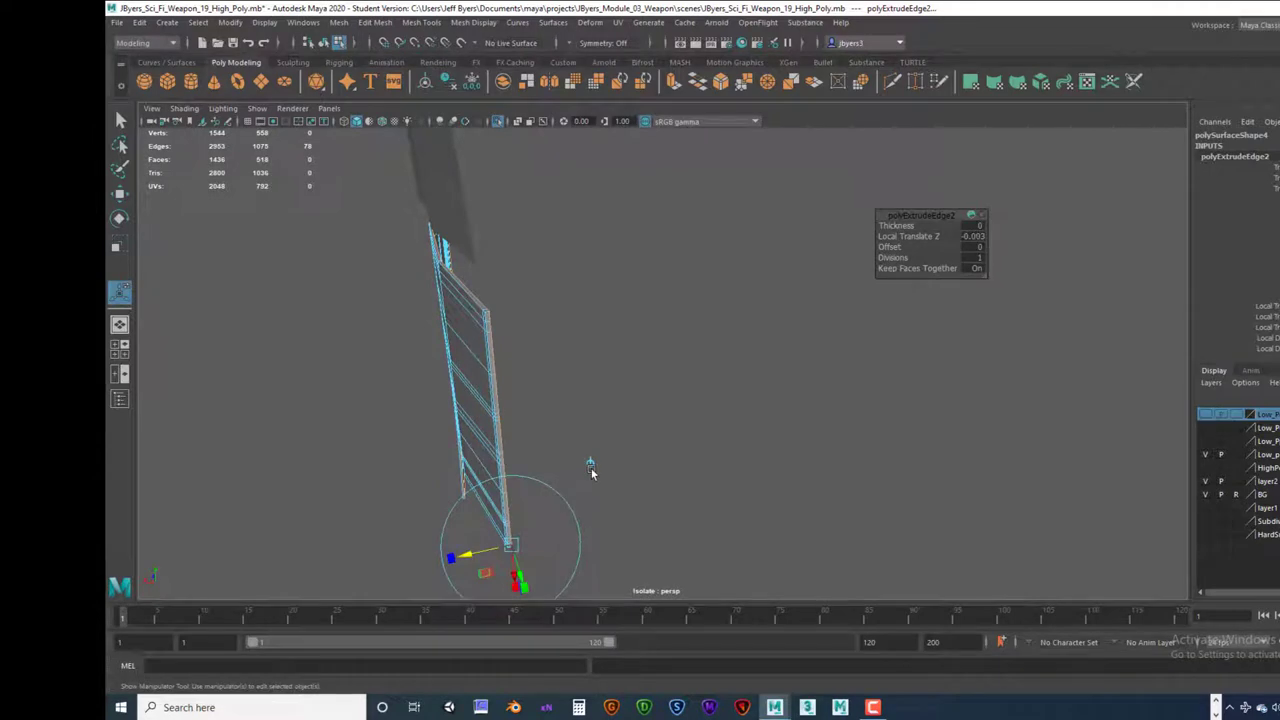
{"action": "left_click_drag", "start_coordinate": [489, 554], "coordinate": [538, 527]}
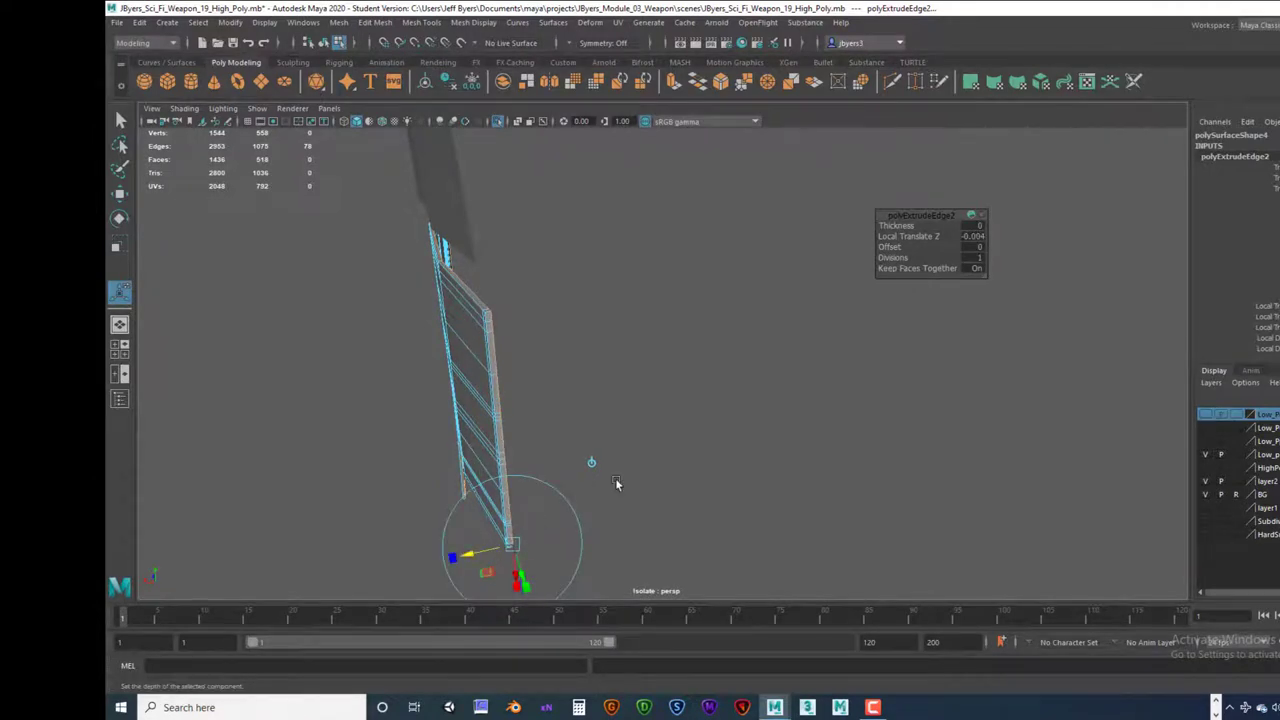
Step: Extrude the border edges backward two more times by small amounts to build the lower panel's shallow side wall
{"action": "key", "text": "ctrl+e"}
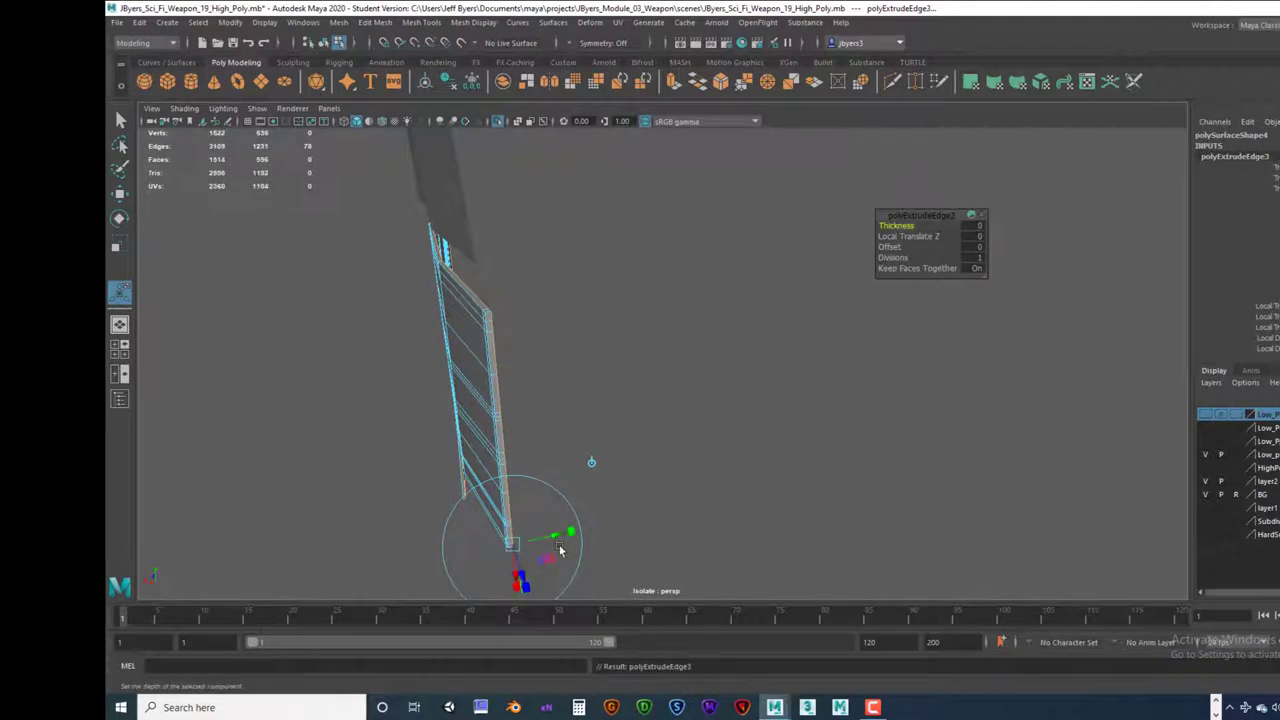
{"action": "left_click_drag", "start_coordinate": [546, 543], "coordinate": [552, 540]}
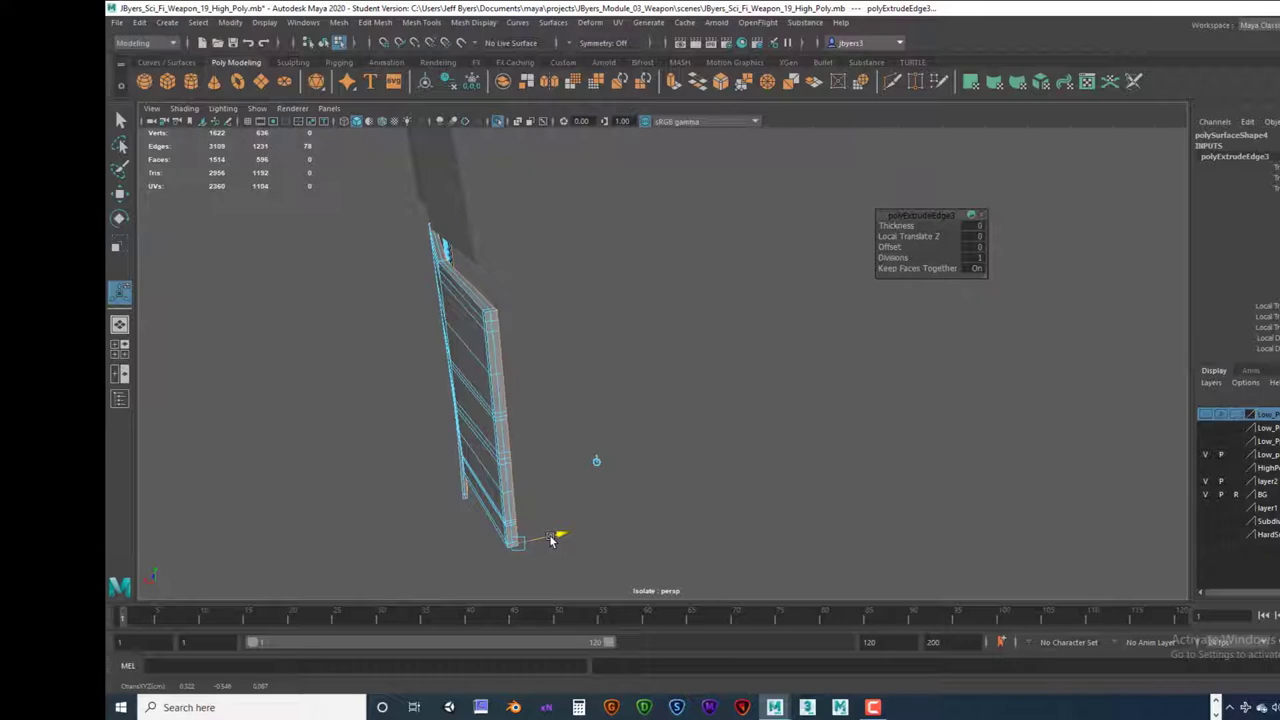
{"action": "left_click", "coordinate": [553, 538]}
{"action": "key", "text": "ctrl+e"}
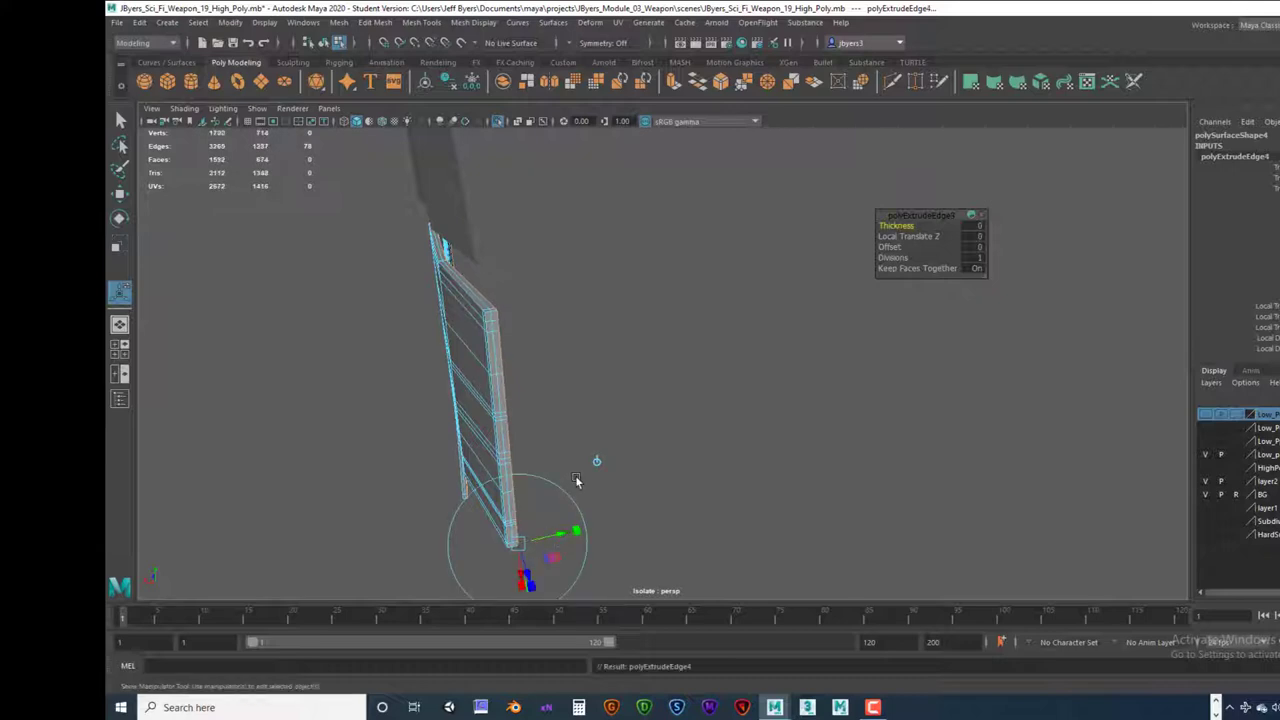
{"action": "left_click_drag", "start_coordinate": [561, 530], "coordinate": [572, 522]}
{"action": "left_click_drag", "start_coordinate": [630, 459], "coordinate": [569, 458], "text": "alt"}
{"action": "left_click_drag", "start_coordinate": [631, 426], "coordinate": [635, 427], "text": "alt"}
{"action": "middle_click_drag", "start_coordinate": [632, 427], "coordinate": [635, 418], "text": "alt"}
{"action": "left_click_drag", "start_coordinate": [634, 417], "coordinate": [673, 419], "text": "alt"}
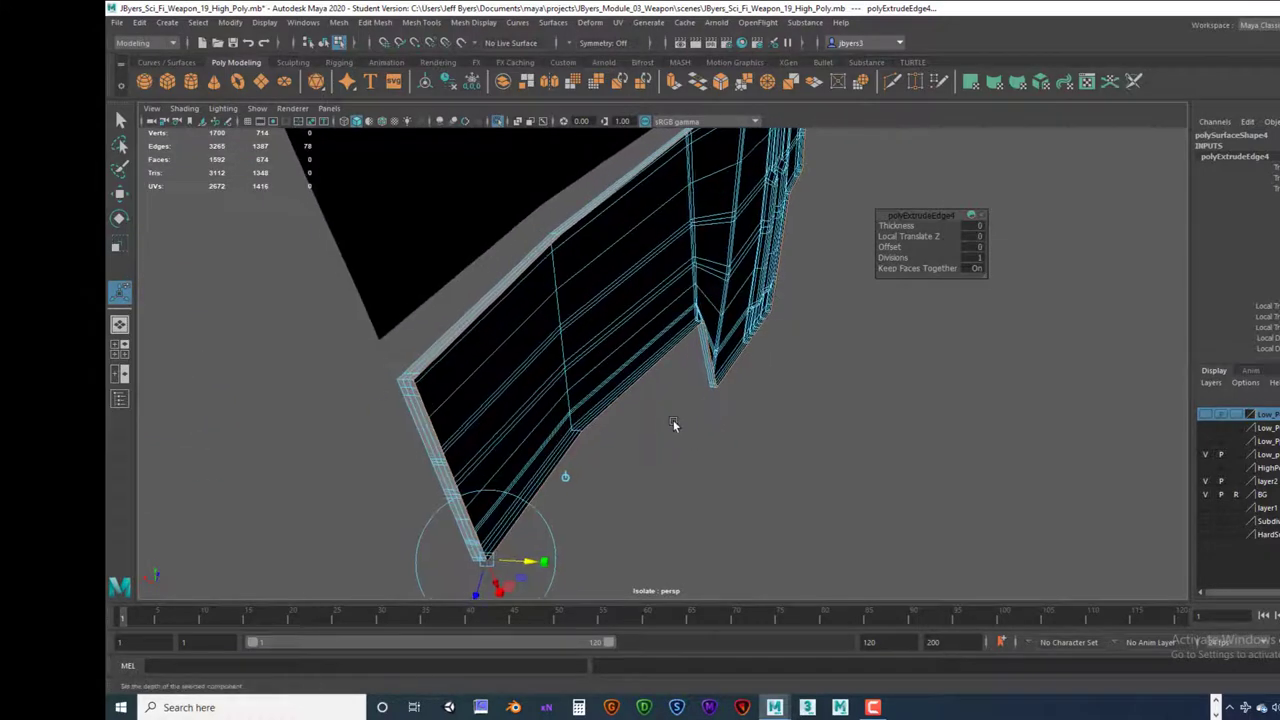
Step: Extrude the rear border edges once more and scale them uniformly inward to form a lip behind the panel
{"action": "key", "text": "ctrl+e"}
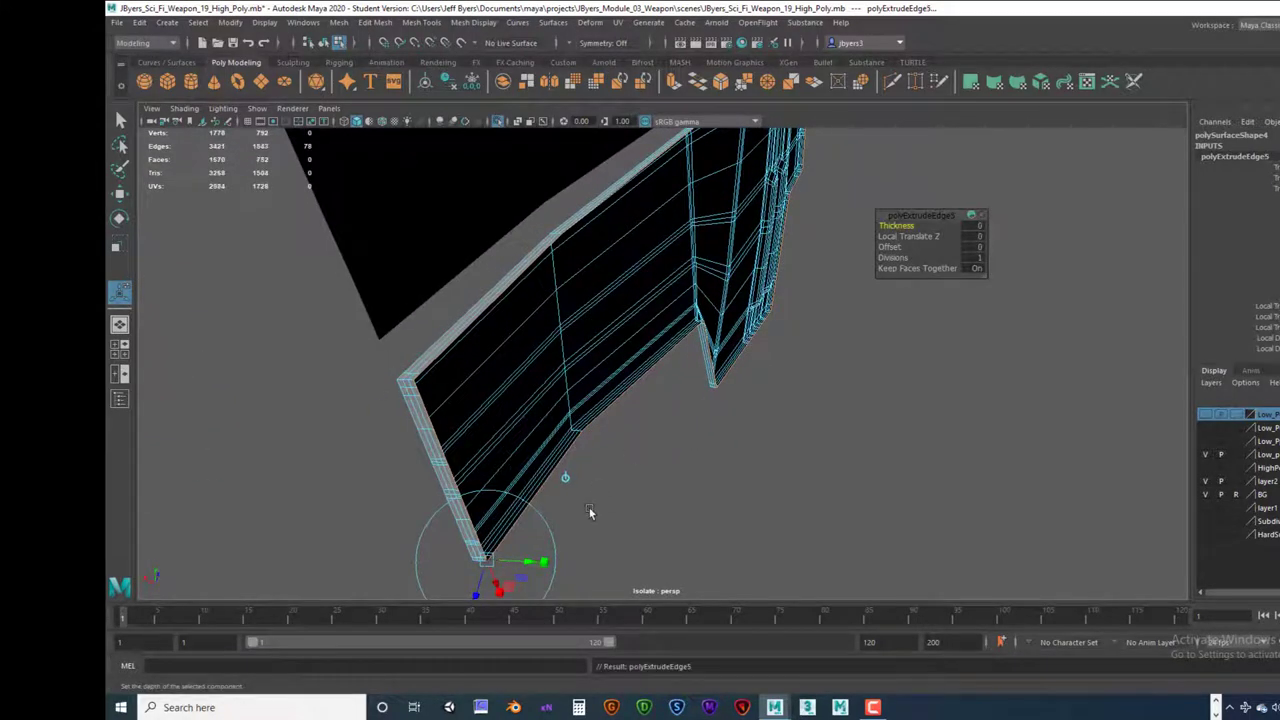
{"action": "left_click_drag", "start_coordinate": [613, 487], "coordinate": [617, 451], "text": "alt"}
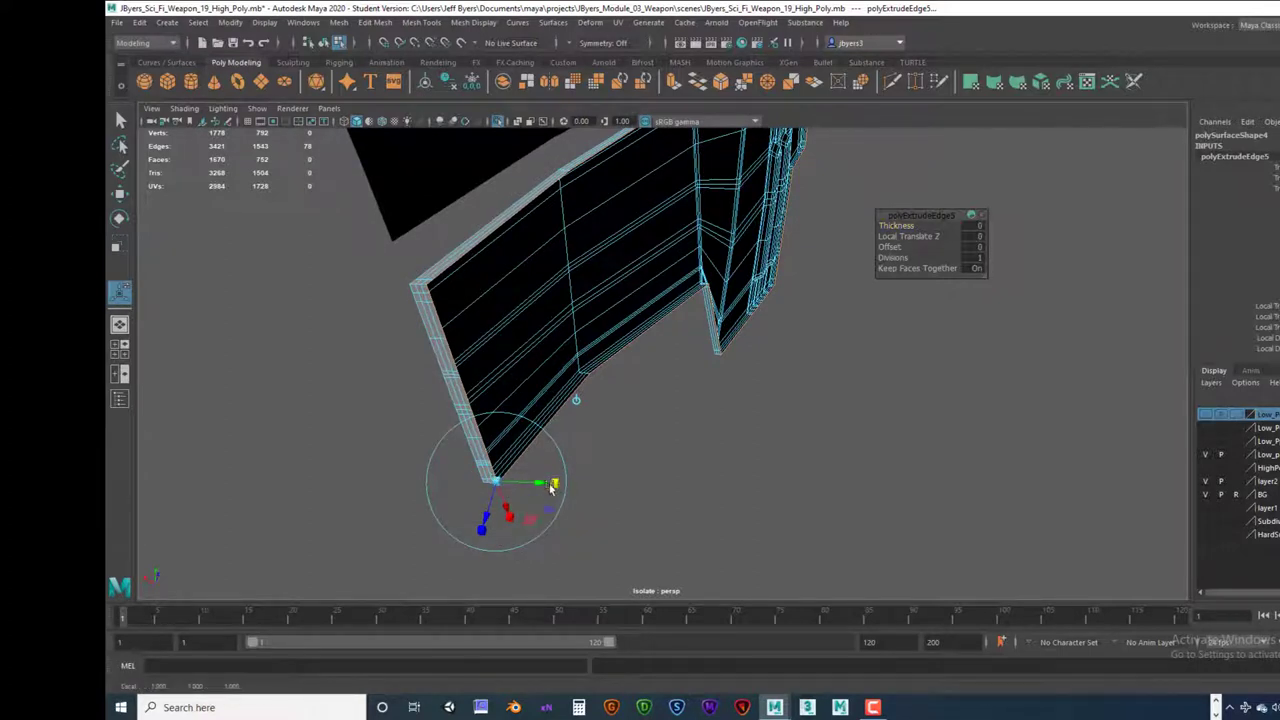
{"action": "left_click_drag", "start_coordinate": [499, 484], "coordinate": [694, 445]}
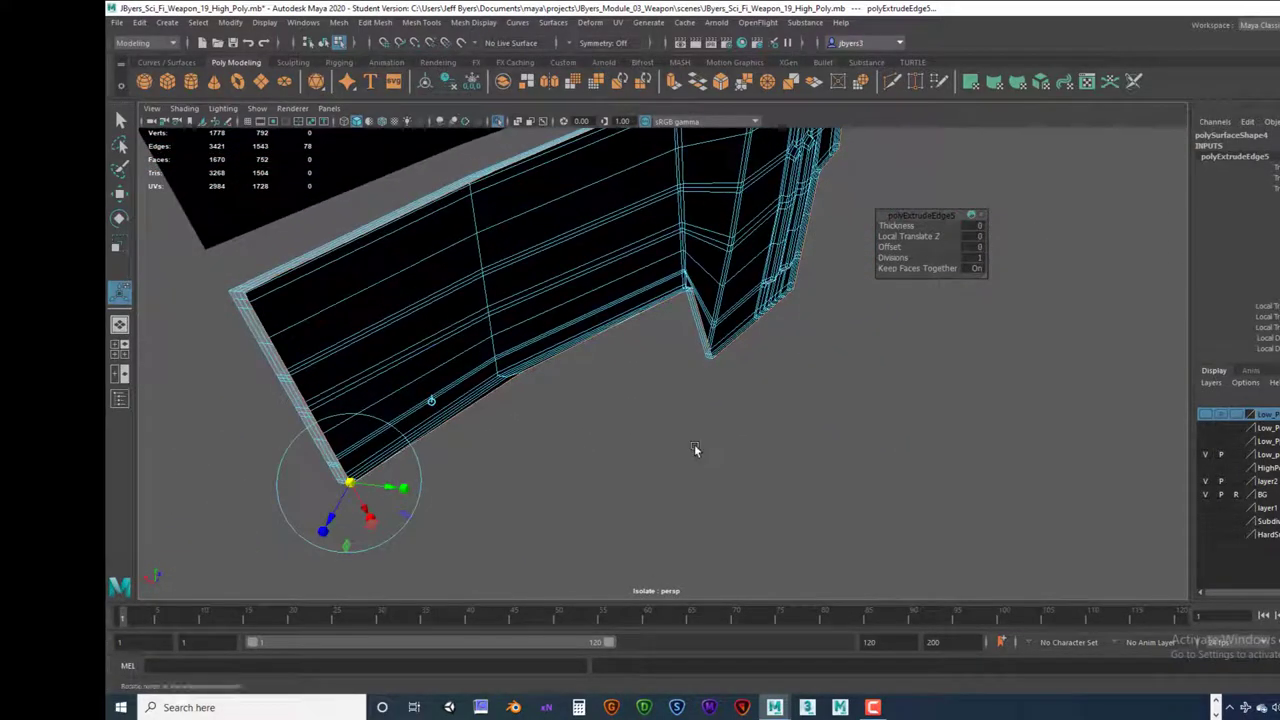
{"action": "key", "text": "ctrl+z"}
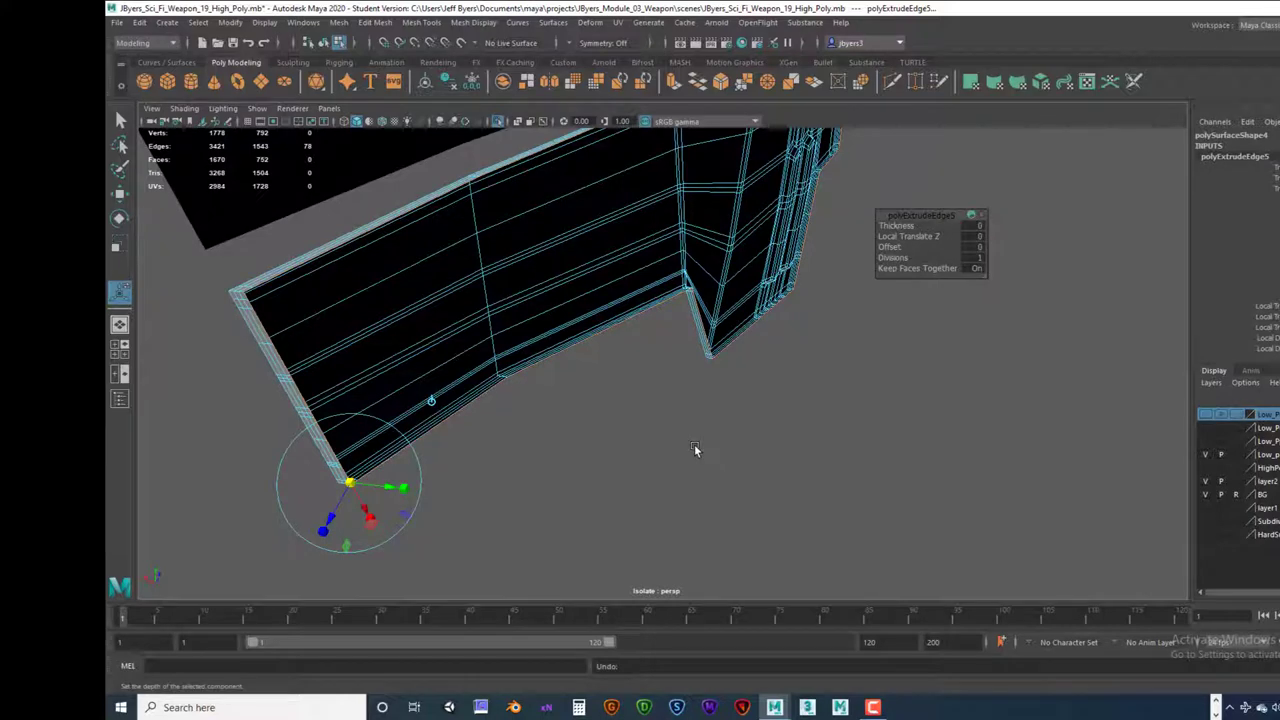
{"action": "key", "text": "r"}
{"action": "left_click_drag", "start_coordinate": [721, 415], "coordinate": [669, 353], "text": "alt"}
{"action": "left_click_drag", "start_coordinate": [701, 284], "coordinate": [688, 290]}
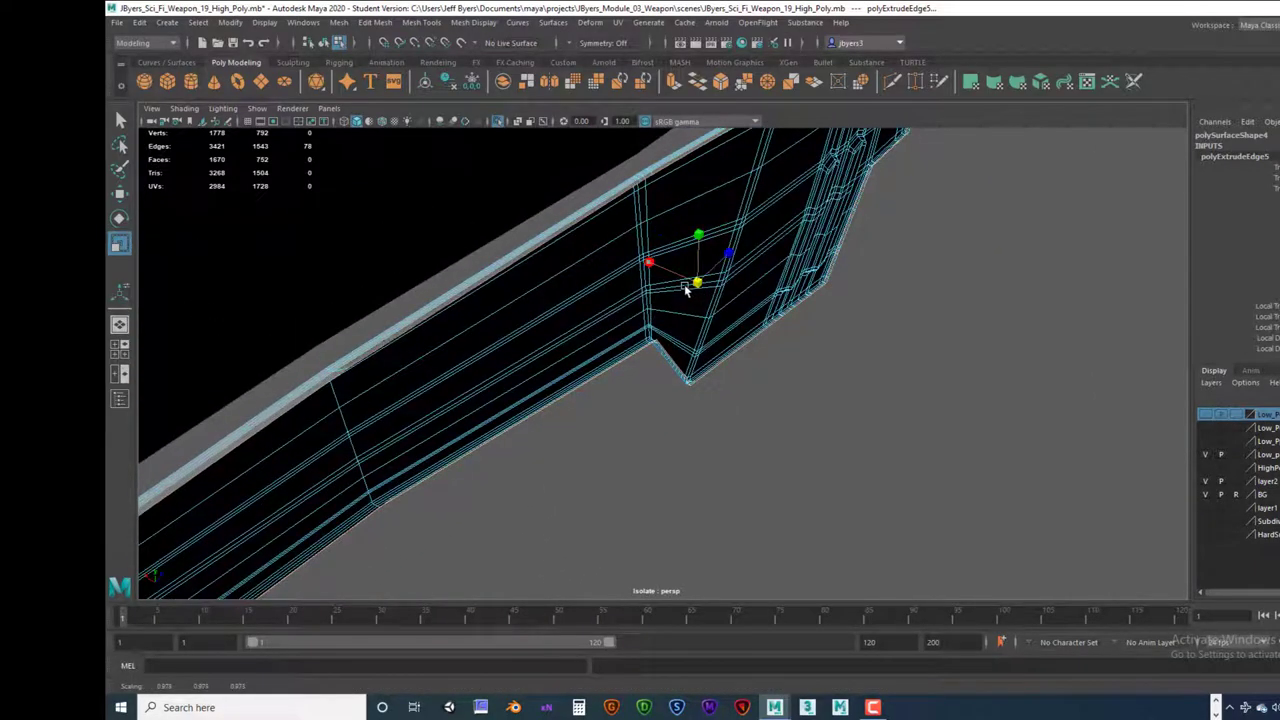
{"action": "left_click_drag", "start_coordinate": [664, 336], "coordinate": [659, 387], "text": "alt"}
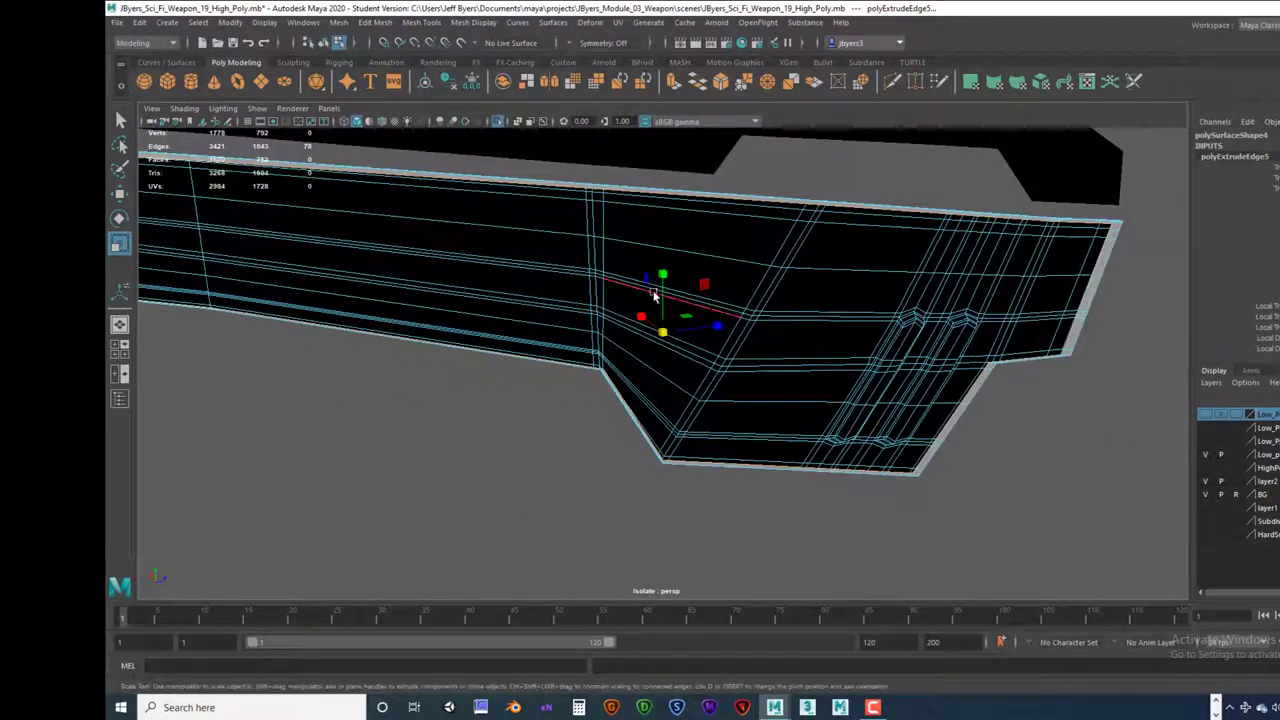
Step: Try to scale the lip's inner border edges along the vertical axis only
{"action": "key", "text": "r"}
{"action": "left_click_drag", "start_coordinate": [662, 278], "coordinate": [714, 357]}
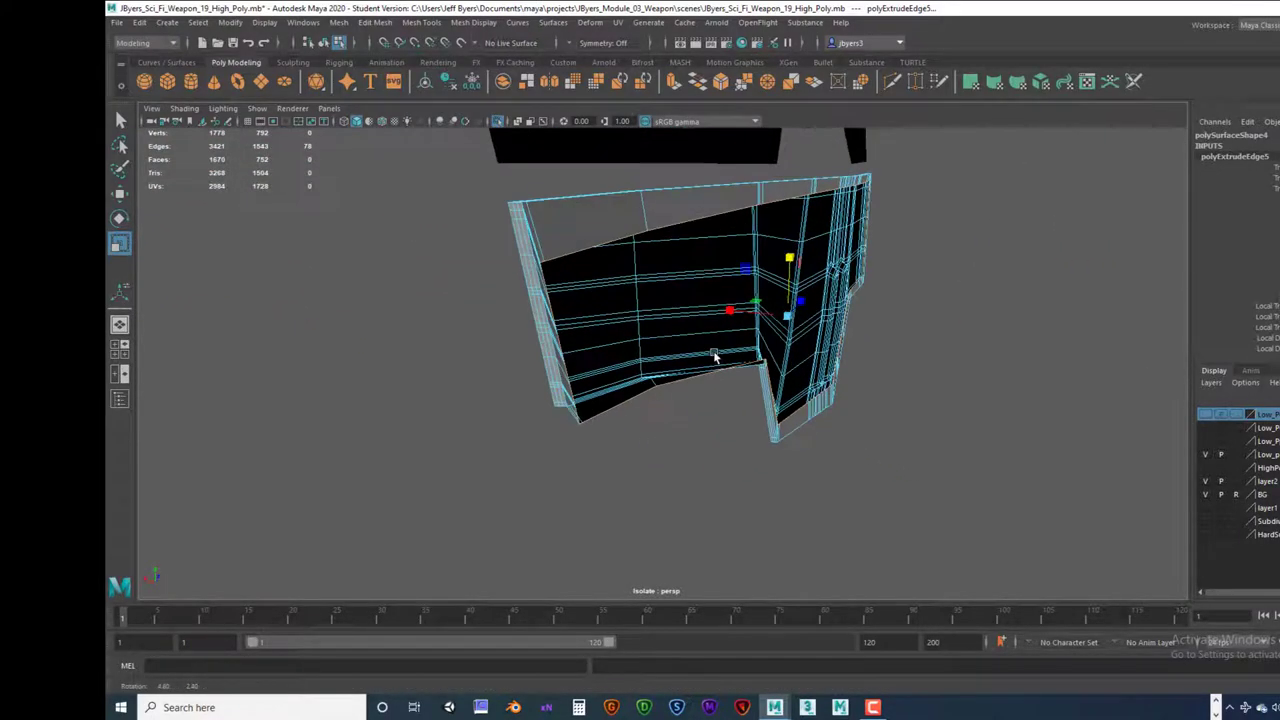
{"action": "key", "text": "ctrl+z"}
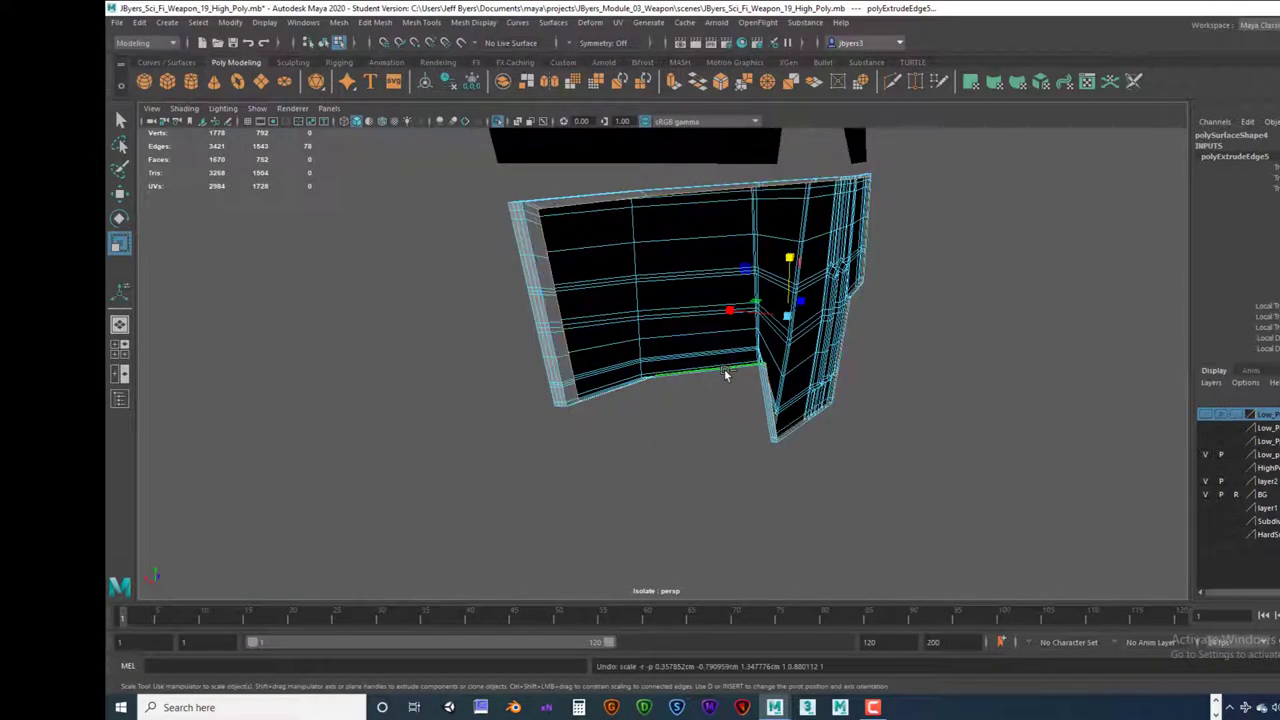
Step: Undo the last border extrusion that formed the scaled inner lip behind the lower panel
{"action": "key", "text": "ctrl+z"}
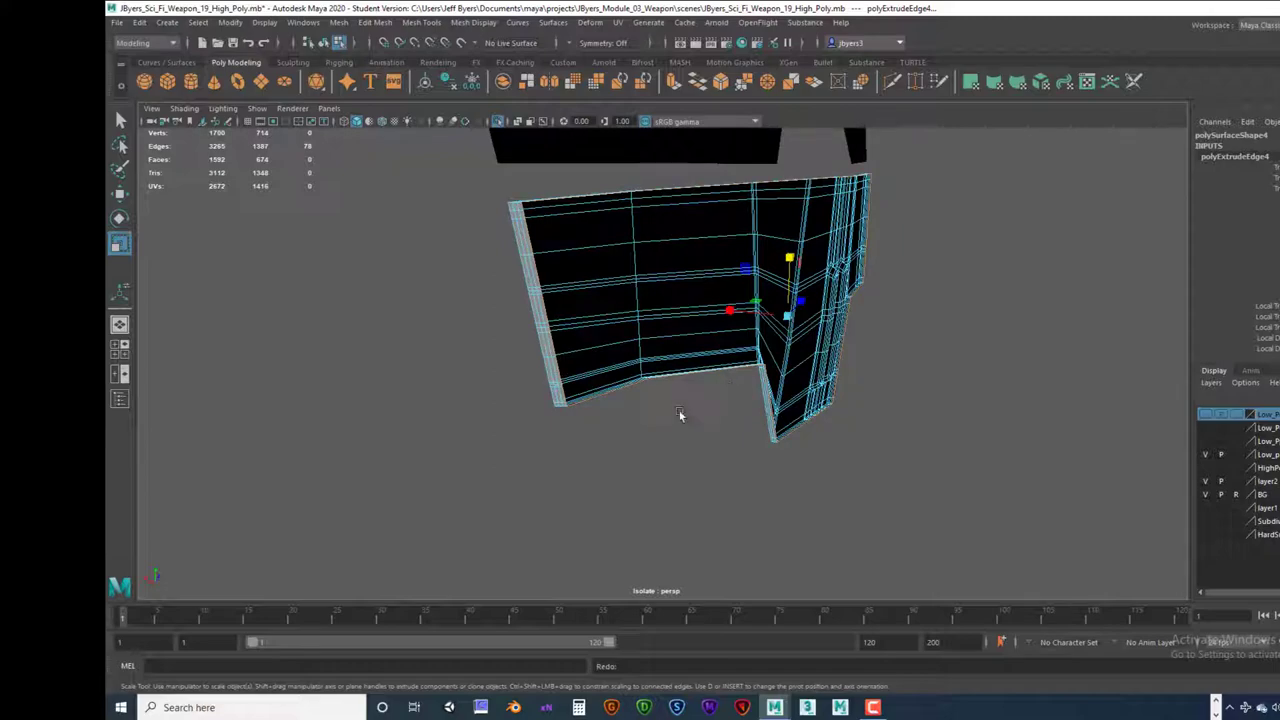
{"action": "left_click_drag", "start_coordinate": [680, 414], "coordinate": [658, 374], "text": "alt"}
{"action": "right_click_drag", "start_coordinate": [658, 374], "coordinate": [678, 487], "text": "alt"}
{"action": "left_click_drag", "start_coordinate": [678, 487], "coordinate": [653, 450], "text": "alt"}
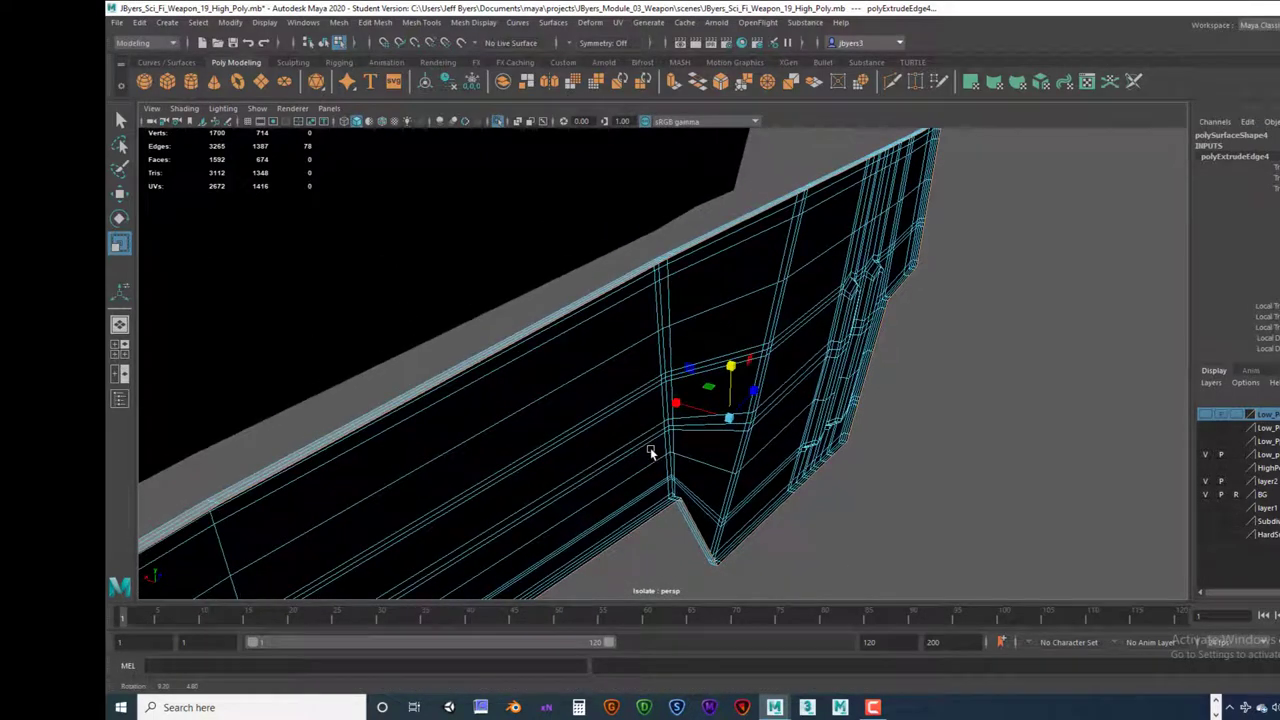
Step: Extrude the lower panel's rear border edges again with a Local Translate Z of -0.005 to form an inward lip
{"action": "key", "text": "r"}
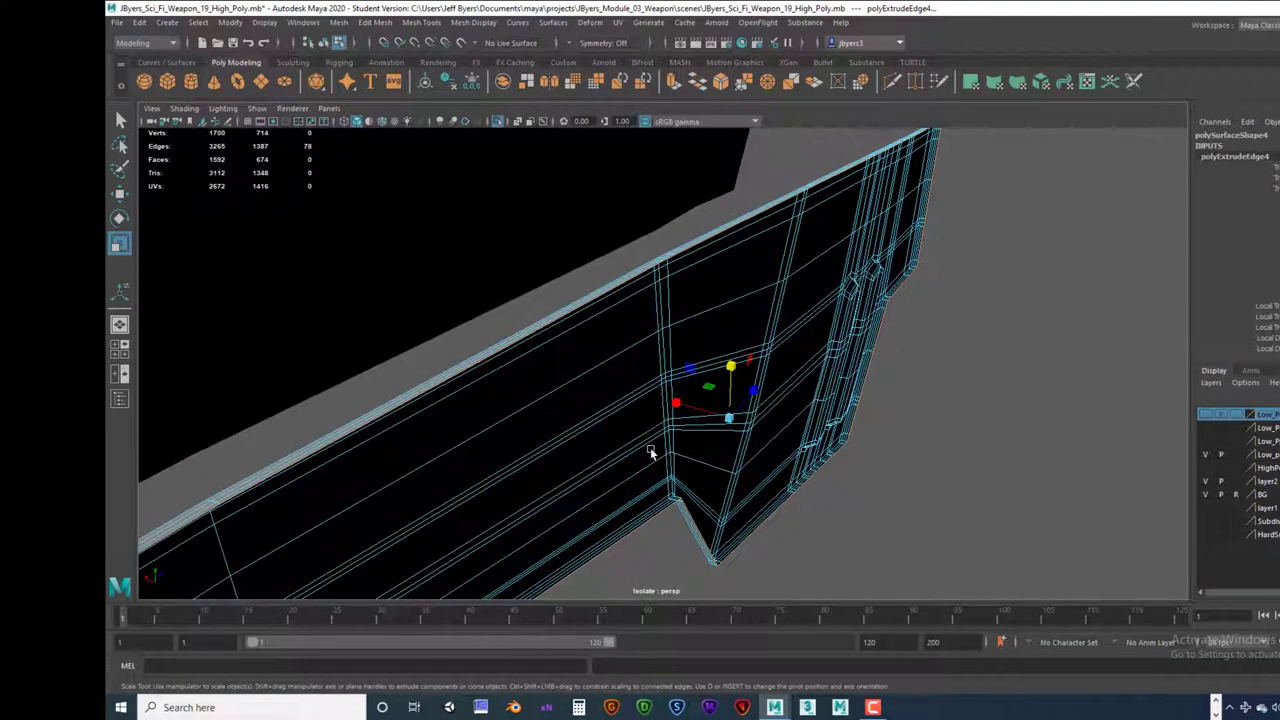
{"action": "key", "text": "ctrl+e"}
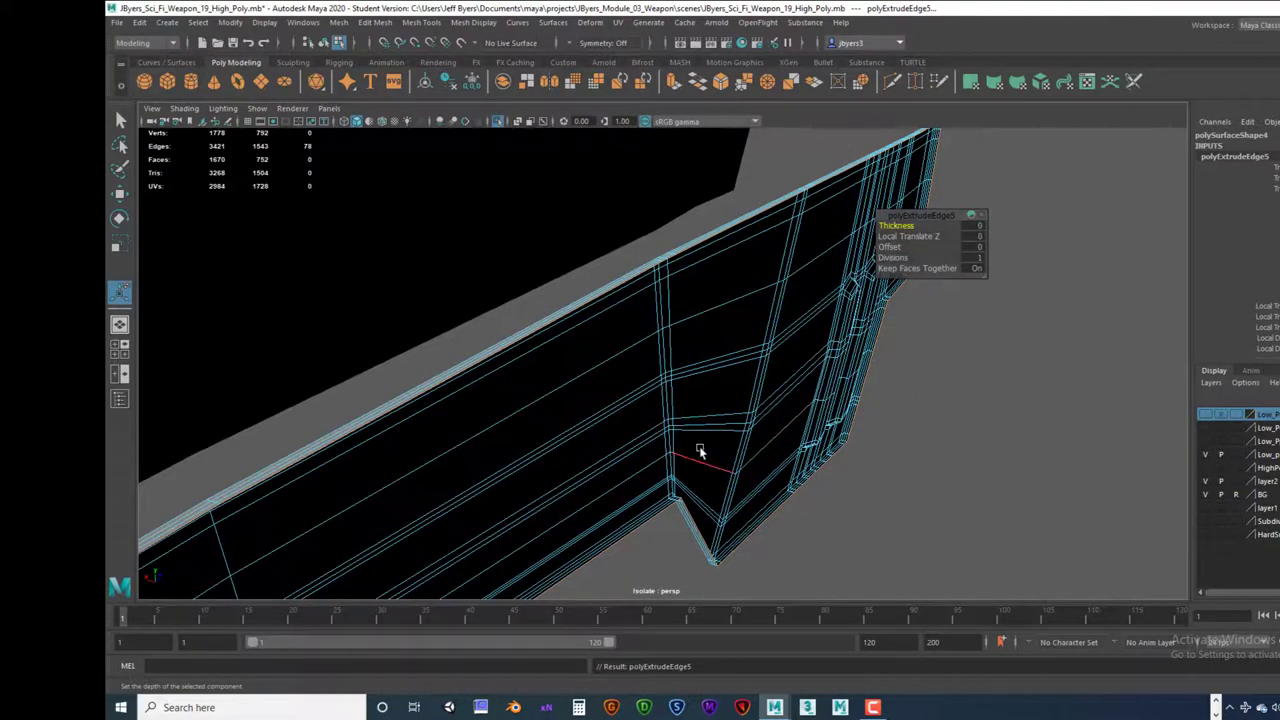
{"action": "left_click_drag", "start_coordinate": [699, 446], "coordinate": [759, 364], "text": "alt"}
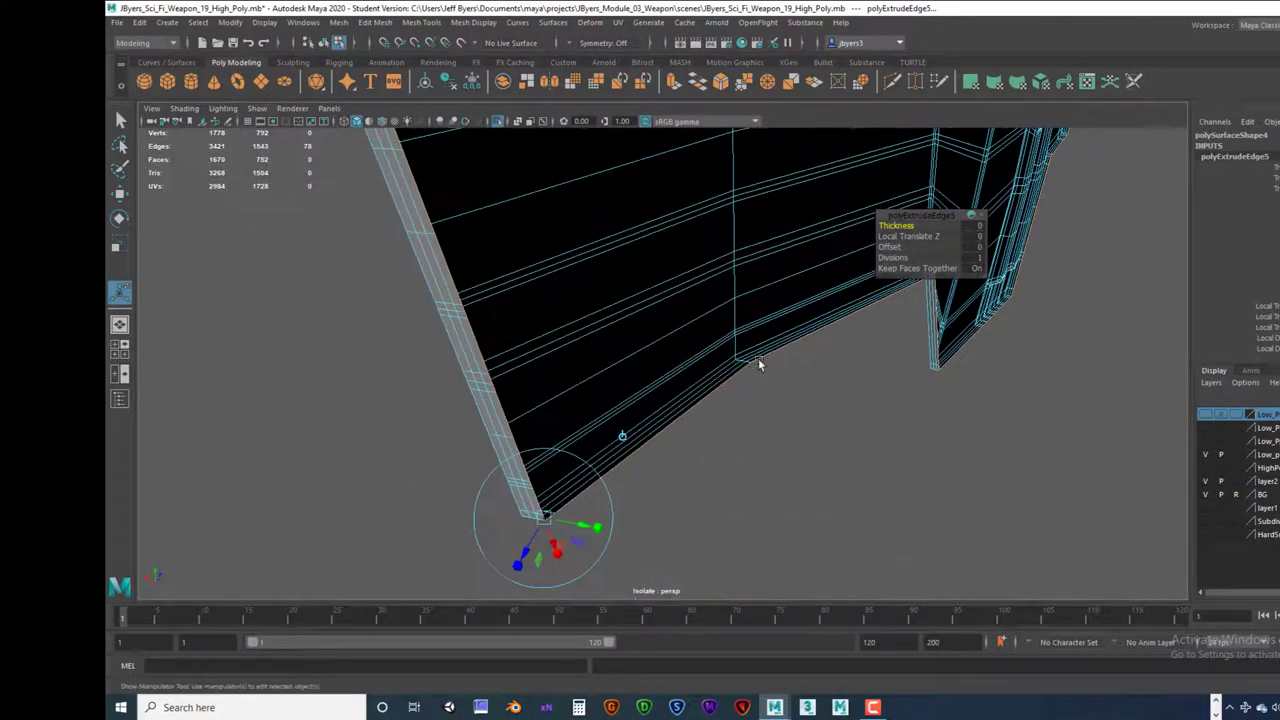
{"action": "left_click_drag", "start_coordinate": [670, 487], "coordinate": [590, 492], "text": "alt"}
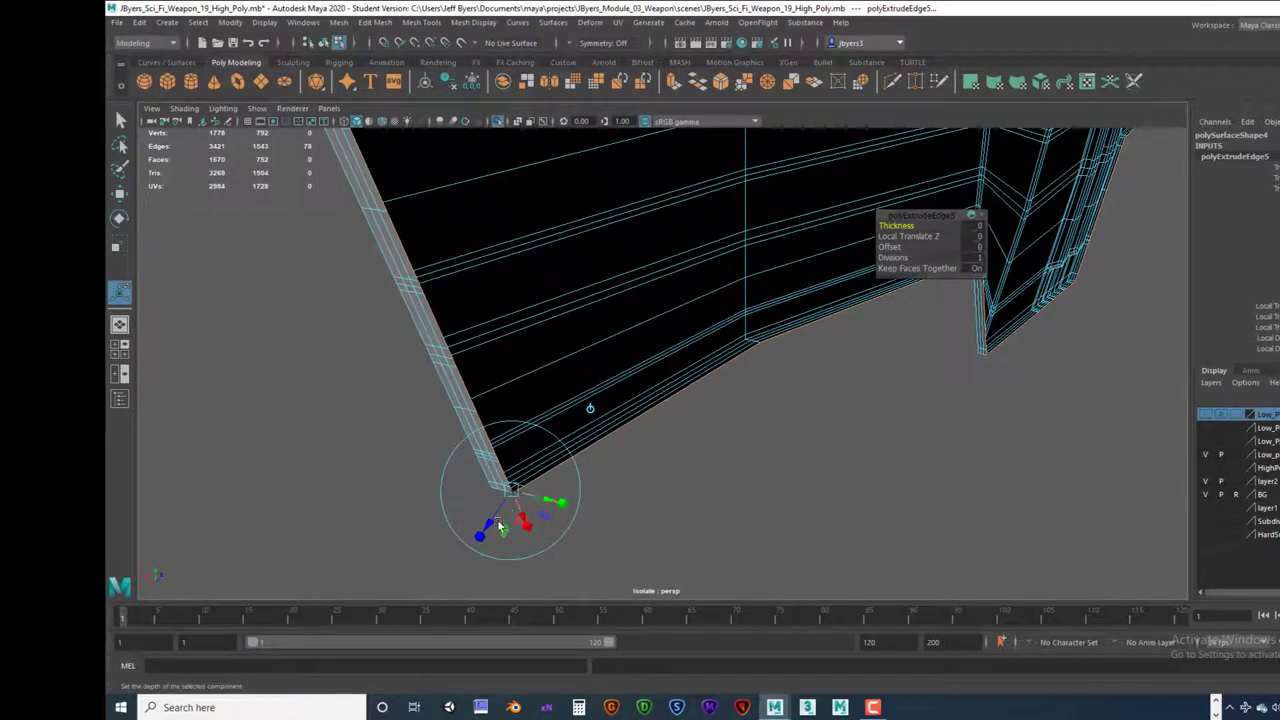
{"action": "left_click_drag", "start_coordinate": [490, 523], "coordinate": [496, 522]}
{"action": "left_click_drag", "start_coordinate": [593, 476], "coordinate": [762, 428], "text": "alt"}
{"action": "middle_click_drag", "start_coordinate": [762, 428], "coordinate": [620, 430], "text": "alt"}
{"action": "left_click_drag", "start_coordinate": [620, 430], "coordinate": [745, 435], "text": "alt"}
{"action": "middle_click_drag", "start_coordinate": [745, 435], "coordinate": [675, 395], "text": "alt"}
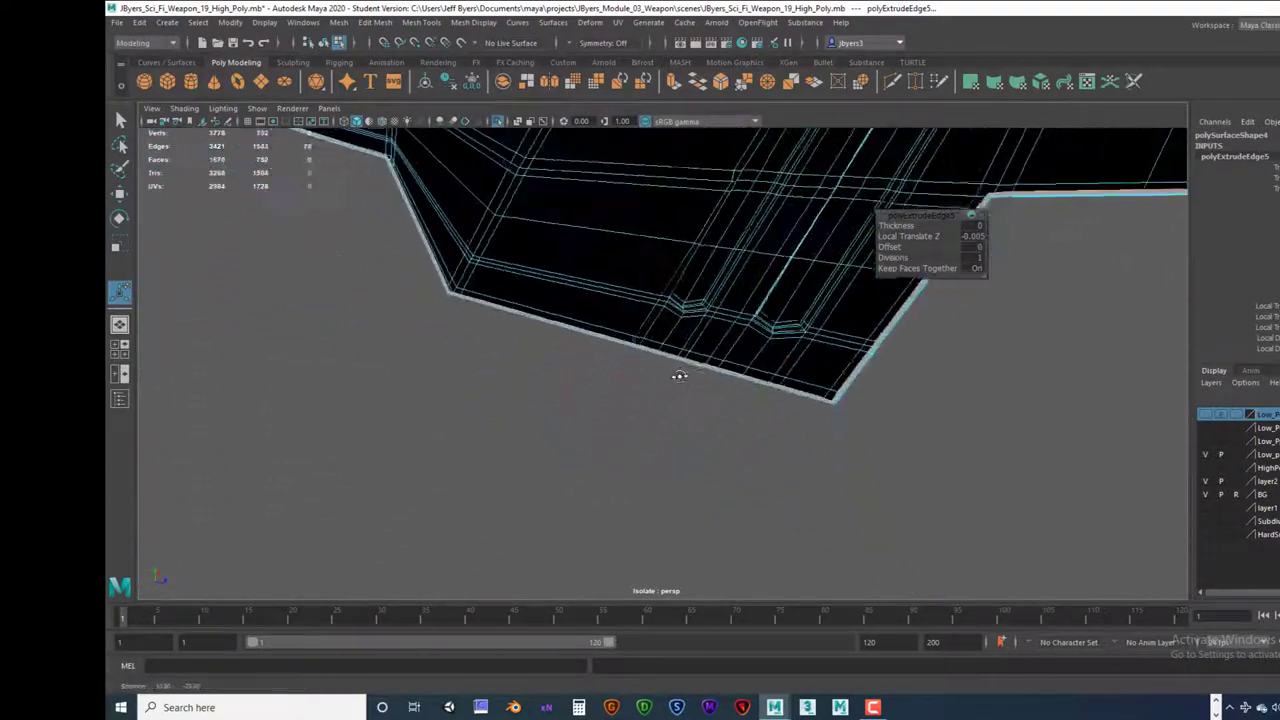
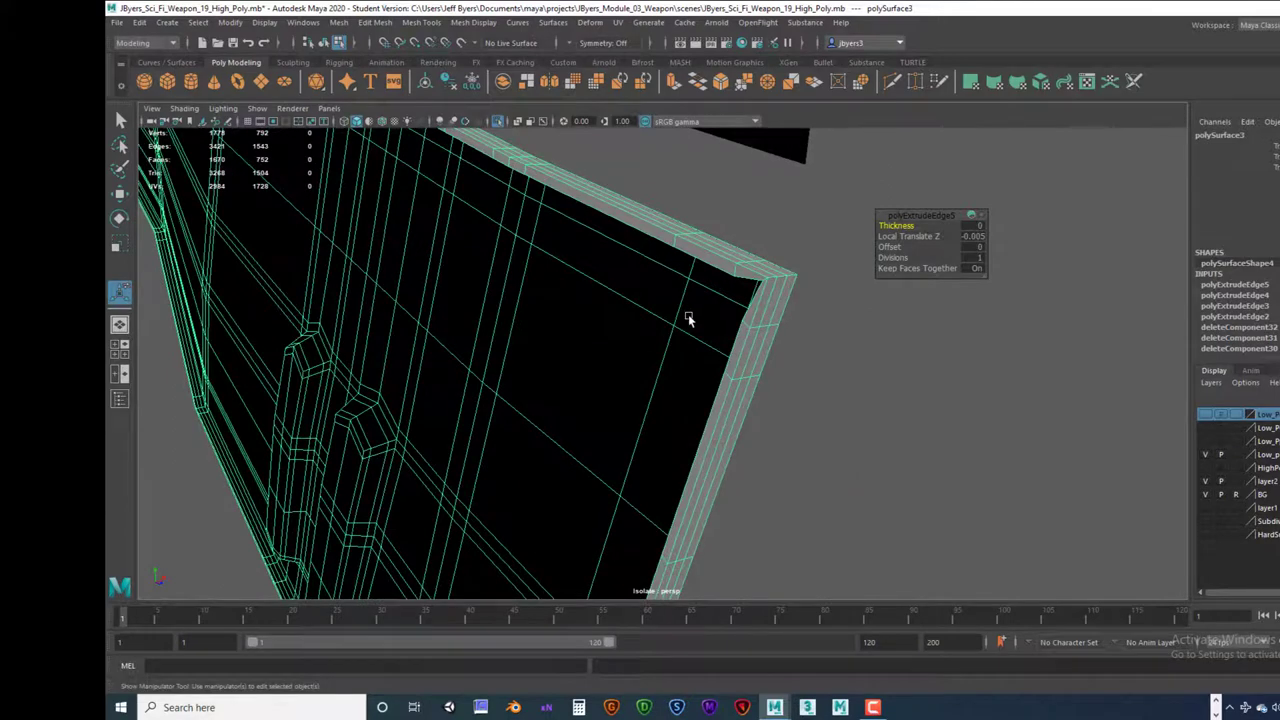
Step: Move the lip's inner vertex at the upper corner on the groove side down and inward to even out the lip width
{"action": "left_click_drag", "start_coordinate": [688, 318], "coordinate": [655, 316], "text": "alt"}
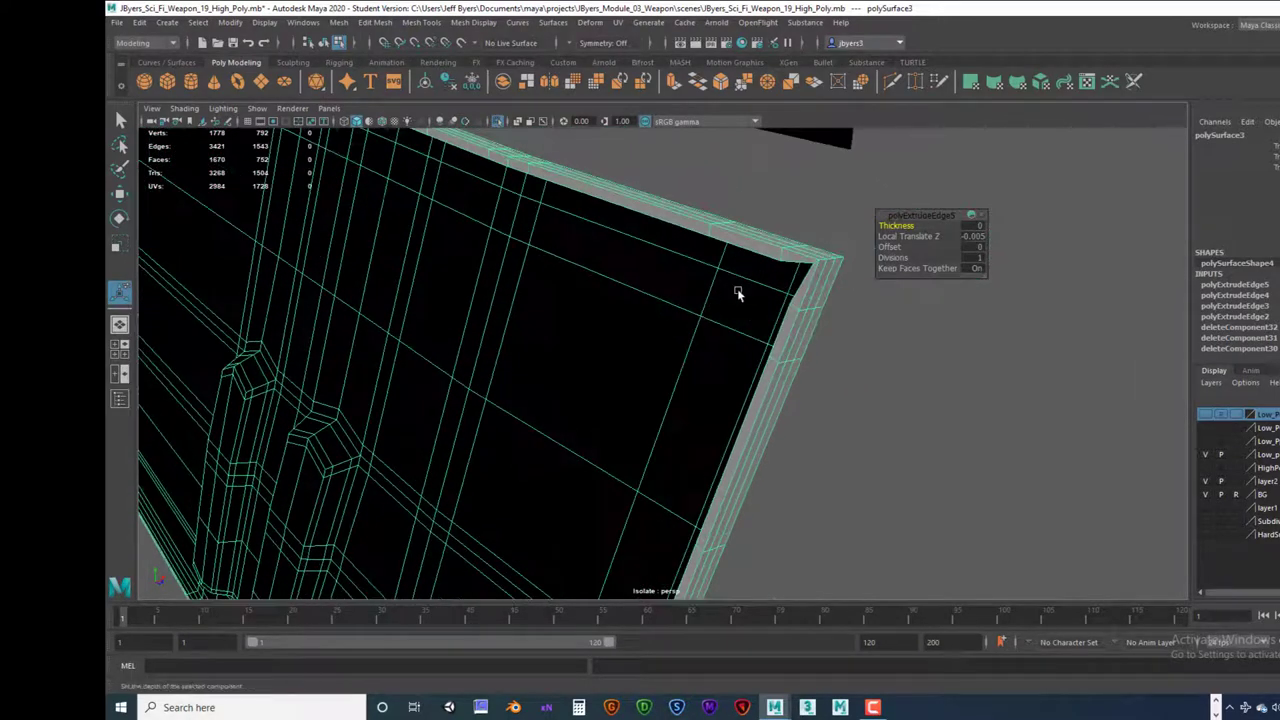
{"action": "right_click", "coordinate": [803, 271]}
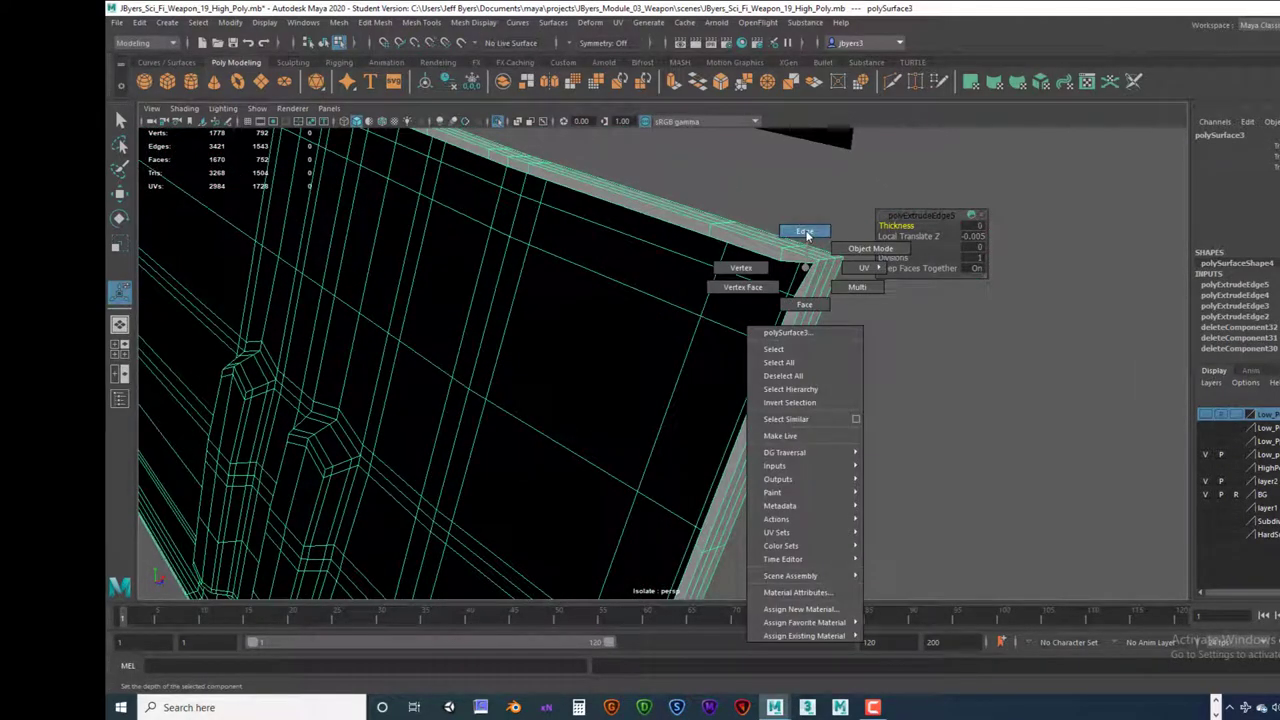
{"action": "right_click_drag", "start_coordinate": [807, 236], "coordinate": [752, 268]}
{"action": "left_click", "coordinate": [811, 266]}
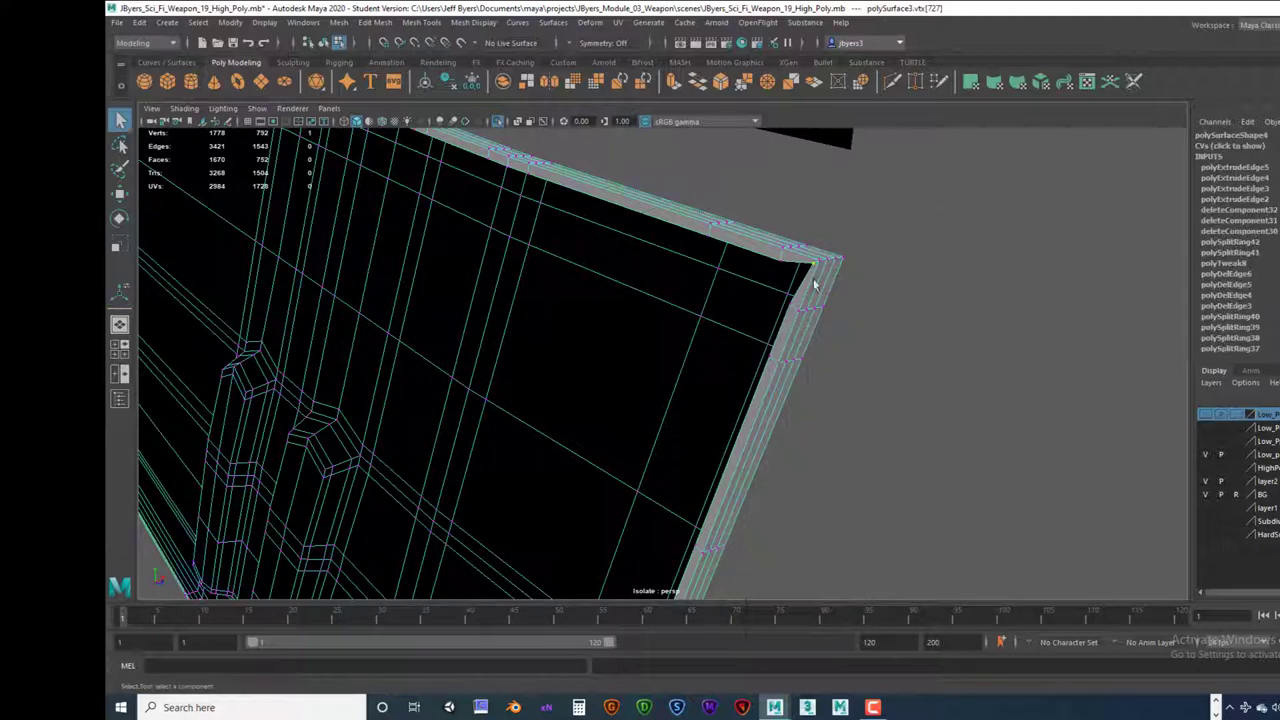
{"action": "key", "text": "w"}
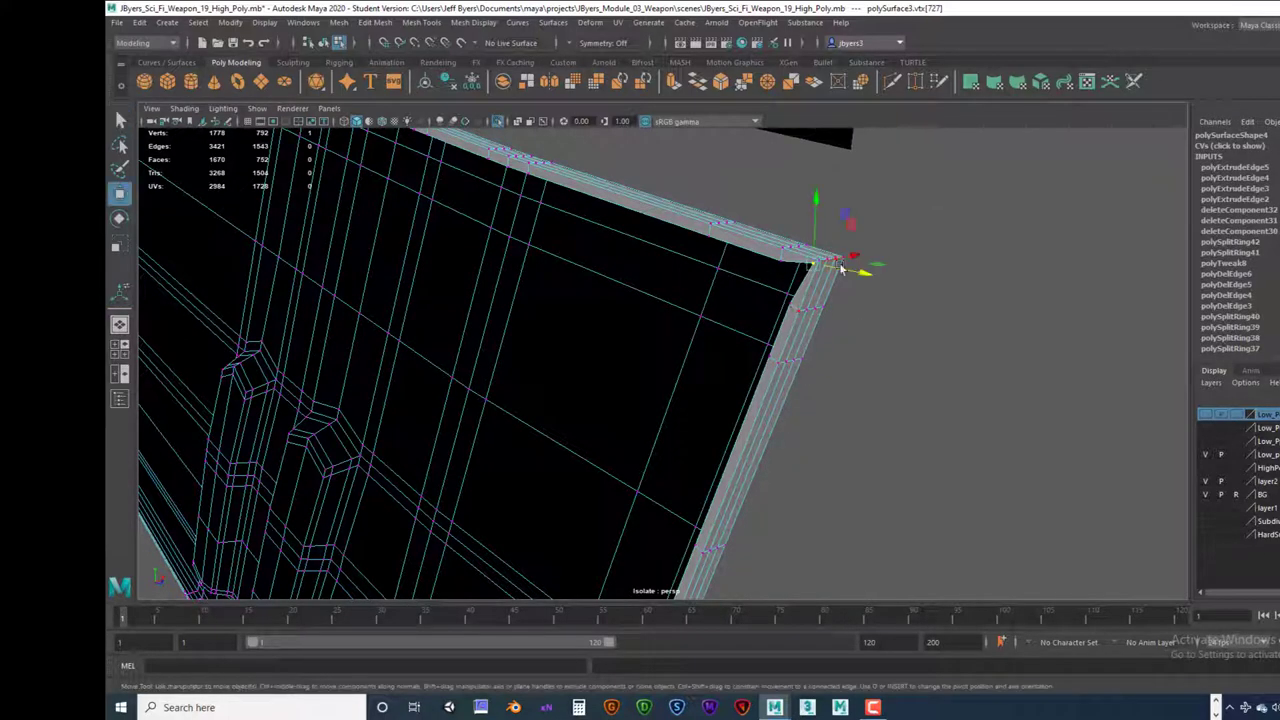
{"action": "left_click_drag", "start_coordinate": [817, 215], "coordinate": [815, 210]}
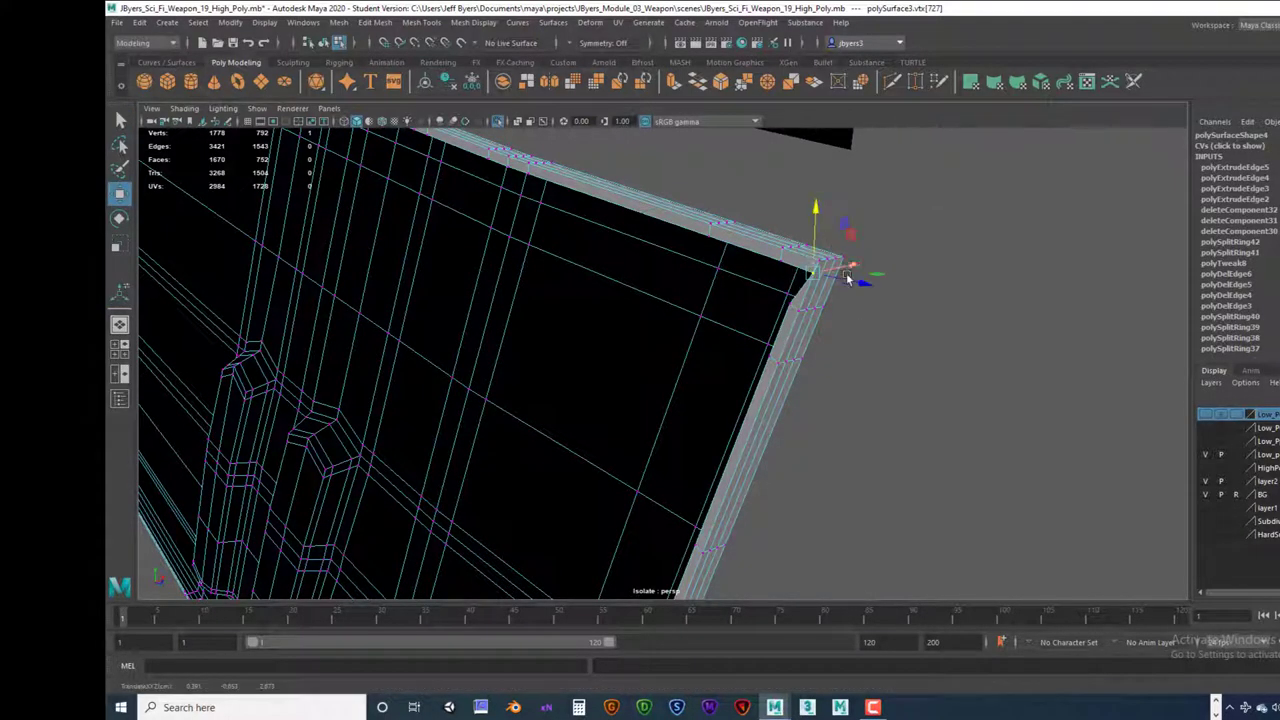
{"action": "left_click_drag", "start_coordinate": [847, 278], "coordinate": [813, 268]}
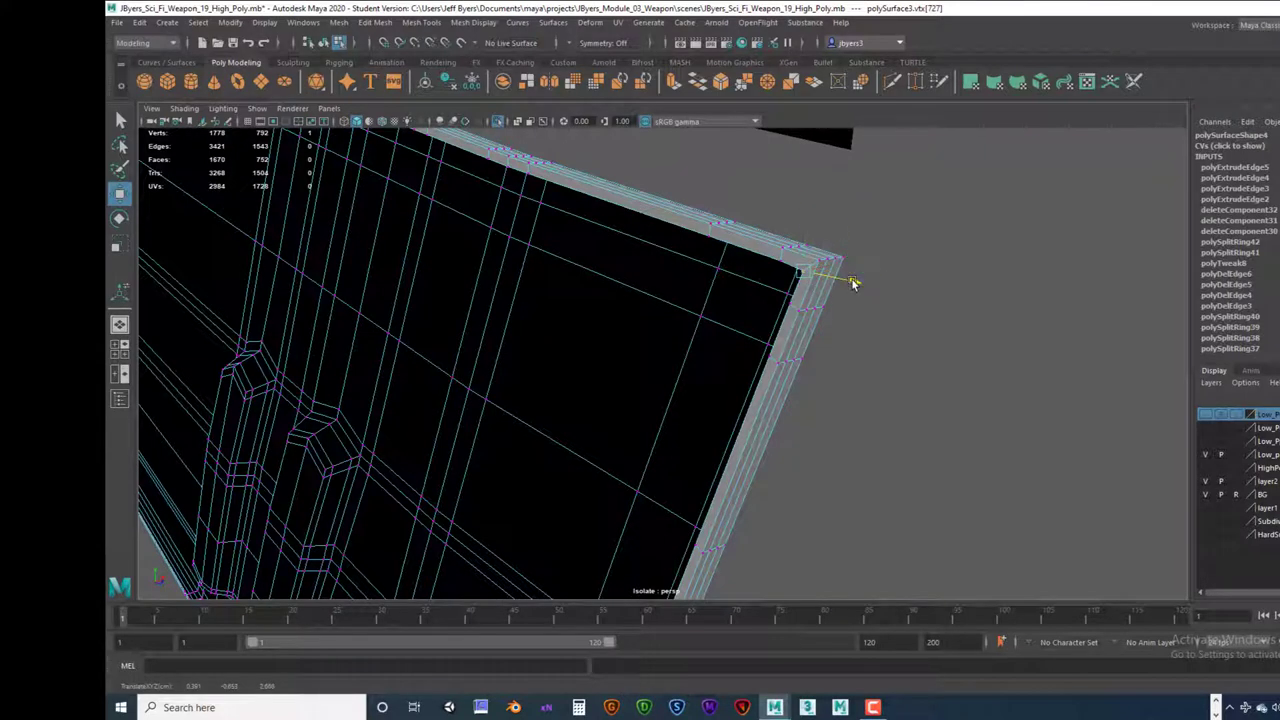
Step: Select the lip's inner vertex at the opposite upper corner, at the panel's far end from the grooves
{"action": "left_click_drag", "start_coordinate": [706, 331], "coordinate": [652, 340], "text": "alt"}
{"action": "middle_click_drag", "start_coordinate": [652, 340], "coordinate": [799, 390], "text": "alt"}
{"action": "left_click_drag", "start_coordinate": [800, 390], "coordinate": [720, 329], "text": "alt"}
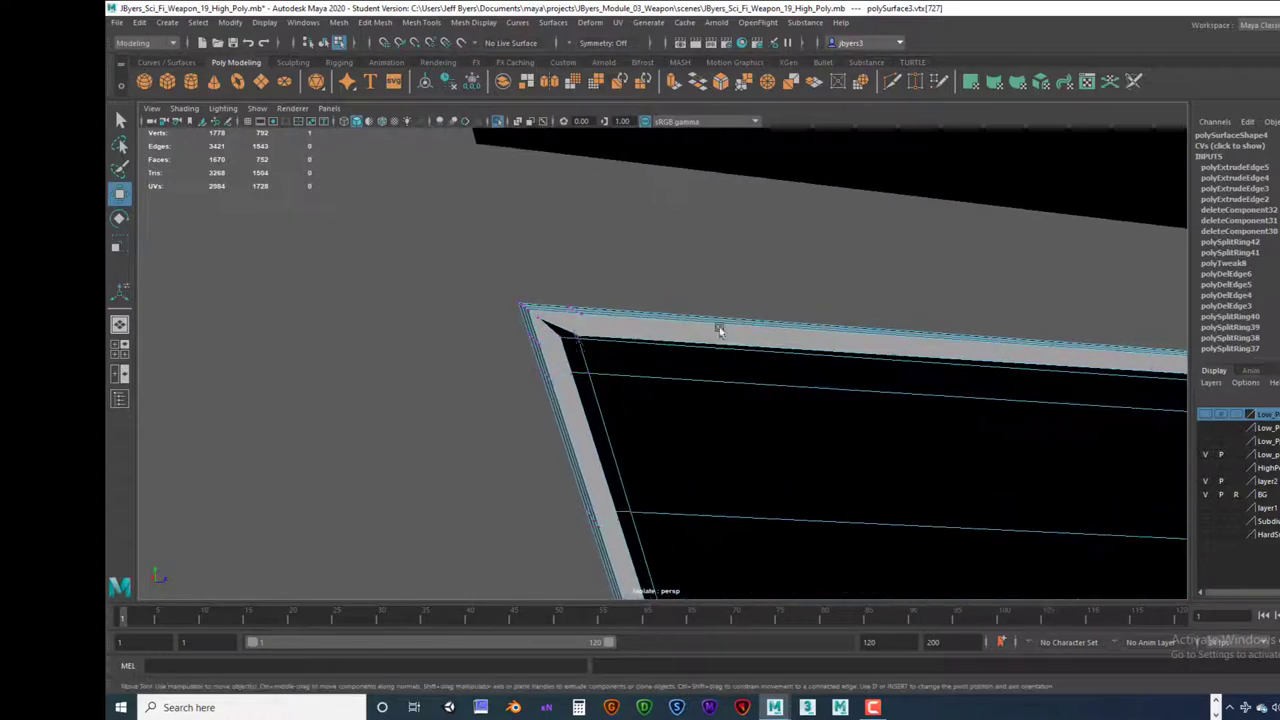
{"action": "left_click", "coordinate": [541, 321]}
{"action": "left_click_drag", "start_coordinate": [563, 329], "coordinate": [574, 289], "text": "alt"}
{"action": "left_click", "coordinate": [637, 316]}
{"action": "left_click", "coordinate": [632, 358]}
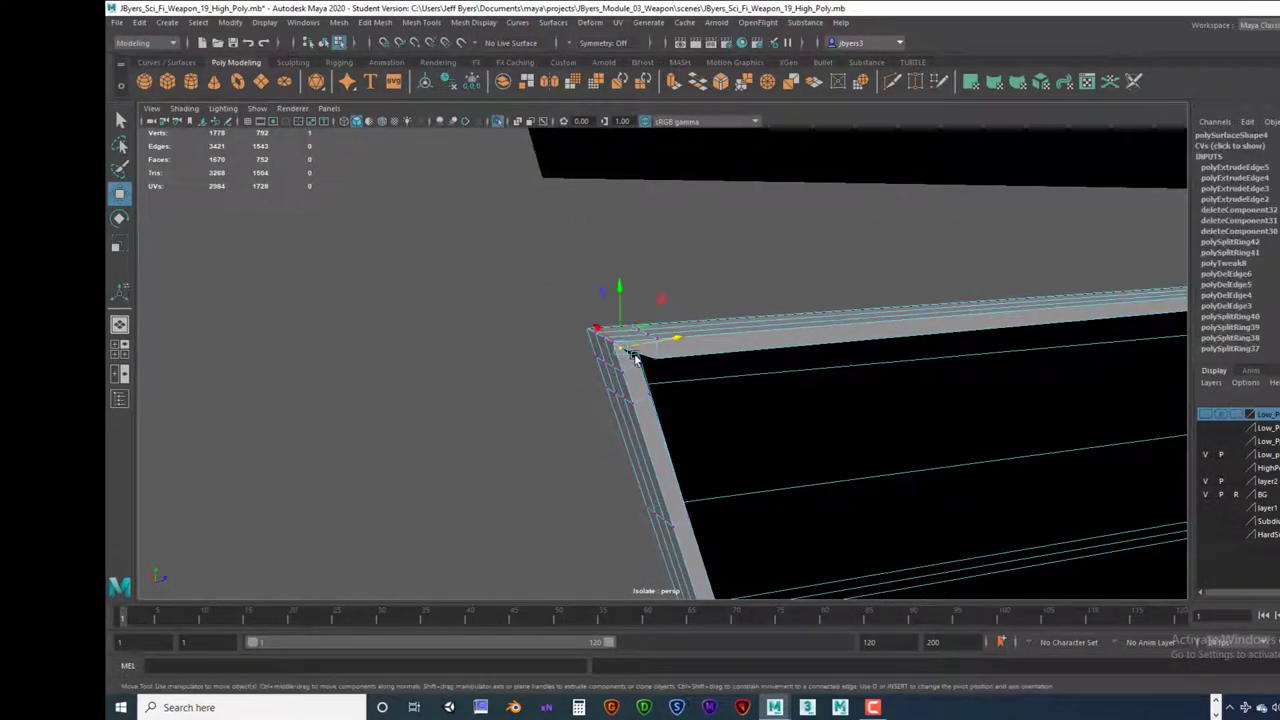
Step: Move the selected upper corner vertex down and inward so the lip forms a clean corner
{"action": "left_click_drag", "start_coordinate": [686, 340], "coordinate": [520, 422], "text": "alt"}
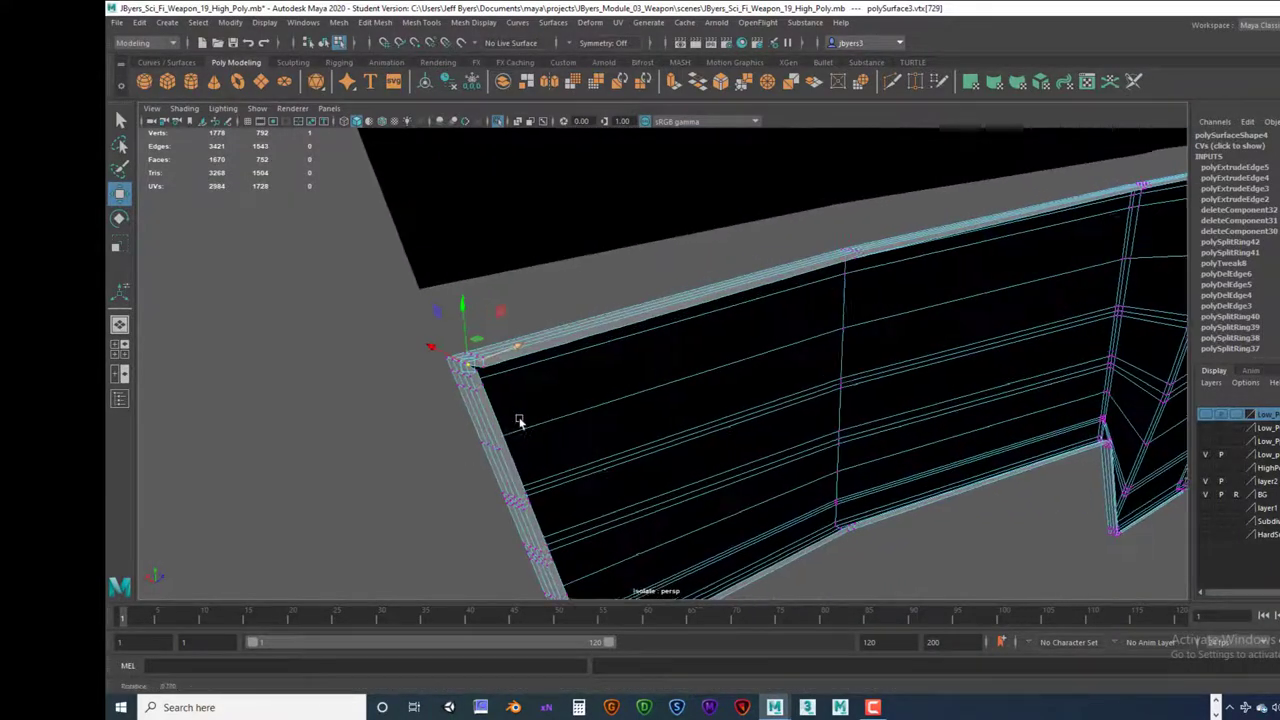
{"action": "scroll", "coordinate": [519, 405], "scroll_direction": "up", "scroll_amount": 4}
{"action": "left_click", "coordinate": [518, 394]}
{"action": "middle_click_drag", "start_coordinate": [518, 394], "coordinate": [566, 379], "text": "alt"}
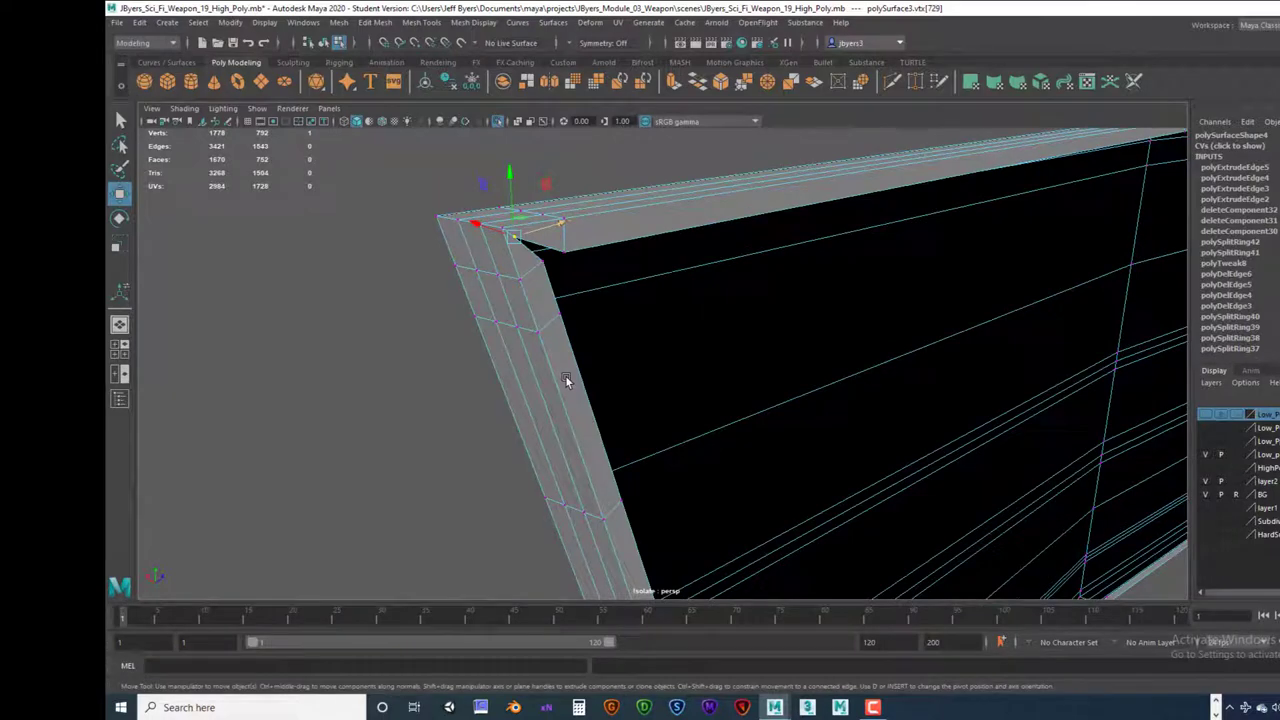
{"action": "key", "text": "f"}
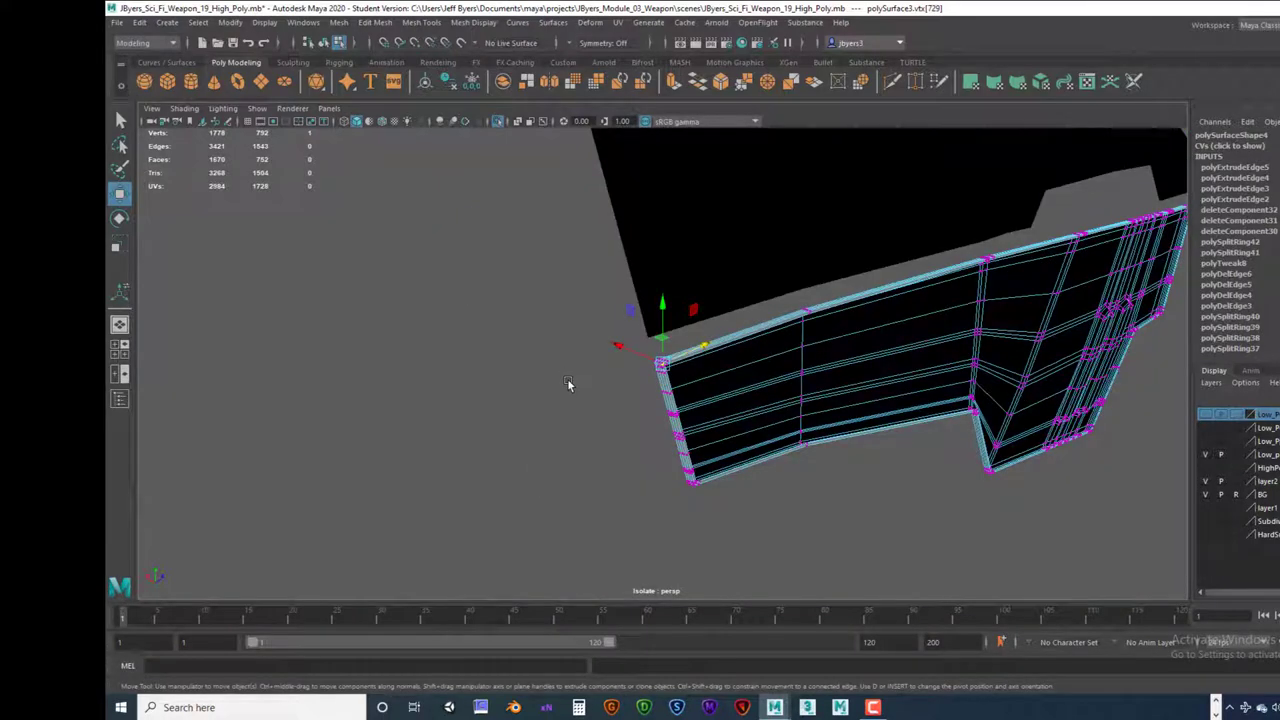
{"action": "key", "text": "ctrl+1"}
{"action": "key", "text": "ctrl+1"}
{"action": "scroll", "coordinate": [621, 405], "scroll_direction": "up", "scroll_amount": 10}
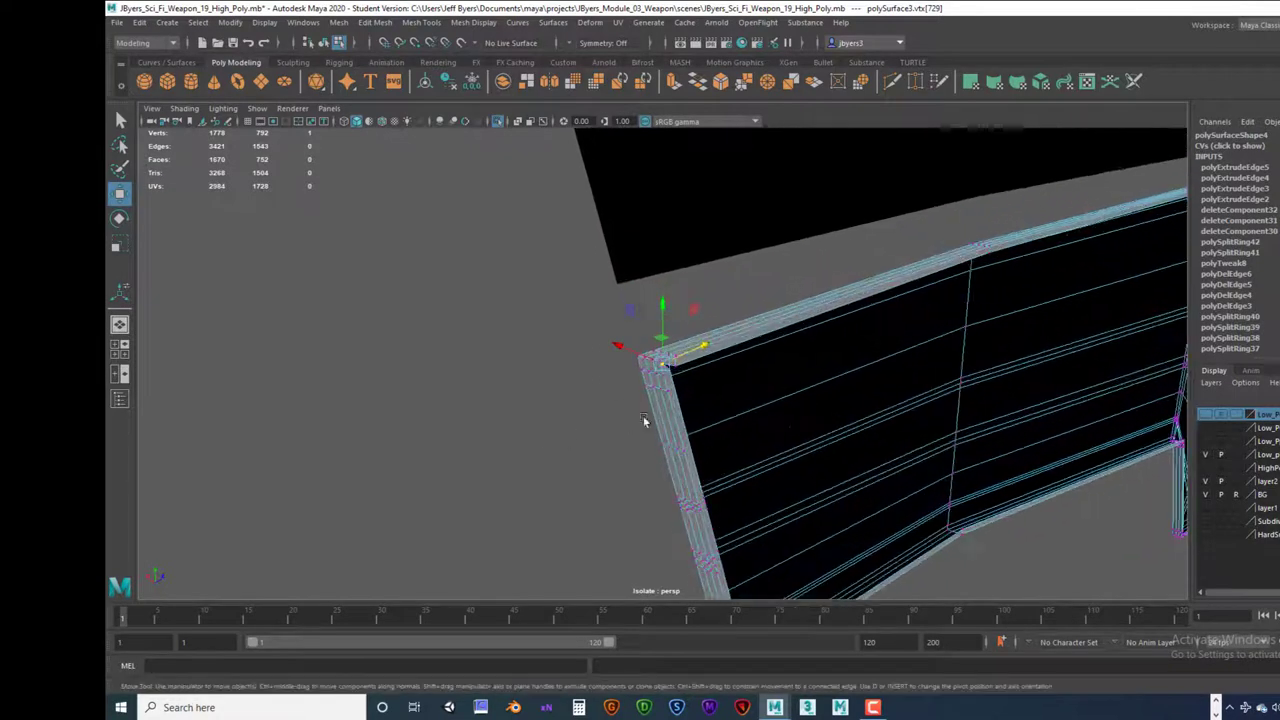
{"action": "key", "text": "f"}
{"action": "scroll", "coordinate": [498, 404], "scroll_direction": "up", "scroll_amount": 8}
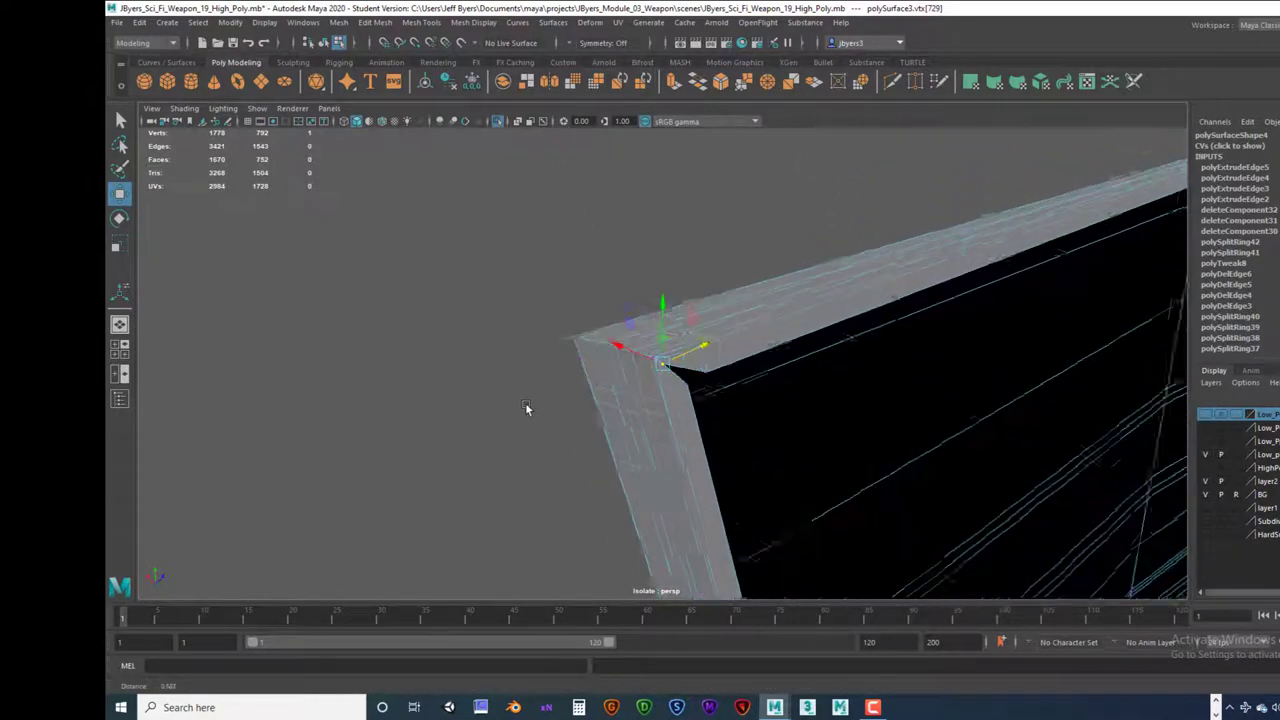
{"action": "scroll", "coordinate": [537, 404], "scroll_direction": "down", "scroll_amount": 3}
{"action": "left_click_drag", "start_coordinate": [537, 398], "coordinate": [600, 417], "text": "alt"}
{"action": "middle_click_drag", "start_coordinate": [600, 417], "coordinate": [593, 411], "text": "alt"}
{"action": "left_click_drag", "start_coordinate": [507, 286], "coordinate": [506, 289]}
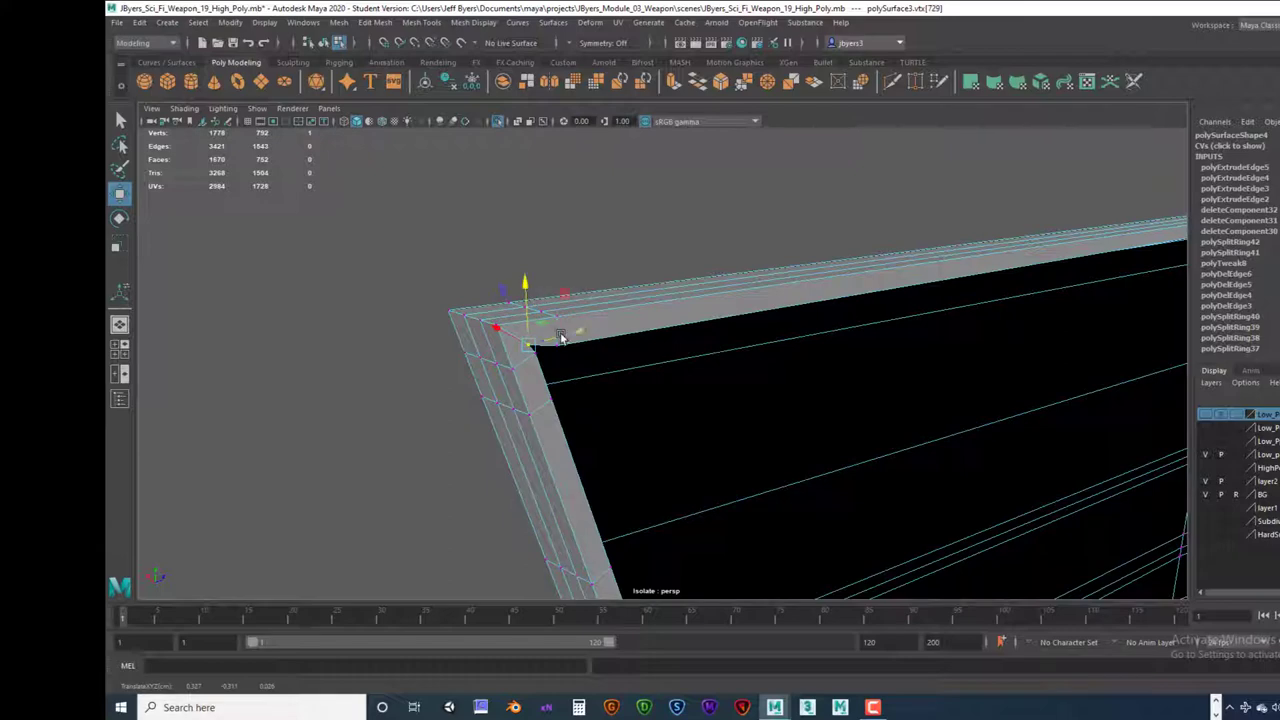
Step: Move the lip's inner vertex at the lower corner of the same end slightly inward along the panel's length
{"action": "left_click_drag", "start_coordinate": [613, 397], "coordinate": [574, 337], "text": "alt"}
{"action": "left_click", "coordinate": [530, 487]}
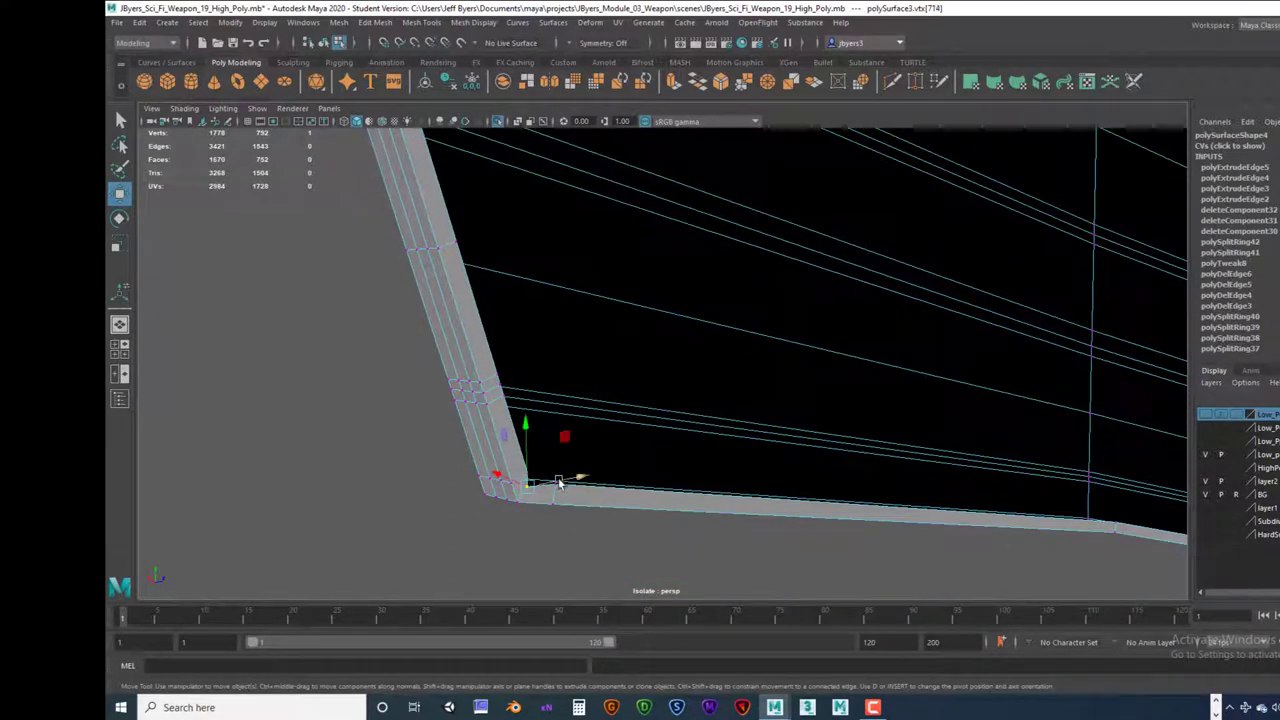
{"action": "left_click_drag", "start_coordinate": [562, 483], "coordinate": [570, 481]}
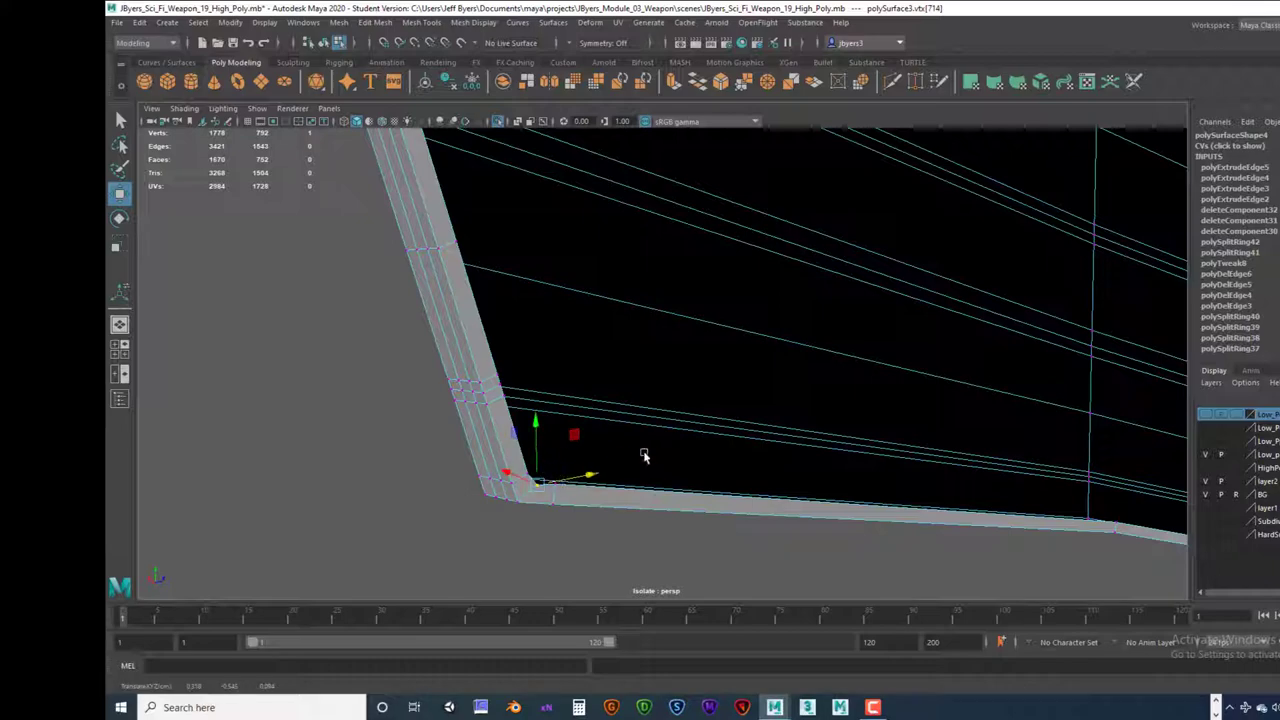
Step: Reposition the lip's inner vertex at a lower corner near the grooves to even out the lip there
{"action": "left_click_drag", "start_coordinate": [645, 456], "coordinate": [646, 457], "text": "alt"}
{"action": "middle_click_drag", "start_coordinate": [646, 457], "coordinate": [525, 426], "text": "alt"}
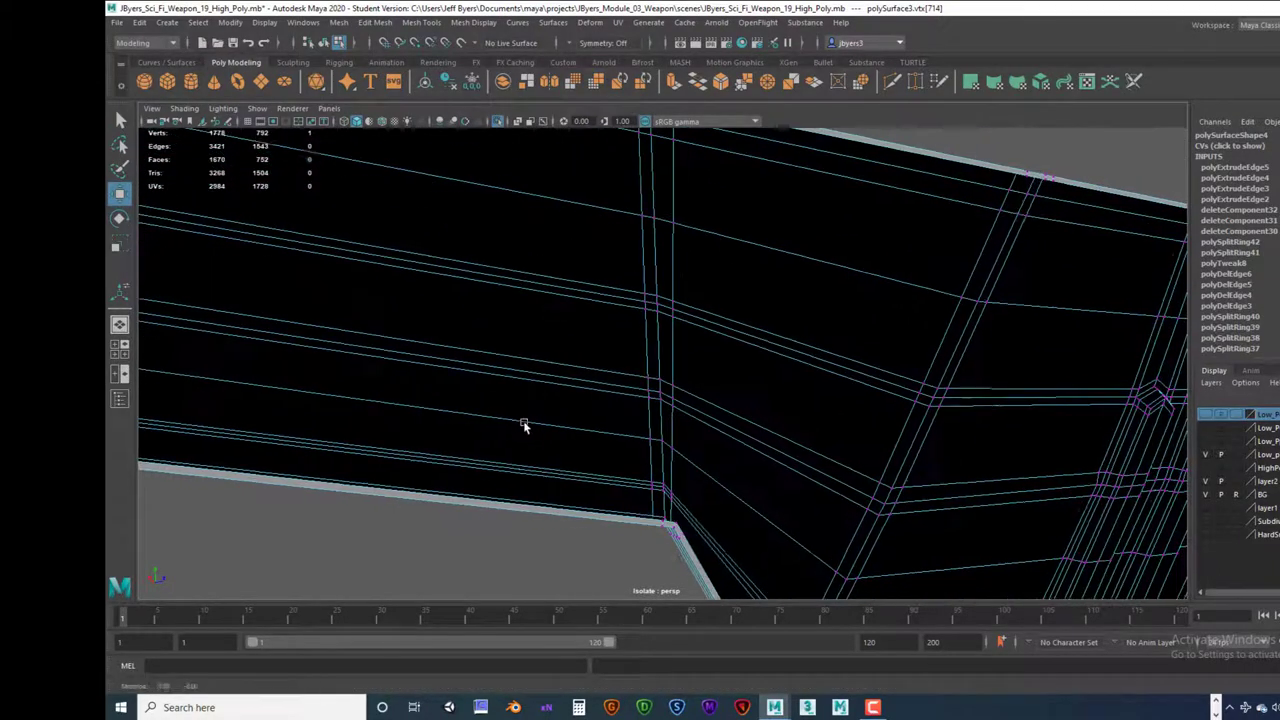
{"action": "left_click_drag", "start_coordinate": [523, 425], "coordinate": [699, 400], "text": "alt"}
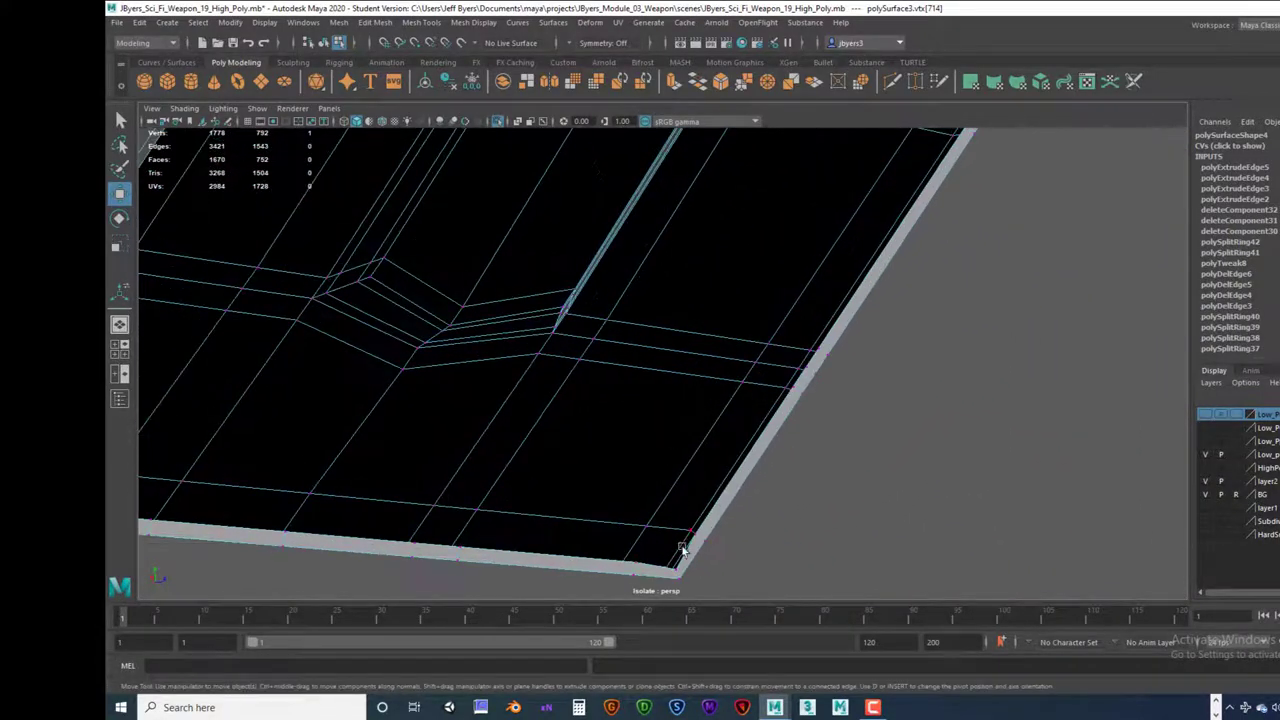
{"action": "left_click_drag", "start_coordinate": [675, 531], "coordinate": [579, 453]}
{"action": "left_click_drag", "start_coordinate": [664, 350], "coordinate": [646, 410], "text": "alt"}
Step: Return the panel to object selection and insert an edge loop around the whole rear lip with the Insert Edge Loop Tool
{"action": "right_click", "coordinate": [617, 436]}
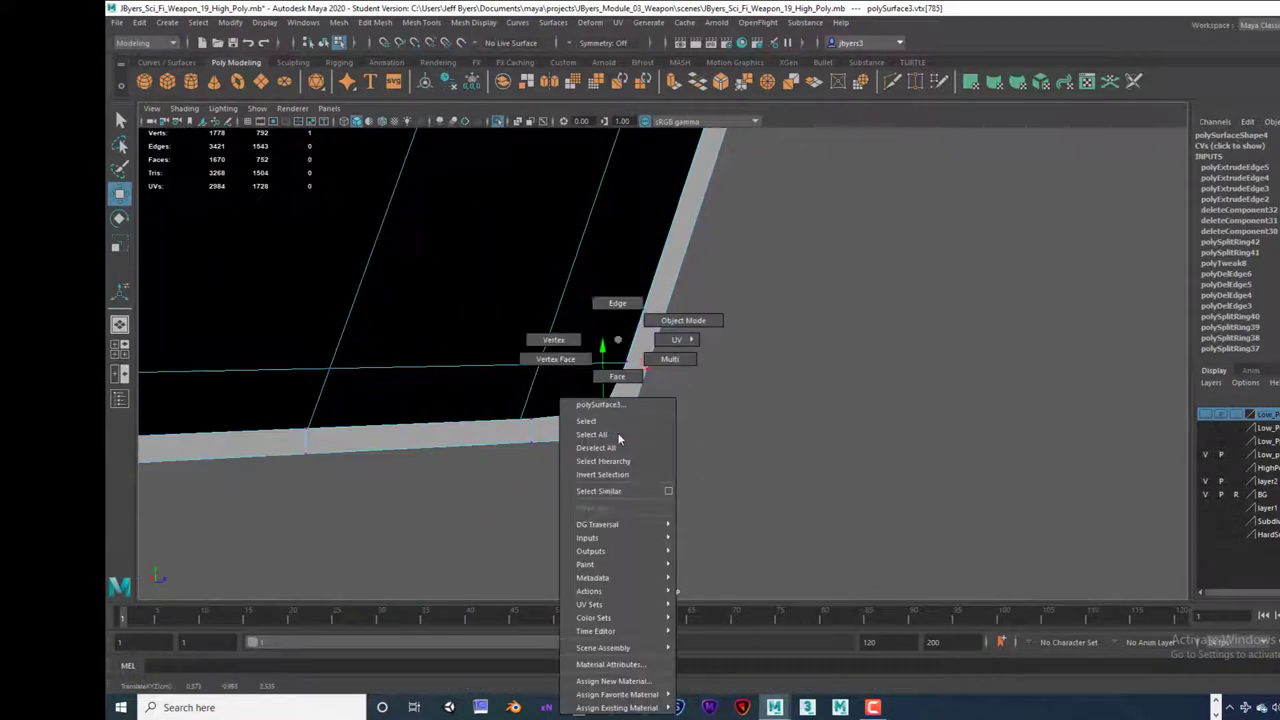
{"action": "left_click", "coordinate": [598, 422]}
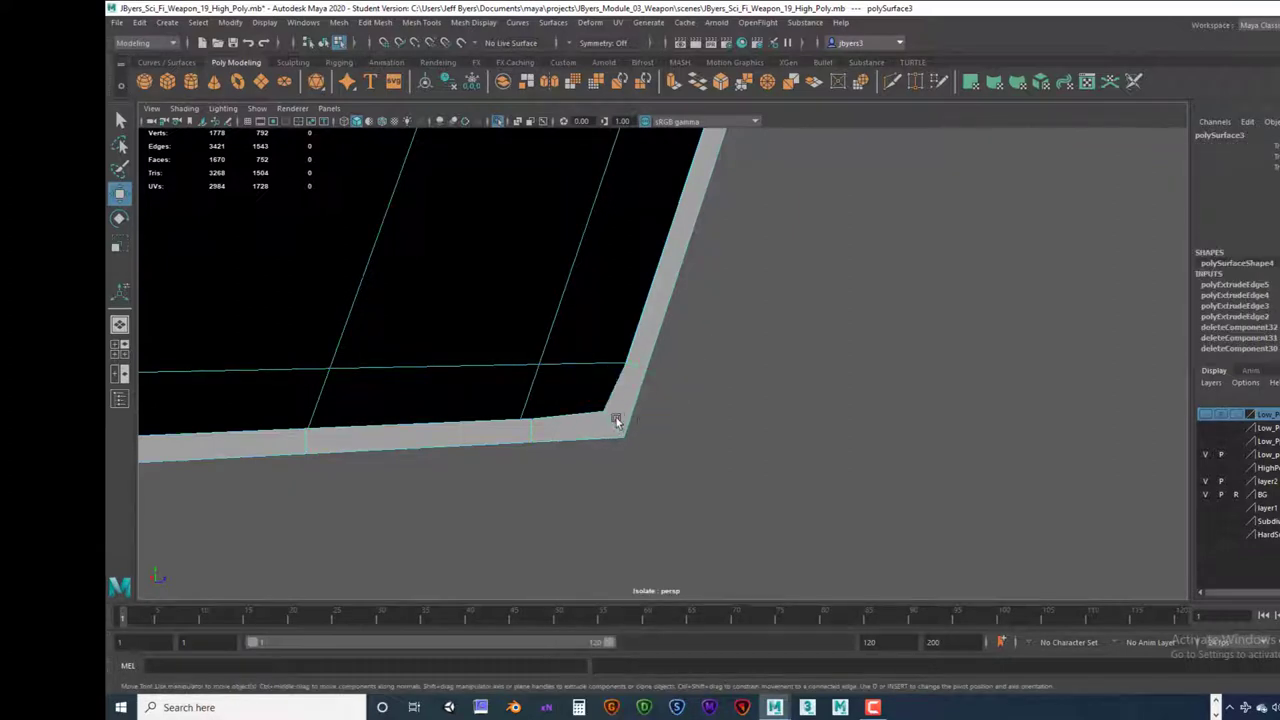
{"action": "left_click_drag", "start_coordinate": [614, 462], "coordinate": [546, 448], "text": "alt"}
{"action": "left_click_drag", "start_coordinate": [334, 459], "coordinate": [481, 439], "text": "alt"}
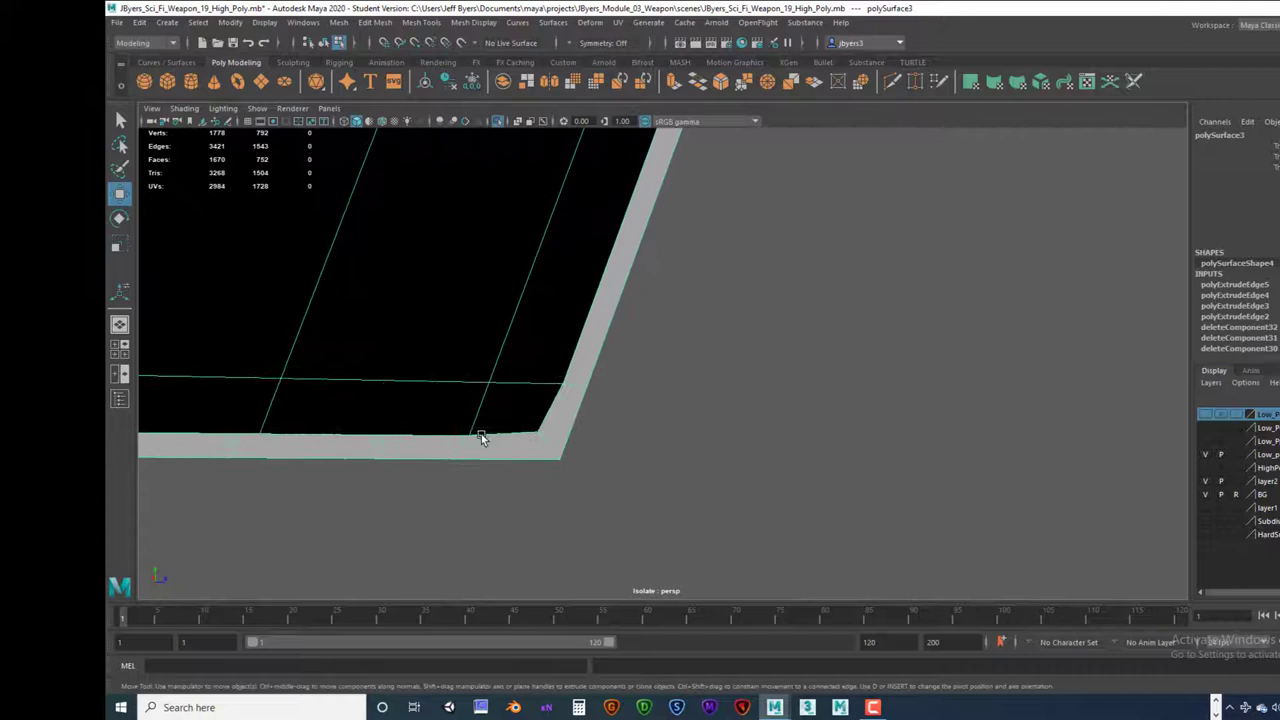
{"action": "right_click", "coordinate": [548, 442], "text": "shift"}
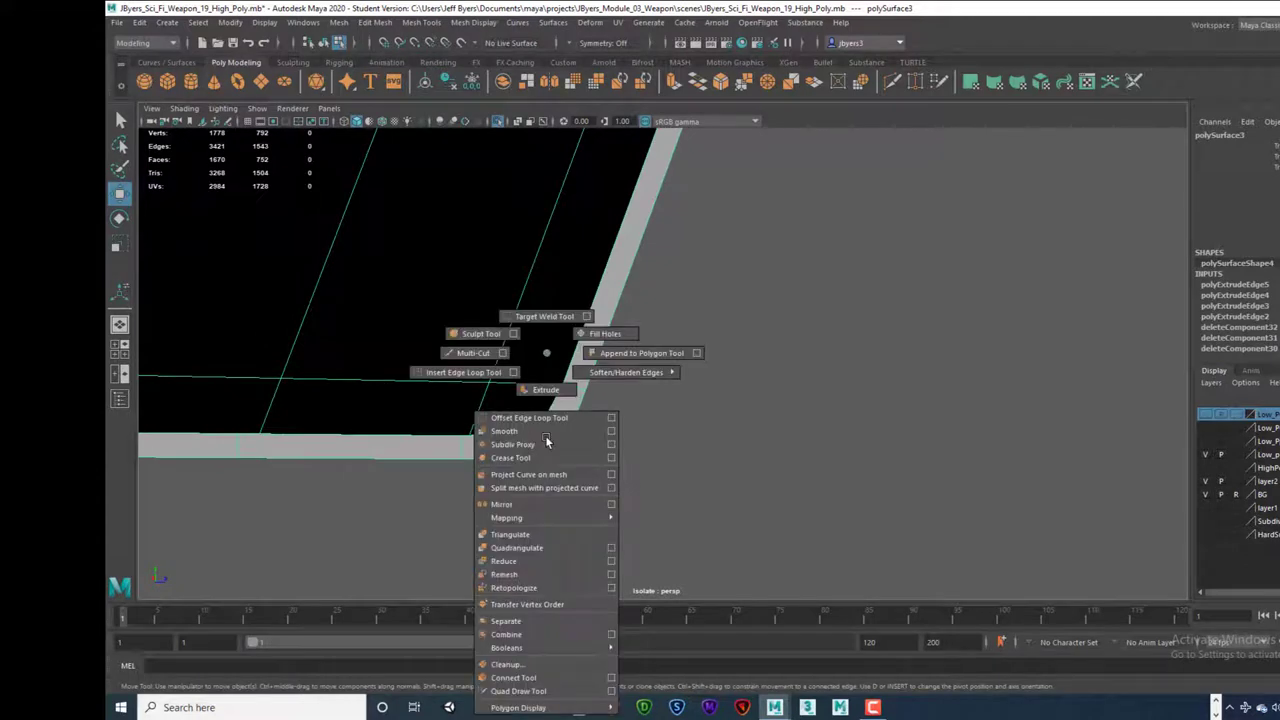
{"action": "left_click", "coordinate": [474, 373]}
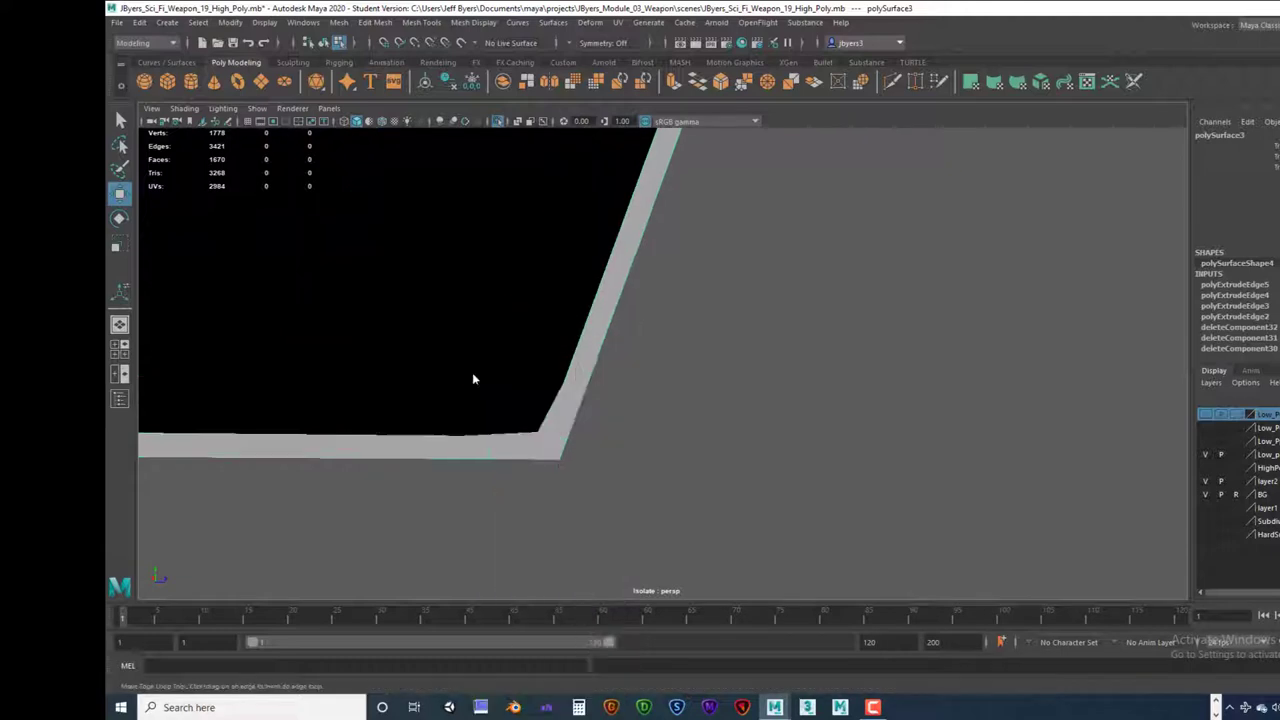
{"action": "left_click", "coordinate": [548, 449]}
{"action": "key", "text": "f"}
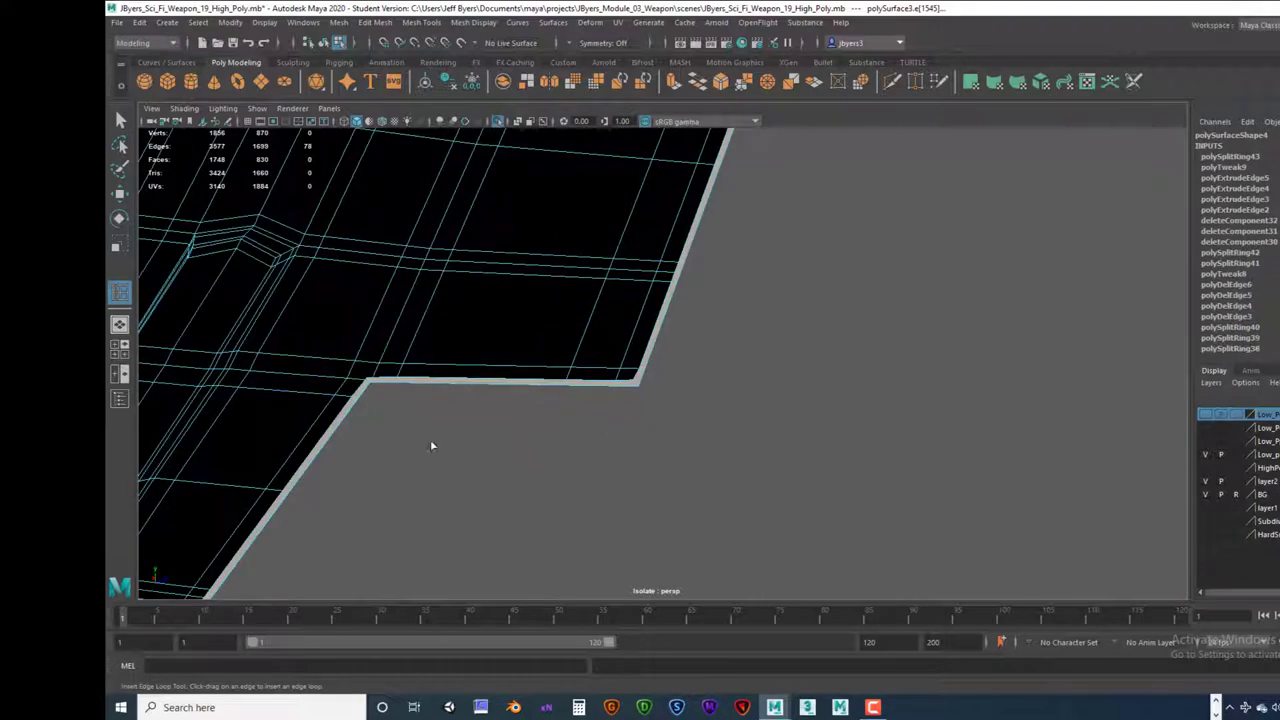
Step: Preview the panel with smoothing to inspect its grooves, borders and corners, and return it to the unsmoothed display
{"action": "left_click", "coordinate": [120, 120]}
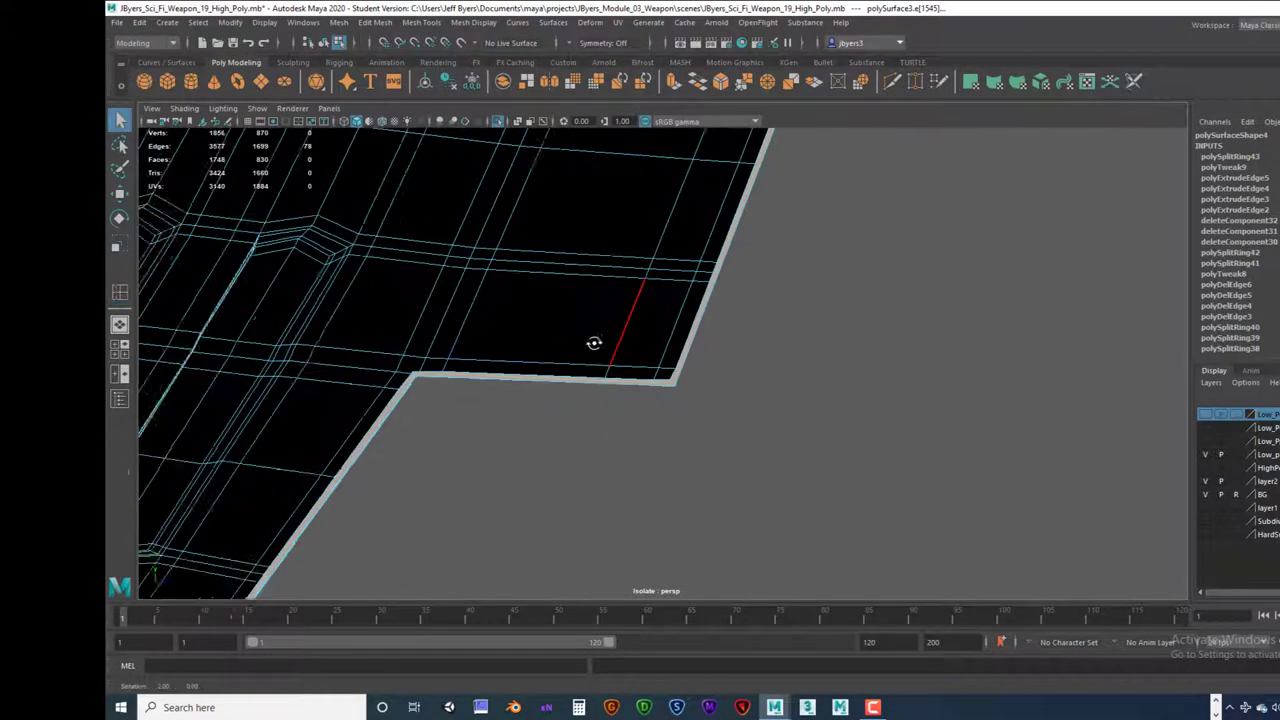
{"action": "left_click_drag", "start_coordinate": [594, 343], "coordinate": [453, 383], "text": "alt"}
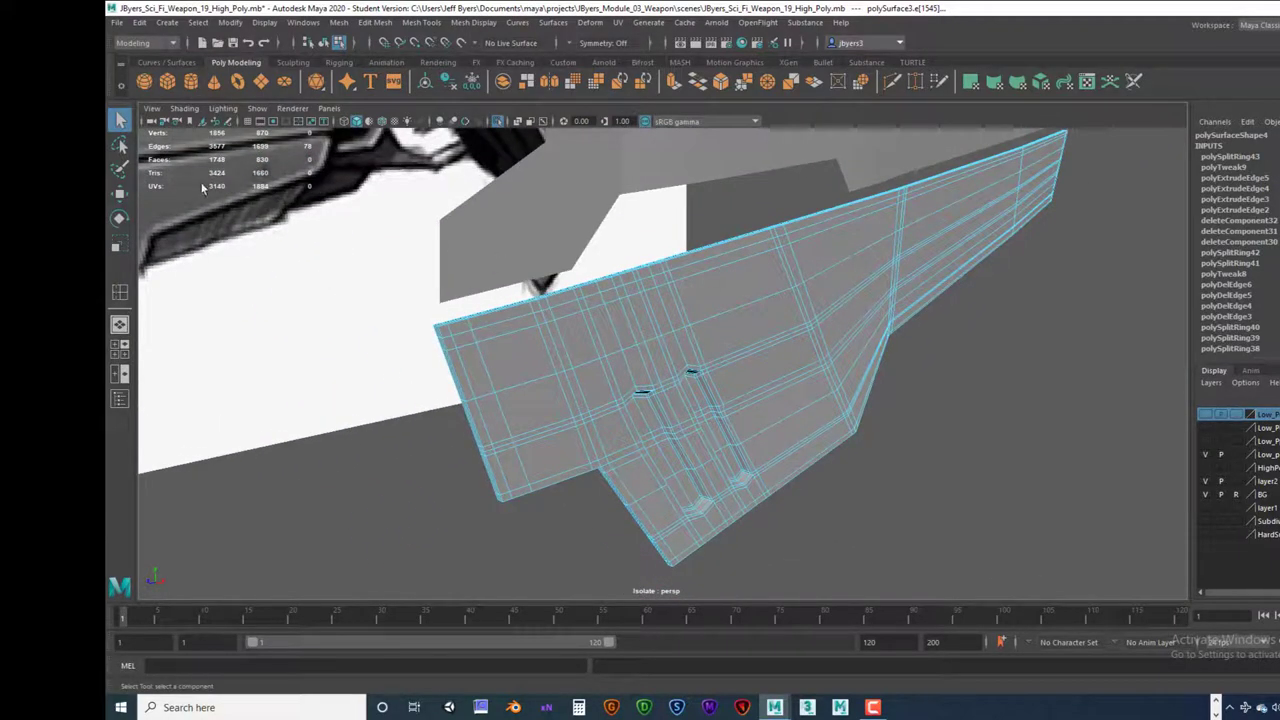
{"action": "right_click_drag", "start_coordinate": [622, 302], "coordinate": [627, 312]}
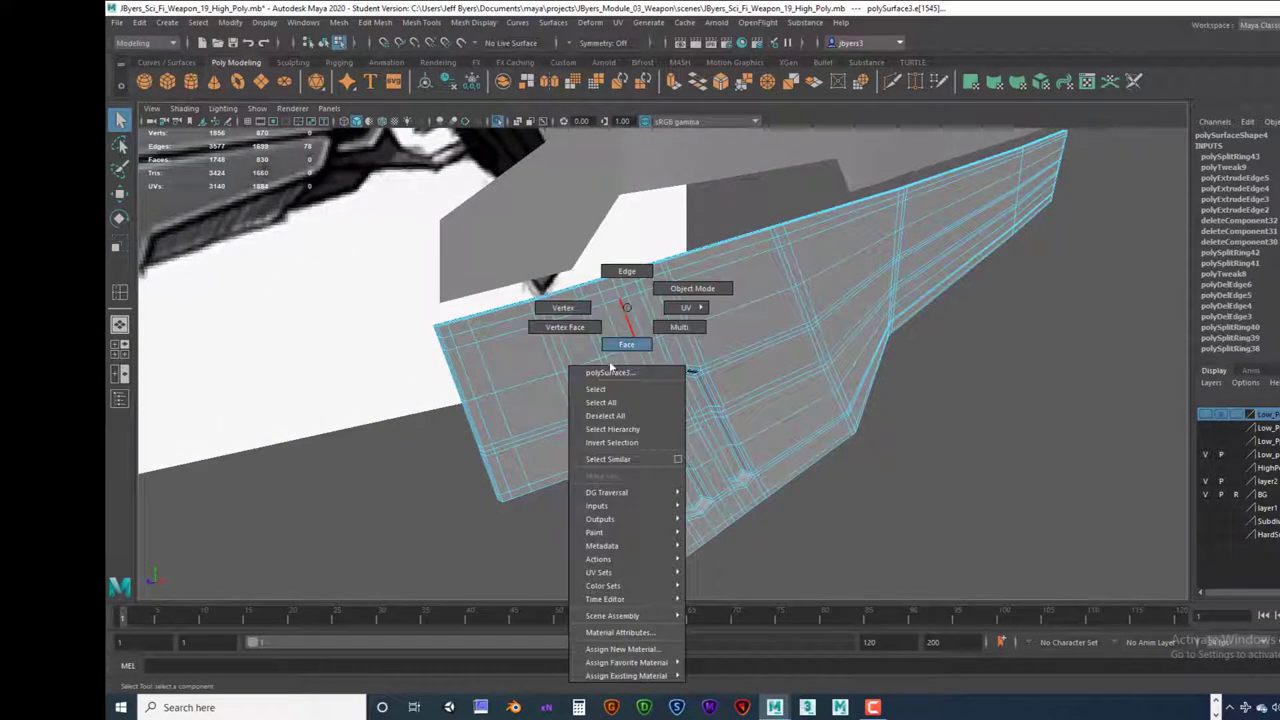
{"action": "right_click_drag", "start_coordinate": [610, 366], "coordinate": [606, 389]}
{"action": "left_click_drag", "start_coordinate": [684, 374], "coordinate": [725, 410], "text": "alt"}
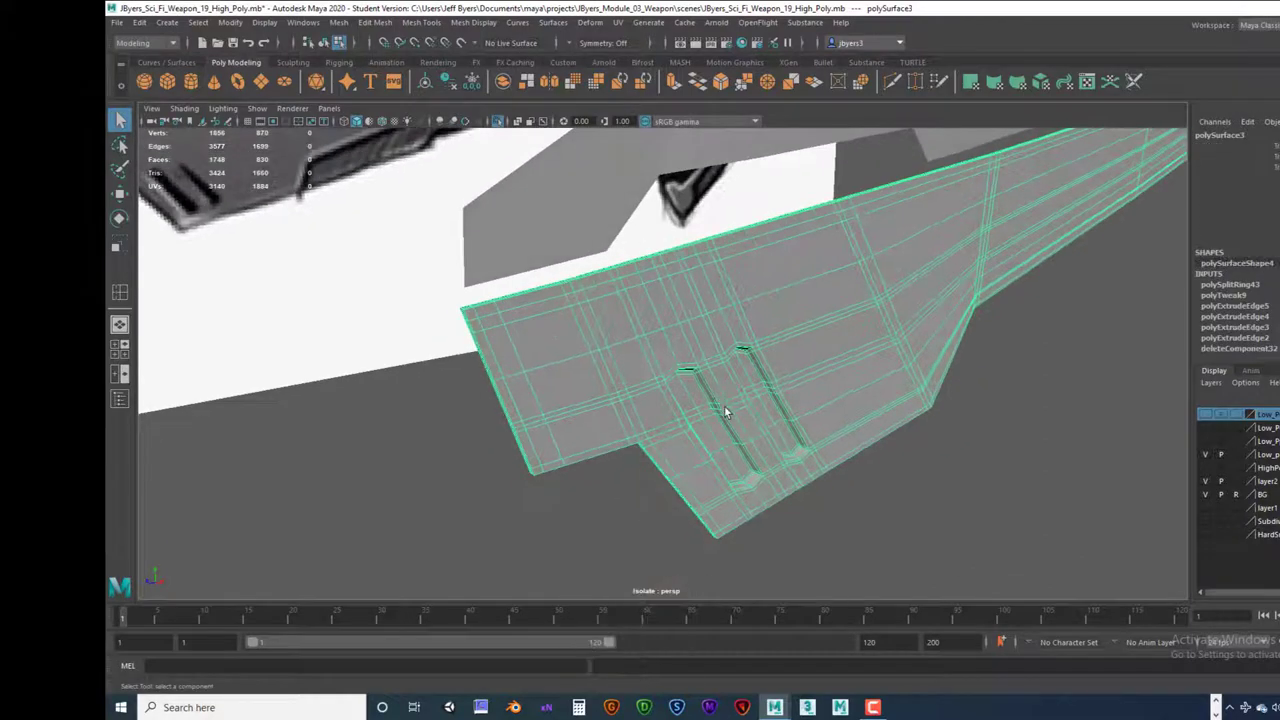
{"action": "key", "text": "3"}
{"action": "left_click", "coordinate": [645, 481]}
{"action": "scroll", "coordinate": [751, 459], "scroll_direction": "down", "scroll_amount": 2}
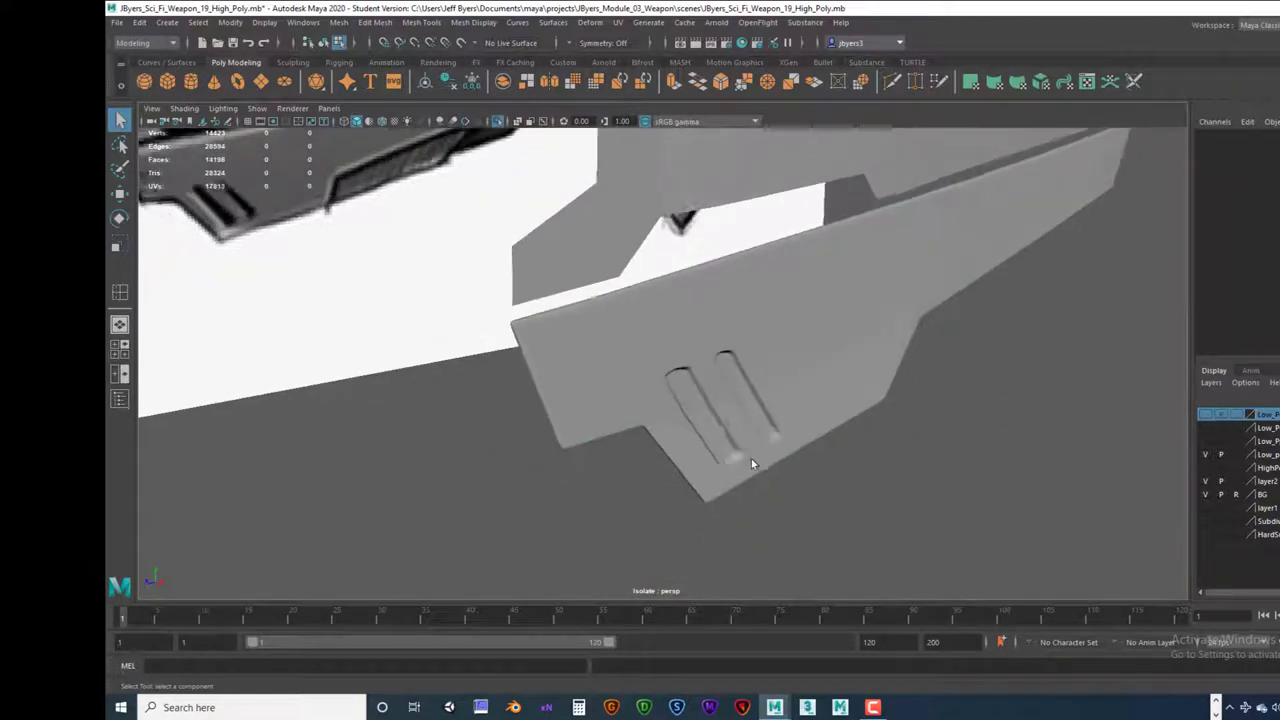
{"action": "left_click_drag", "start_coordinate": [751, 458], "coordinate": [623, 391], "text": "alt"}
{"action": "left_click", "coordinate": [604, 353]}
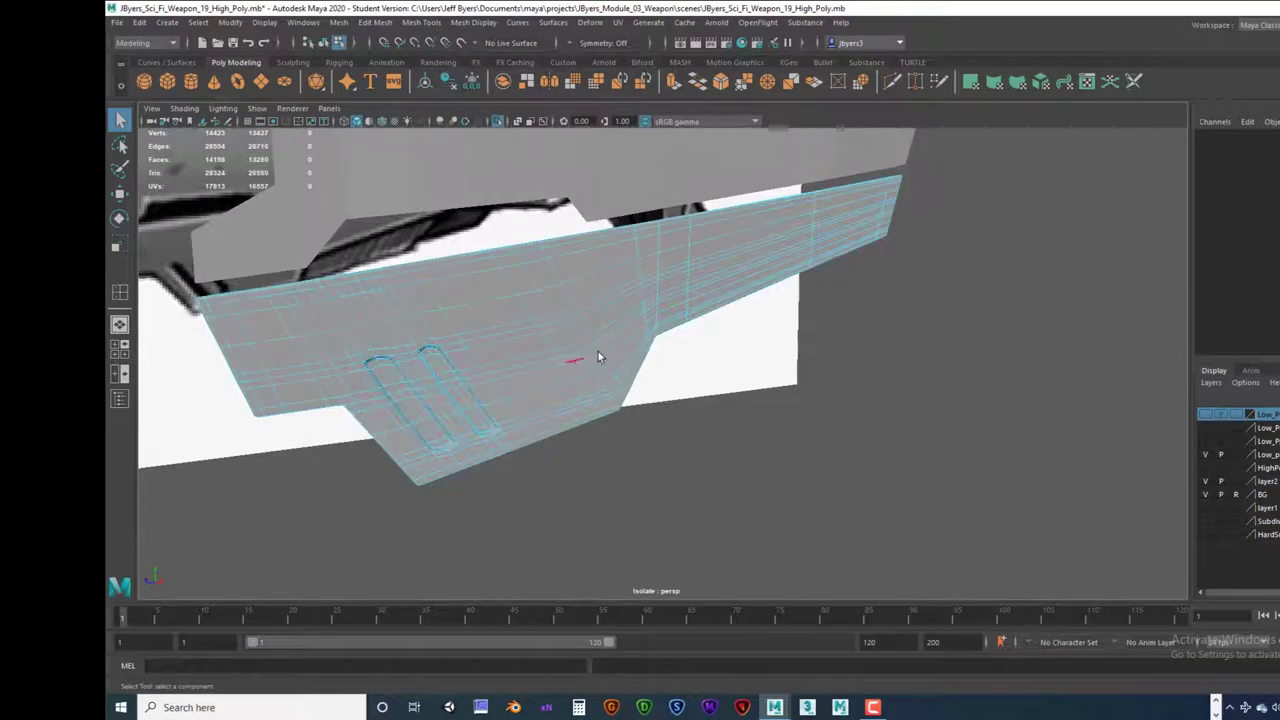
{"action": "key", "text": "1"}
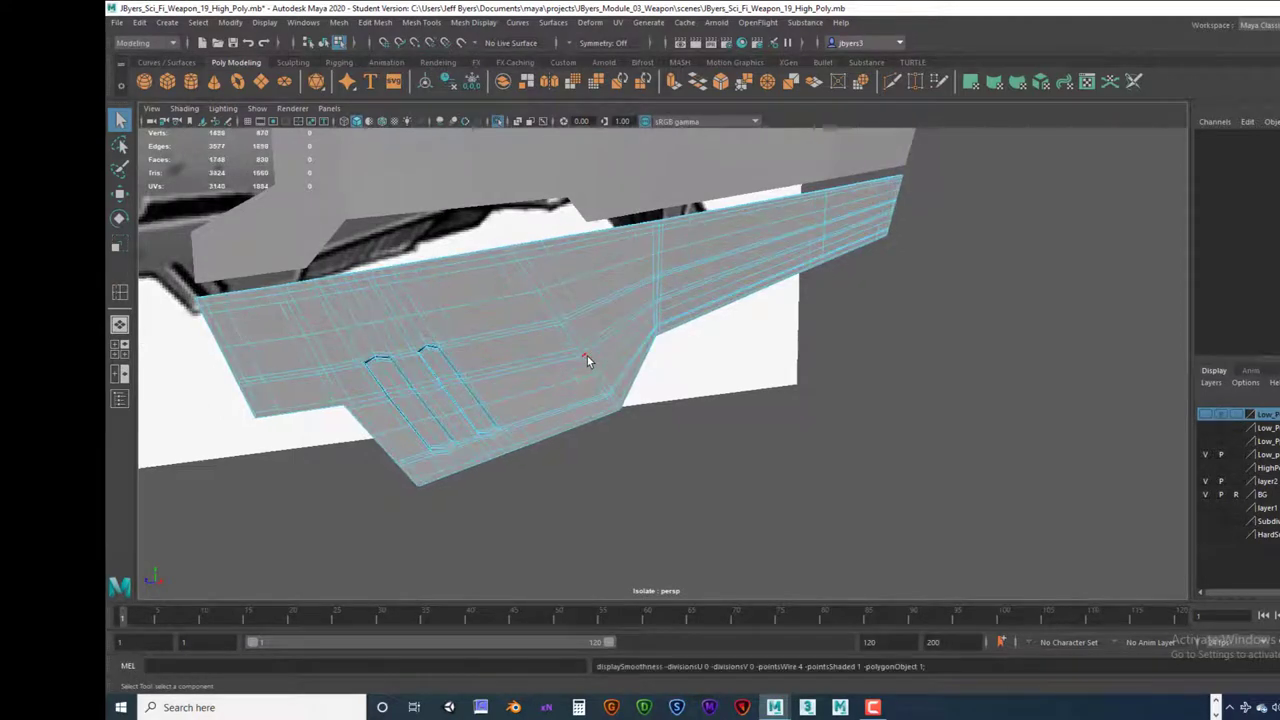
Step: Examine the unsmoothed panel's surface and edge flow around the grooves and the lower bend from several angles
{"action": "left_click_drag", "start_coordinate": [636, 376], "coordinate": [689, 318], "text": "alt"}
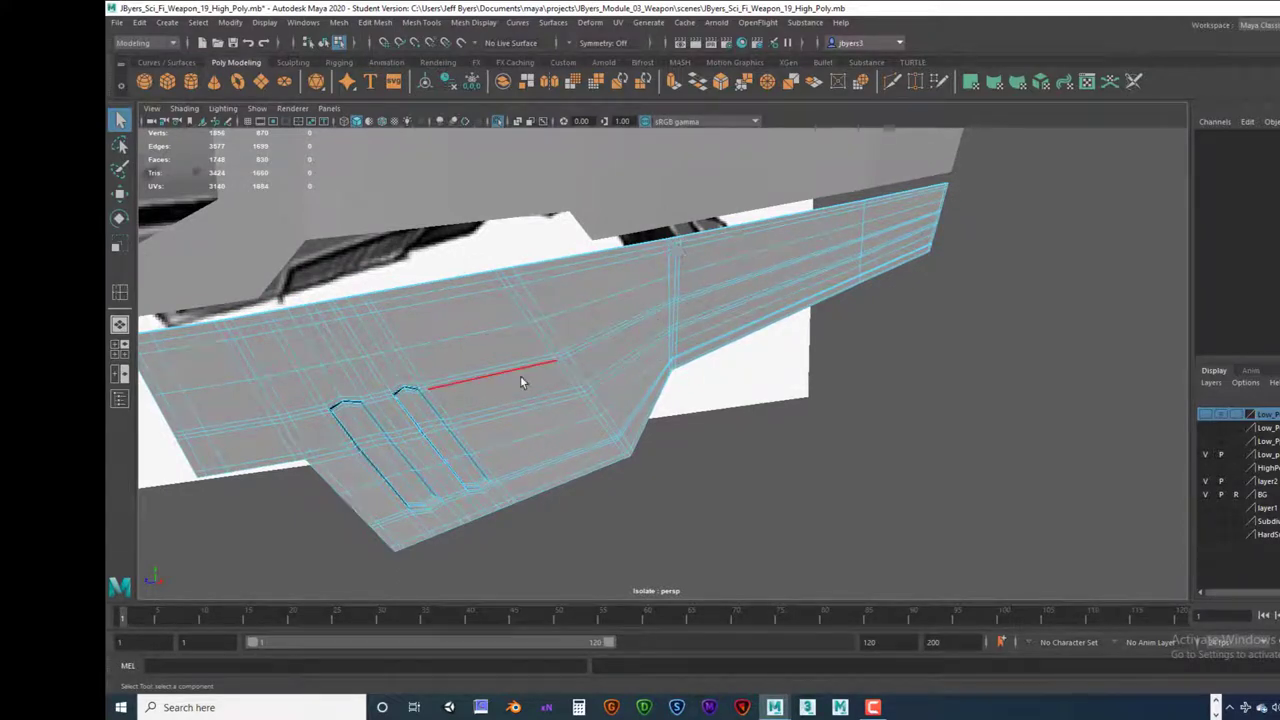
{"action": "right_click_drag", "start_coordinate": [520, 375], "coordinate": [516, 413]}
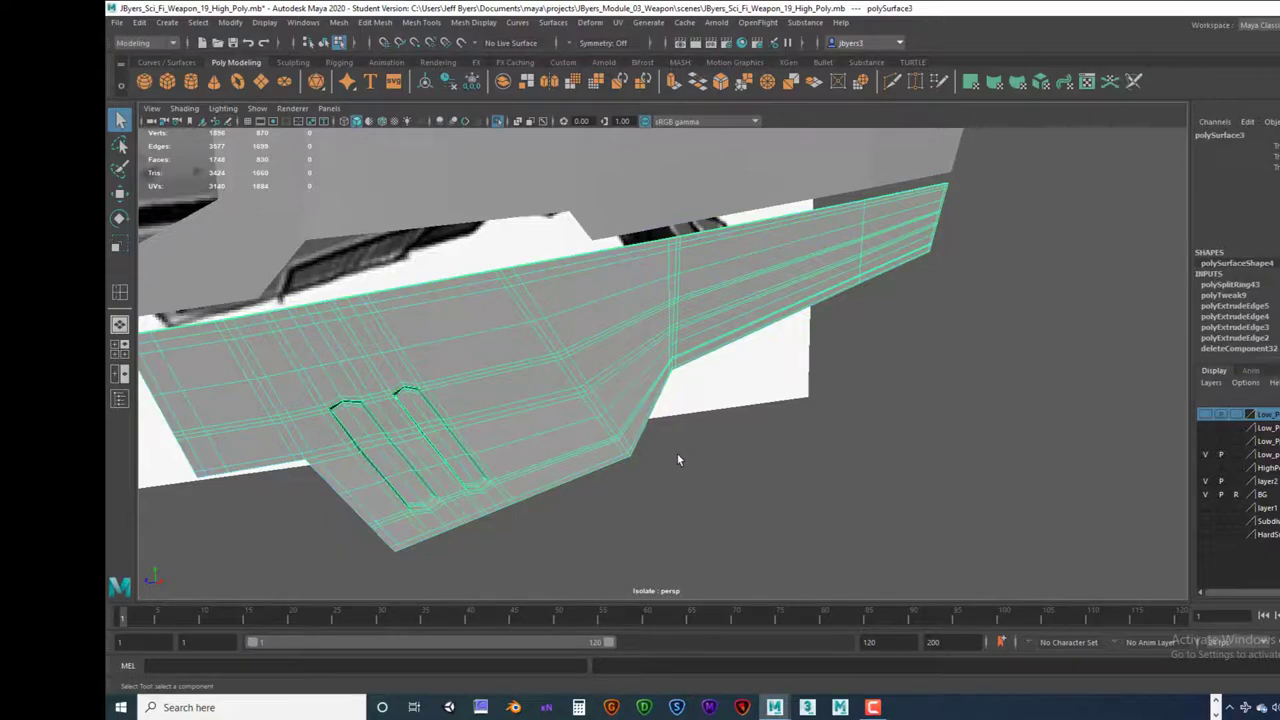
{"action": "left_click_drag", "start_coordinate": [677, 457], "coordinate": [825, 444], "text": "alt"}
{"action": "left_click", "coordinate": [825, 444]}
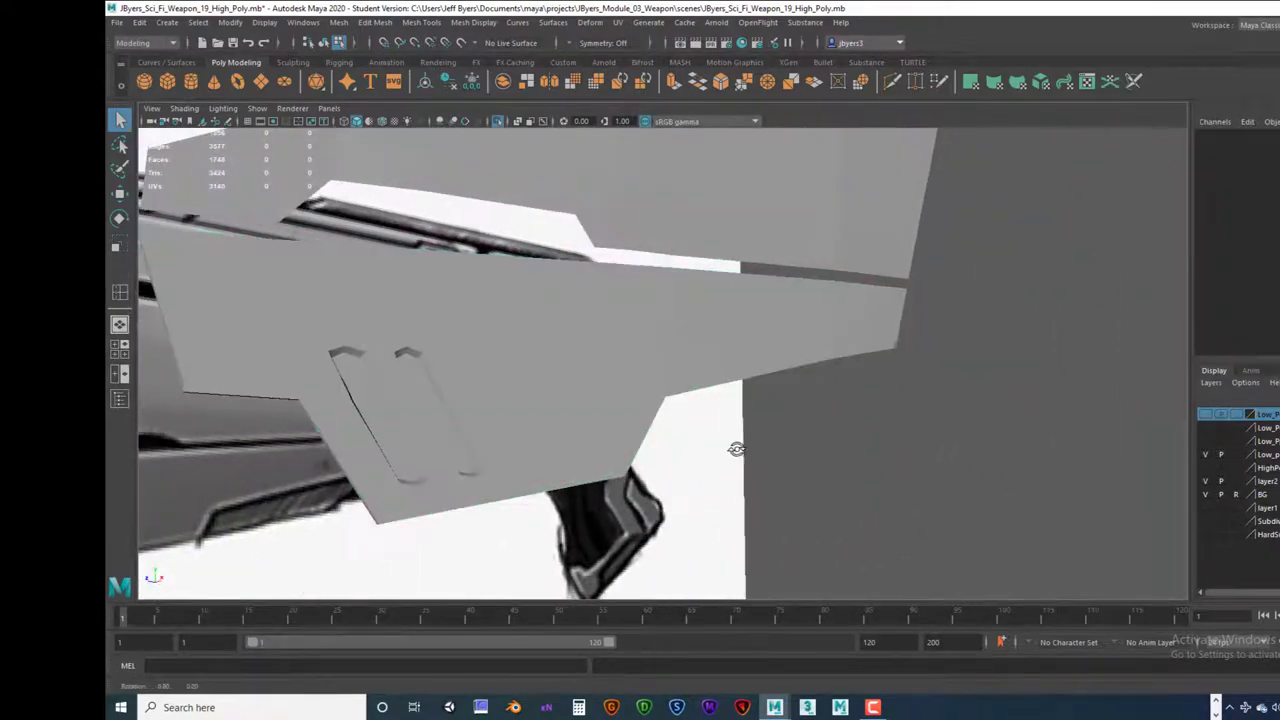
{"action": "left_click_drag", "start_coordinate": [737, 449], "coordinate": [668, 435], "text": "alt"}
{"action": "key", "text": "F10"}
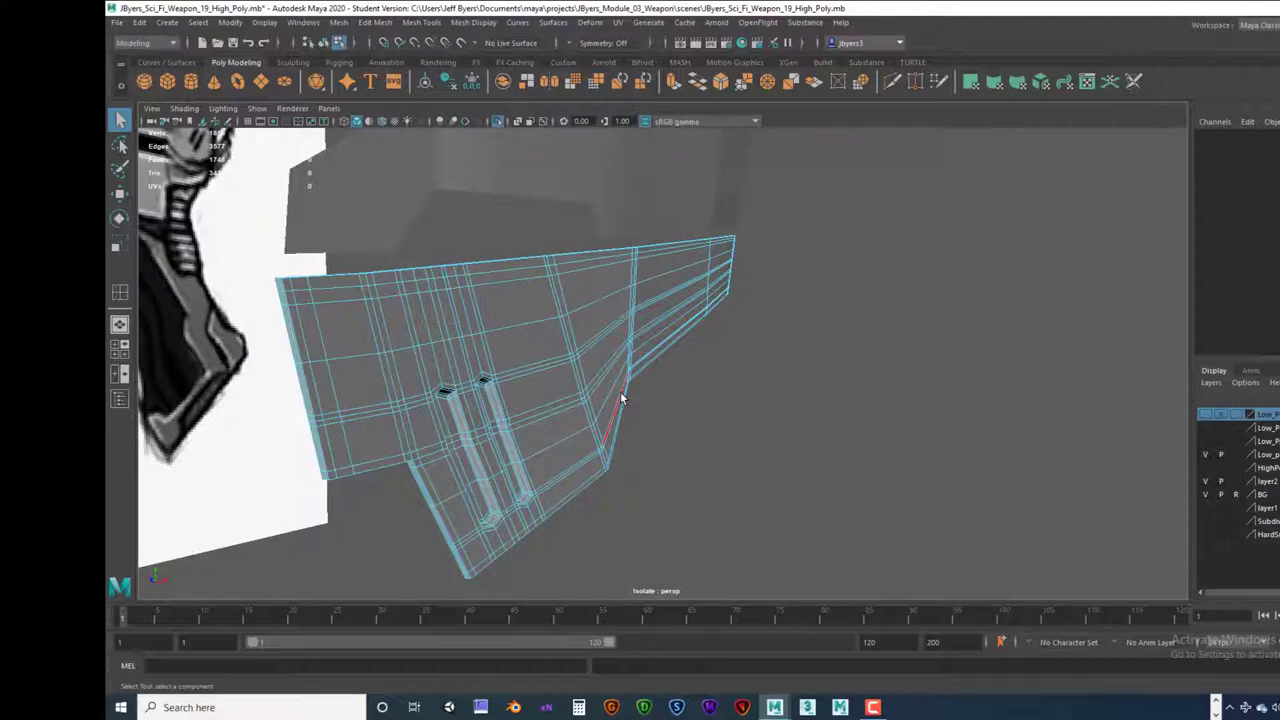
{"action": "key", "text": "1"}
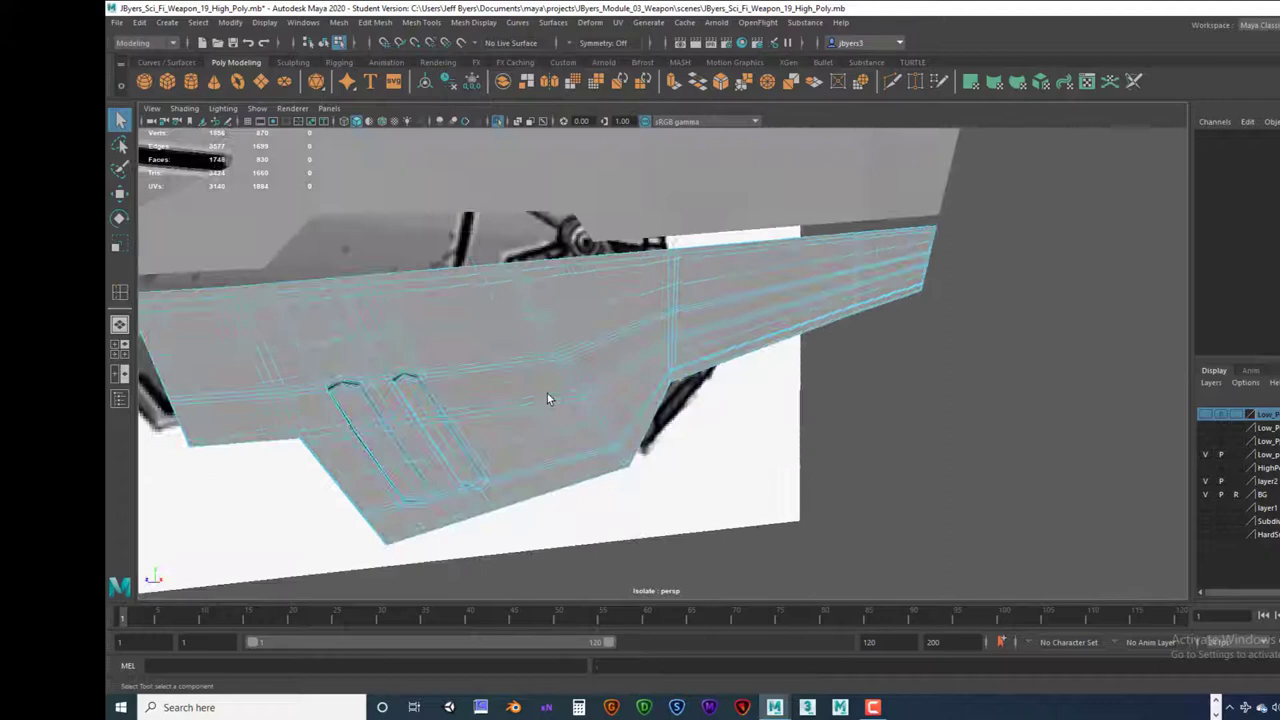
{"action": "left_click_drag", "start_coordinate": [547, 398], "coordinate": [546, 428], "text": "alt"}
{"action": "right_click_drag", "start_coordinate": [546, 428], "coordinate": [763, 431], "text": "alt"}
{"action": "middle_click_drag", "start_coordinate": [640, 384], "coordinate": [707, 349], "text": "alt"}
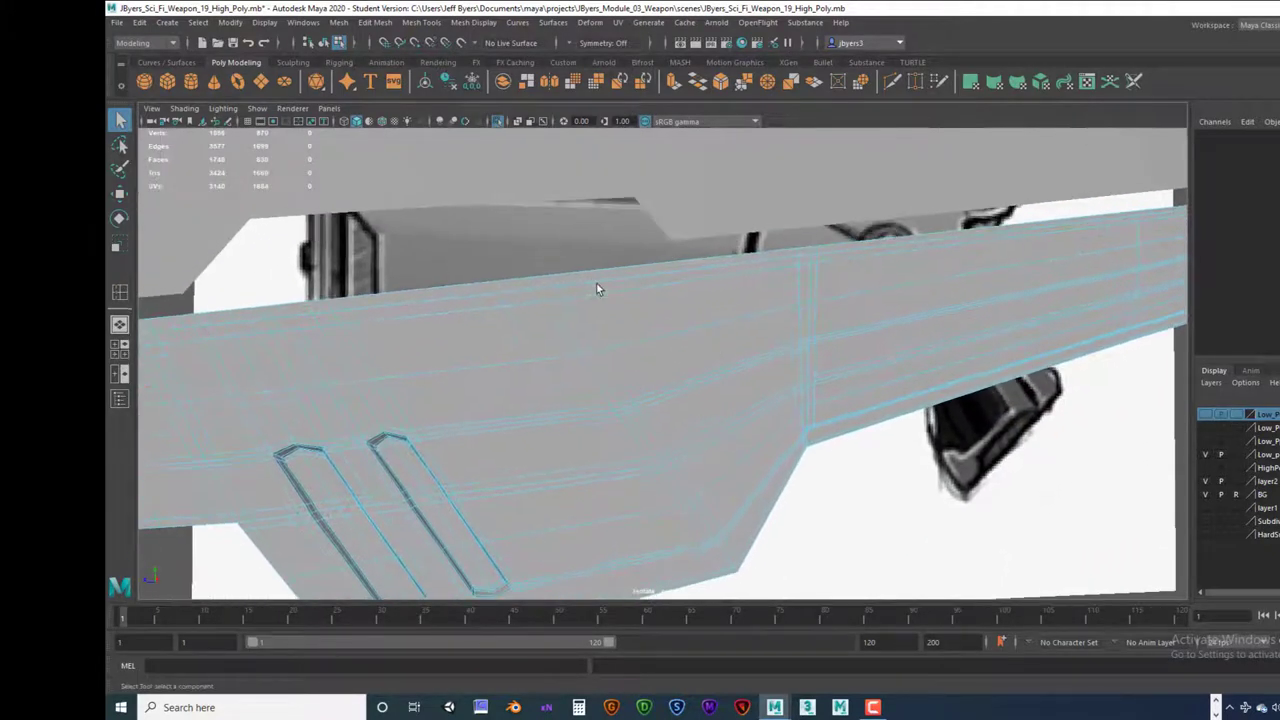
Step: Inspect the vertices where the diagonal supporting loops meet the panel's upper border, checking how they line up with the lower corner
{"action": "right_click_drag", "start_coordinate": [580, 275], "coordinate": [537, 284]}
{"action": "left_click_drag", "start_coordinate": [643, 300], "coordinate": [716, 365], "text": "alt"}
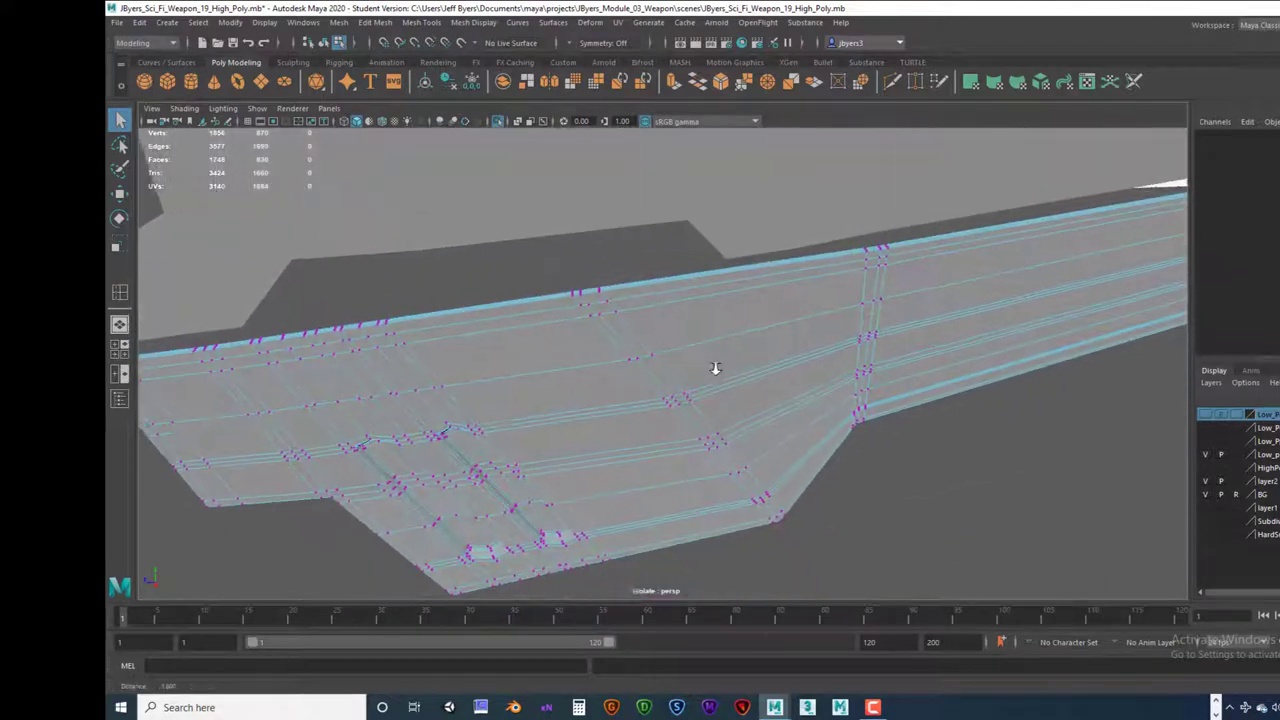
{"action": "right_click_drag", "start_coordinate": [716, 365], "coordinate": [830, 352], "text": "alt"}
{"action": "left_click_drag", "start_coordinate": [637, 286], "coordinate": [700, 349], "text": "alt"}
{"action": "right_click_drag", "start_coordinate": [715, 349], "coordinate": [617, 294], "text": "alt"}
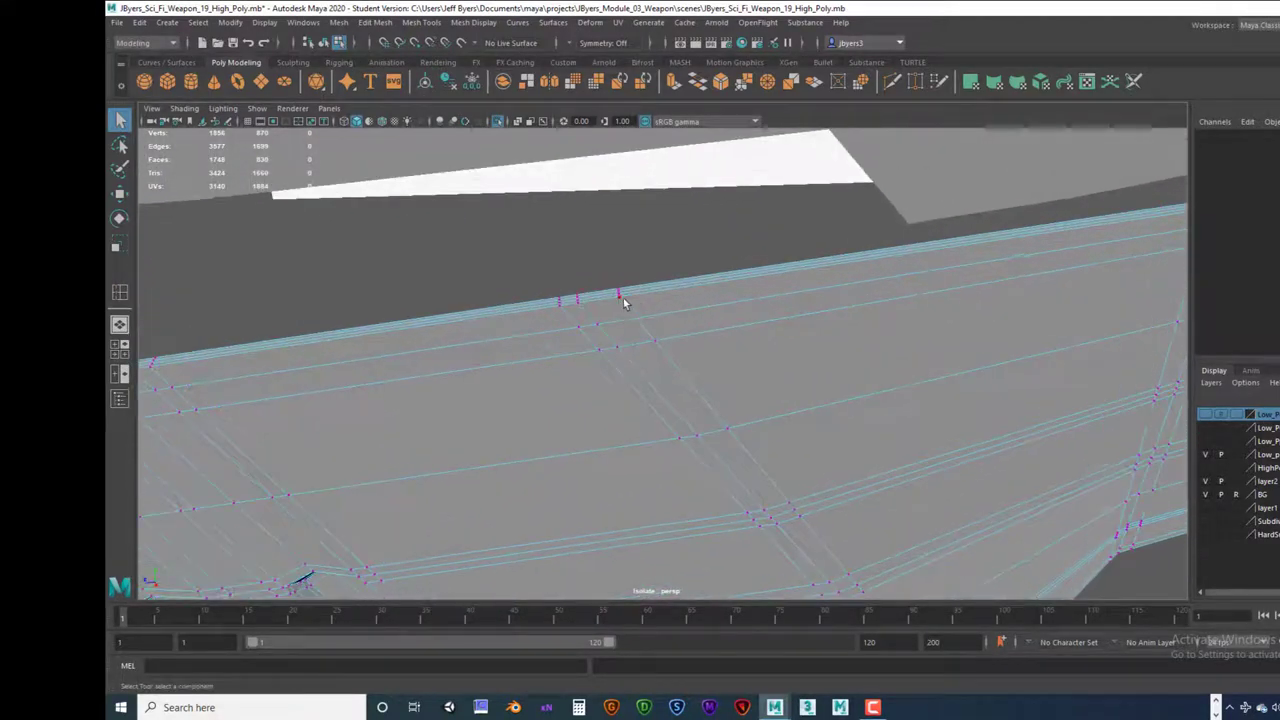
{"action": "left_click", "coordinate": [618, 294]}
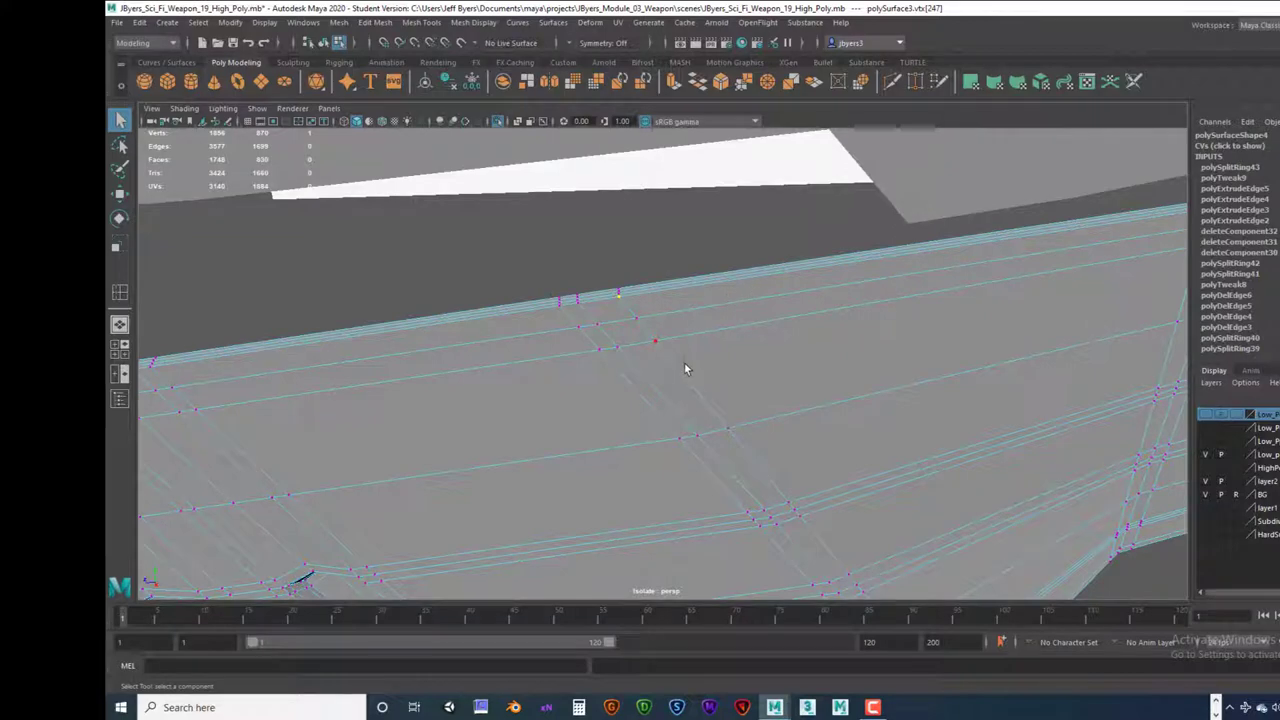
{"action": "middle_click_drag", "start_coordinate": [694, 383], "coordinate": [680, 245], "text": "alt"}
{"action": "right_click_drag", "start_coordinate": [726, 334], "coordinate": [566, 347], "text": "alt"}
{"action": "left_click_drag", "start_coordinate": [566, 347], "coordinate": [627, 263], "text": "alt"}
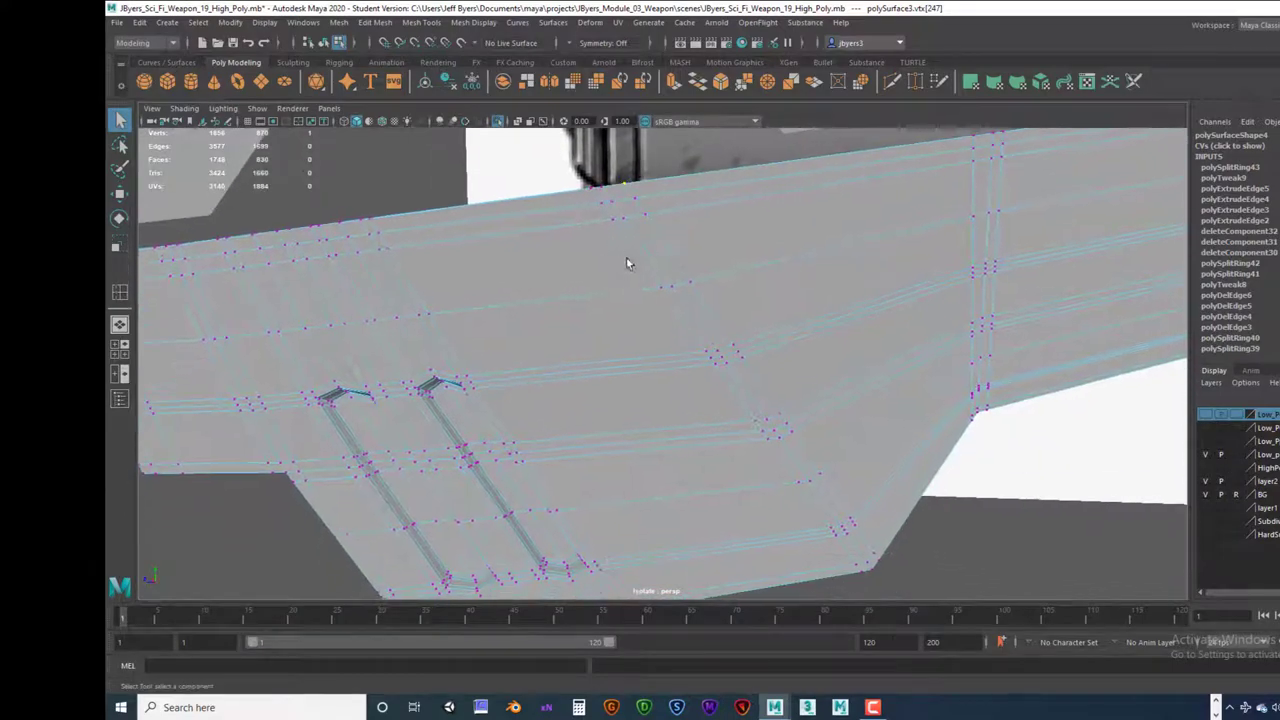
Step: Select the diagonal edge loop running from the upper border to the lower bend corner, leaving out its edges around the corner's border
{"action": "right_click_drag", "start_coordinate": [677, 264], "coordinate": [680, 236]}
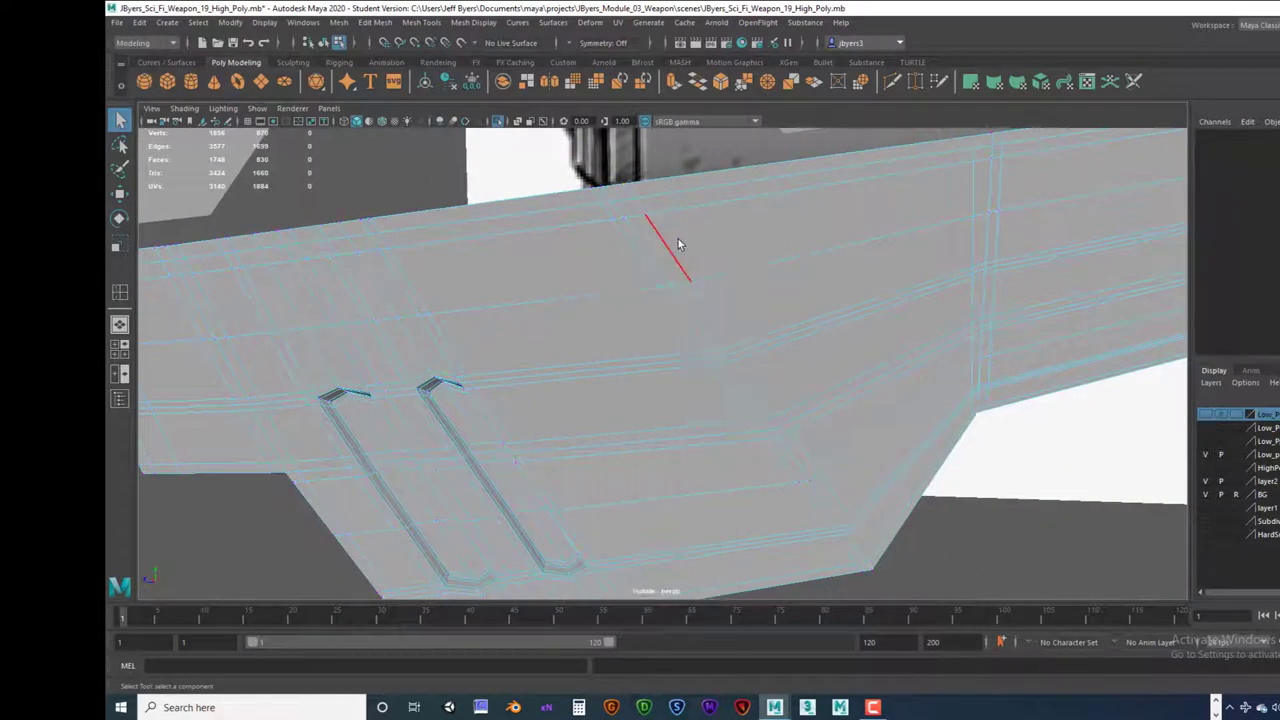
{"action": "left_click_drag", "start_coordinate": [686, 263], "coordinate": [913, 468], "text": "alt"}
{"action": "left_click_drag", "start_coordinate": [895, 534], "coordinate": [851, 451], "text": "alt"}
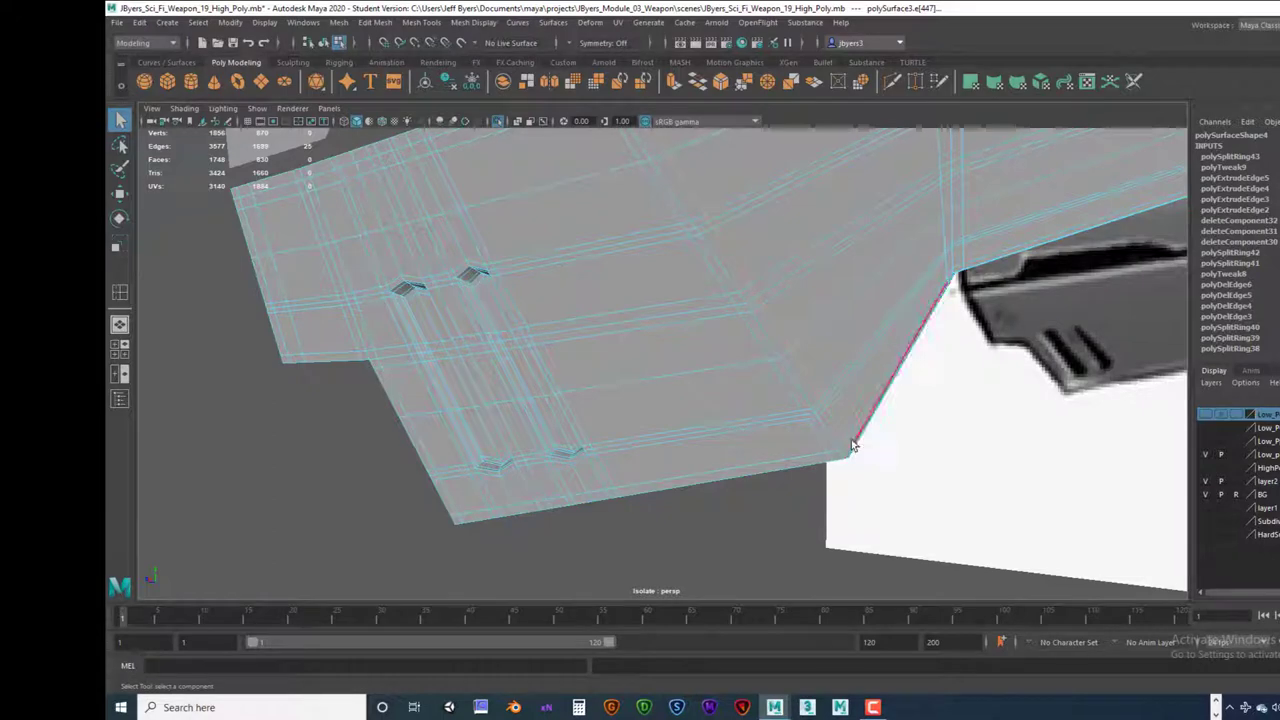
{"action": "left_click_drag", "start_coordinate": [852, 445], "coordinate": [694, 497], "text": "alt"}
{"action": "key", "text": "ctrl+1"}
{"action": "left_click_drag", "start_coordinate": [792, 509], "coordinate": [795, 472], "text": "alt"}
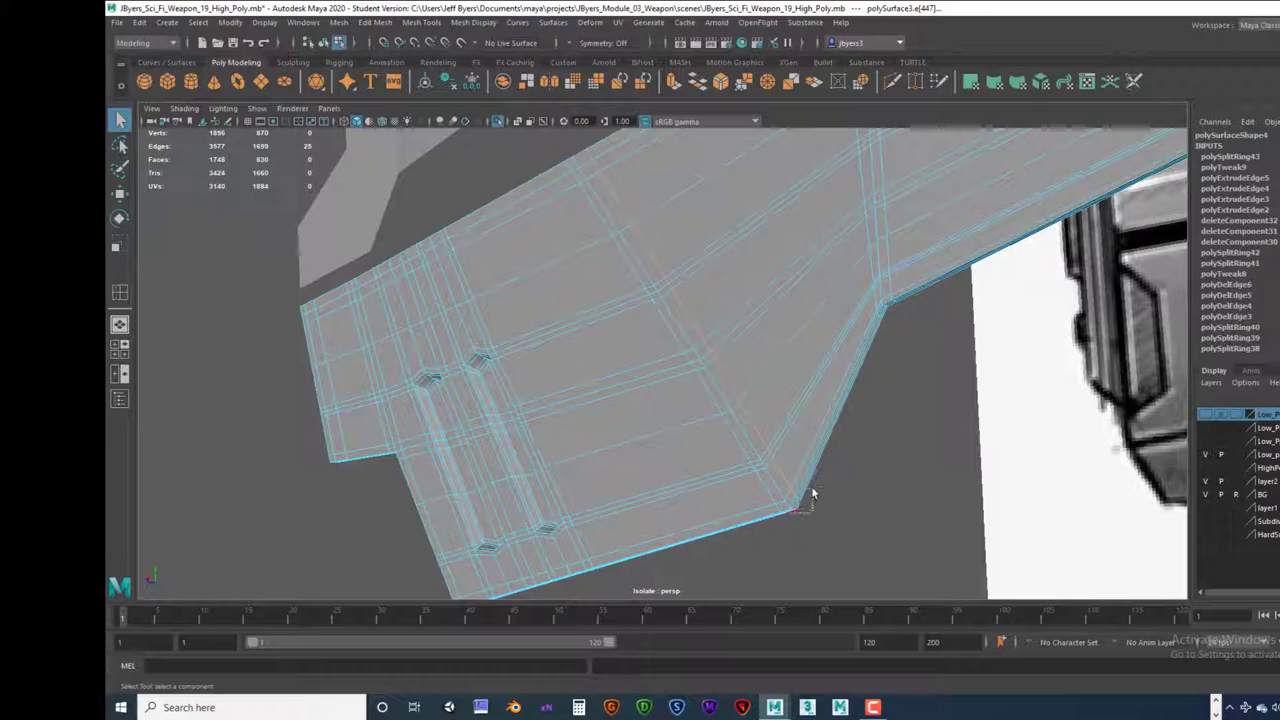
{"action": "left_click_drag", "start_coordinate": [741, 366], "coordinate": [801, 411], "text": "alt"}
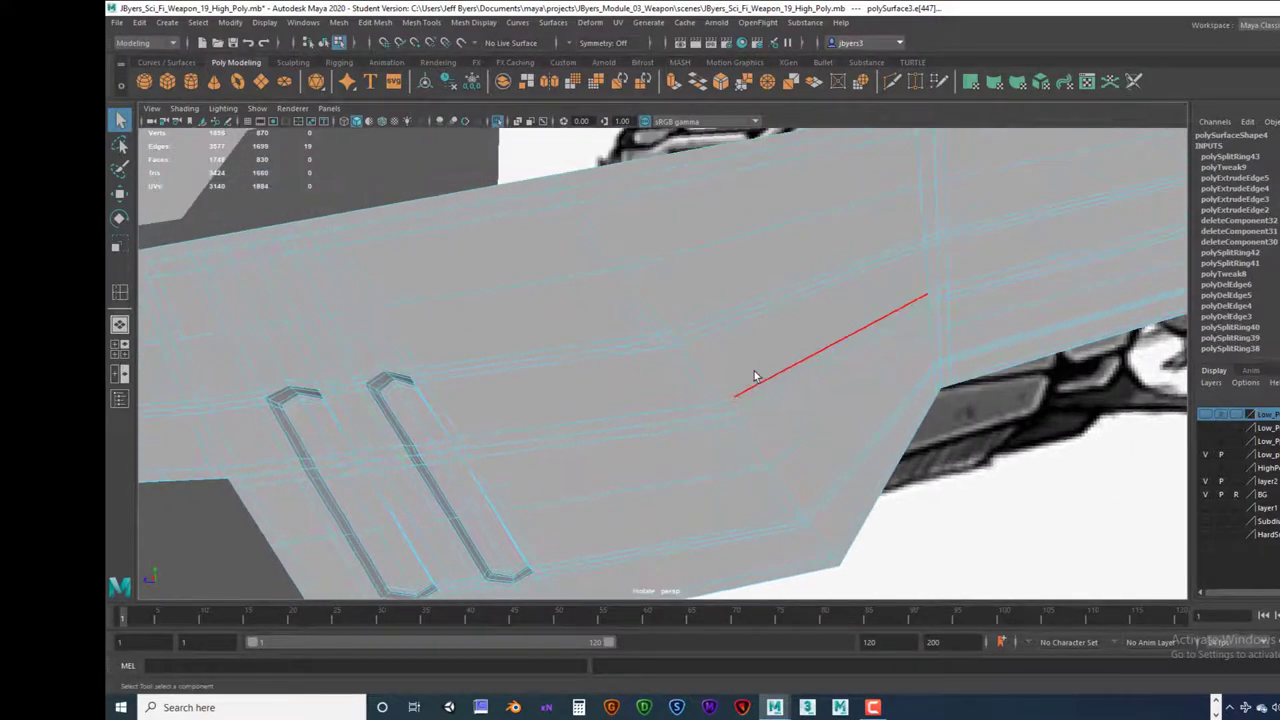
Step: Slide the selected diagonal edges slightly towards the grooves with the Slide Edge Tool, excluding one more edge at the lower corner
{"action": "right_click", "coordinate": [683, 325], "text": "shift"}
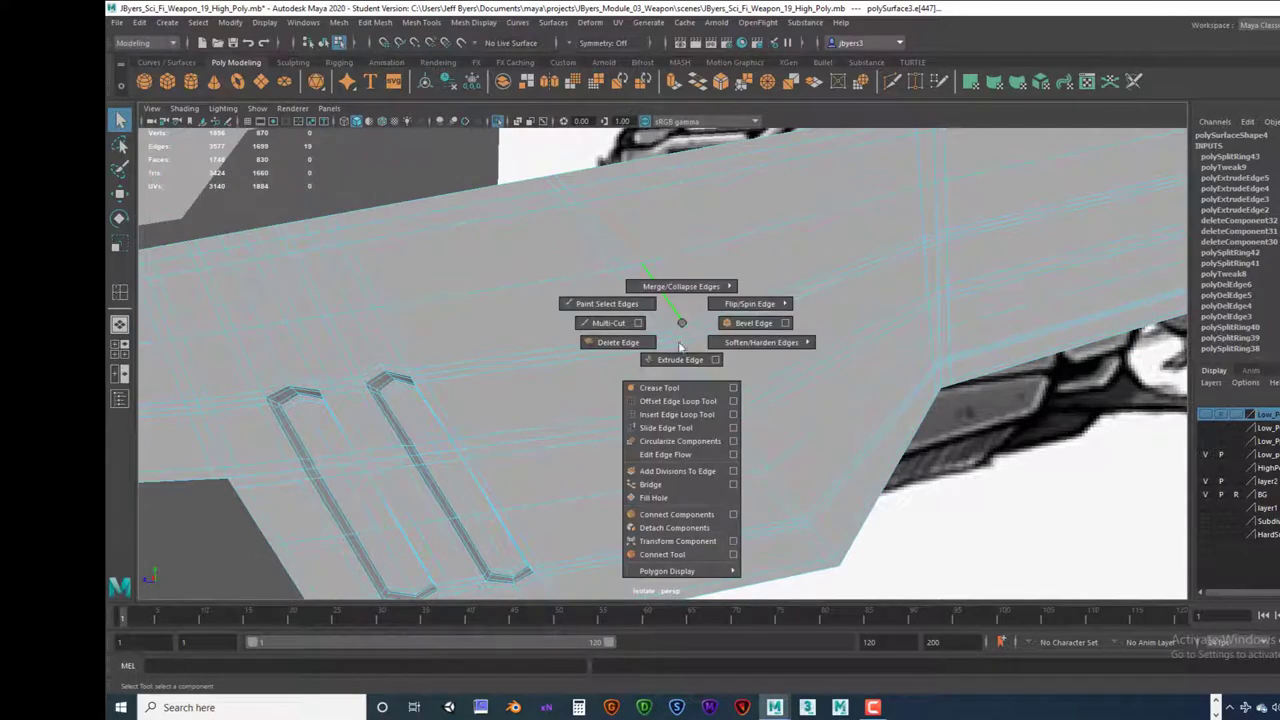
{"action": "left_click", "coordinate": [667, 428]}
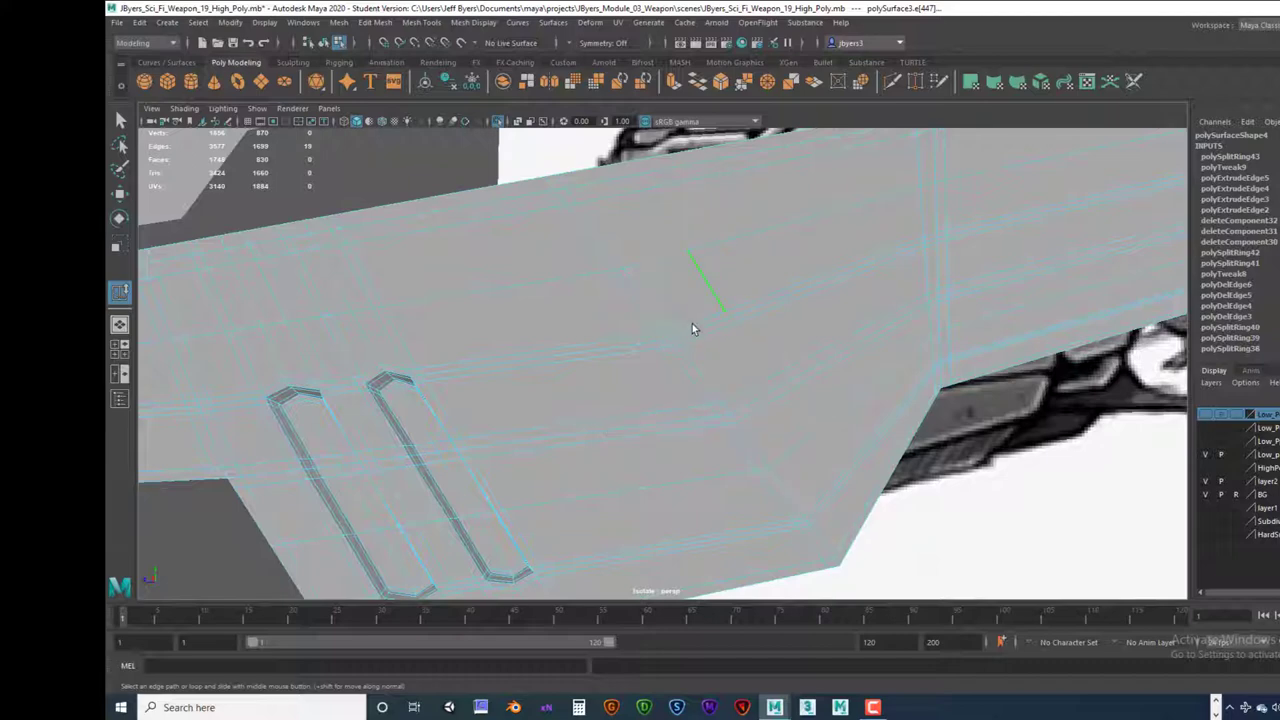
{"action": "left_click_drag", "start_coordinate": [711, 363], "coordinate": [690, 380], "text": "alt"}
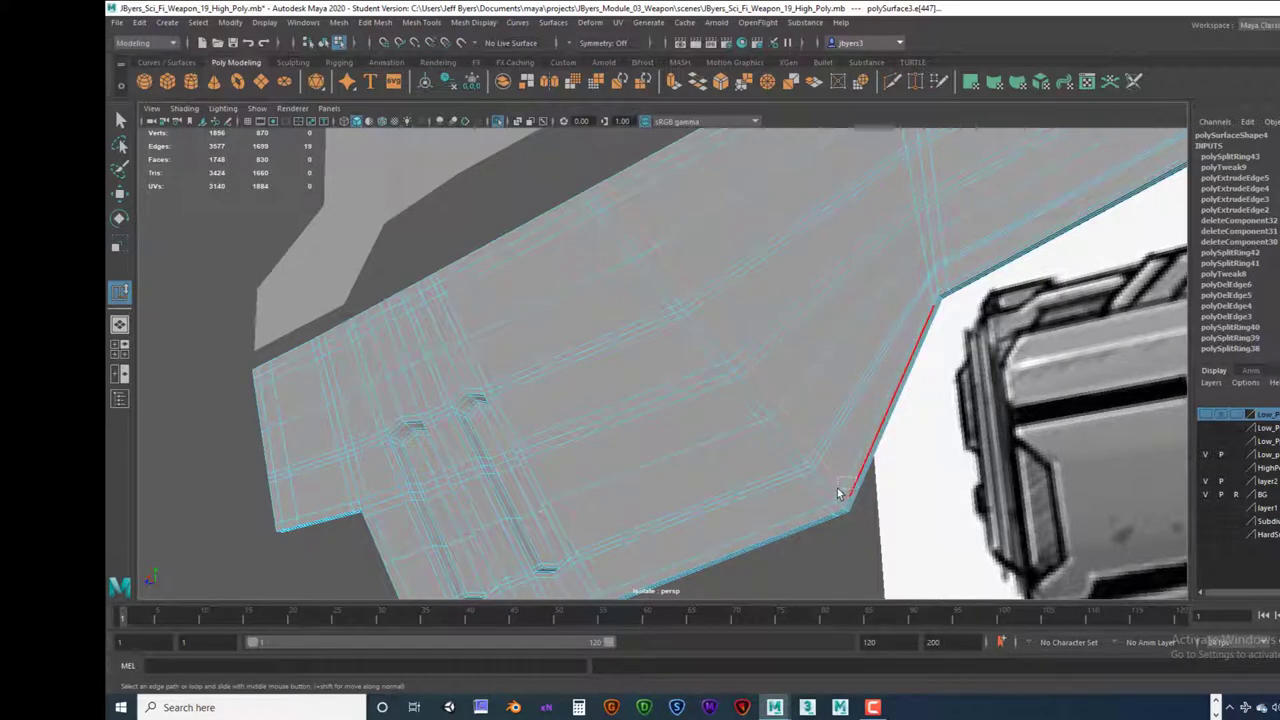
{"action": "right_click", "coordinate": [757, 369], "text": "shift"}
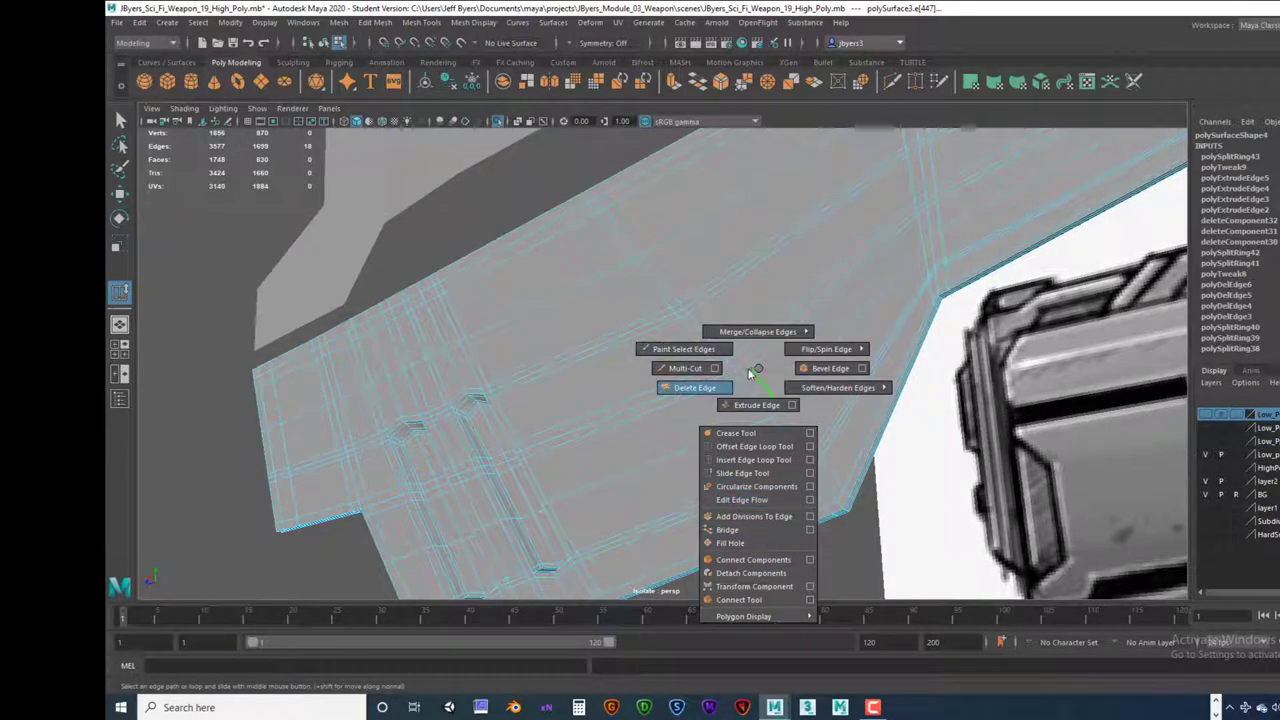
{"action": "left_click", "coordinate": [742, 473]}
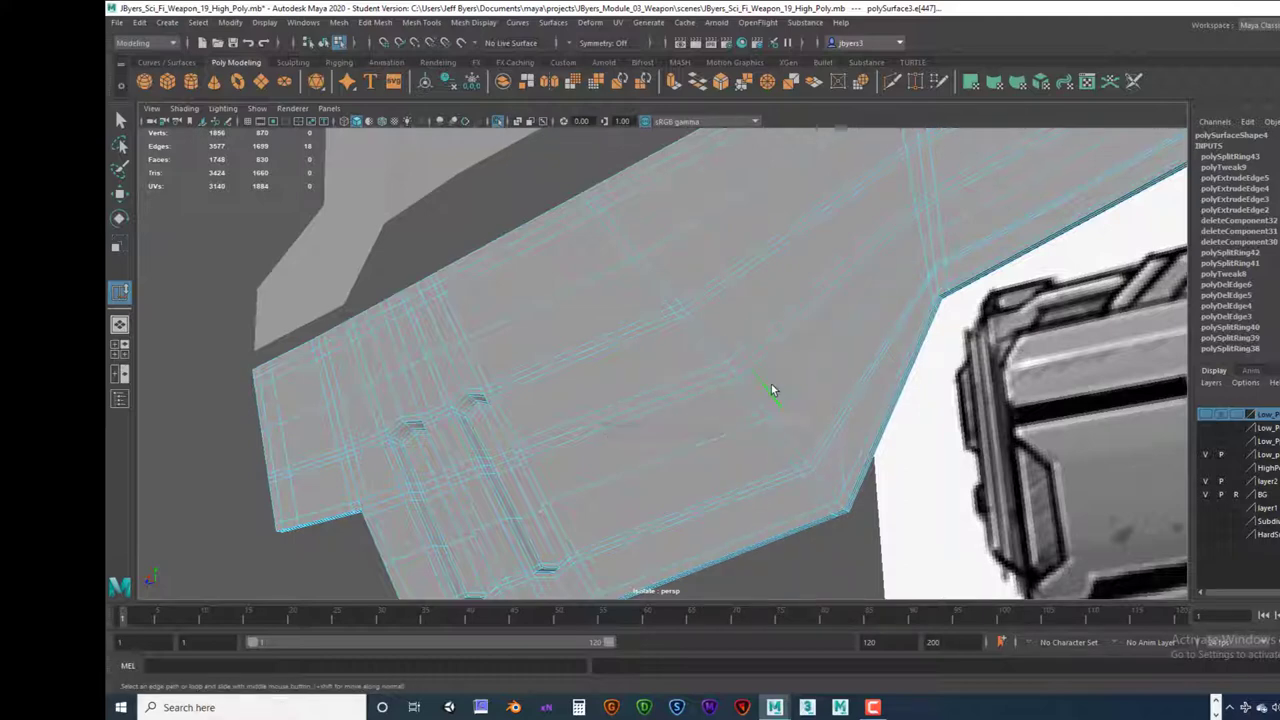
{"action": "left_click", "coordinate": [610, 235]}
{"action": "left_click", "coordinate": [744, 404]}
{"action": "middle_click_drag", "start_coordinate": [733, 393], "coordinate": [721, 387]}
{"action": "mouse_move", "coordinate": [733, 460]}
{"action": "left_mouse_down", "text": "alt"}
{"action": "mouse_move", "coordinate": [720, 460]}
{"action": "mouse_move", "coordinate": [780, 463]}
{"action": "mouse_move", "coordinate": [789, 477]}
{"action": "mouse_move", "coordinate": [737, 485]}
{"action": "mouse_move", "coordinate": [714, 451]}
{"action": "mouse_move", "coordinate": [725, 463]}
{"action": "left_mouse_up", "text": "alt"}
{"action": "mouse_move", "coordinate": [702, 407]}
{"action": "left_mouse_down", "text": "alt"}
{"action": "mouse_move", "coordinate": [723, 403]}
{"action": "mouse_move", "coordinate": [723, 420]}
{"action": "mouse_move", "coordinate": [566, 443]}
{"action": "mouse_move", "coordinate": [709, 423]}
{"action": "mouse_move", "coordinate": [696, 420]}
{"action": "left_mouse_up", "text": "alt"}
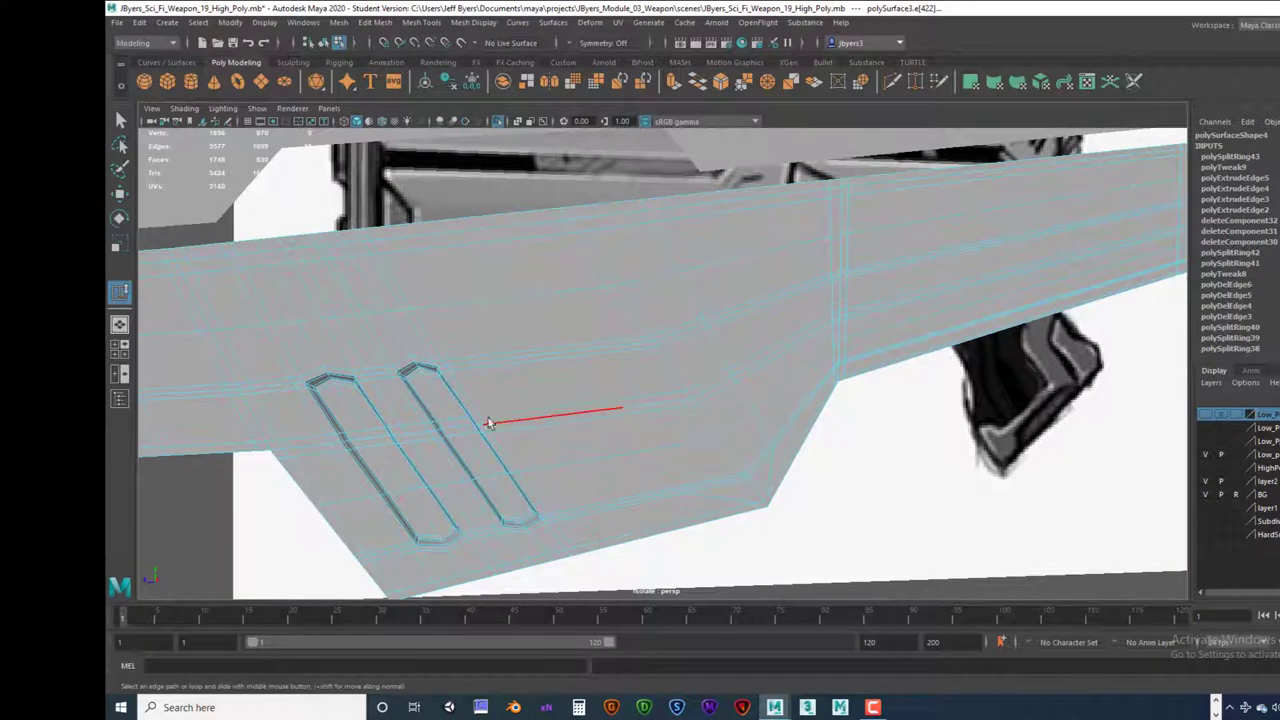
Step: Select the lengthwise edge loop passing through the grooves for sliding, and deselect its edges at the notched end of the panel
{"action": "left_click_drag", "start_coordinate": [606, 397], "coordinate": [632, 399], "text": "alt"}
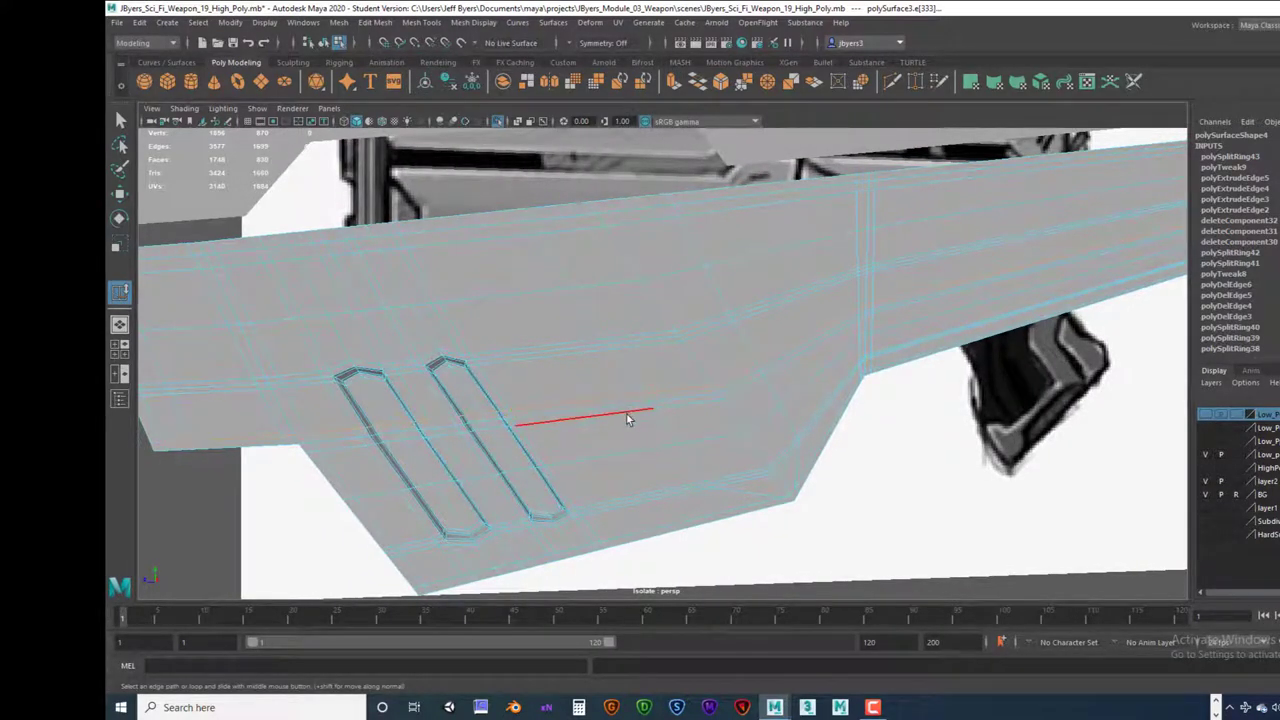
{"action": "left_click", "coordinate": [543, 406]}
{"action": "left_click_drag", "start_coordinate": [414, 428], "coordinate": [589, 401], "text": "alt"}
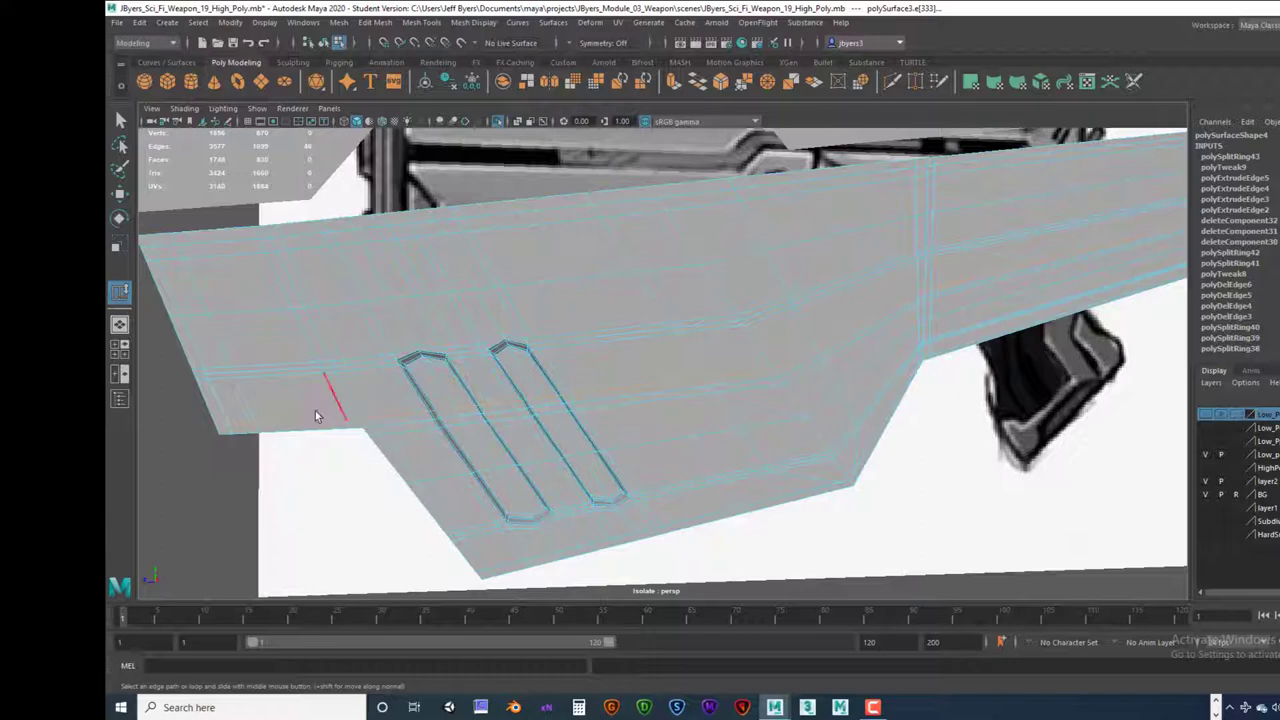
{"action": "left_click_drag", "start_coordinate": [194, 405], "coordinate": [403, 457]}
{"action": "middle_click_drag", "start_coordinate": [680, 405], "coordinate": [652, 414], "text": "alt"}
{"action": "left_click_drag", "start_coordinate": [651, 414], "coordinate": [594, 403], "text": "alt"}
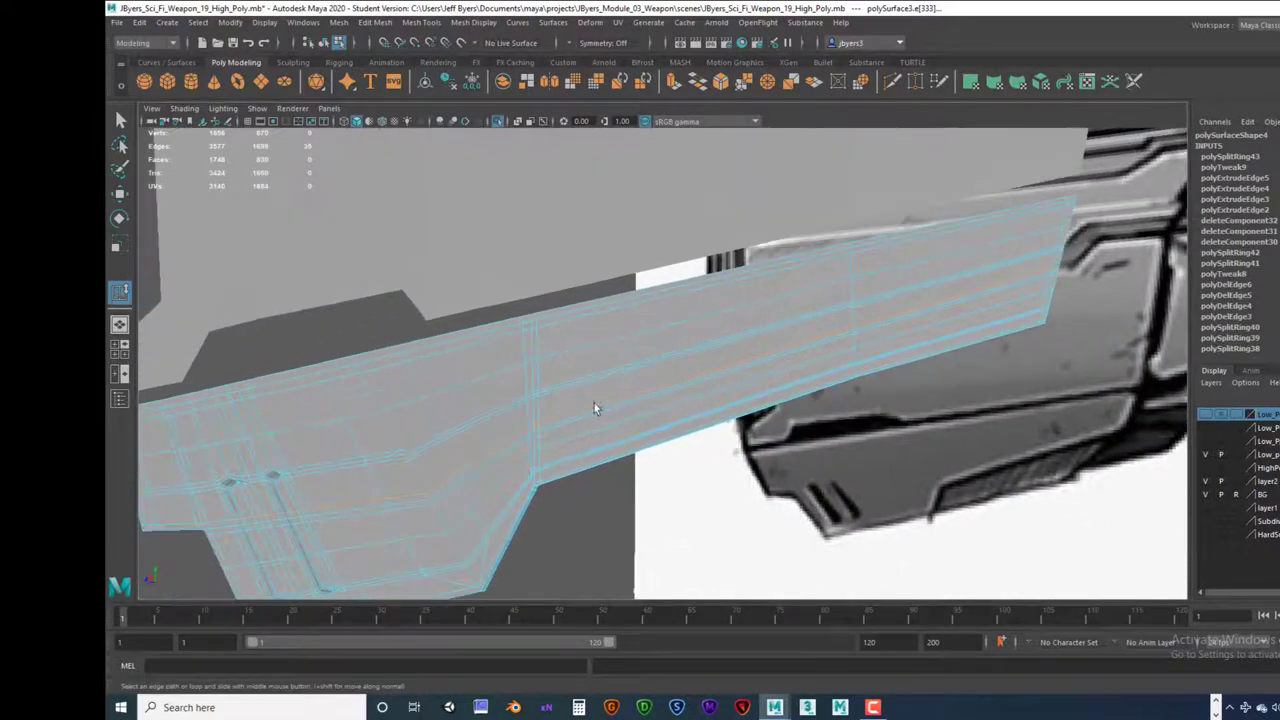
Step: Slide the selected lengthwise edges to even their spacing, and select the neighbouring lengthwise loop below them
{"action": "middle_click_drag", "start_coordinate": [627, 402], "coordinate": [757, 352], "text": "alt"}
{"action": "middle_click_drag", "start_coordinate": [508, 423], "coordinate": [584, 398], "text": "alt"}
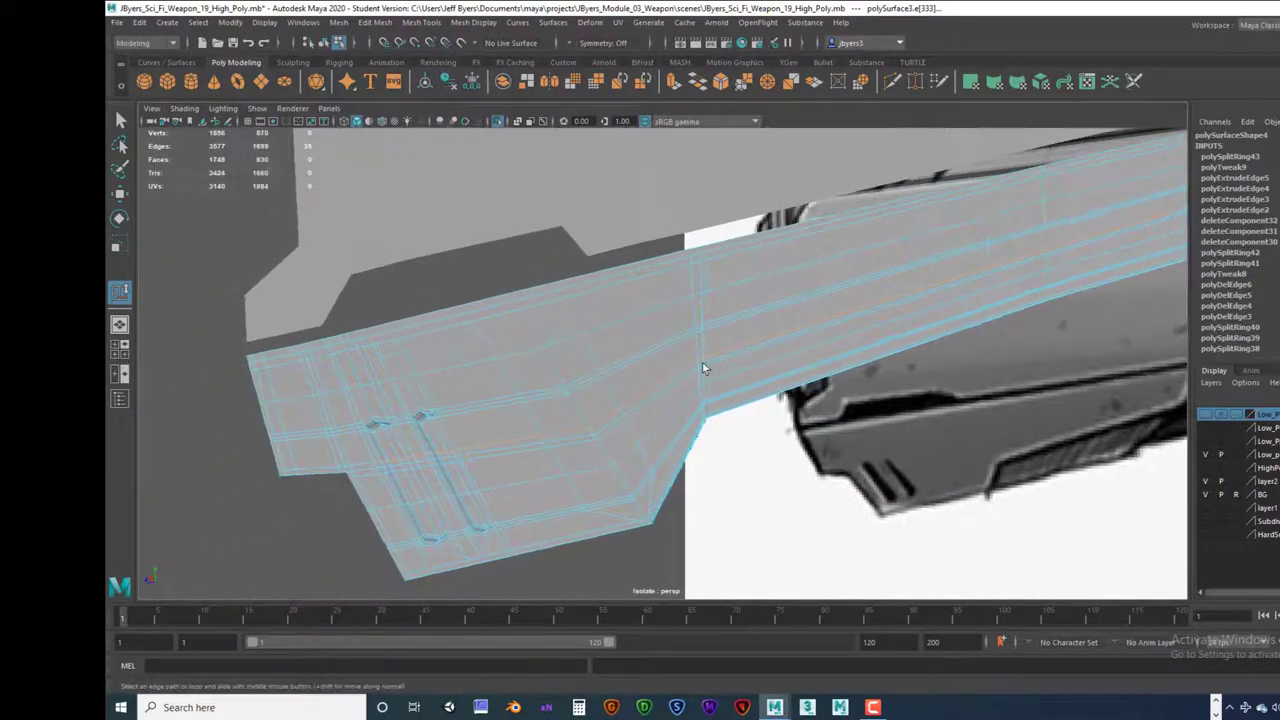
{"action": "middle_click_drag", "start_coordinate": [669, 373], "coordinate": [625, 385], "text": "alt"}
{"action": "left_click_drag", "start_coordinate": [625, 385], "coordinate": [604, 405], "text": "alt"}
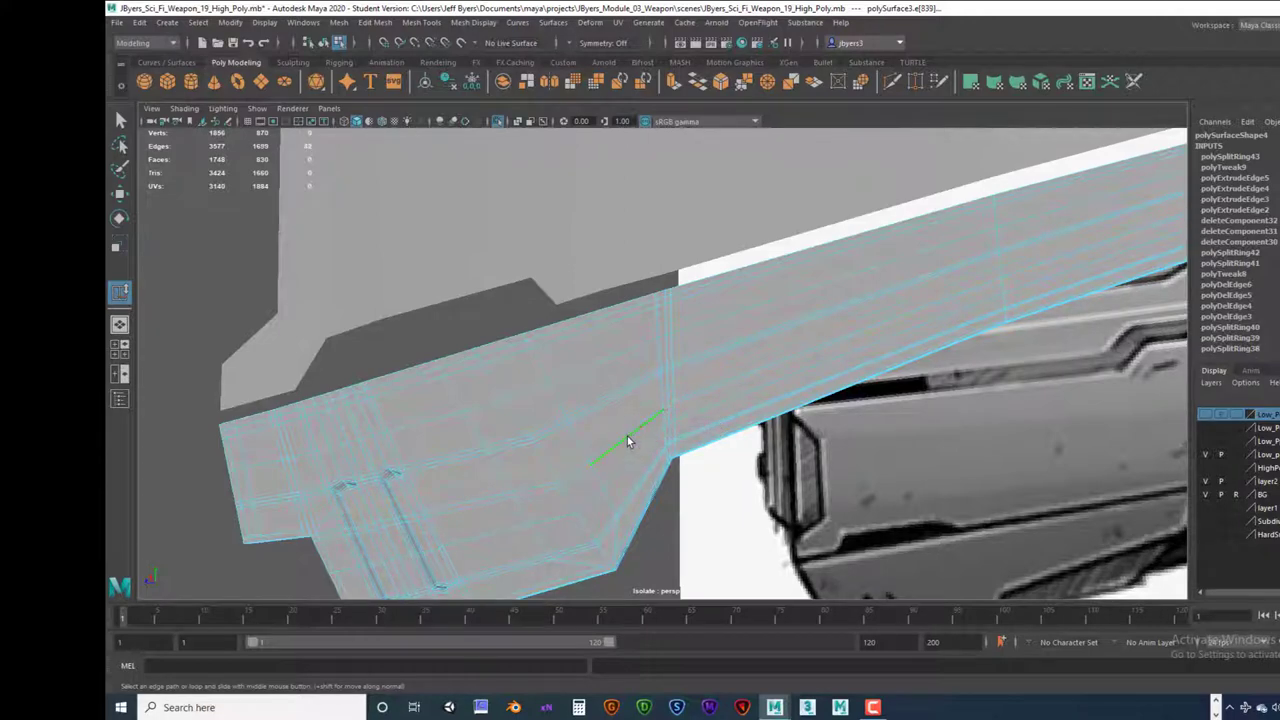
Step: Deselect the lengthwise loop's edges at the grooves and notched end, and slide its remaining edges to even the row spacing
{"action": "middle_click_drag", "start_coordinate": [543, 429], "coordinate": [799, 306], "text": "alt"}
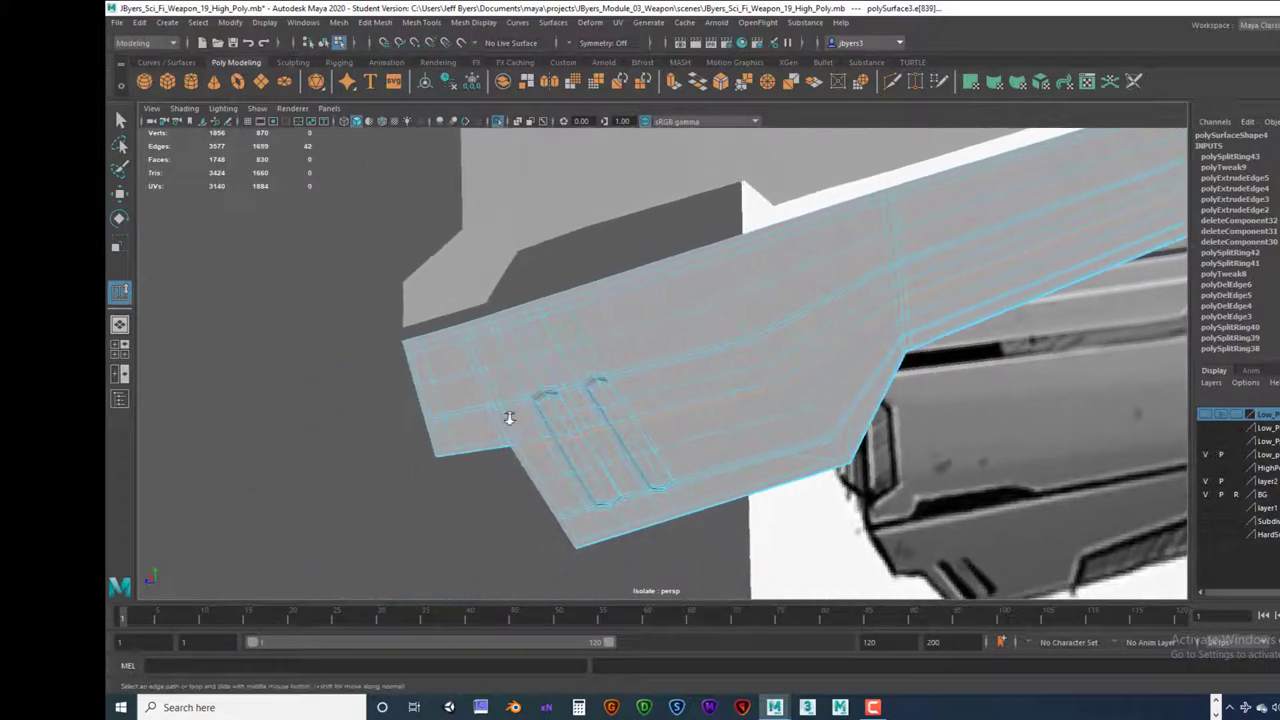
{"action": "right_click_drag", "start_coordinate": [509, 417], "coordinate": [850, 396], "text": "alt"}
{"action": "right_click_drag", "start_coordinate": [443, 488], "coordinate": [504, 446], "text": "alt"}
{"action": "left_click_drag", "start_coordinate": [504, 450], "coordinate": [556, 441], "text": "alt"}
{"action": "middle_click_drag", "start_coordinate": [764, 411], "coordinate": [616, 431], "text": "alt"}
{"action": "scroll", "coordinate": [604, 400], "scroll_direction": "down", "scroll_amount": 2}
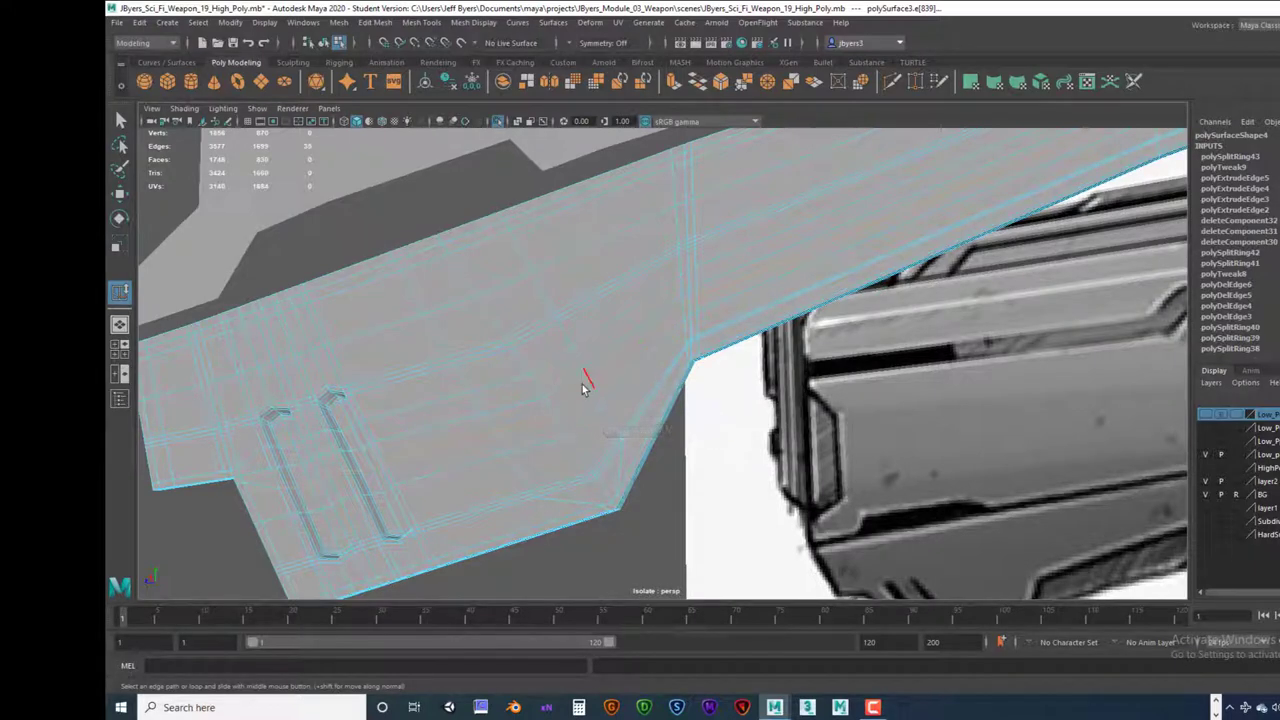
{"action": "left_click_drag", "start_coordinate": [585, 388], "coordinate": [533, 300], "text": "alt"}
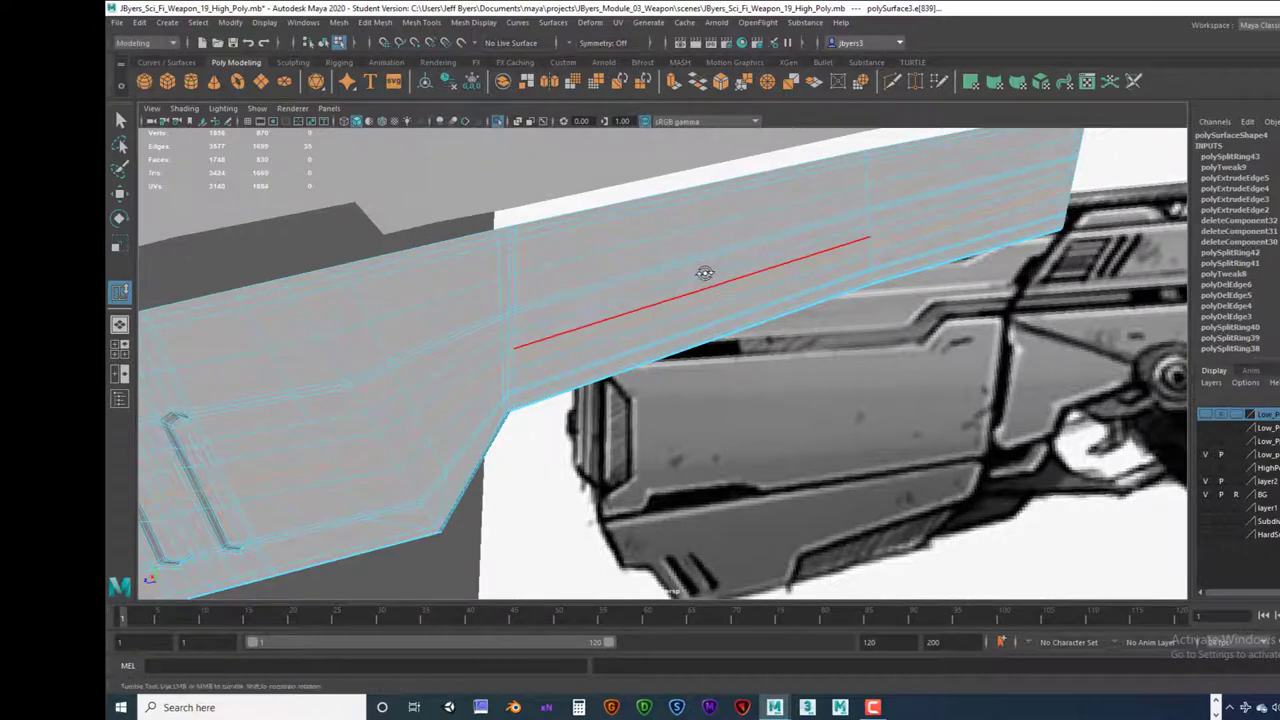
{"action": "left_click_drag", "start_coordinate": [704, 272], "coordinate": [736, 328], "text": "alt"}
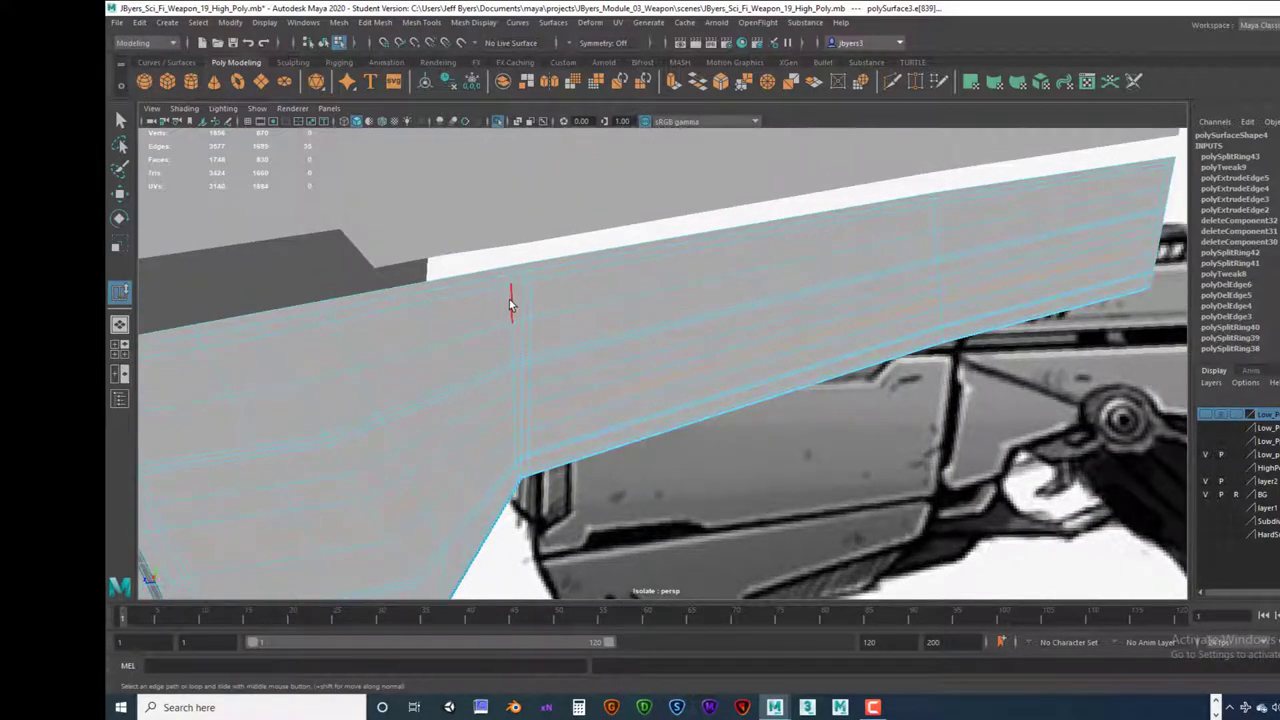
Step: Select the vertical loop on the narrow side of the lower bend corner, exclude its border edges, and slide it away from the corner
{"action": "left_click_drag", "start_coordinate": [613, 360], "coordinate": [585, 424], "text": "alt"}
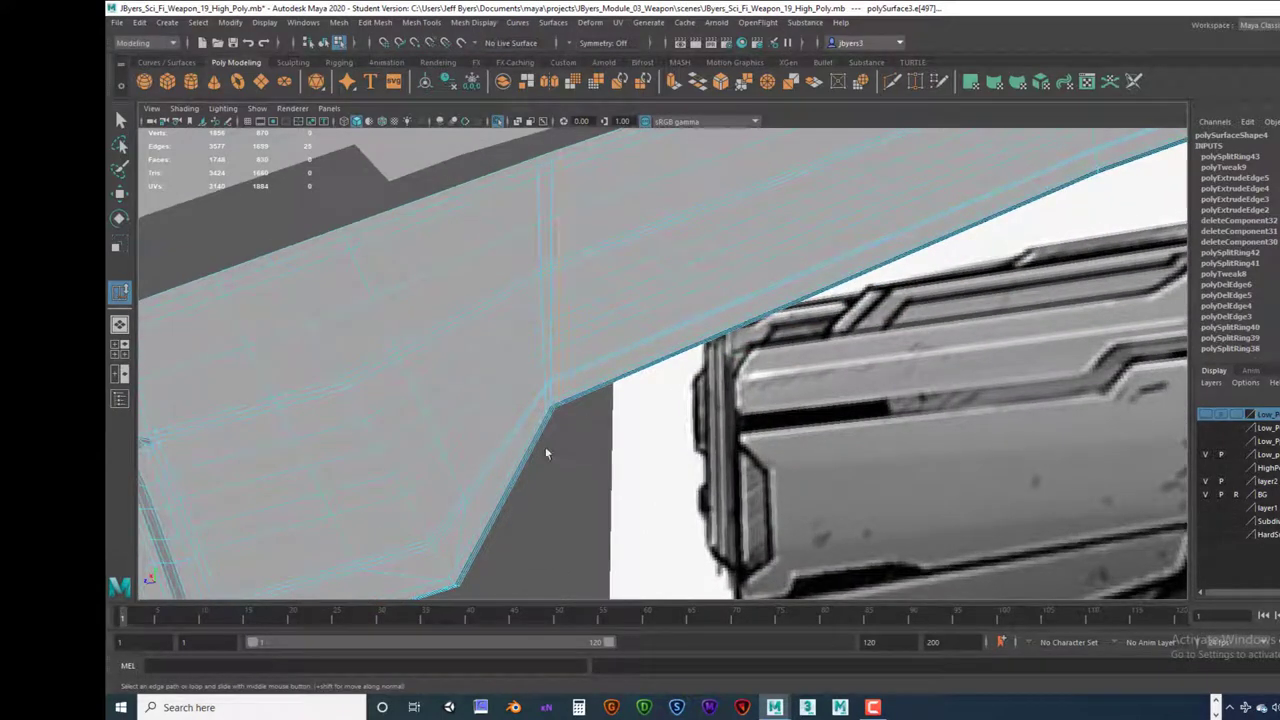
{"action": "left_click", "coordinate": [569, 283], "text": "ctrl"}
{"action": "left_click_drag", "start_coordinate": [580, 294], "coordinate": [654, 305], "text": "alt"}
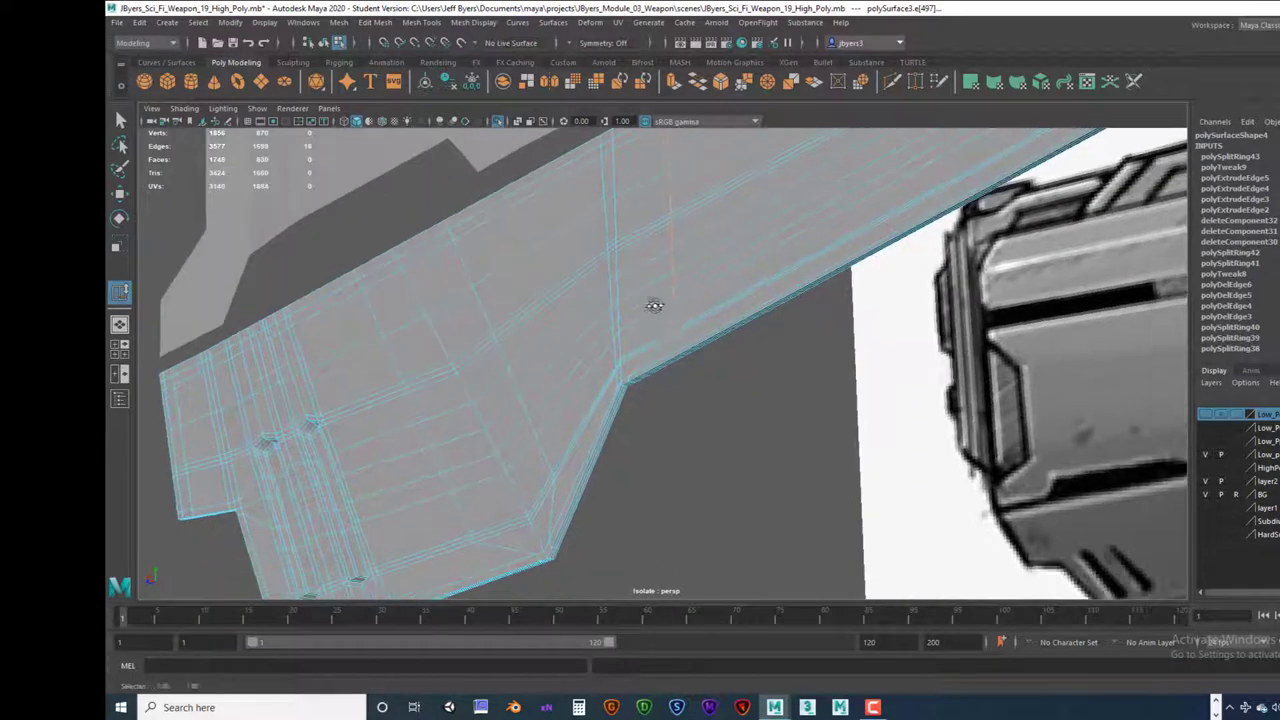
Step: Select the vertical loop on the groove side of the bend corner, exclude its corner border edges, and slide it towards the grooves
{"action": "double_click", "coordinate": [608, 267], "text": "shift"}
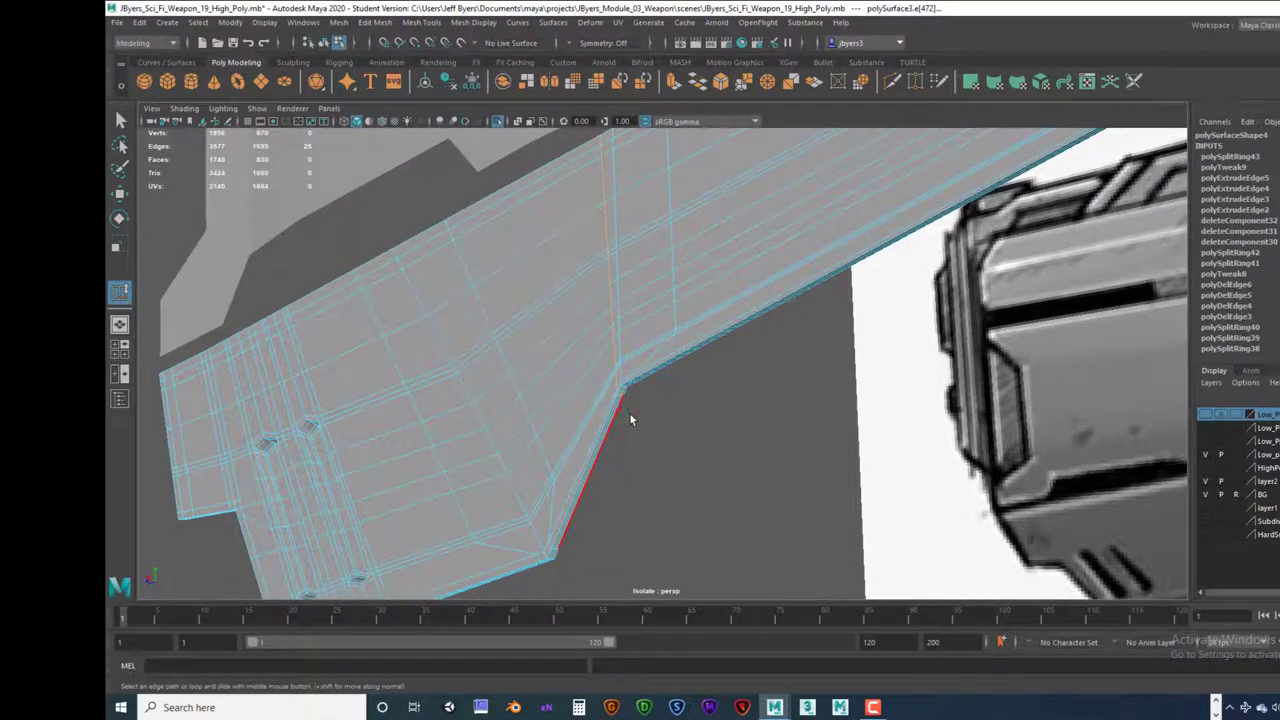
{"action": "left_click_drag", "start_coordinate": [631, 420], "coordinate": [578, 380], "text": "alt"}
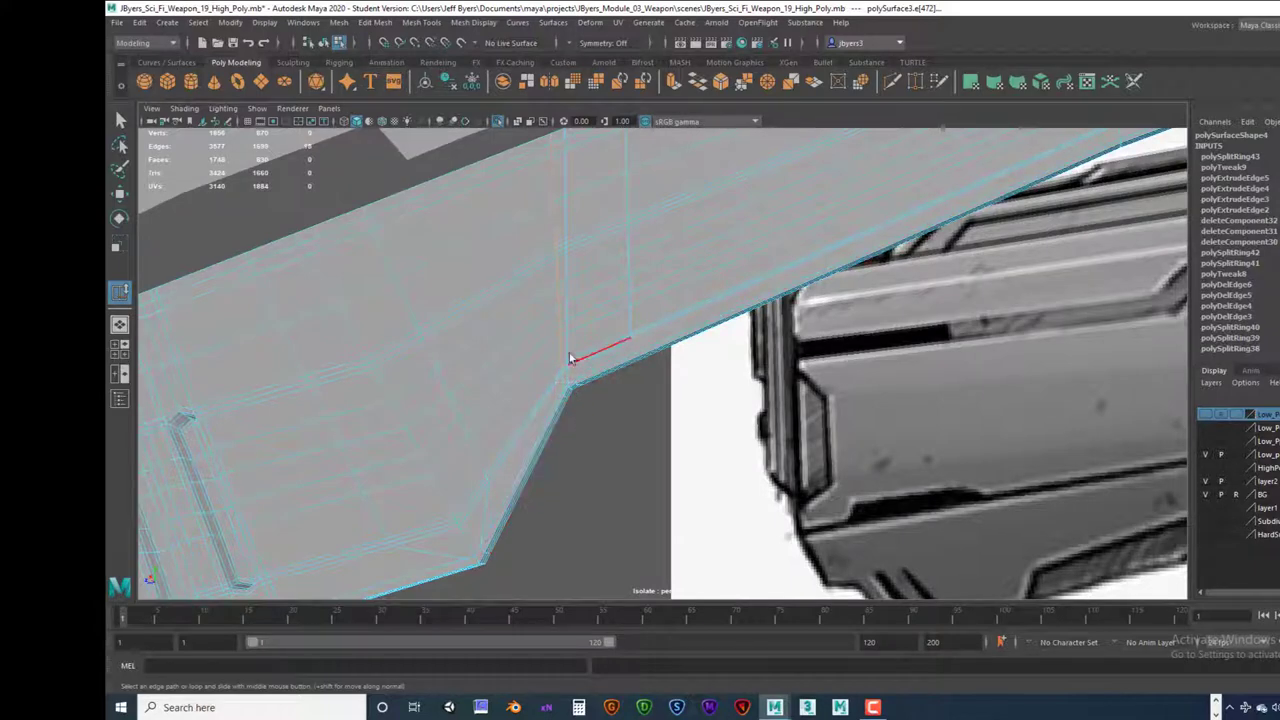
{"action": "left_click", "coordinate": [562, 283]}
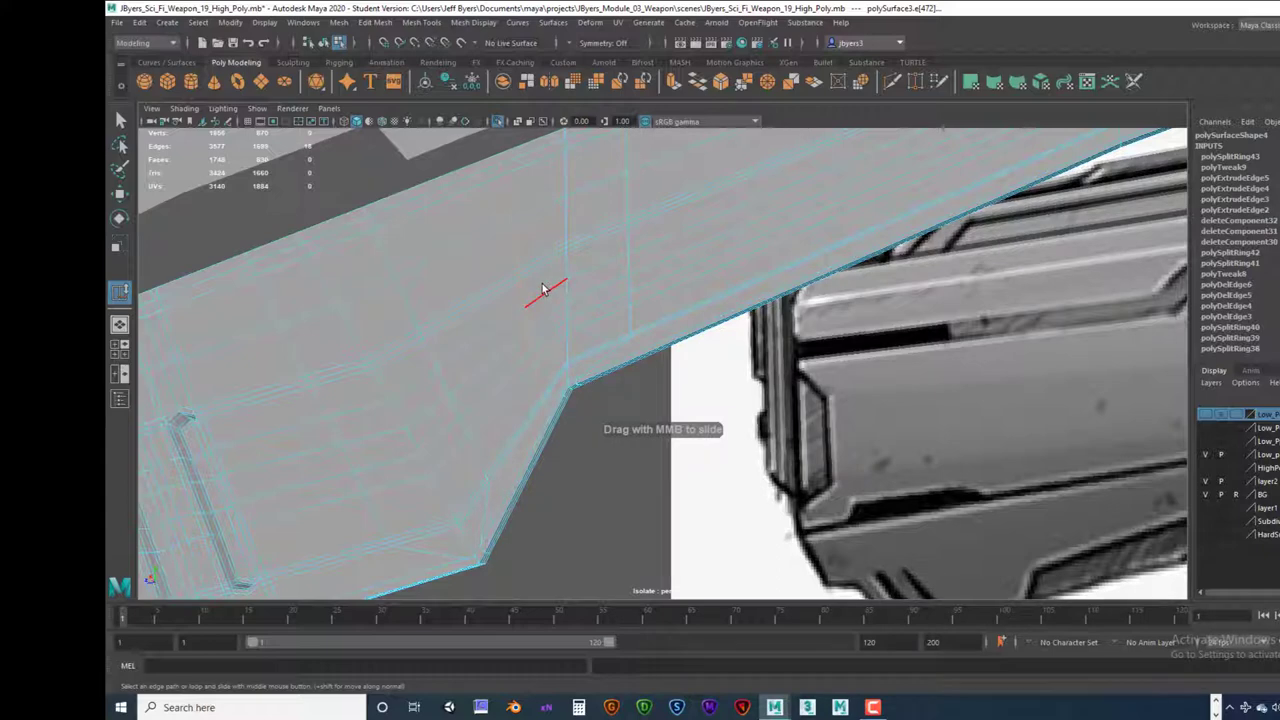
Step: Select the lengthwise edge loop running along the top ends of the two grooves
{"action": "scroll", "coordinate": [600, 316], "scroll_direction": "down", "scroll_amount": 5}
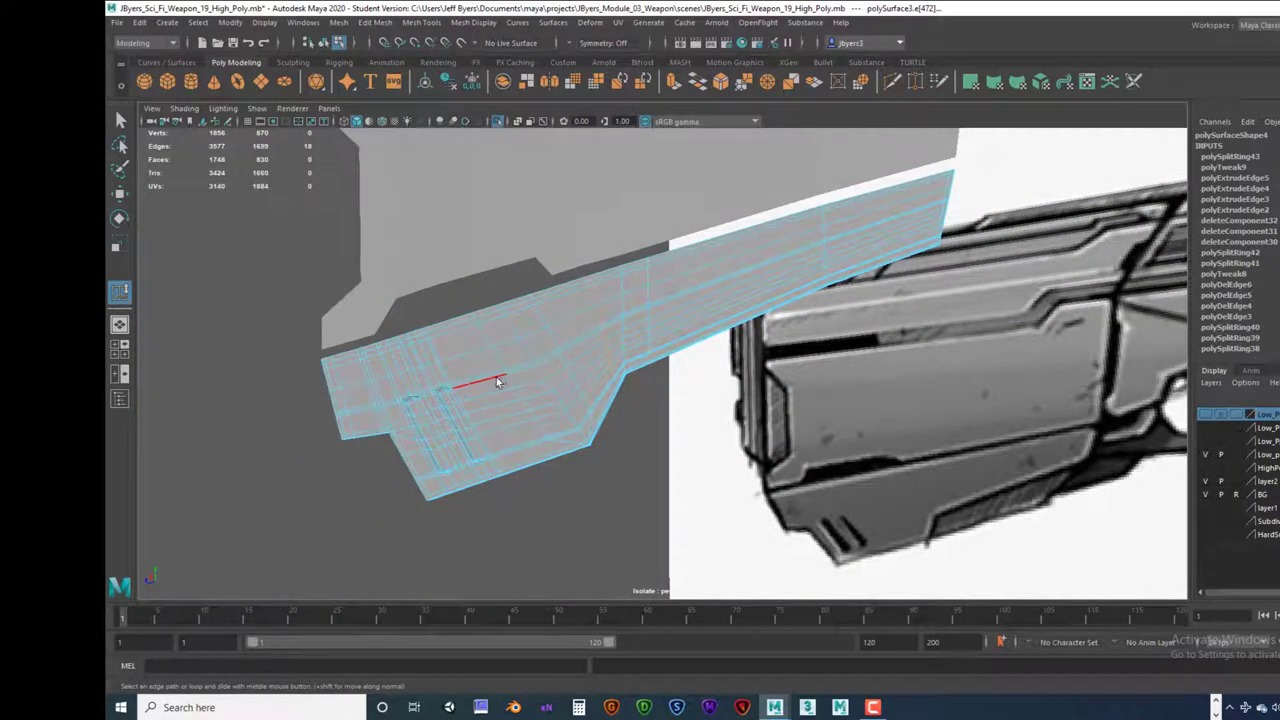
{"action": "scroll", "coordinate": [530, 372], "scroll_direction": "up", "scroll_amount": 3}
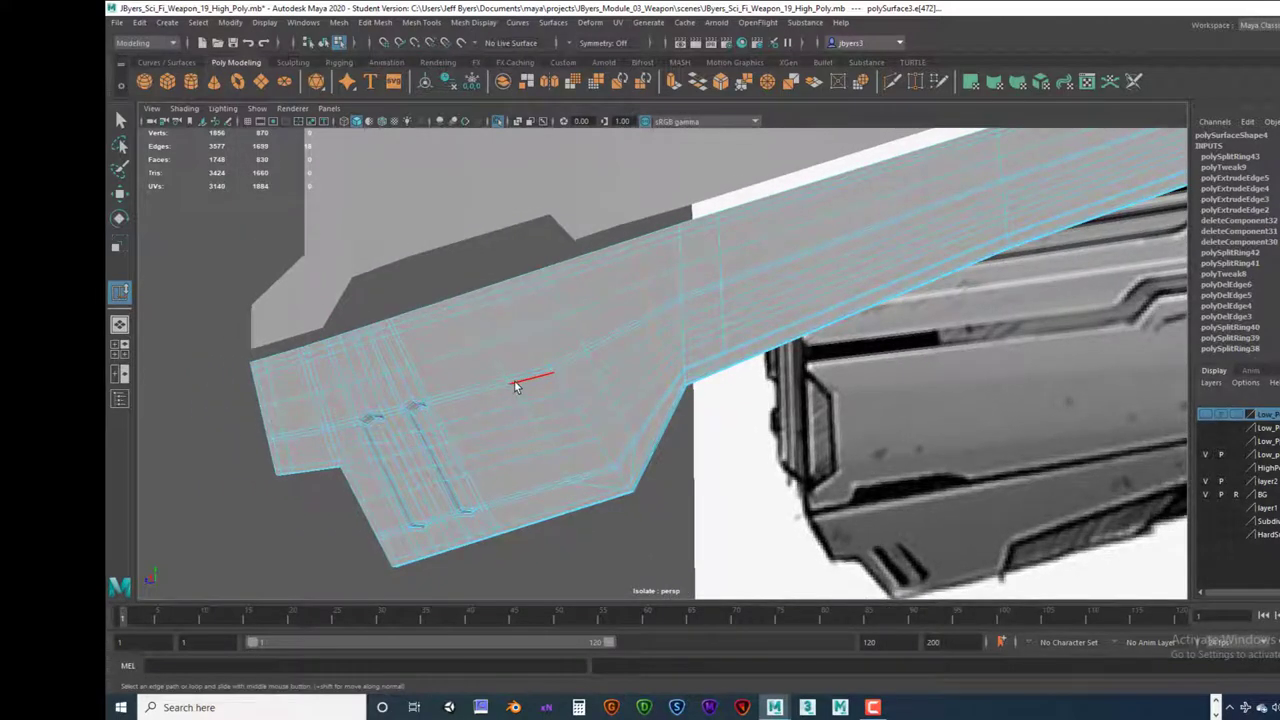
{"action": "middle_click_drag", "start_coordinate": [523, 366], "coordinate": [556, 362], "text": "alt"}
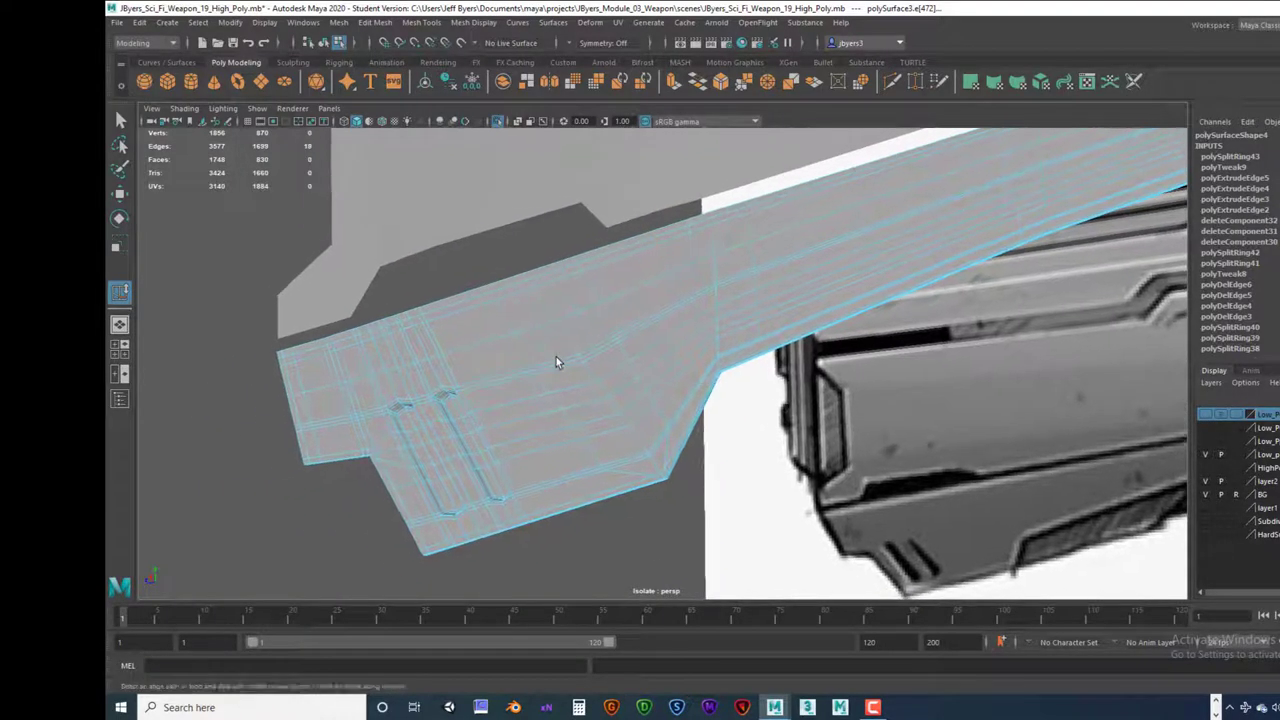
{"action": "left_click_drag", "start_coordinate": [556, 357], "coordinate": [567, 362], "text": "alt"}
{"action": "middle_click_drag", "start_coordinate": [511, 364], "coordinate": [512, 383], "text": "alt"}
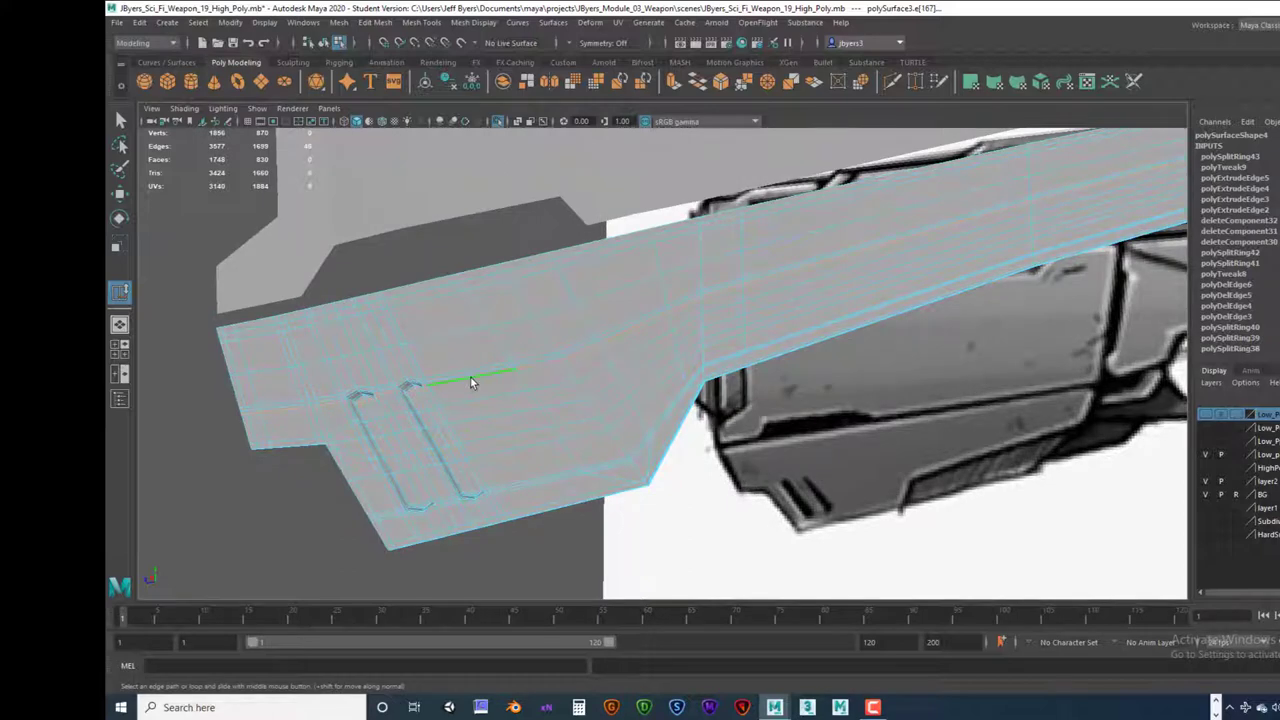
{"action": "scroll", "coordinate": [471, 378], "scroll_direction": "up", "scroll_amount": 2}
{"action": "middle_click_drag", "start_coordinate": [475, 374], "coordinate": [602, 352], "text": "alt"}
{"action": "middle_click_drag", "start_coordinate": [513, 379], "coordinate": [579, 366], "text": "alt"}
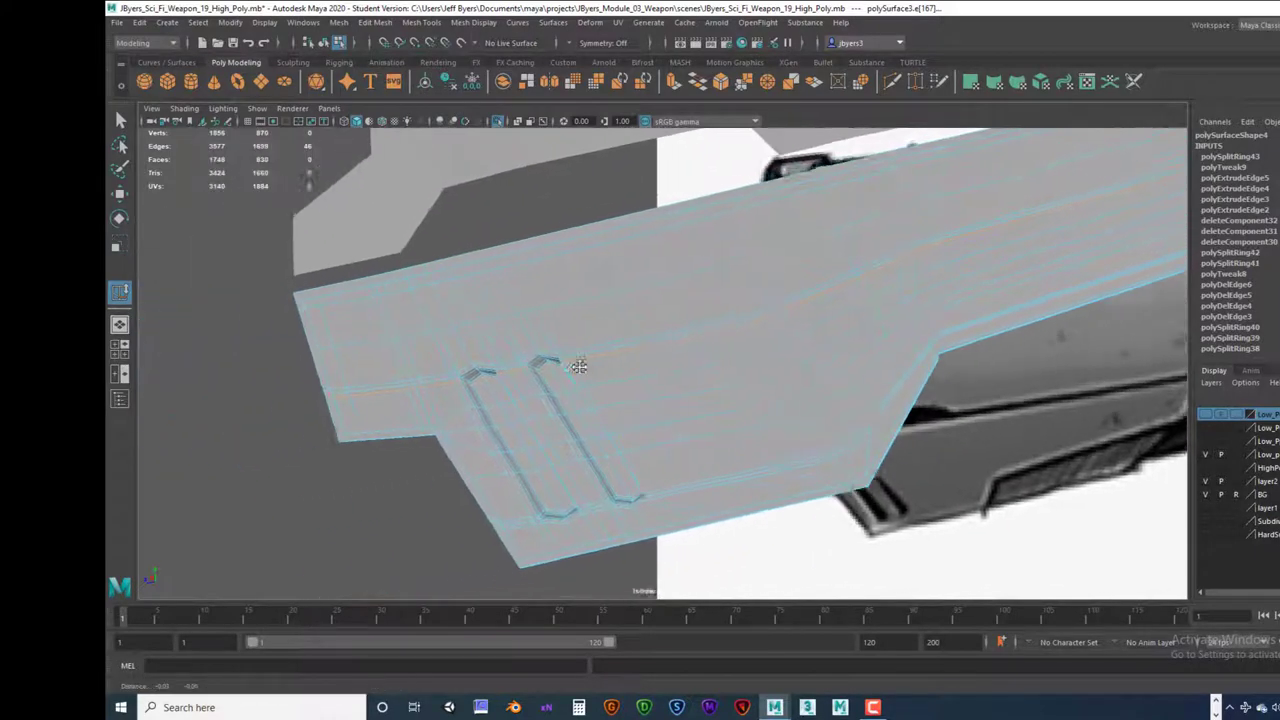
Step: Deselect that loop's edges around the grooves, and slide the remaining edges slightly down to even the spacing beyond the grooves
{"action": "left_click_drag", "start_coordinate": [579, 366], "coordinate": [786, 366], "text": "alt"}
{"action": "scroll", "coordinate": [617, 366], "scroll_direction": "up", "scroll_amount": 3}
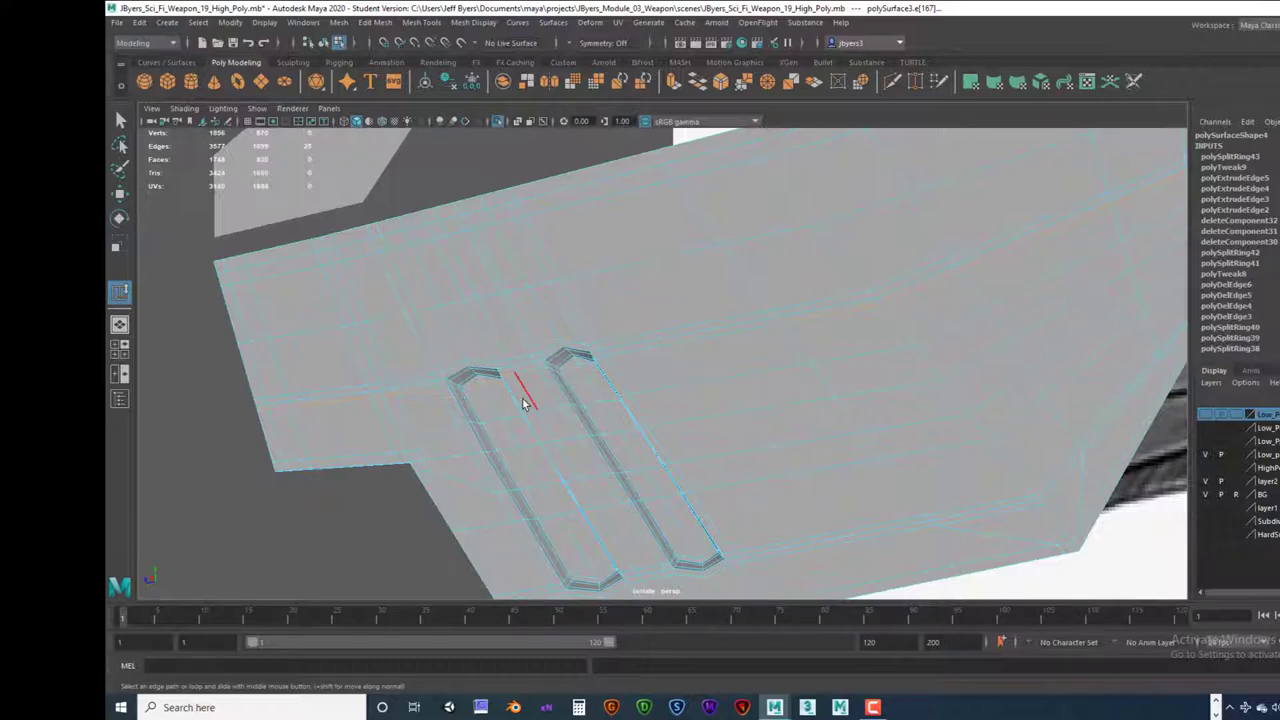
{"action": "mouse_move", "coordinate": [637, 385]}
{"action": "left_mouse_down", "text": "alt"}
{"action": "mouse_move", "coordinate": [674, 374]}
{"action": "mouse_move", "coordinate": [660, 383]}
{"action": "left_mouse_up", "text": "alt"}
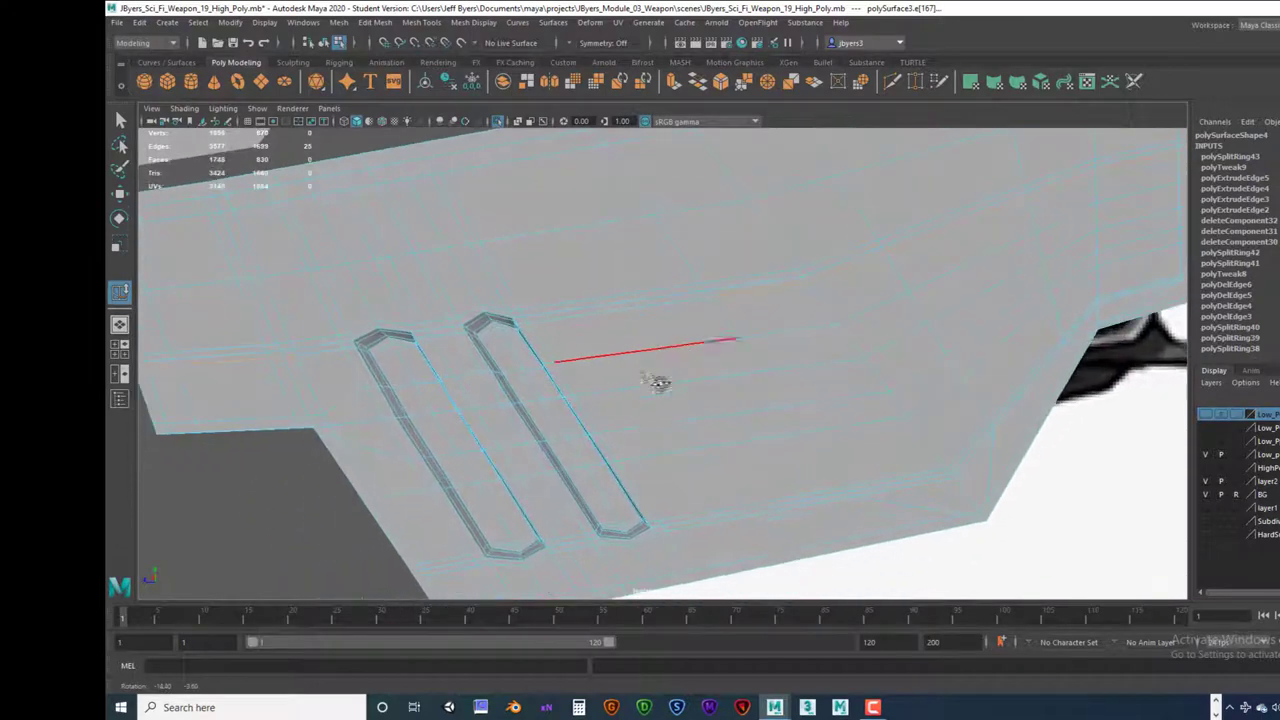
{"action": "middle_click_drag", "start_coordinate": [708, 374], "coordinate": [427, 414], "text": "alt"}
{"action": "scroll", "coordinate": [669, 366], "scroll_direction": "down", "scroll_amount": 2}
{"action": "left_click_drag", "start_coordinate": [669, 370], "coordinate": [589, 372], "text": "alt"}
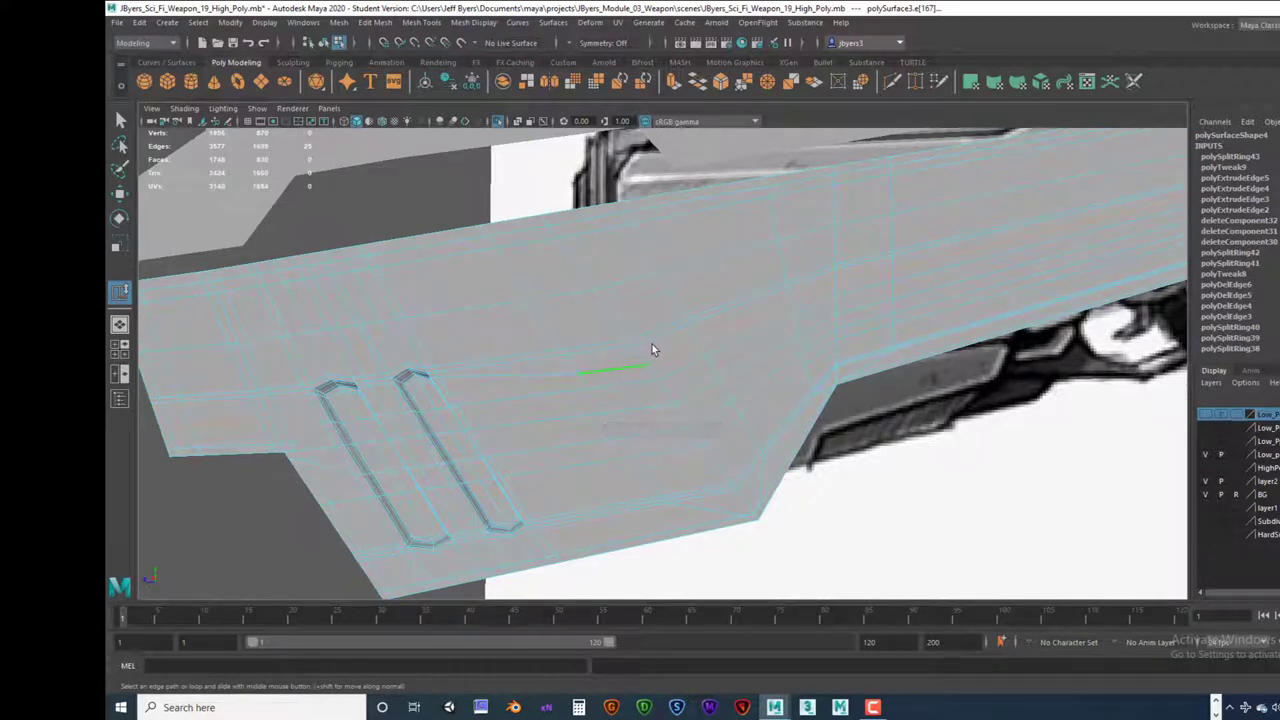
Step: Select the next lengthwise loop level with the groove tops, and deselect its edges around the grooves
{"action": "double_click", "coordinate": [521, 353]}
{"action": "left_click_drag", "start_coordinate": [440, 396], "coordinate": [445, 396]}
{"action": "left_click", "coordinate": [606, 342]}
{"action": "middle_click_drag", "start_coordinate": [367, 362], "coordinate": [645, 325], "text": "alt"}
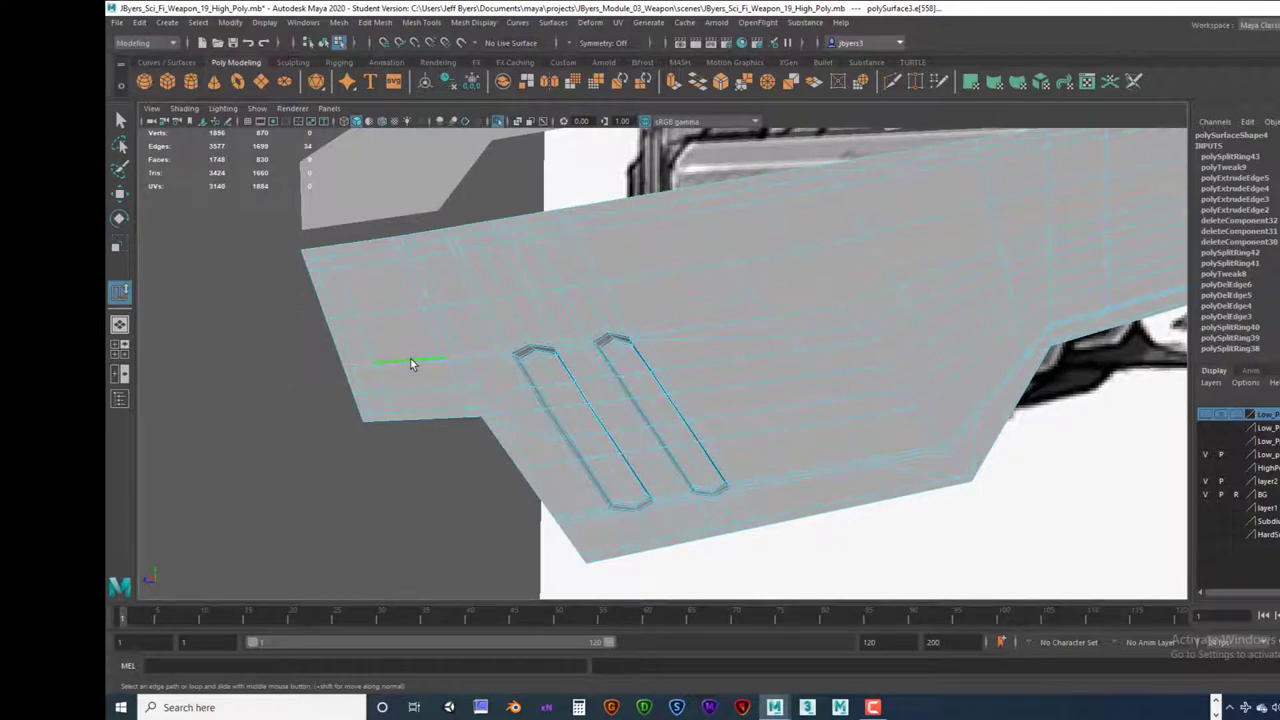
{"action": "scroll", "coordinate": [584, 335], "scroll_direction": "down", "scroll_amount": 2}
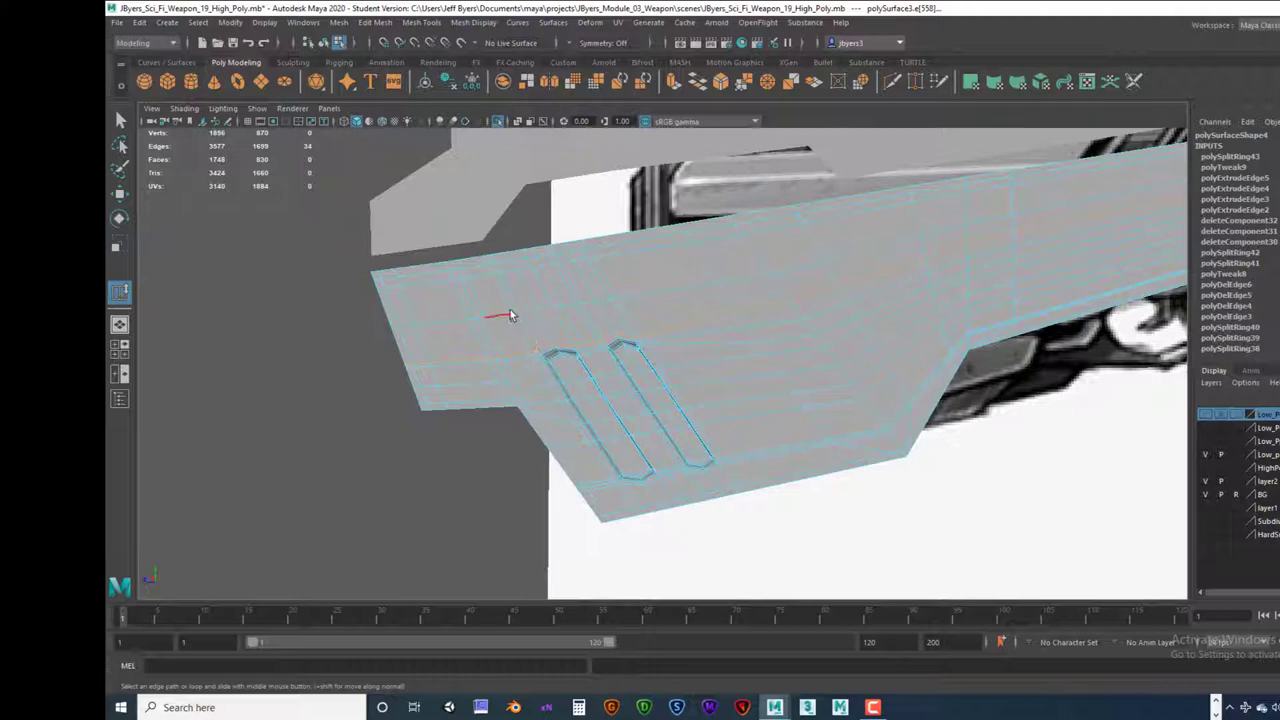
{"action": "mouse_move", "coordinate": [687, 362]}
{"action": "left_mouse_down"}
{"action": "mouse_move", "coordinate": [557, 397]}
{"action": "mouse_move", "coordinate": [354, 424]}
{"action": "left_mouse_up"}
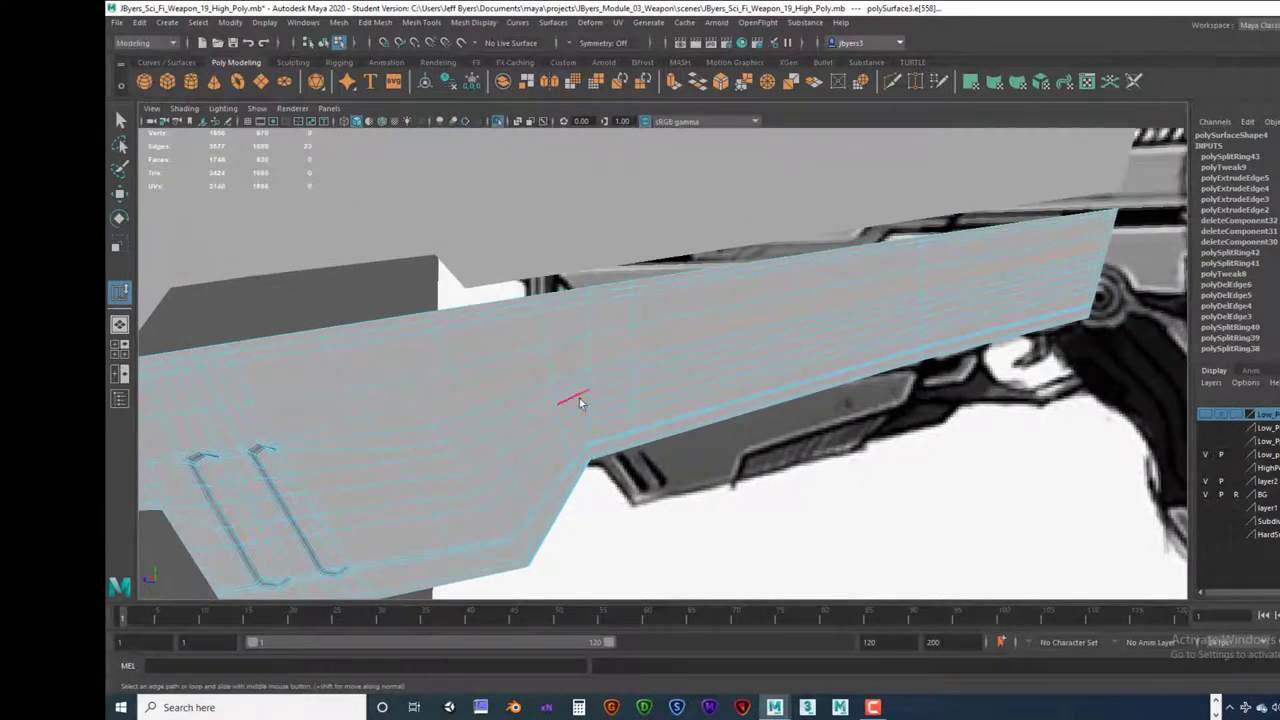
Step: Reduce the selection to the lengthwise edges at the panel's notched end, and slide them to even the rows beside the grooves
{"action": "left_click_drag", "start_coordinate": [924, 261], "coordinate": [1118, 268]}
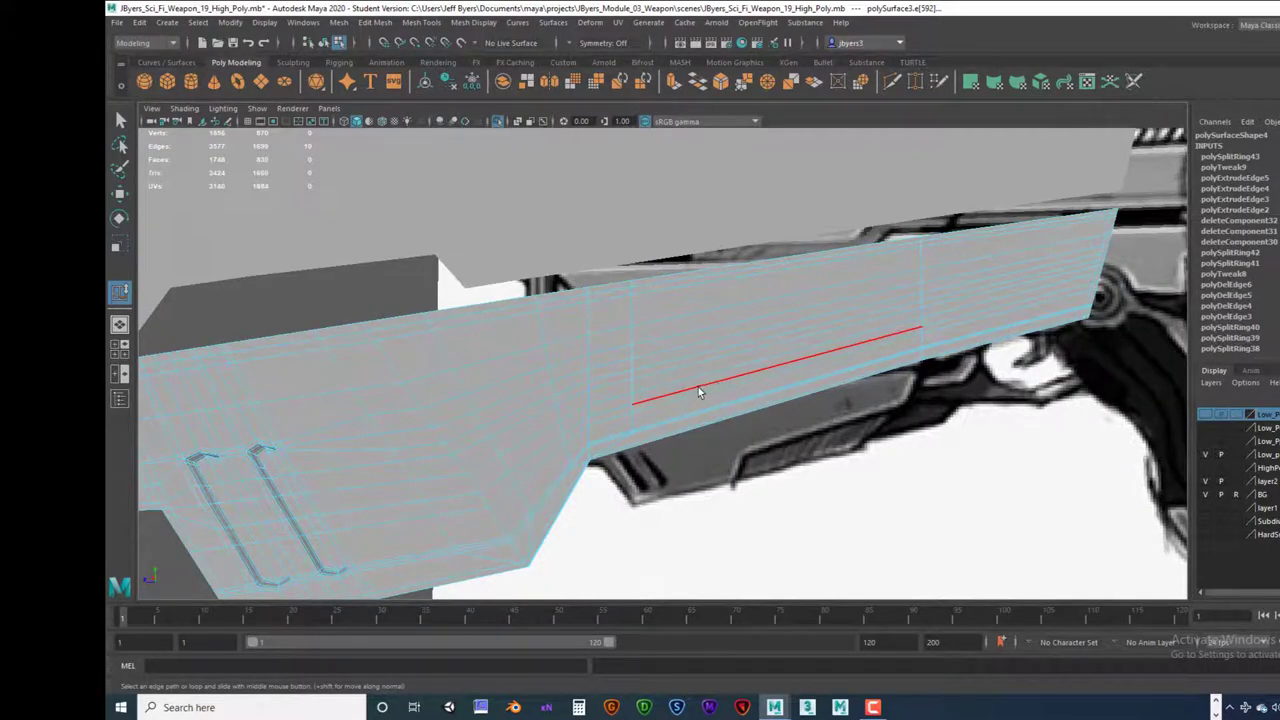
{"action": "middle_click_drag", "start_coordinate": [675, 388], "coordinate": [965, 284], "text": "alt"}
{"action": "middle_click_drag", "start_coordinate": [690, 368], "coordinate": [845, 318], "text": "alt"}
{"action": "scroll", "coordinate": [694, 381], "scroll_direction": "up", "scroll_amount": 4}
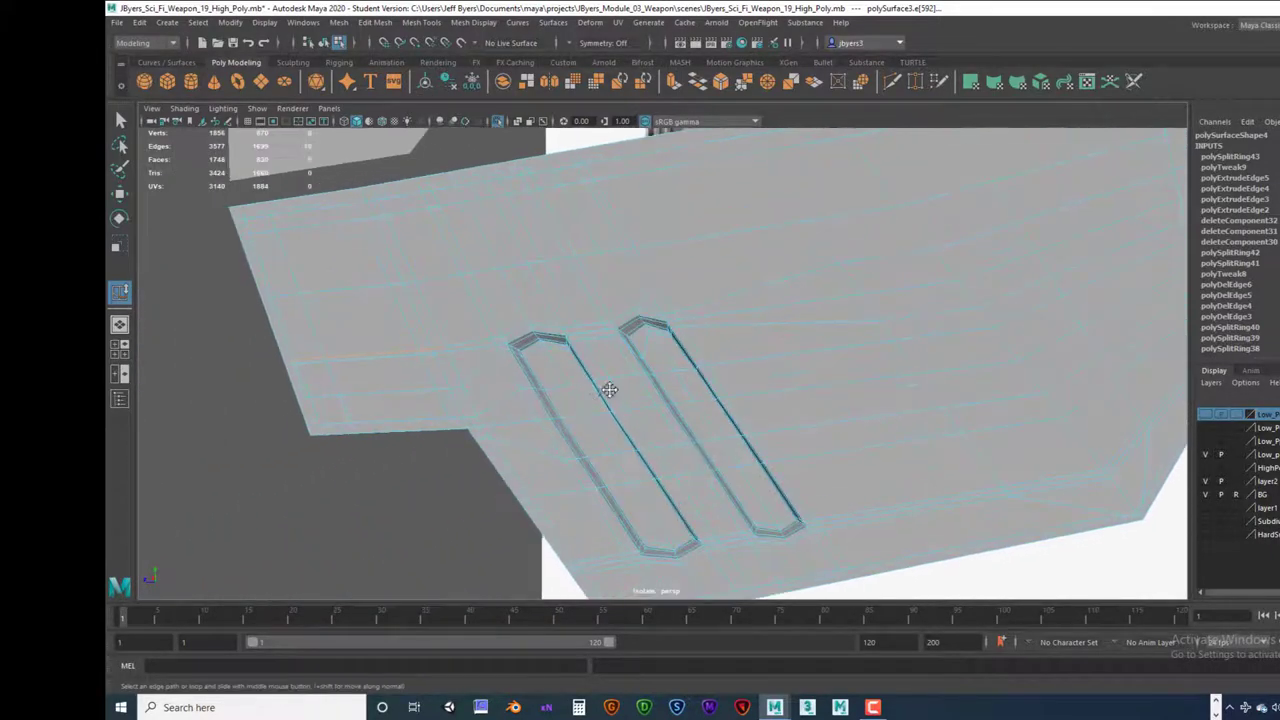
{"action": "left_click_drag", "start_coordinate": [609, 389], "coordinate": [528, 357], "text": "alt"}
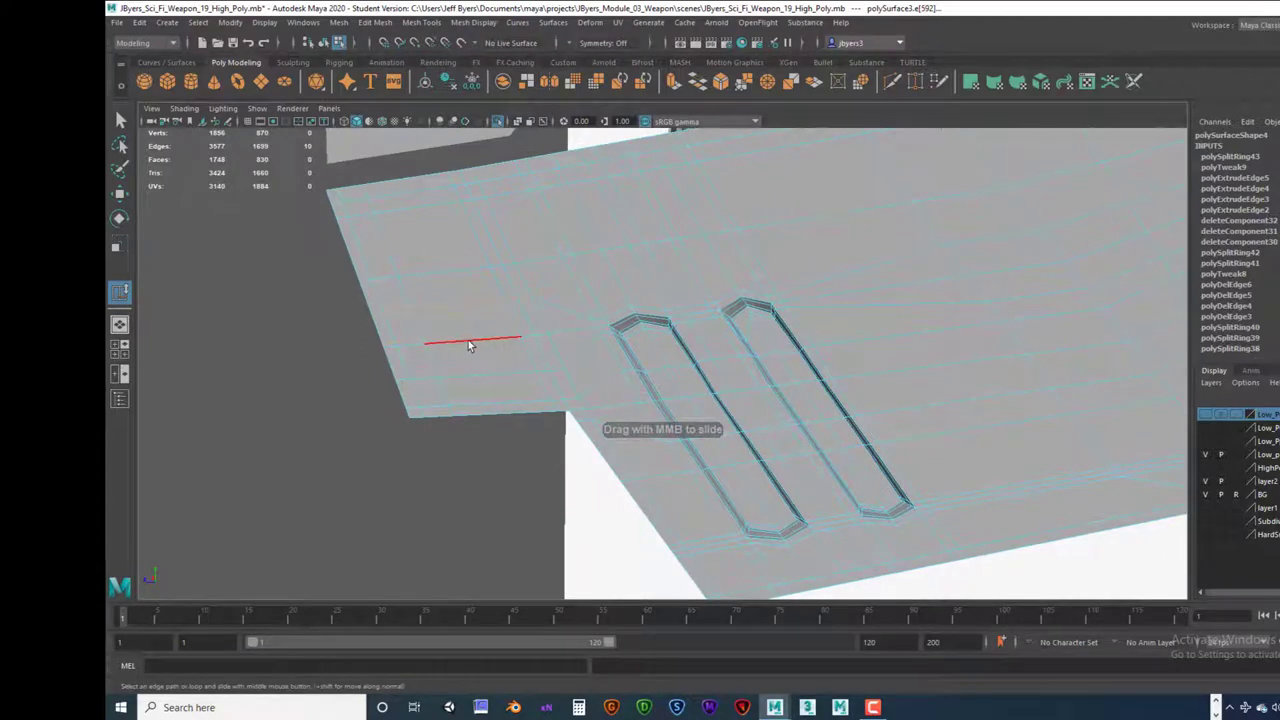
Step: Return the panel to object mode and check the overall spacing of its edge loops
{"action": "right_click_drag", "start_coordinate": [483, 312], "coordinate": [479, 393]}
{"action": "scroll", "coordinate": [789, 417], "scroll_direction": "down", "scroll_amount": 3}
{"action": "left_click_drag", "start_coordinate": [830, 408], "coordinate": [702, 410], "text": "alt"}
{"action": "left_click_drag", "start_coordinate": [730, 367], "coordinate": [741, 390], "text": "alt"}
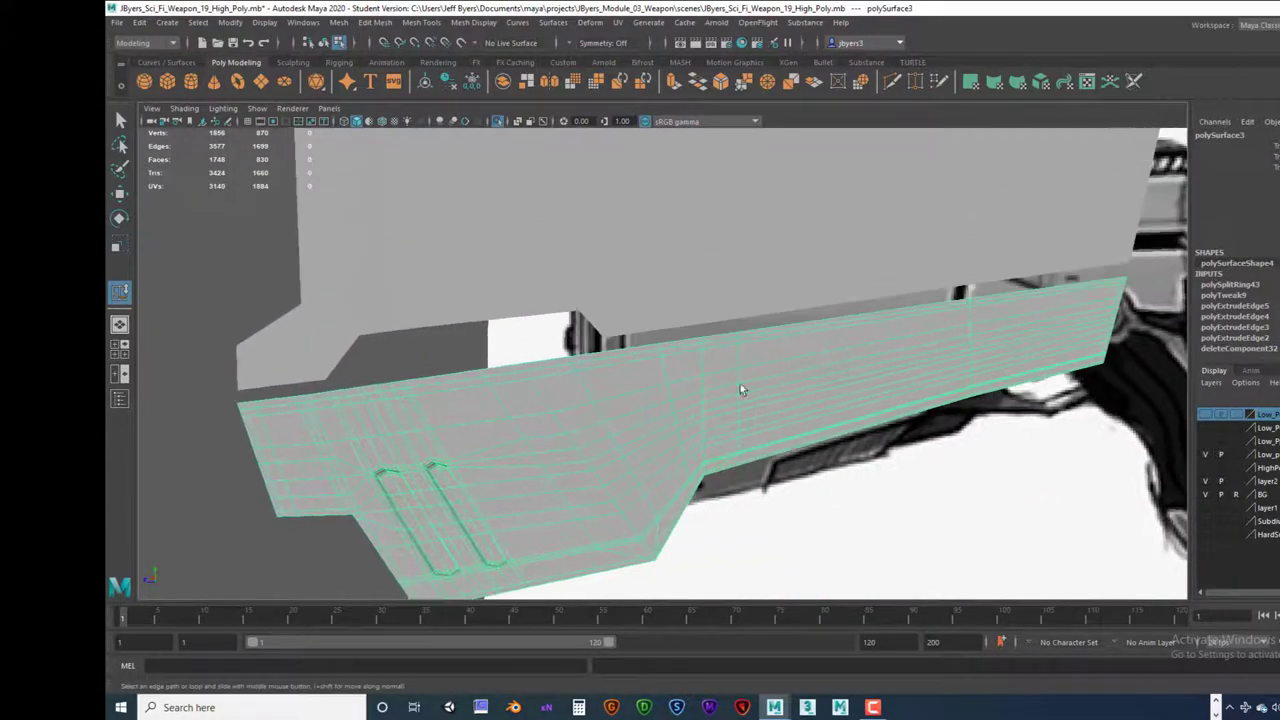
{"action": "left_click_drag", "start_coordinate": [731, 341], "coordinate": [641, 397], "text": "alt"}
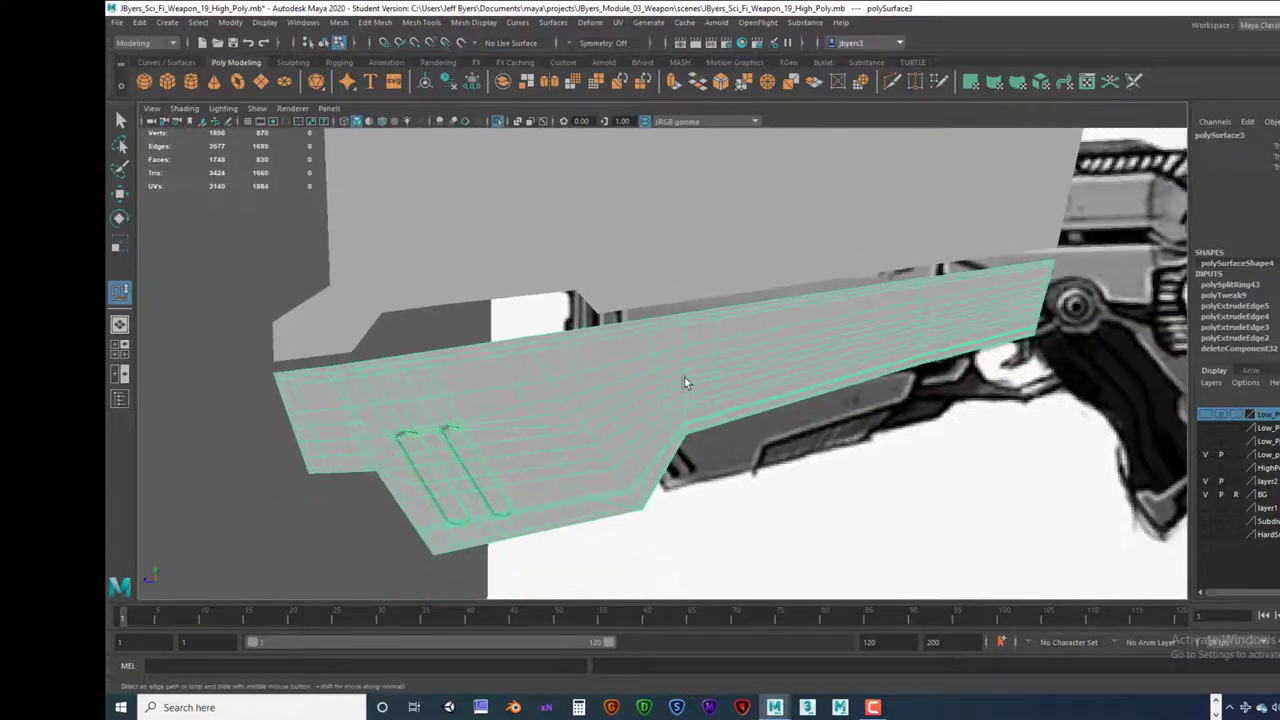
Step: Inspect the edge flow around the grooves and the notched end from several angles
{"action": "right_click_drag", "start_coordinate": [695, 340], "coordinate": [684, 424]}
{"action": "left_click", "coordinate": [826, 448]}
{"action": "left_click_drag", "start_coordinate": [757, 414], "coordinate": [637, 422], "text": "alt"}
{"action": "left_click", "coordinate": [604, 434]}
{"action": "middle_click_drag", "start_coordinate": [637, 422], "coordinate": [651, 421], "text": "alt"}
{"action": "right_click_drag", "start_coordinate": [652, 406], "coordinate": [780, 410], "text": "alt"}
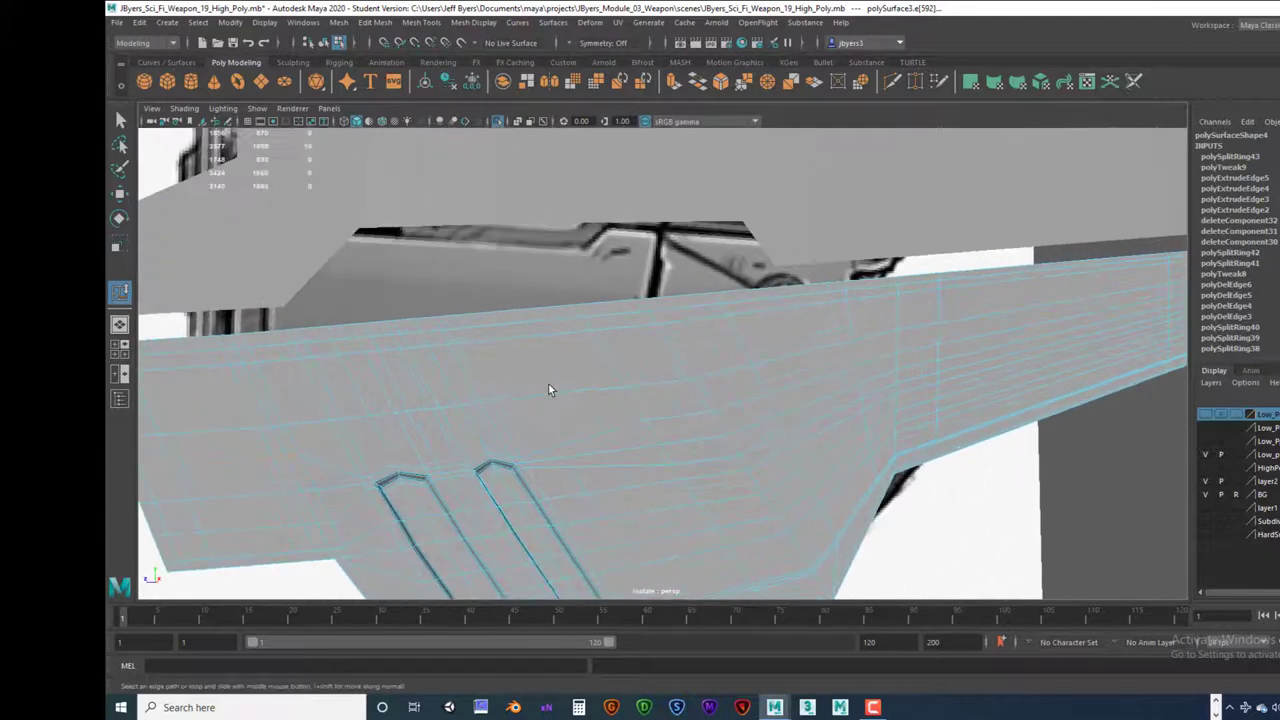
{"action": "left_click_drag", "start_coordinate": [552, 390], "coordinate": [570, 381], "text": "alt"}
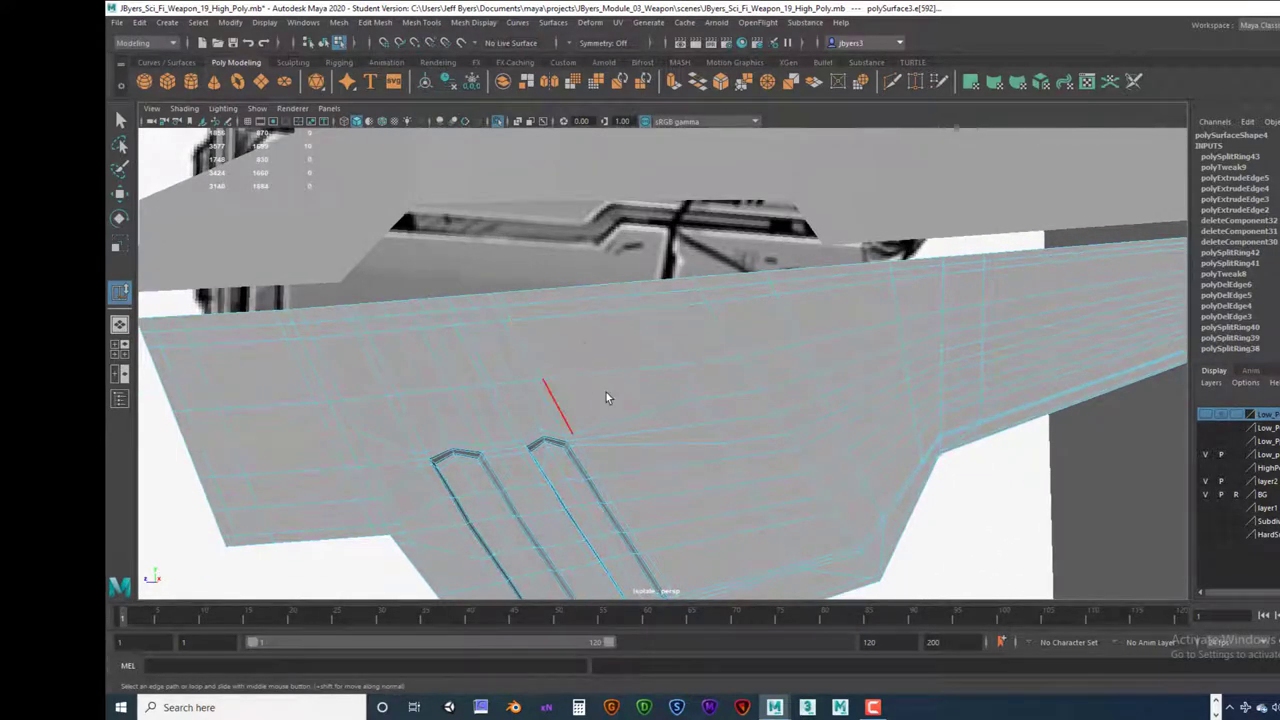
{"action": "left_click_drag", "start_coordinate": [603, 397], "coordinate": [600, 456], "text": "alt"}
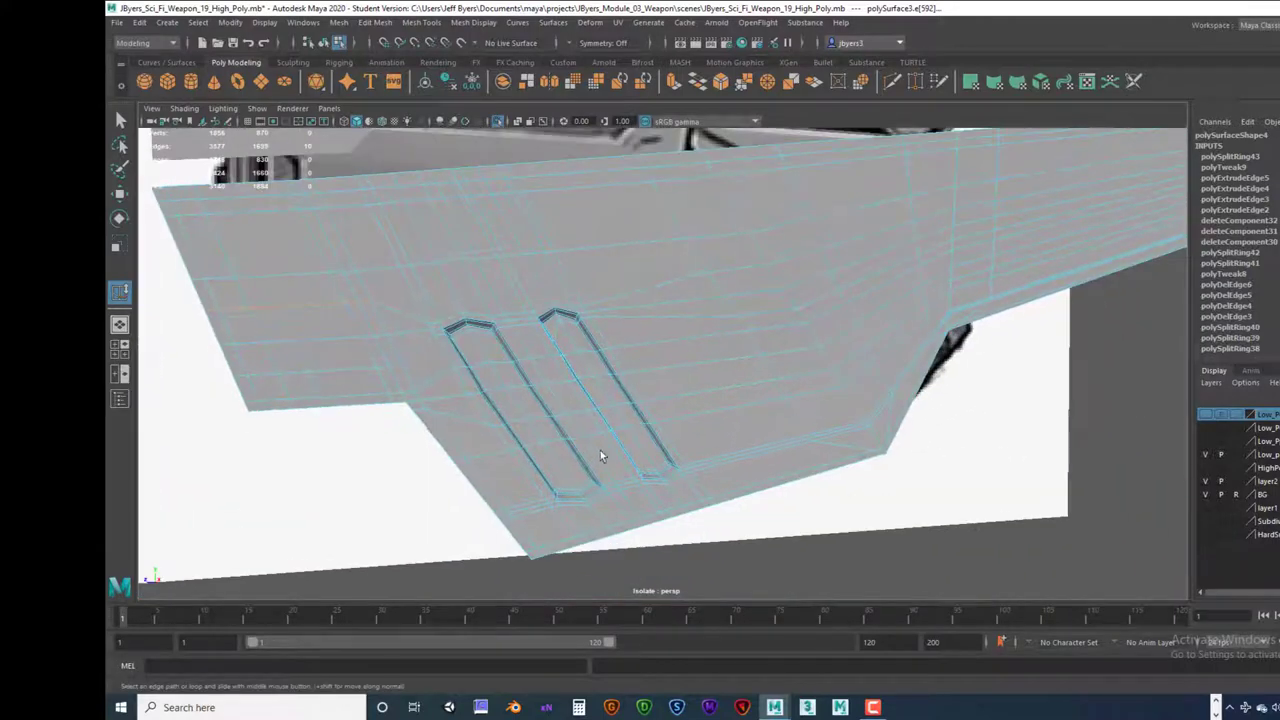
{"action": "left_click_drag", "start_coordinate": [699, 373], "coordinate": [506, 314], "text": "alt"}
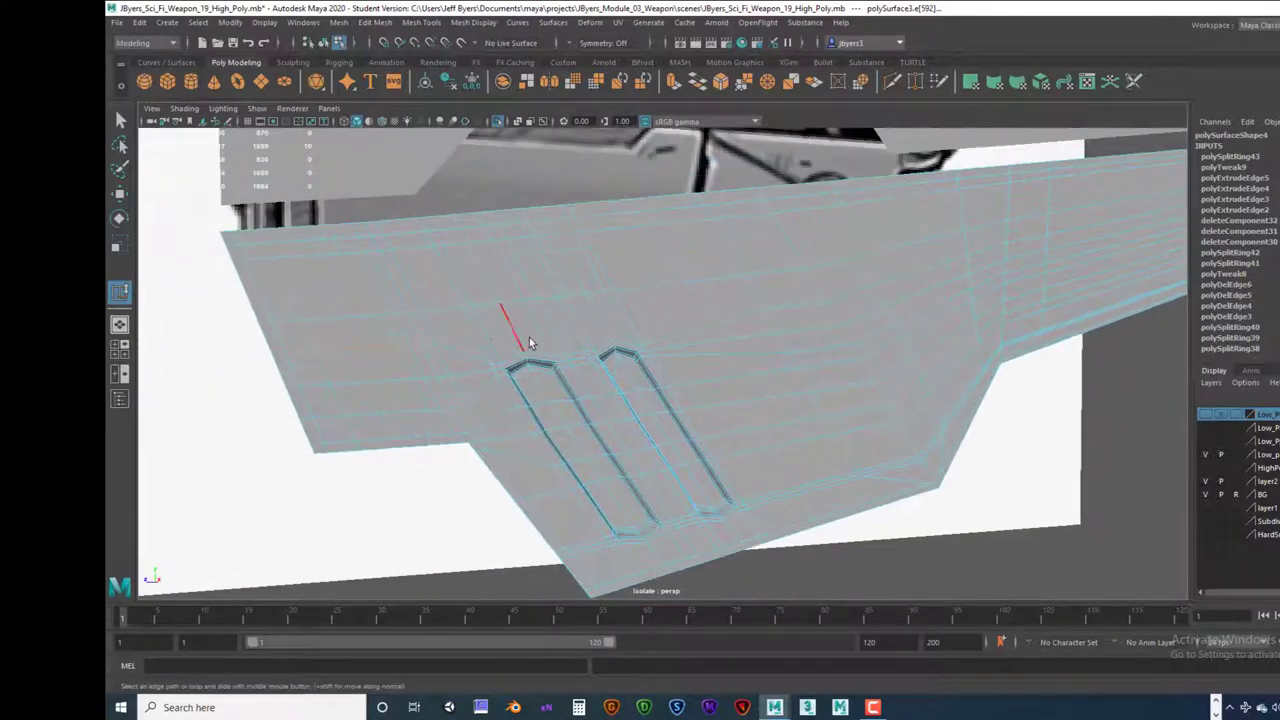
Step: Turn on the panel's smooth mesh preview and check its shading in object mode, both deselected and selected
{"action": "key", "text": "3"}
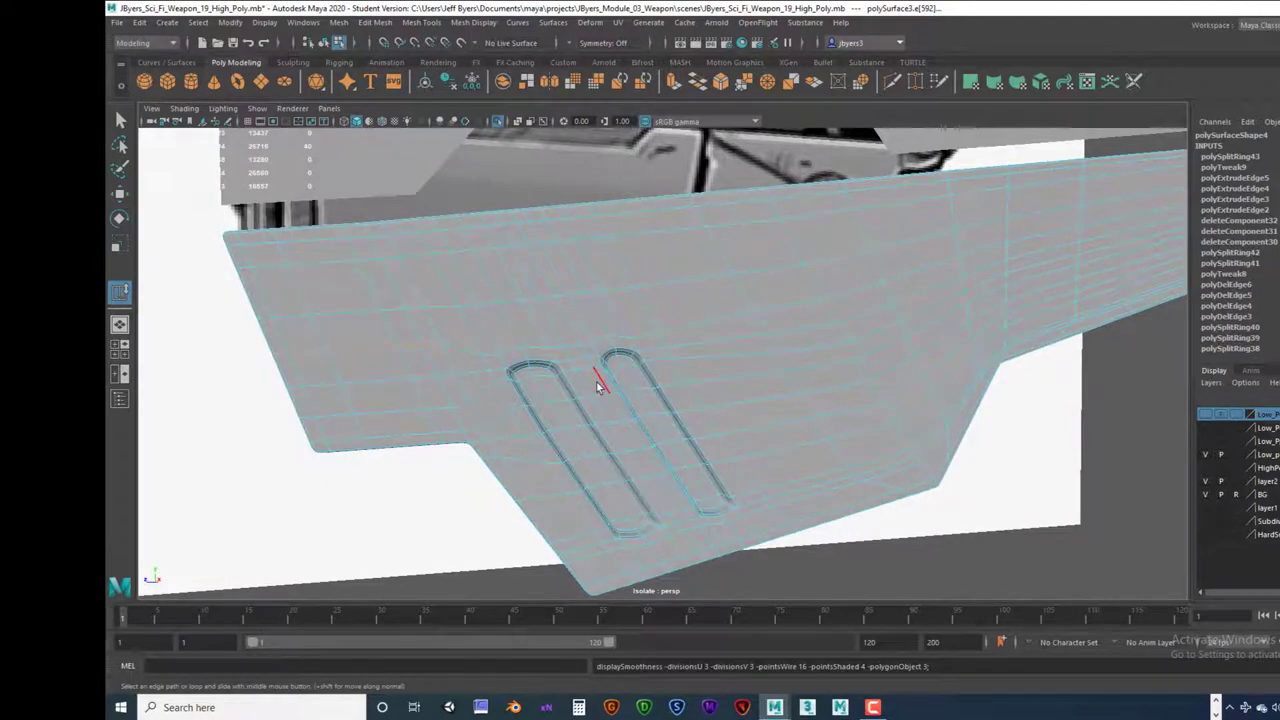
{"action": "right_click_drag", "start_coordinate": [597, 383], "coordinate": [586, 423]}
{"action": "scroll", "coordinate": [627, 396], "scroll_direction": "down", "scroll_amount": 3}
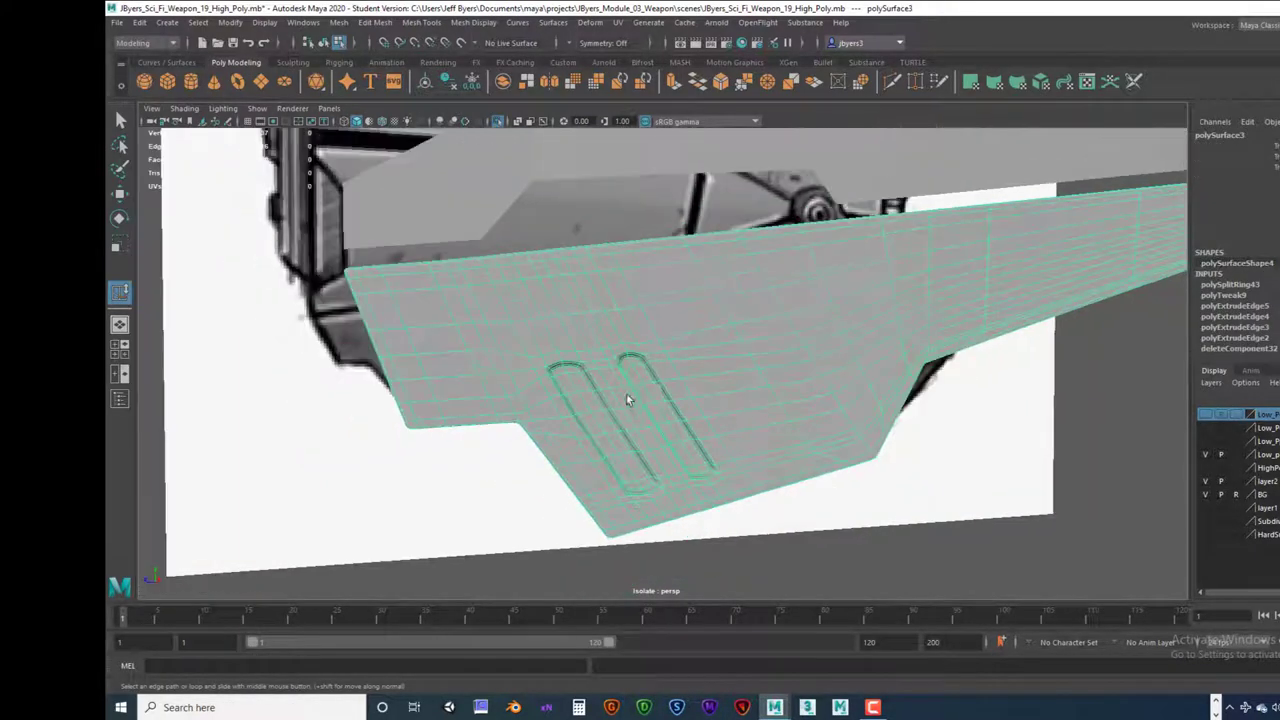
{"action": "left_click_drag", "start_coordinate": [713, 404], "coordinate": [737, 420], "text": "alt"}
{"action": "left_click", "coordinate": [804, 423]}
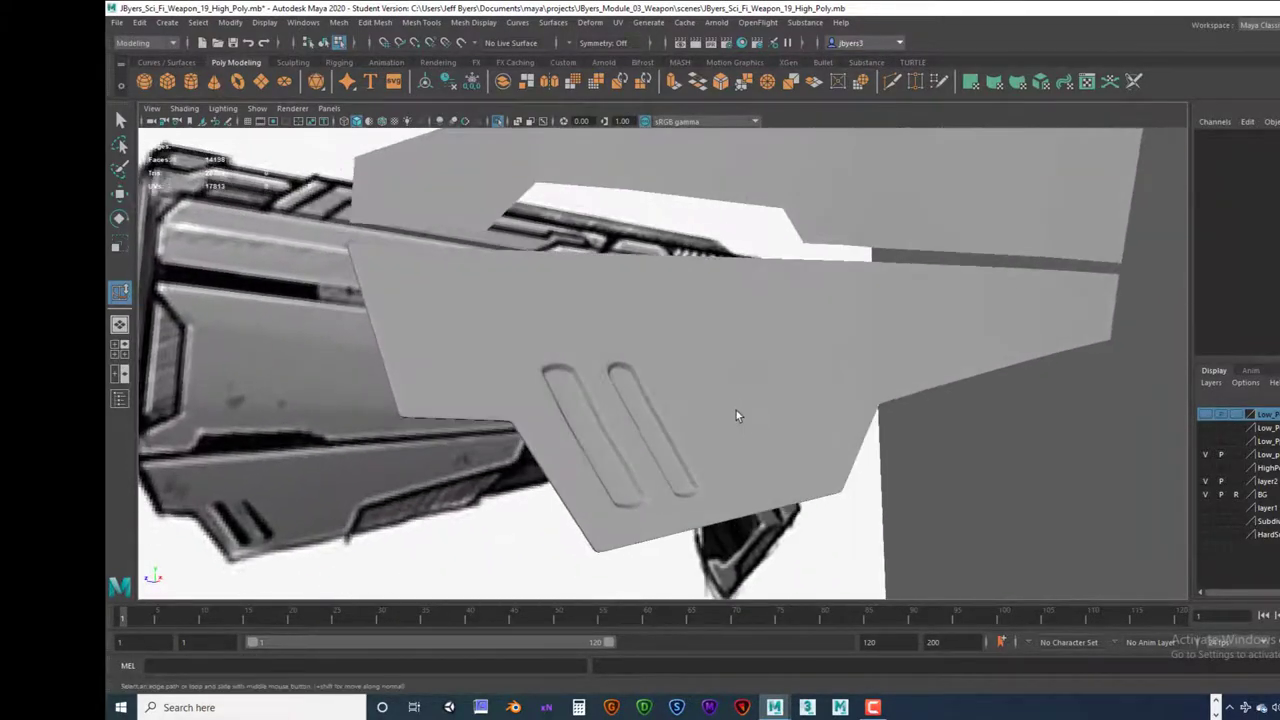
{"action": "right_click_drag", "start_coordinate": [731, 409], "coordinate": [723, 421]}
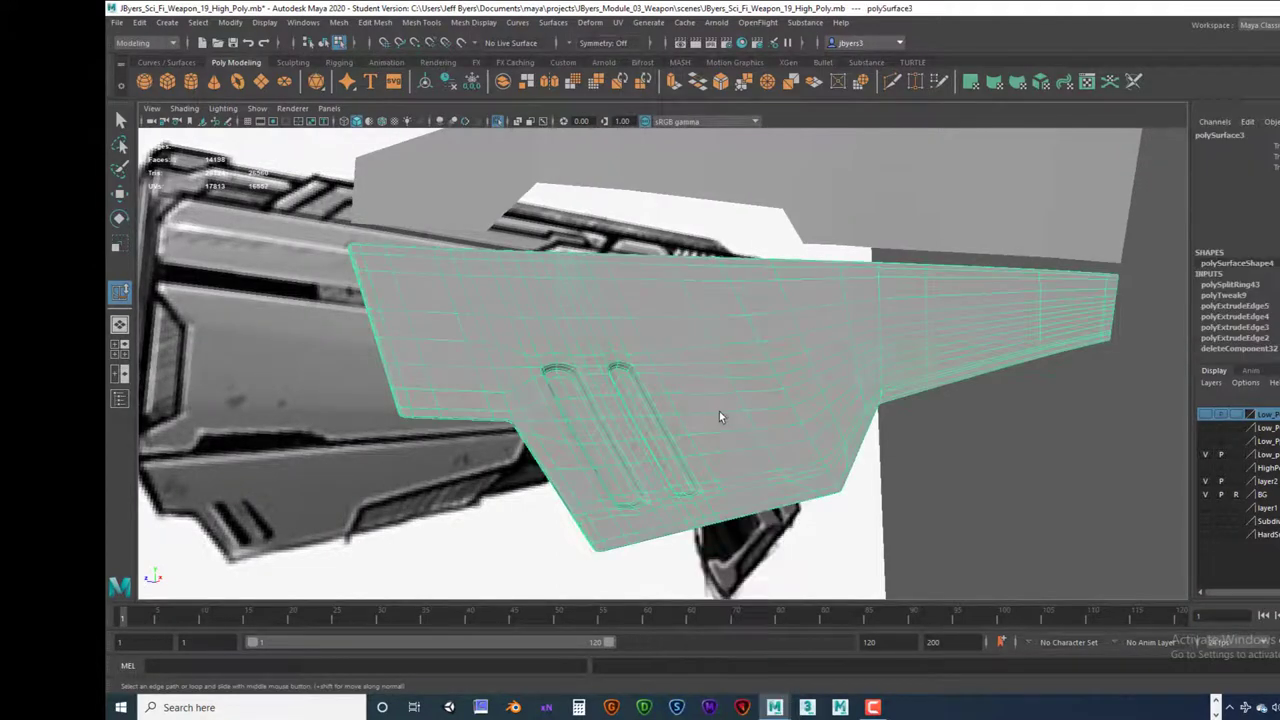
Step: Select the full outer border edge loop of the large side panel above the lower body panel
{"action": "scroll", "coordinate": [719, 408], "scroll_direction": "down", "scroll_amount": 5}
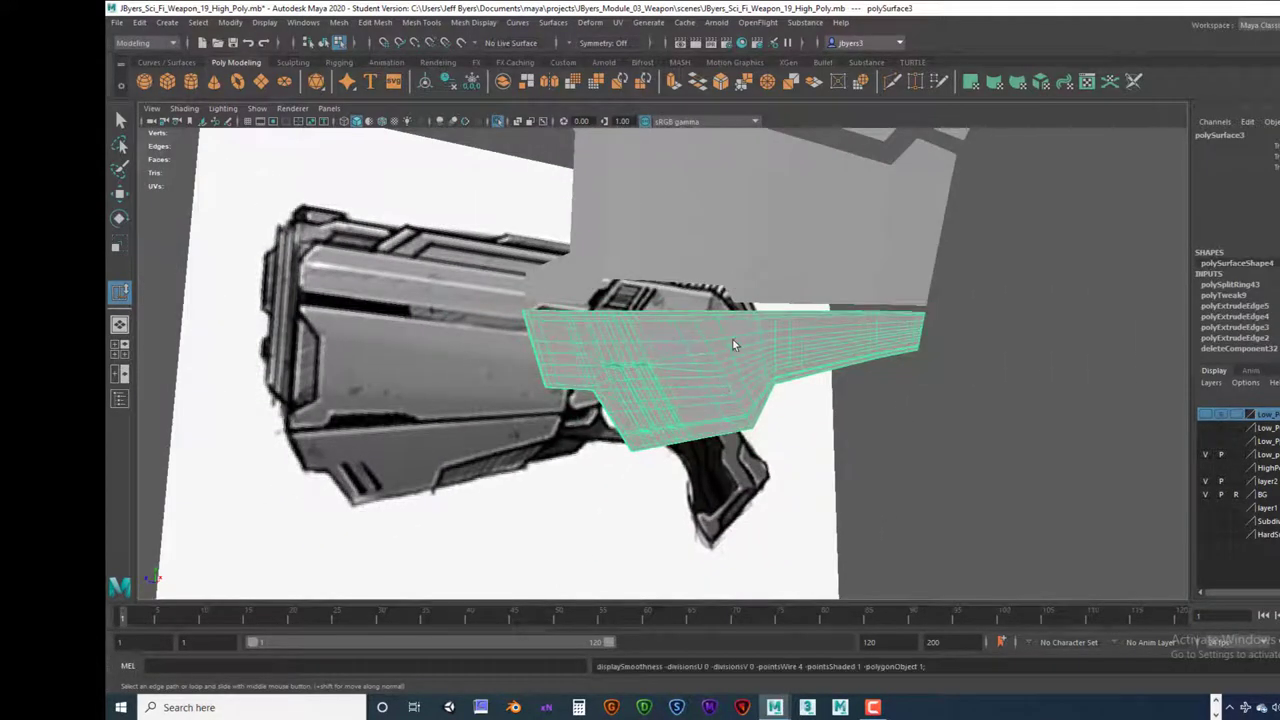
{"action": "left_click_drag", "start_coordinate": [733, 336], "coordinate": [708, 418], "text": "alt"}
{"action": "middle_click_drag", "start_coordinate": [724, 392], "coordinate": [666, 420], "text": "alt"}
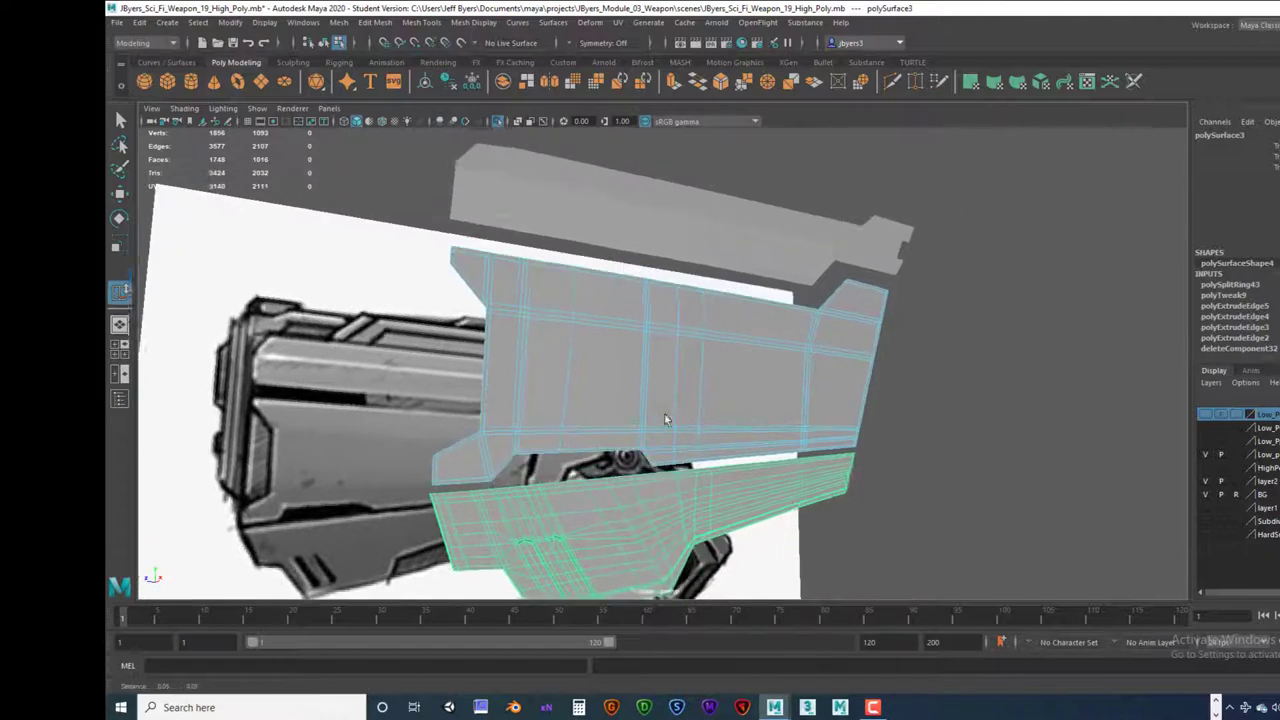
{"action": "right_click_drag", "start_coordinate": [666, 420], "coordinate": [860, 434], "text": "alt"}
{"action": "middle_click_drag", "start_coordinate": [753, 406], "coordinate": [799, 404], "text": "alt"}
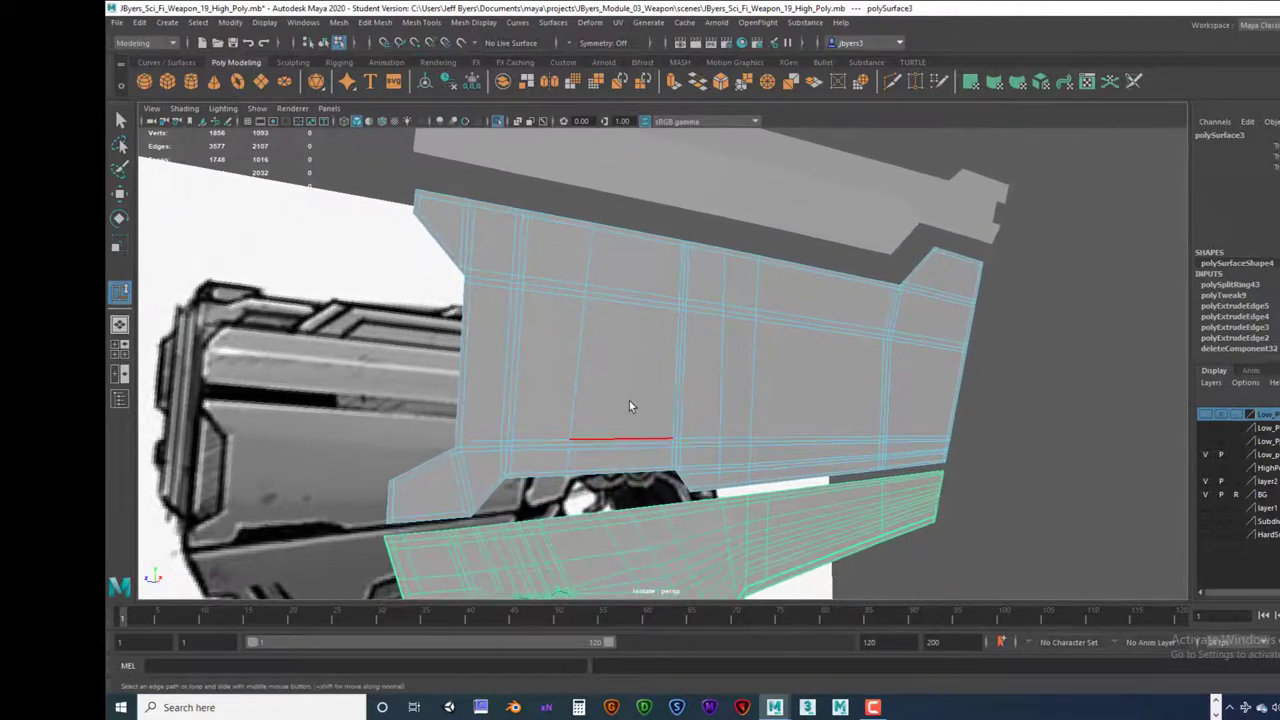
{"action": "right_click_drag", "start_coordinate": [629, 406], "coordinate": [625, 312]}
{"action": "left_click", "coordinate": [563, 415]}
{"action": "left_click_drag", "start_coordinate": [552, 414], "coordinate": [637, 422], "text": "alt"}
{"action": "right_click_drag", "start_coordinate": [637, 422], "coordinate": [734, 430], "text": "alt"}
{"action": "middle_click_drag", "start_coordinate": [734, 430], "coordinate": [752, 316], "text": "alt"}
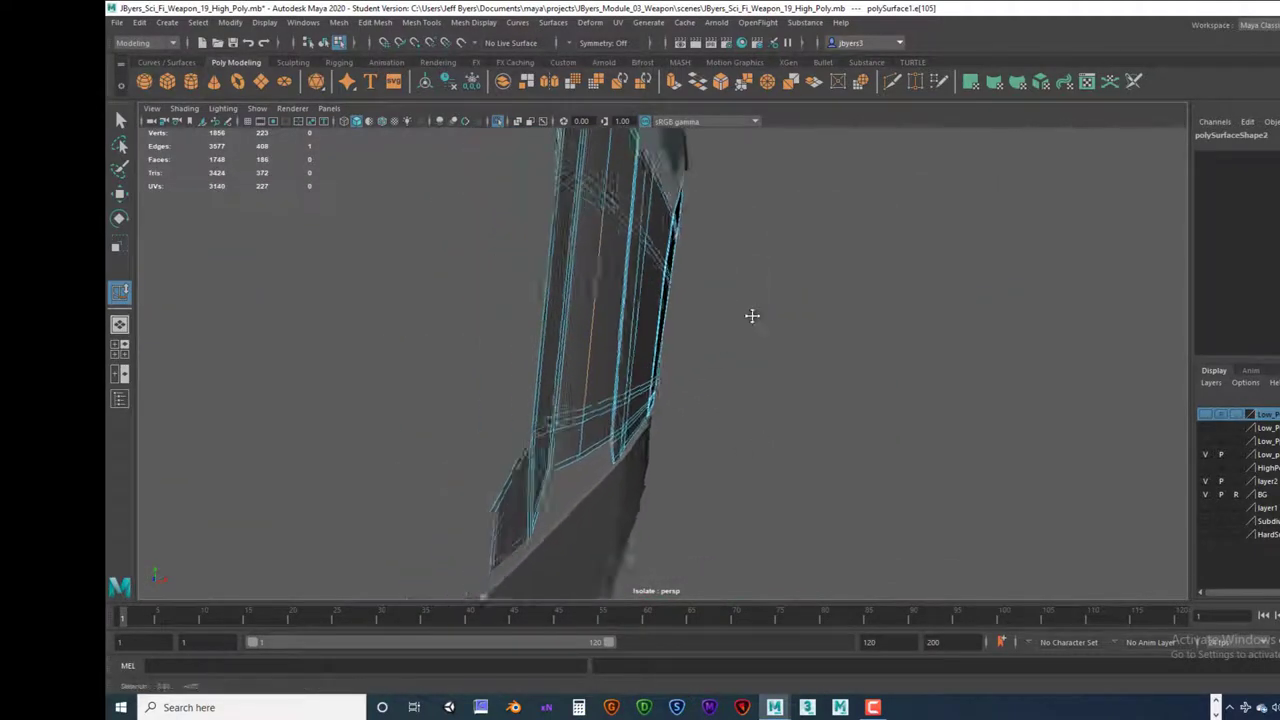
{"action": "left_click_drag", "start_coordinate": [752, 316], "coordinate": [760, 308], "text": "alt"}
{"action": "left_click", "coordinate": [587, 503]}
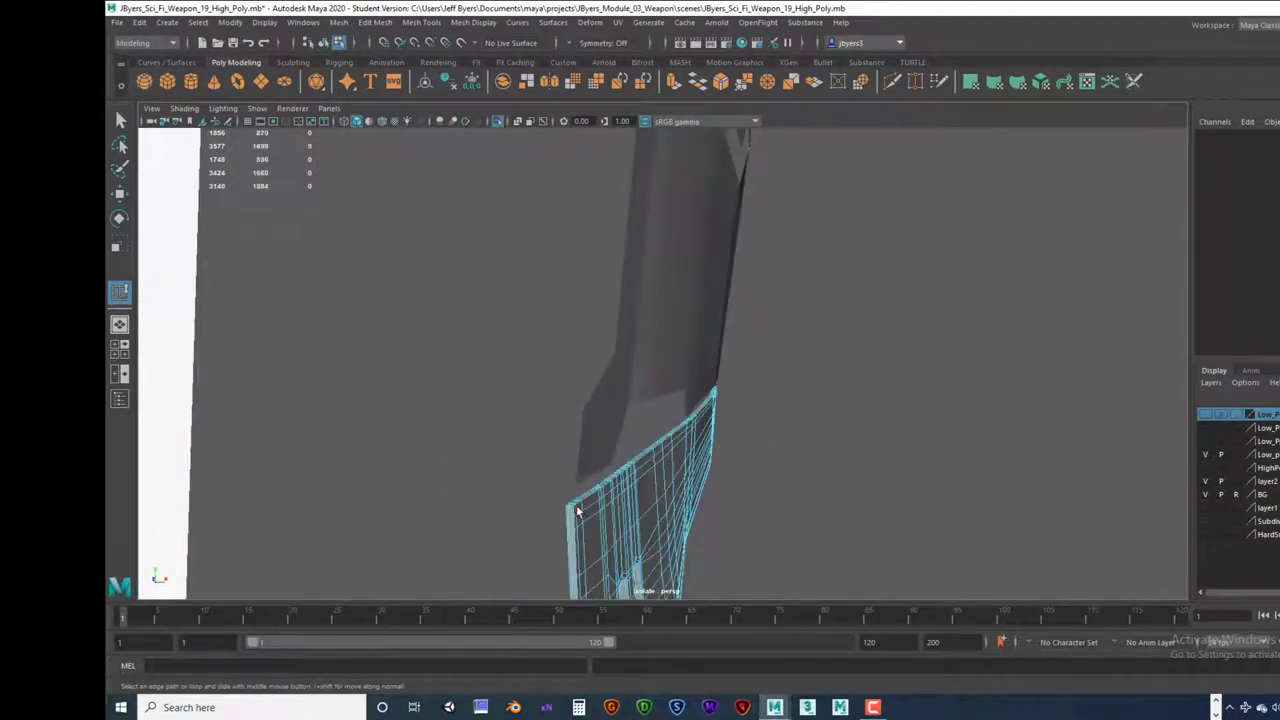
{"action": "left_click_drag", "start_coordinate": [606, 468], "coordinate": [544, 426], "text": "alt"}
{"action": "right_click_drag", "start_coordinate": [544, 426], "coordinate": [550, 306]}
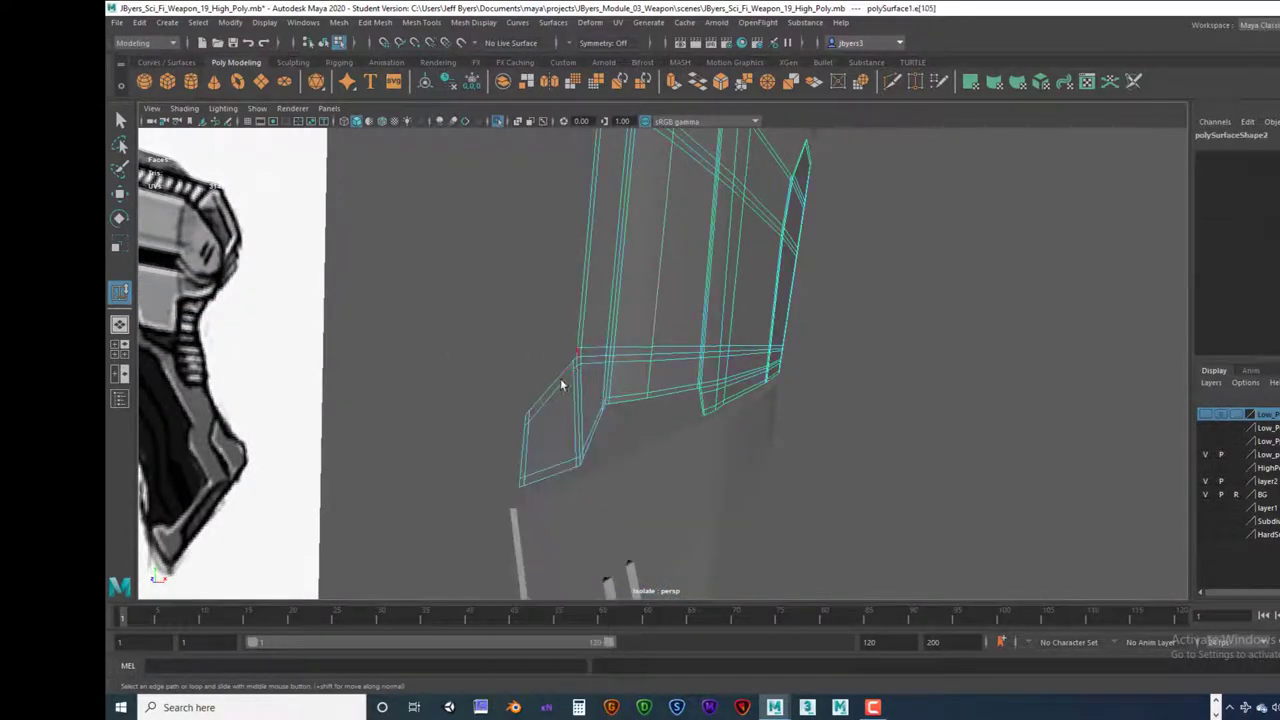
{"action": "double_click", "coordinate": [545, 387]}
{"action": "left_click_drag", "start_coordinate": [643, 400], "coordinate": [683, 348], "text": "alt"}
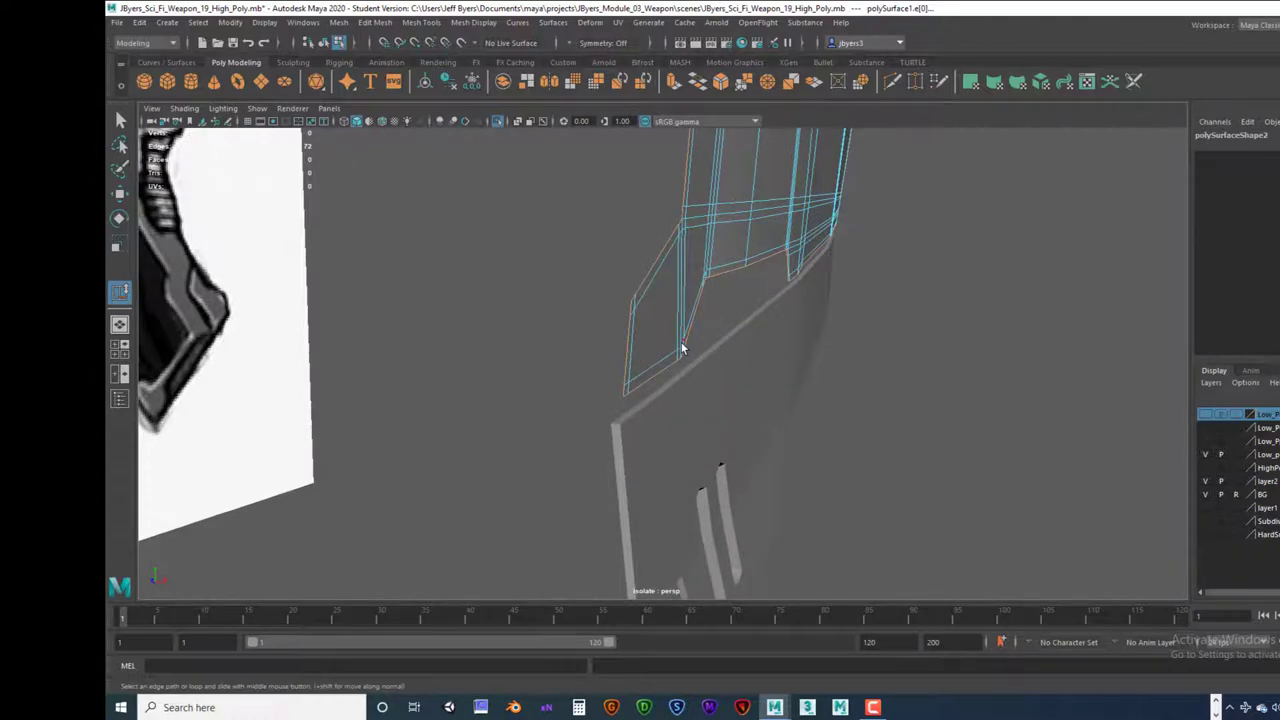
Step: Extrude the side panel's border edges backwards with a local translate Z of -0.003, and show wireframes over the shading
{"action": "key", "text": "ctrl+e"}
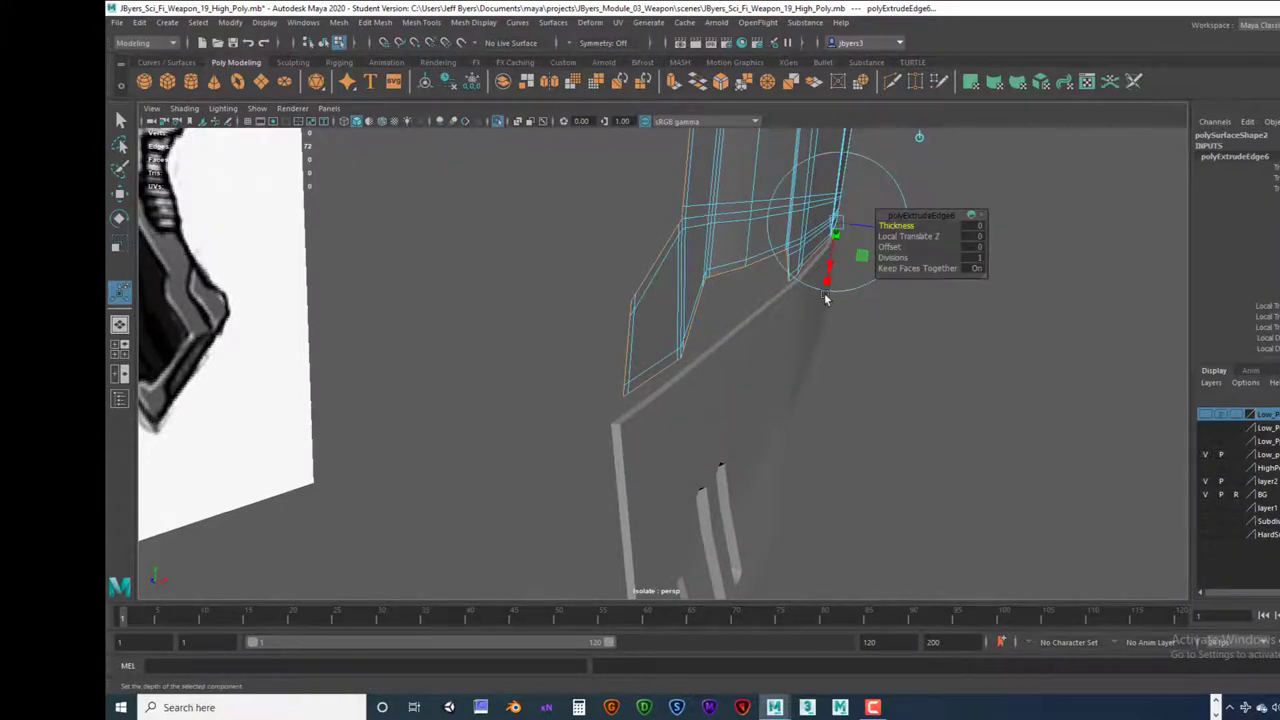
{"action": "left_click_drag", "start_coordinate": [825, 298], "coordinate": [666, 254], "text": "alt"}
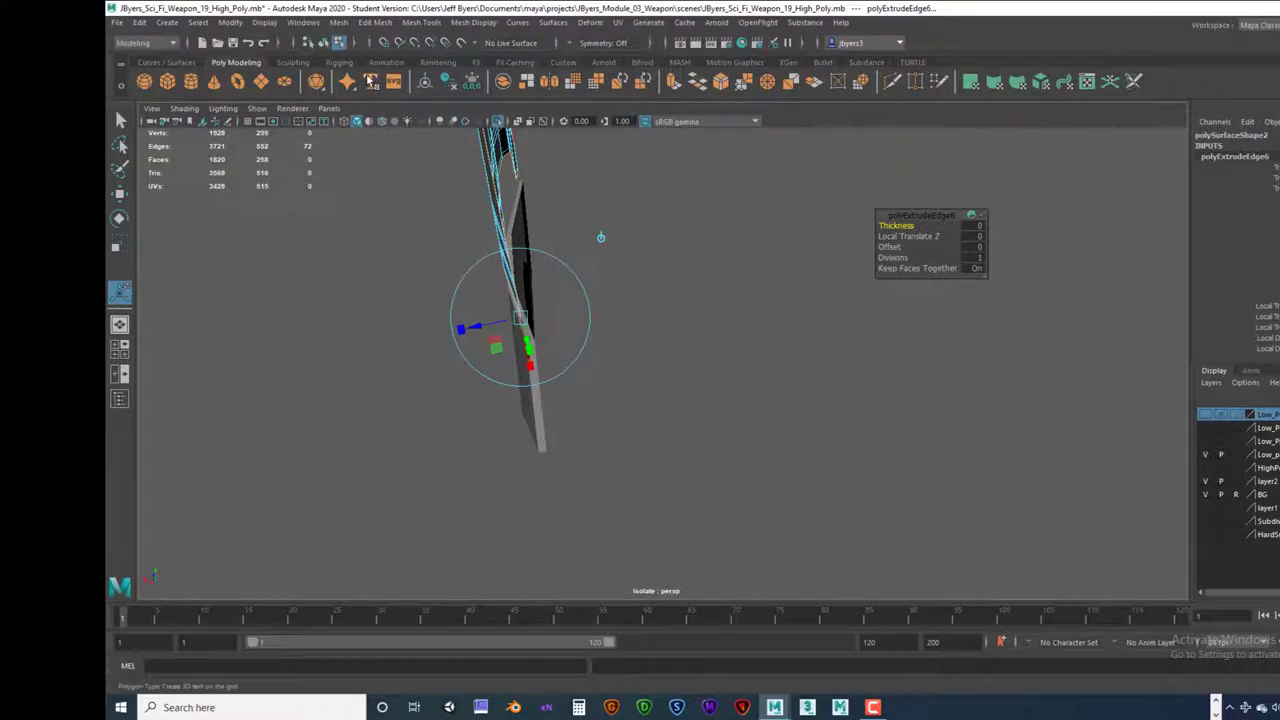
{"action": "left_click", "coordinate": [385, 122]}
{"action": "mouse_move", "coordinate": [563, 297]}
{"action": "left_mouse_down", "text": "alt"}
{"action": "mouse_move", "coordinate": [674, 274]}
{"action": "mouse_move", "coordinate": [629, 229]}
{"action": "mouse_move", "coordinate": [608, 286]}
{"action": "mouse_move", "coordinate": [743, 289]}
{"action": "mouse_move", "coordinate": [683, 251]}
{"action": "mouse_move", "coordinate": [692, 285]}
{"action": "left_mouse_up", "text": "alt"}
{"action": "left_click_drag", "start_coordinate": [414, 382], "coordinate": [436, 386]}
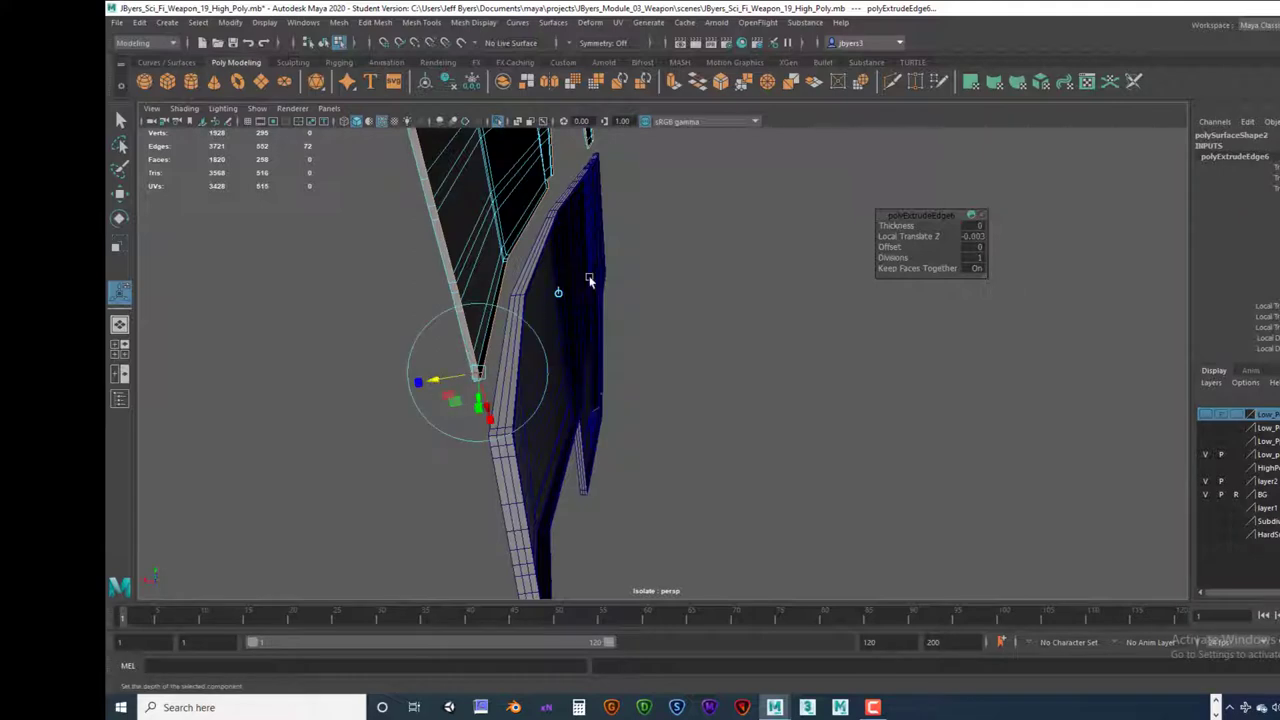
Step: Extrude the border edges again and pull them backwards to form the main part of the panel's side wall
{"action": "key", "text": "ctrl+e"}
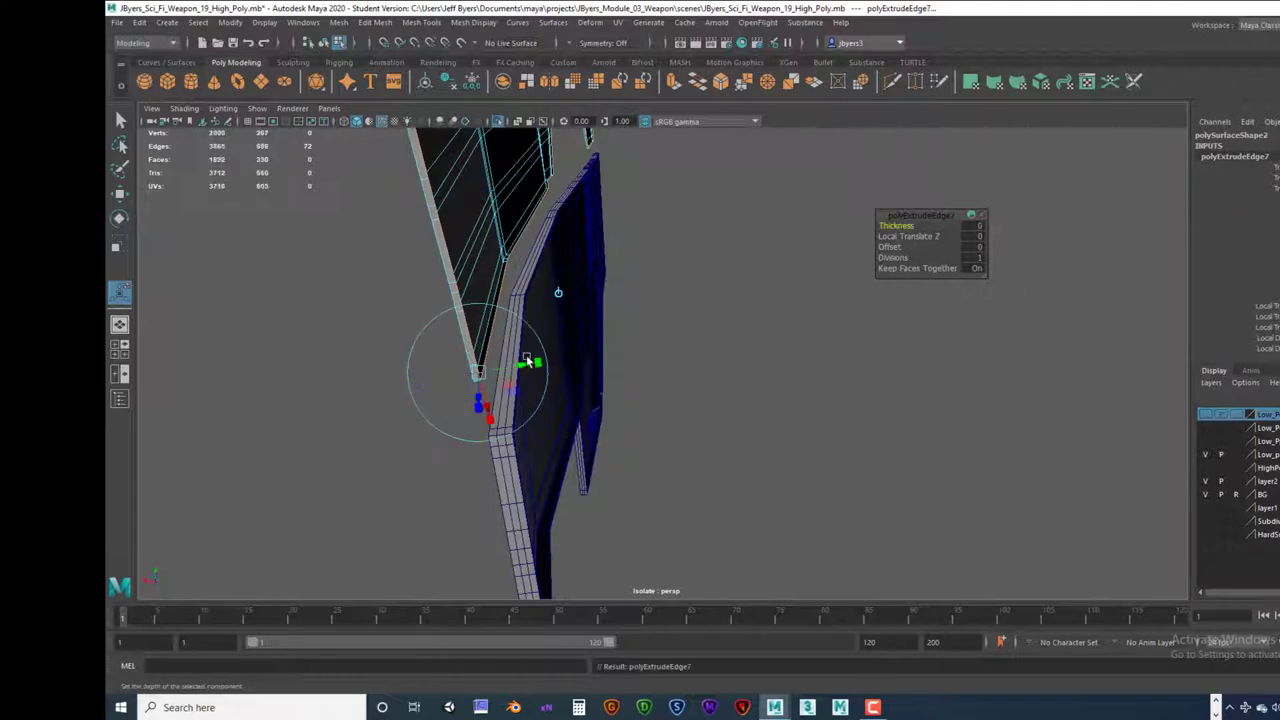
{"action": "left_click_drag", "start_coordinate": [525, 365], "coordinate": [534, 365]}
Step: Try further border extrusions with an inward lip at local translate Z -0.007, and undo back to the side wall
{"action": "key", "text": "ctrl+e"}
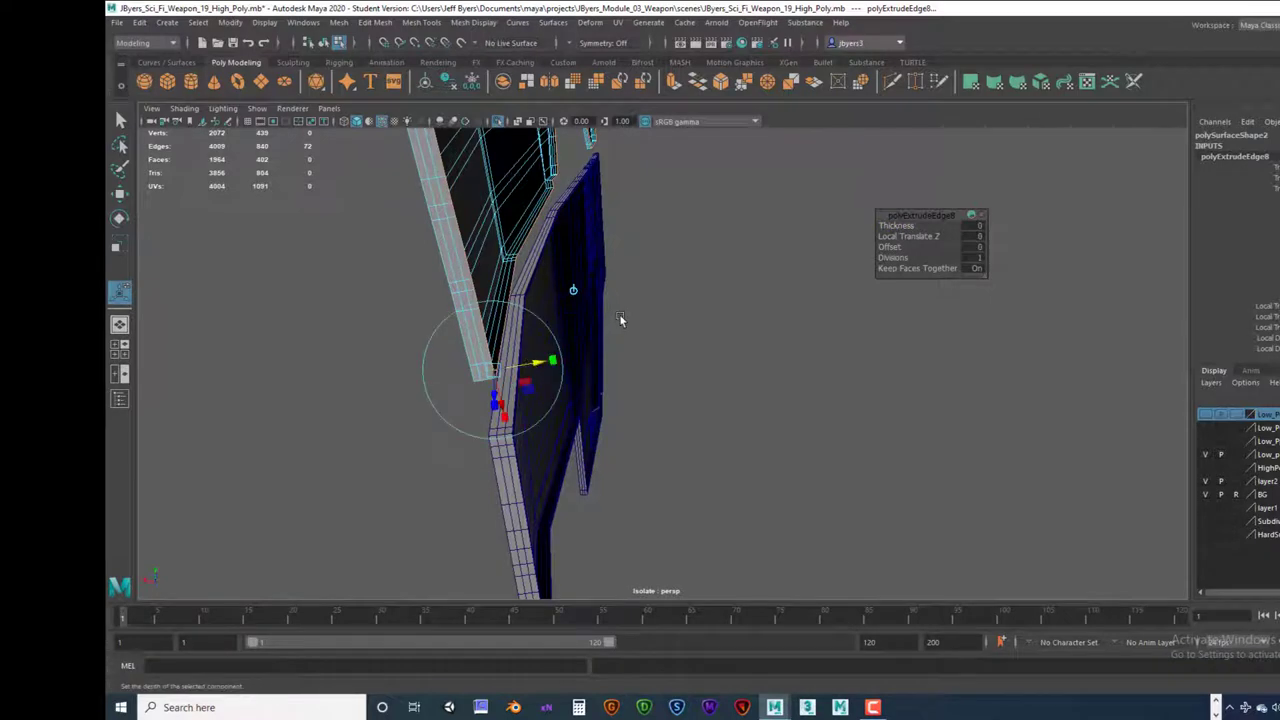
{"action": "key", "text": "ctrl+e"}
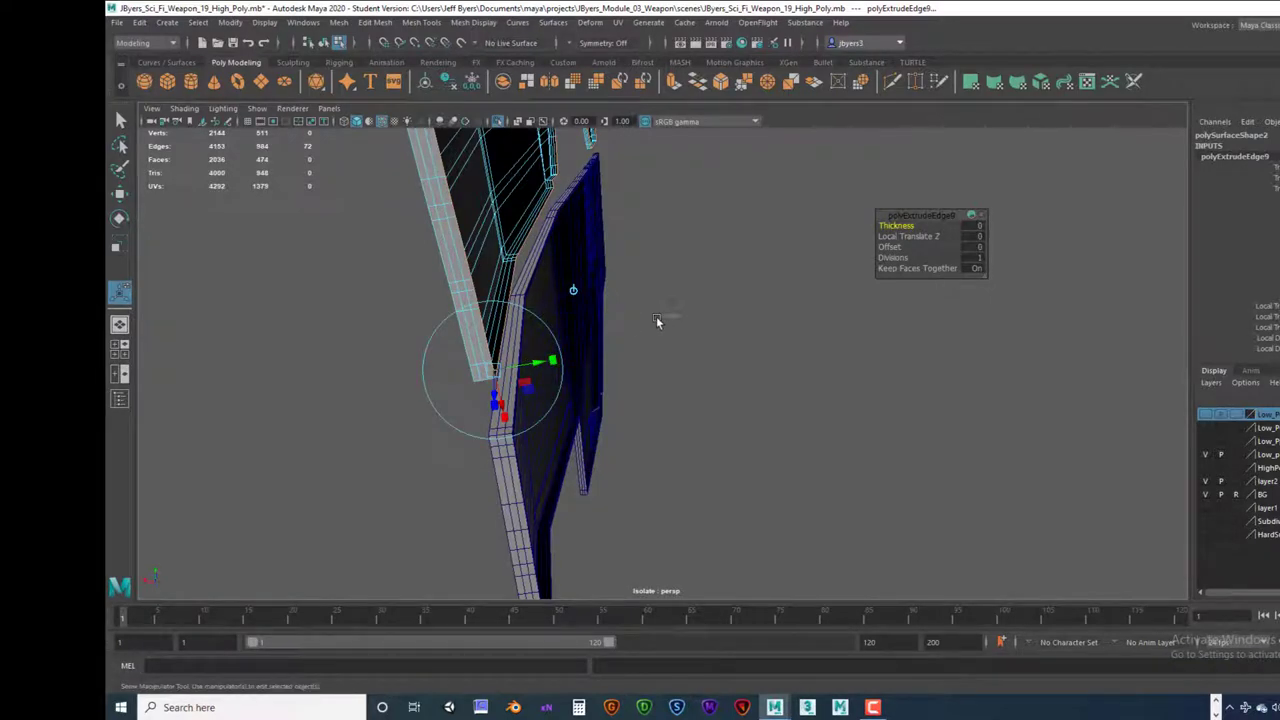
{"action": "left_click", "coordinate": [629, 324]}
{"action": "left_click_drag", "start_coordinate": [640, 346], "coordinate": [688, 313], "text": "alt"}
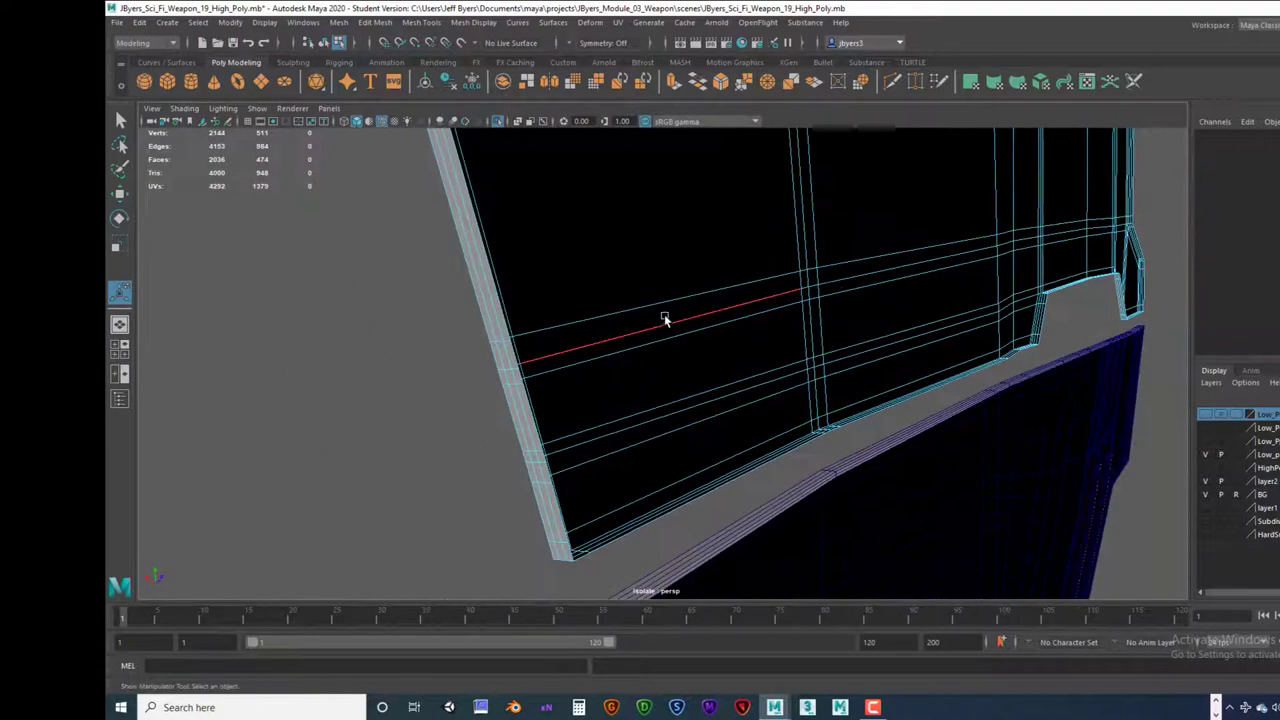
{"action": "key", "text": "ctrl+z"}
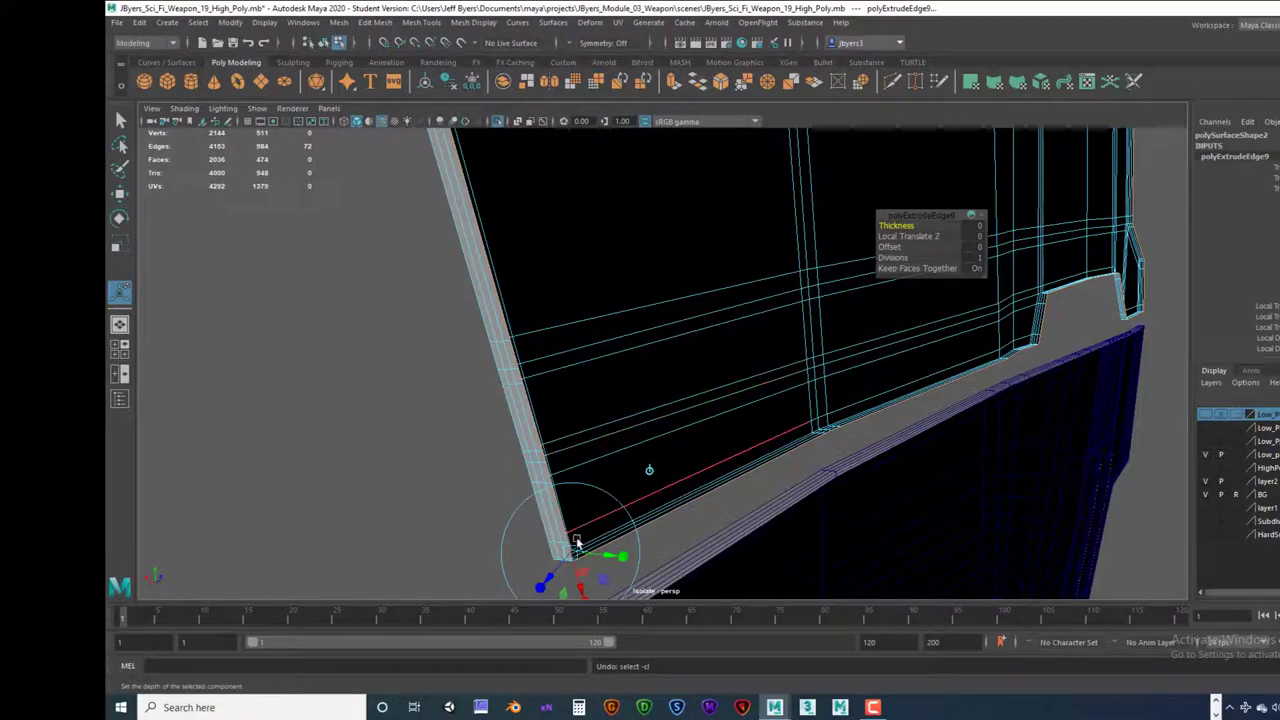
{"action": "left_click", "coordinate": [557, 570]}
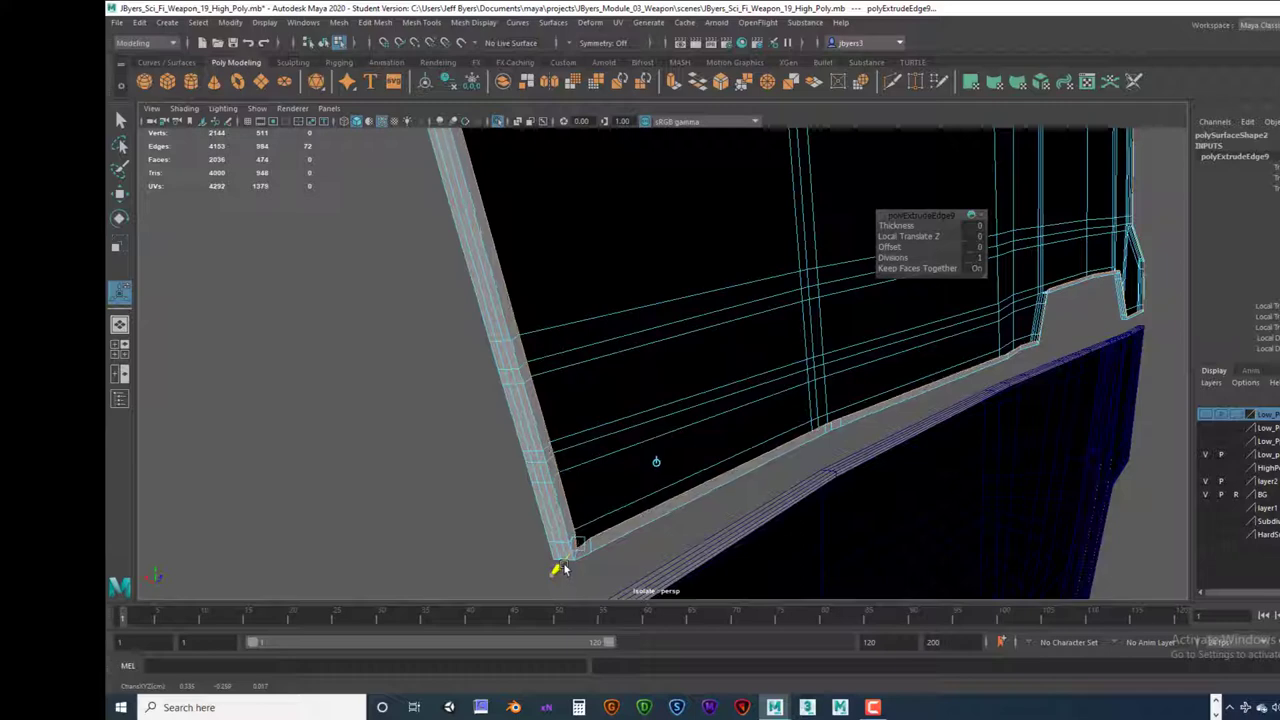
{"action": "left_click_drag", "start_coordinate": [565, 568], "coordinate": [566, 568]}
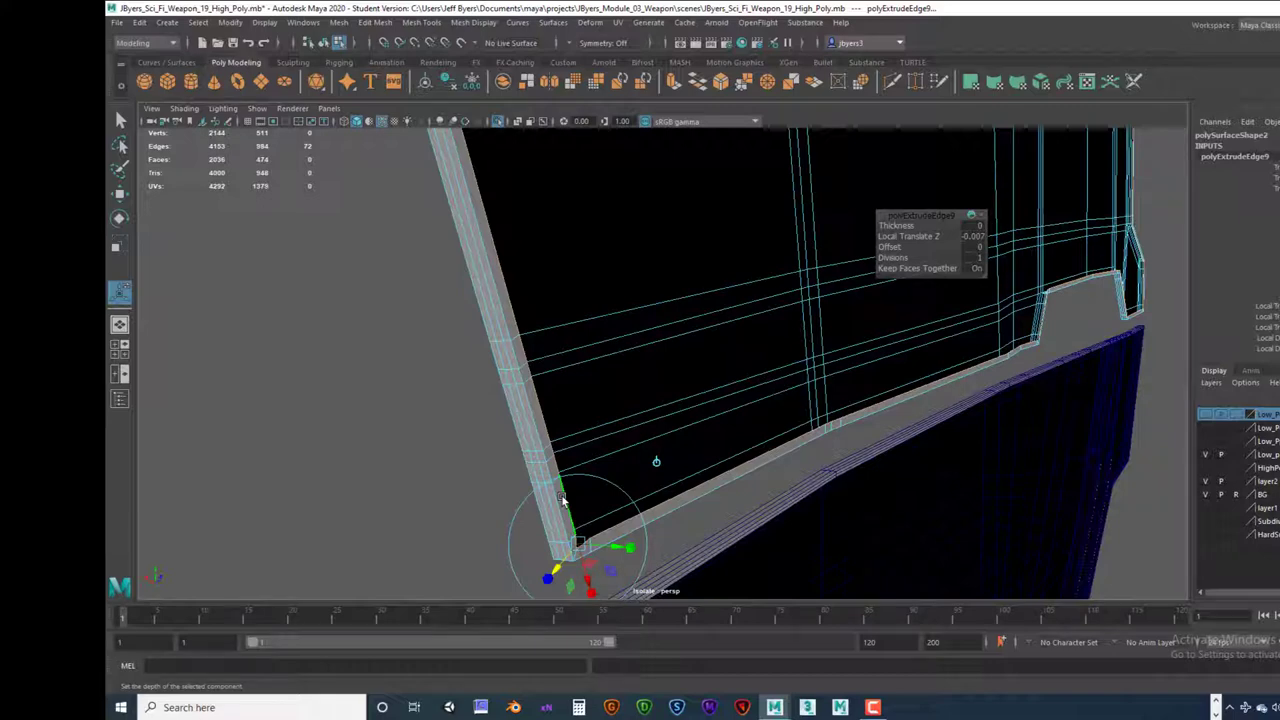
{"action": "key", "text": "ctrl+z"}
{"action": "key", "text": "ctrl+z"}
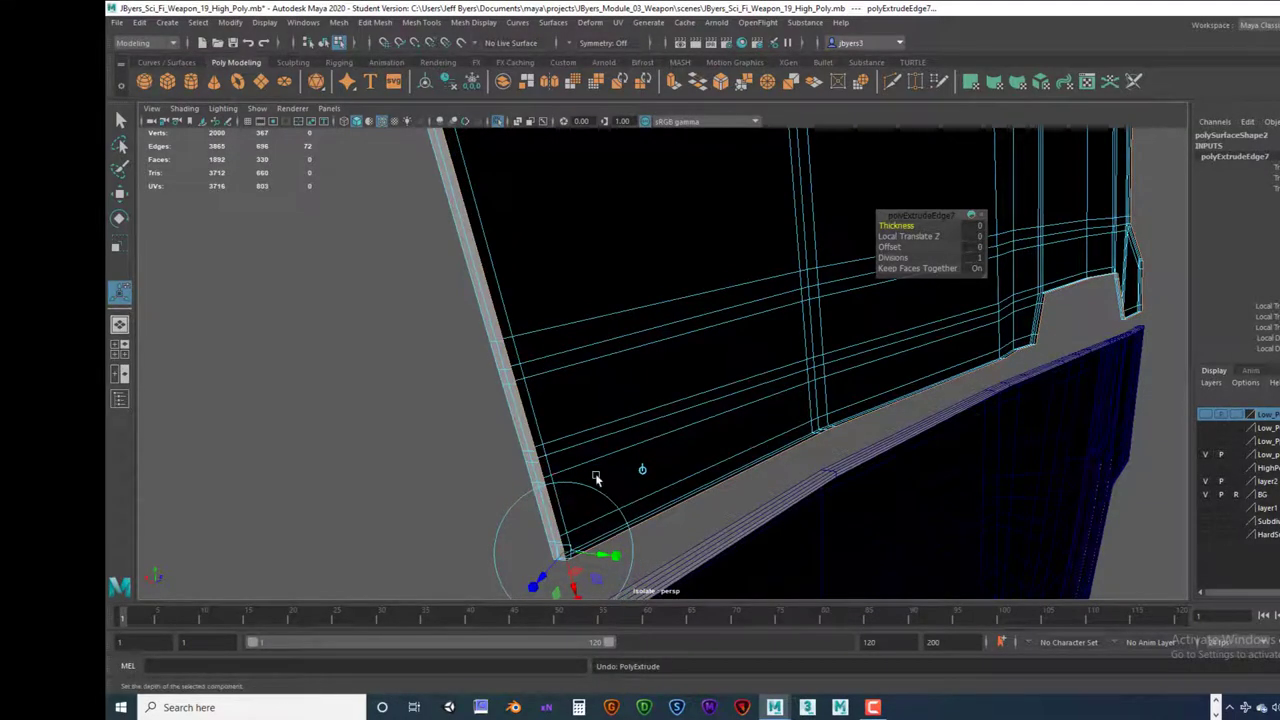
{"action": "left_click_drag", "start_coordinate": [596, 479], "coordinate": [703, 478], "text": "alt"}
{"action": "key", "text": "ctrl+z"}
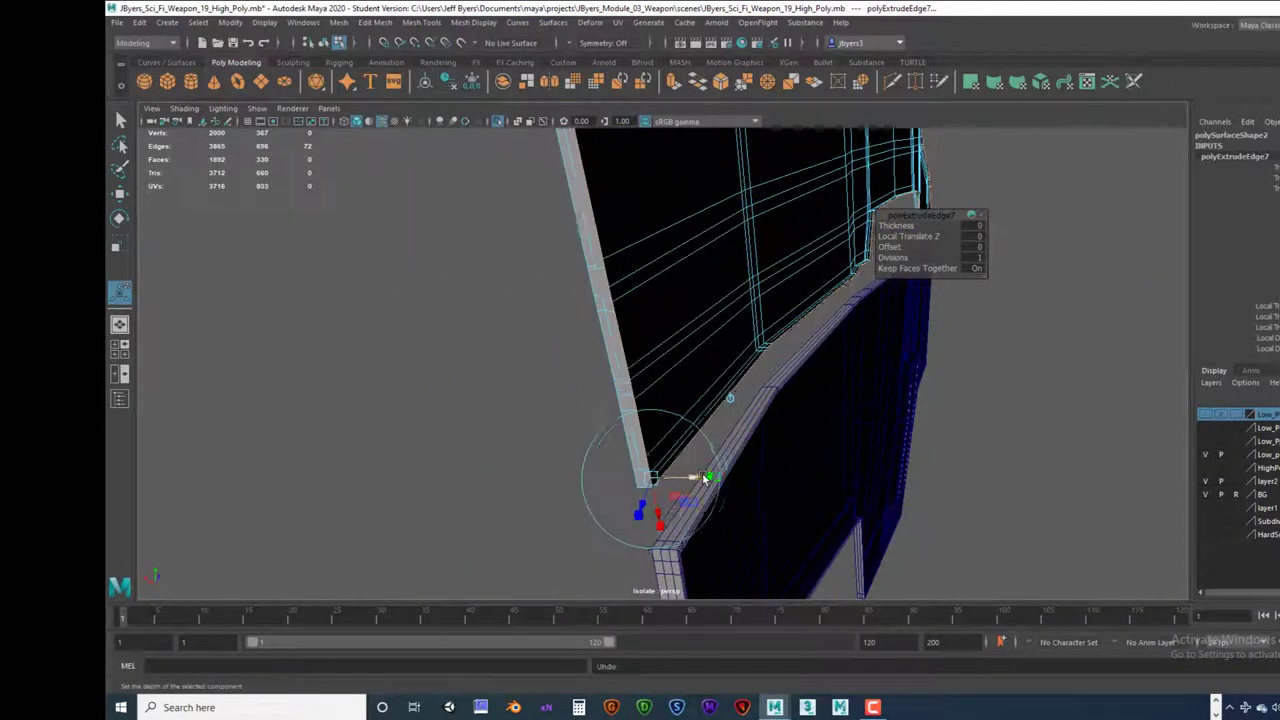
Step: Extrude the rear border edges once more and pull them back to match the lower panel's wall thickness
{"action": "key", "text": "ctrl+e"}
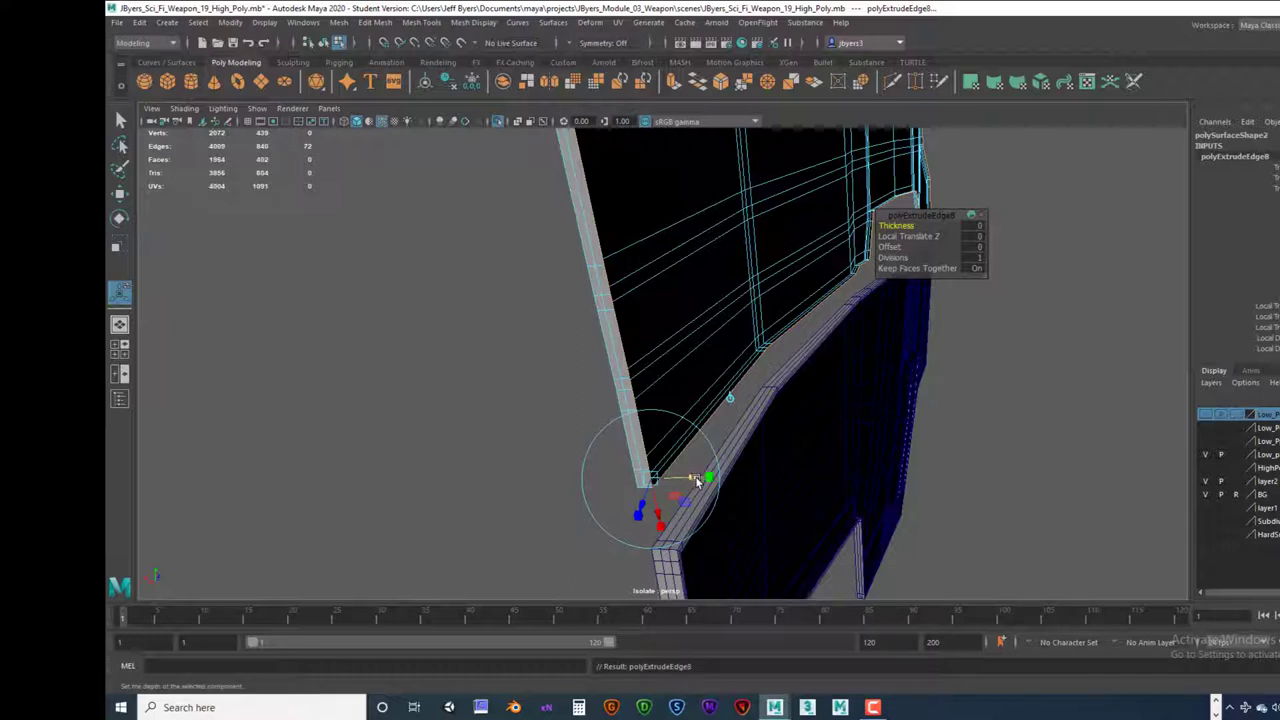
{"action": "left_click_drag", "start_coordinate": [697, 481], "coordinate": [693, 479]}
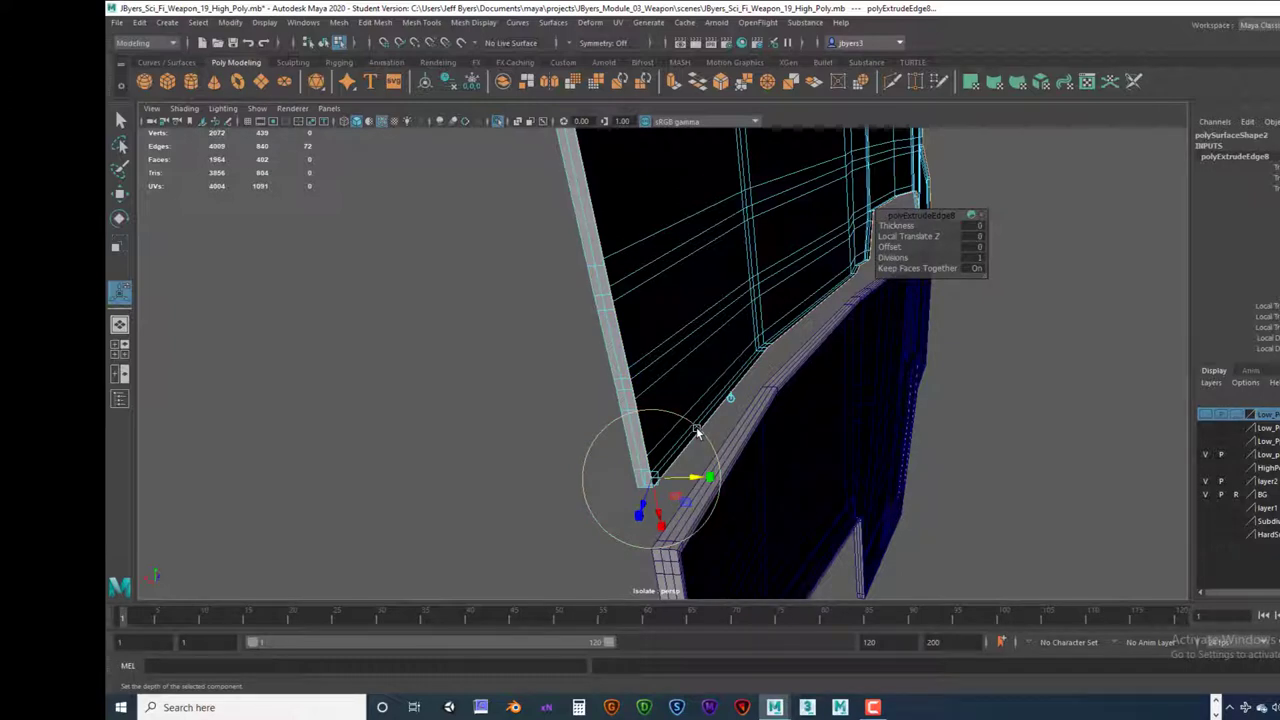
{"action": "left_click_drag", "start_coordinate": [695, 480], "coordinate": [703, 480]}
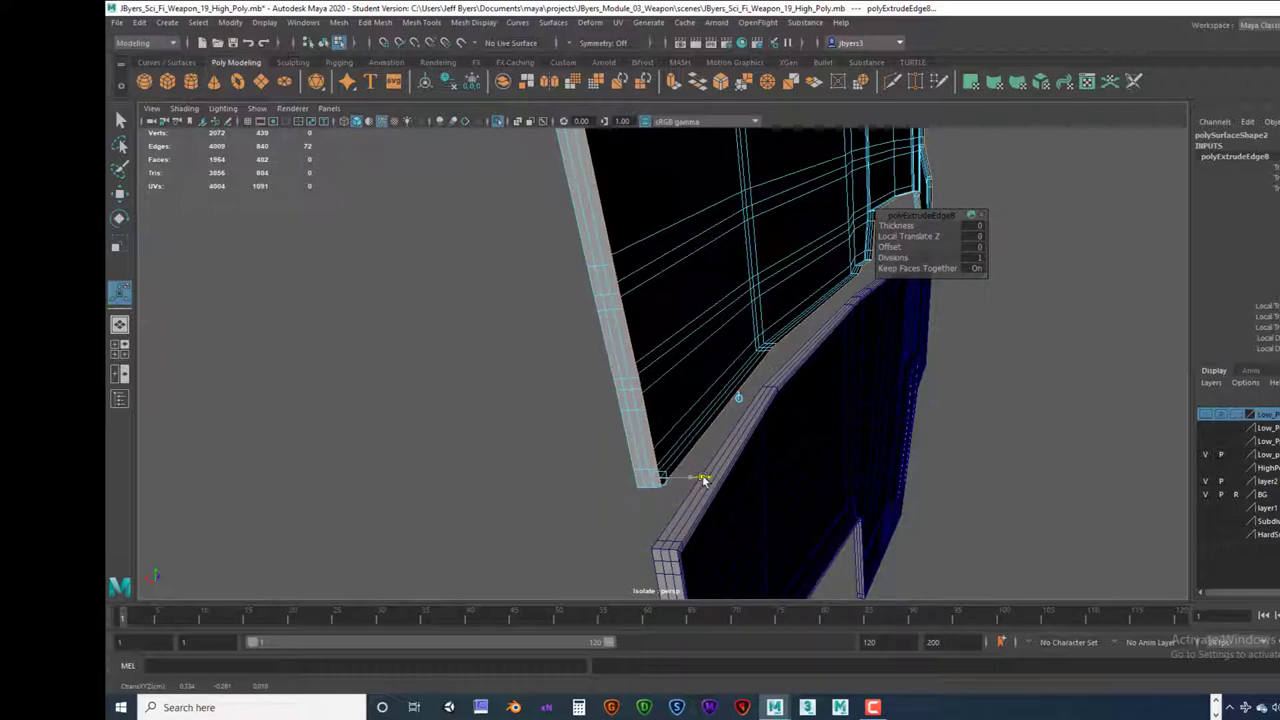
{"action": "left_click_drag", "start_coordinate": [703, 480], "coordinate": [704, 480]}
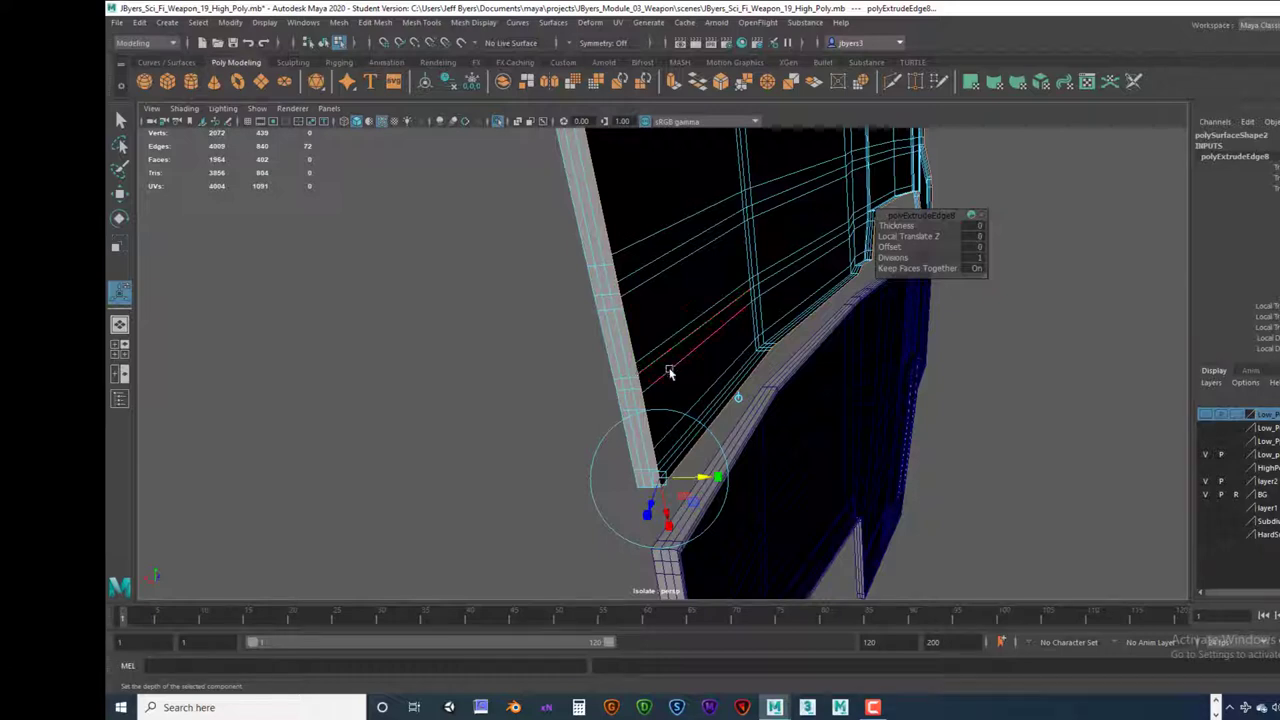
Step: Try pulling the existing rear border ring inward with a local translate Z of -0.011, and undo it
{"action": "left_click_drag", "start_coordinate": [681, 376], "coordinate": [670, 375], "text": "alt"}
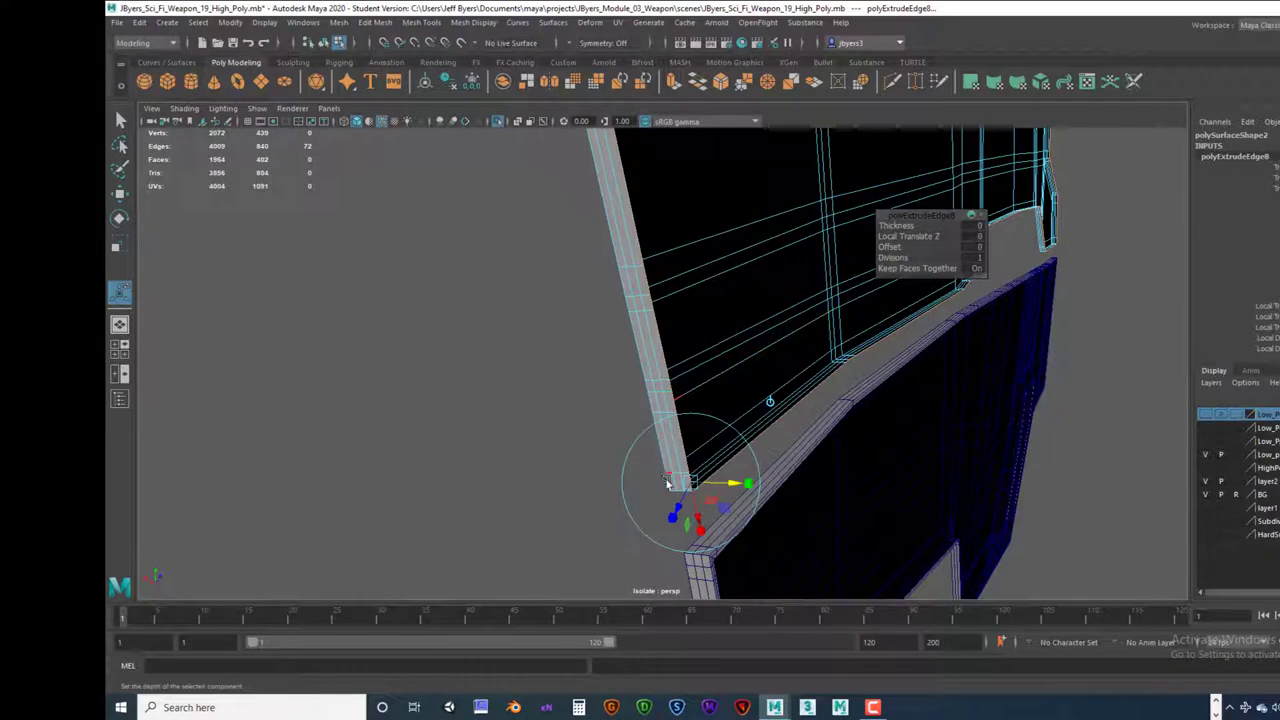
{"action": "left_click_drag", "start_coordinate": [672, 486], "coordinate": [686, 491]}
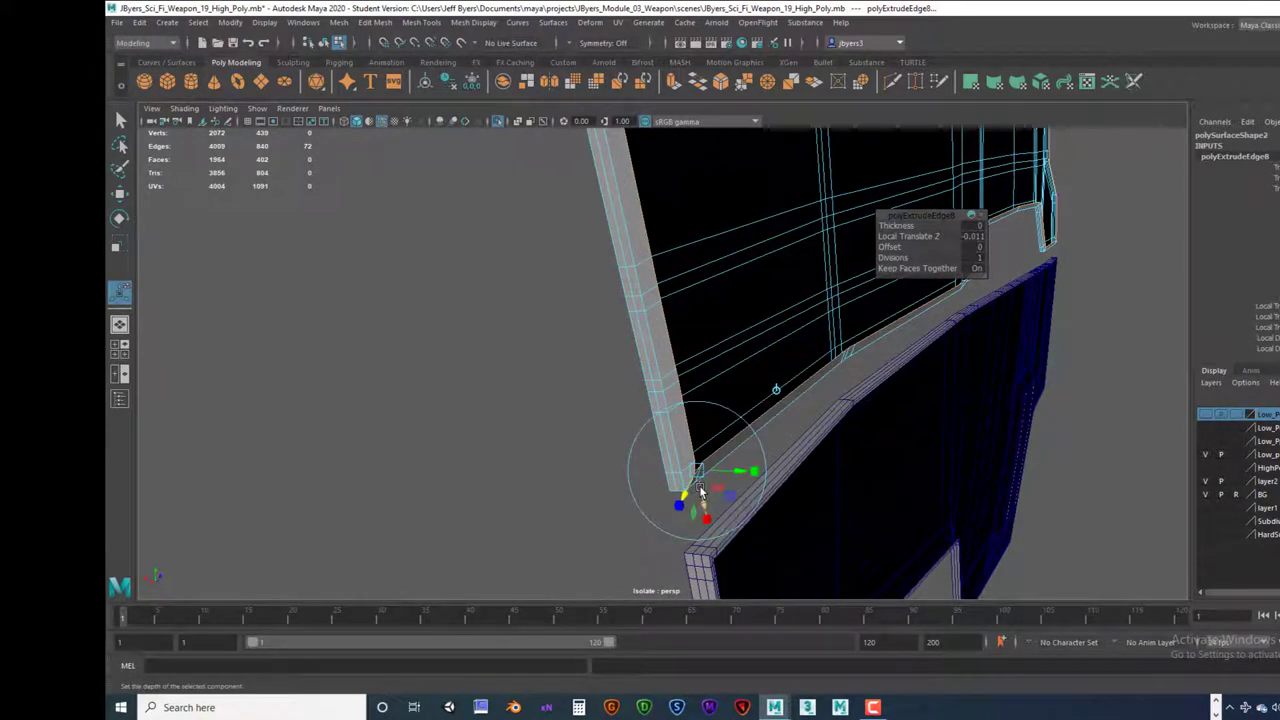
{"action": "key", "text": "ctrl+z"}
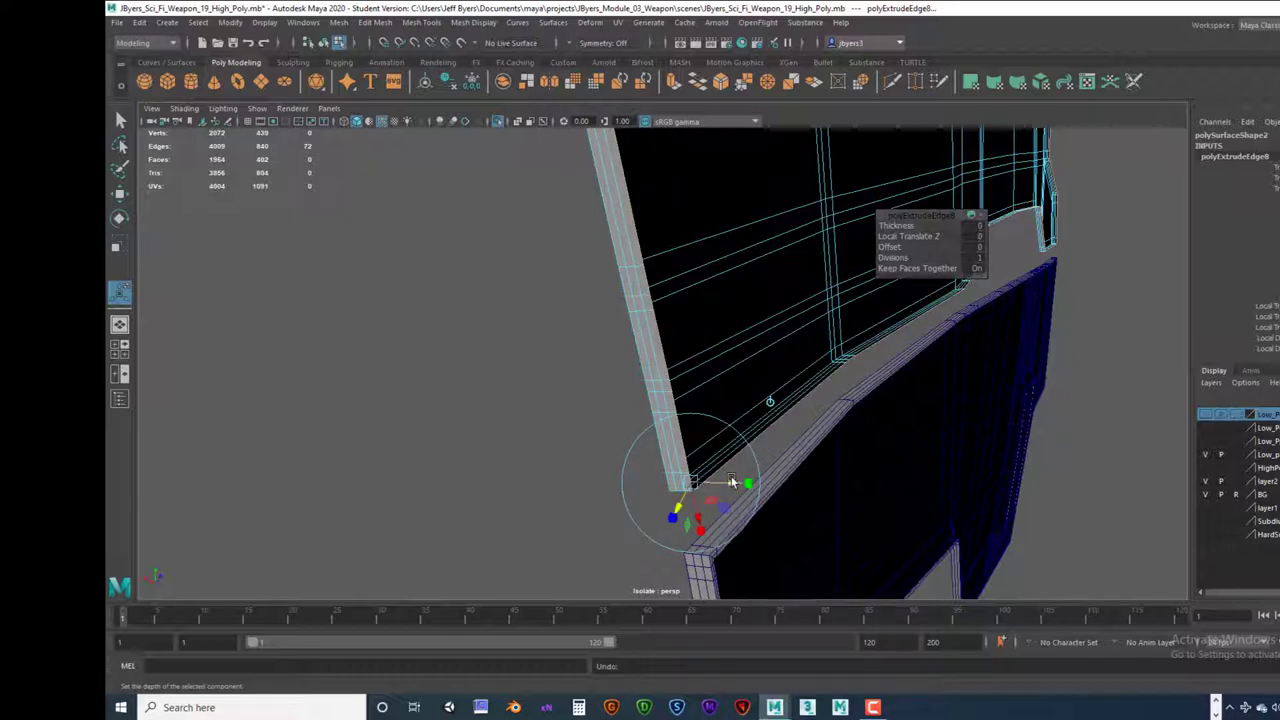
Step: Extrude the rear border inward as a narrow lip with a local translate Z of -0.006, and check its corner
{"action": "key", "text": "ctrl+e"}
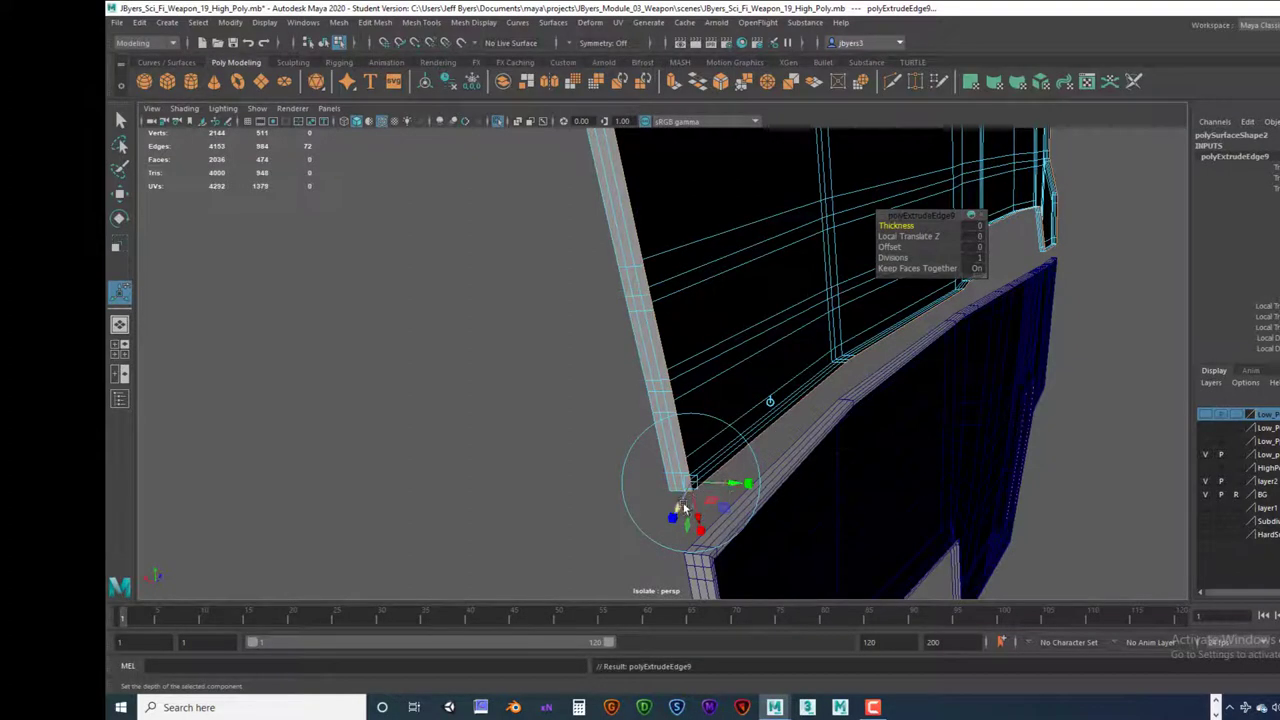
{"action": "mouse_move", "coordinate": [680, 508]}
{"action": "left_mouse_down"}
{"action": "mouse_move", "coordinate": [697, 495]}
{"action": "mouse_move", "coordinate": [681, 451]}
{"action": "left_mouse_up"}
{"action": "middle_click_drag", "start_coordinate": [681, 451], "coordinate": [588, 376], "text": "alt"}
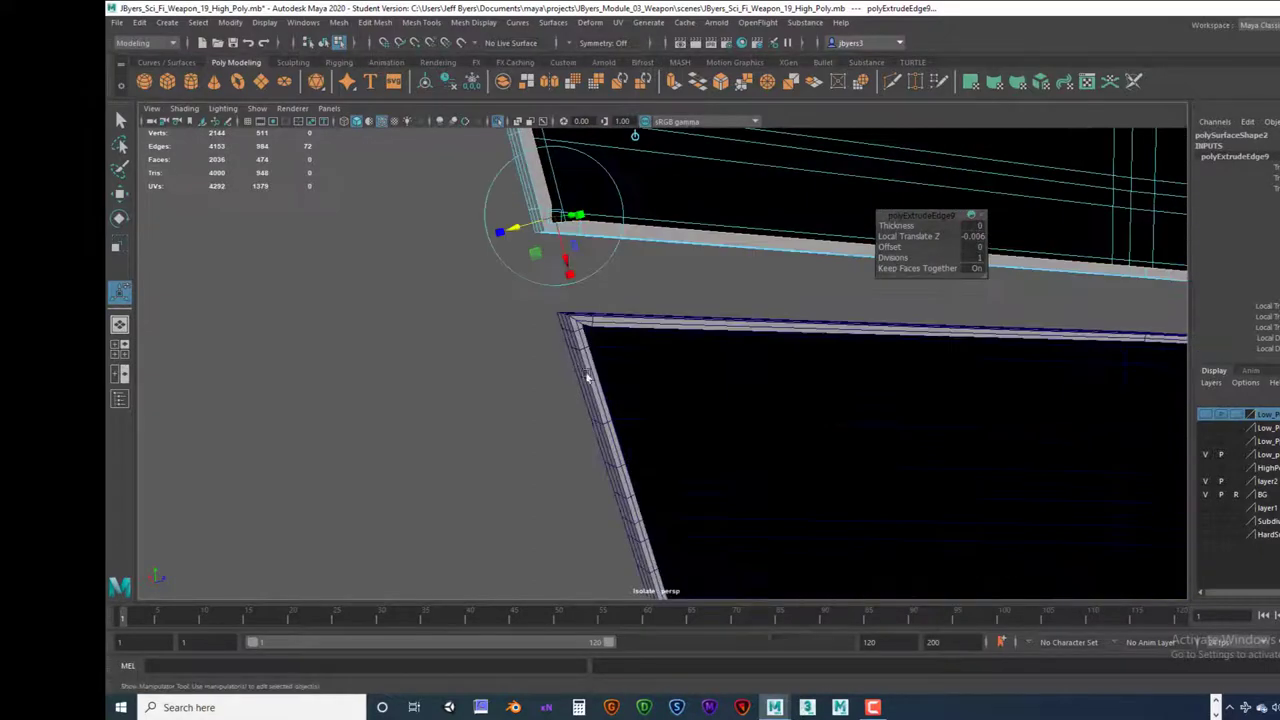
{"action": "scroll", "coordinate": [601, 320], "scroll_direction": "up", "scroll_amount": 4}
{"action": "middle_click_drag", "start_coordinate": [603, 317], "coordinate": [633, 415], "text": "alt"}
{"action": "left_click_drag", "start_coordinate": [633, 415], "coordinate": [672, 448], "text": "alt"}
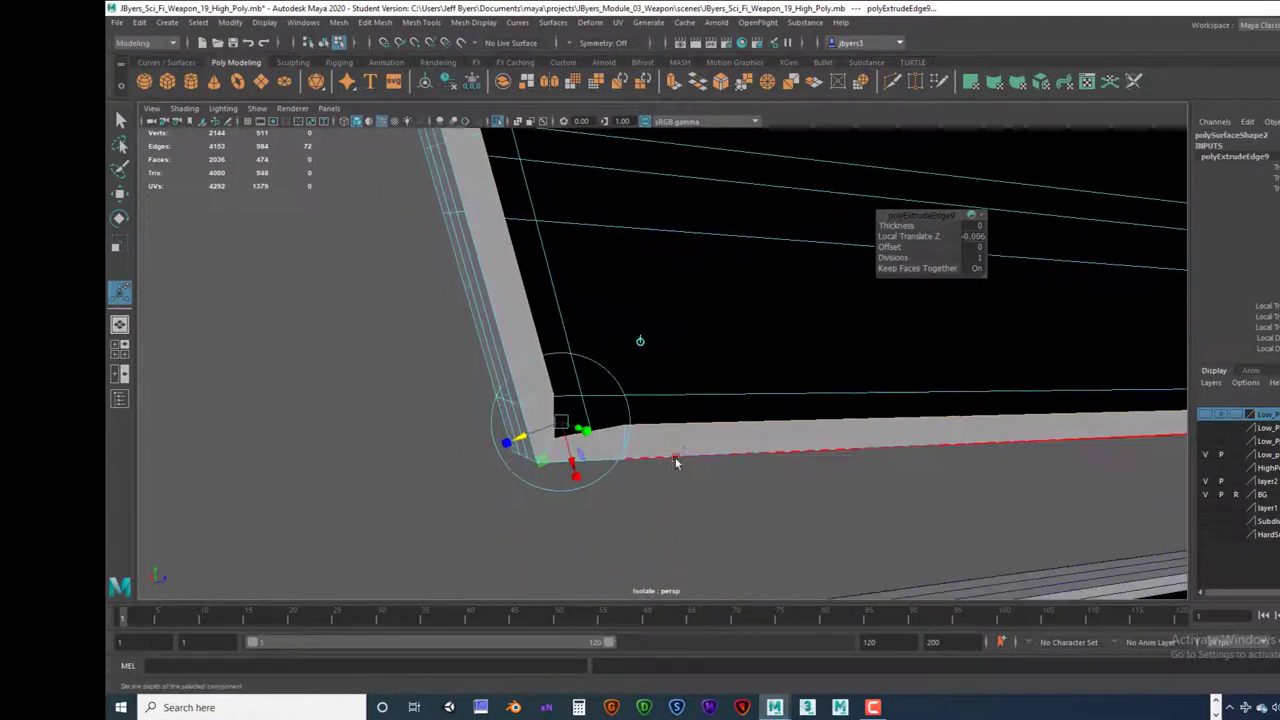
Step: Insert a supporting edge loop around the side panel's rear lip, close to its outer edge
{"action": "right_click_drag", "start_coordinate": [681, 444], "coordinate": [620, 344]}
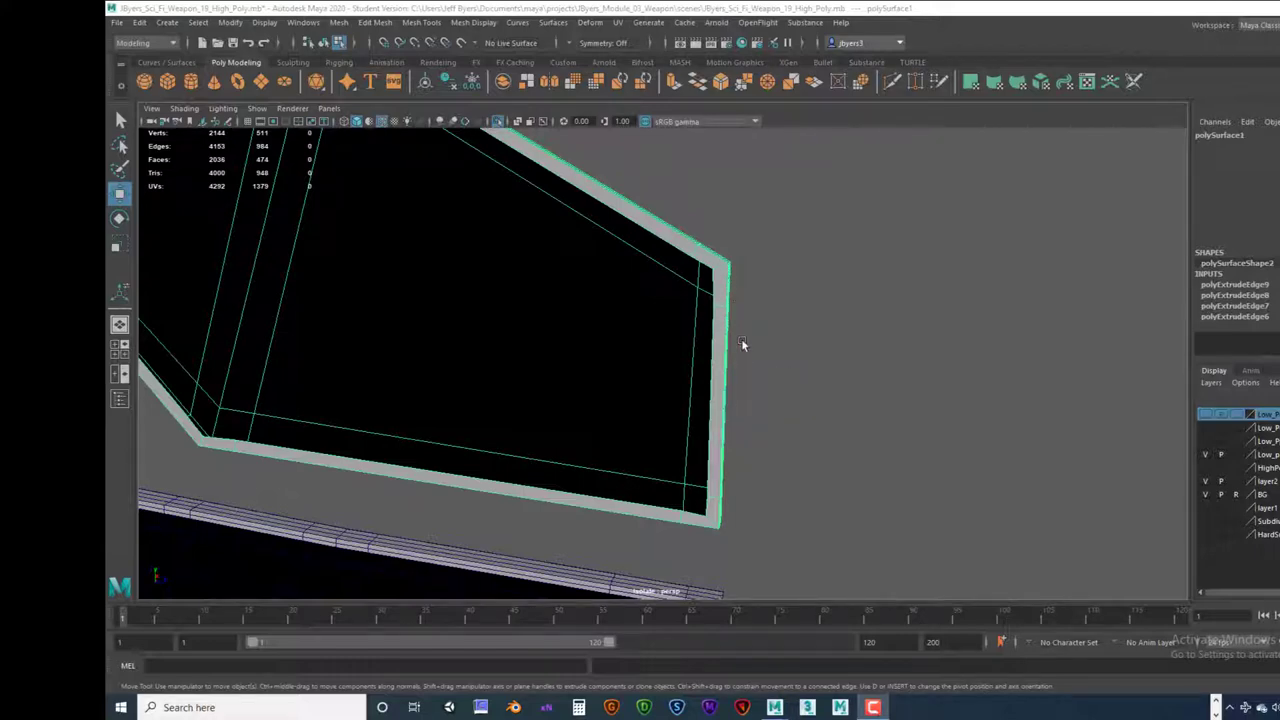
{"action": "middle_click_drag", "start_coordinate": [739, 338], "coordinate": [720, 224], "text": "alt"}
{"action": "left_click_drag", "start_coordinate": [724, 285], "coordinate": [718, 226], "text": "alt"}
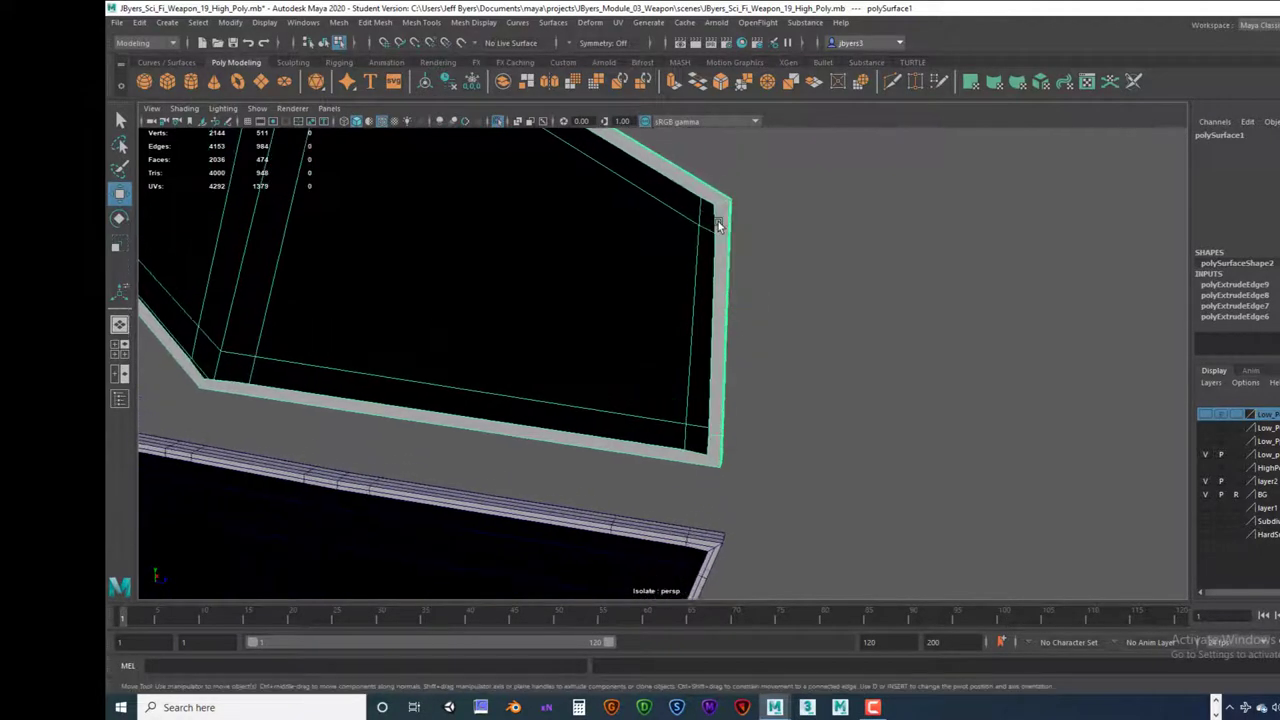
{"action": "right_click_drag", "start_coordinate": [716, 203], "coordinate": [650, 222], "text": "shift"}
{"action": "left_click", "coordinate": [722, 204]}
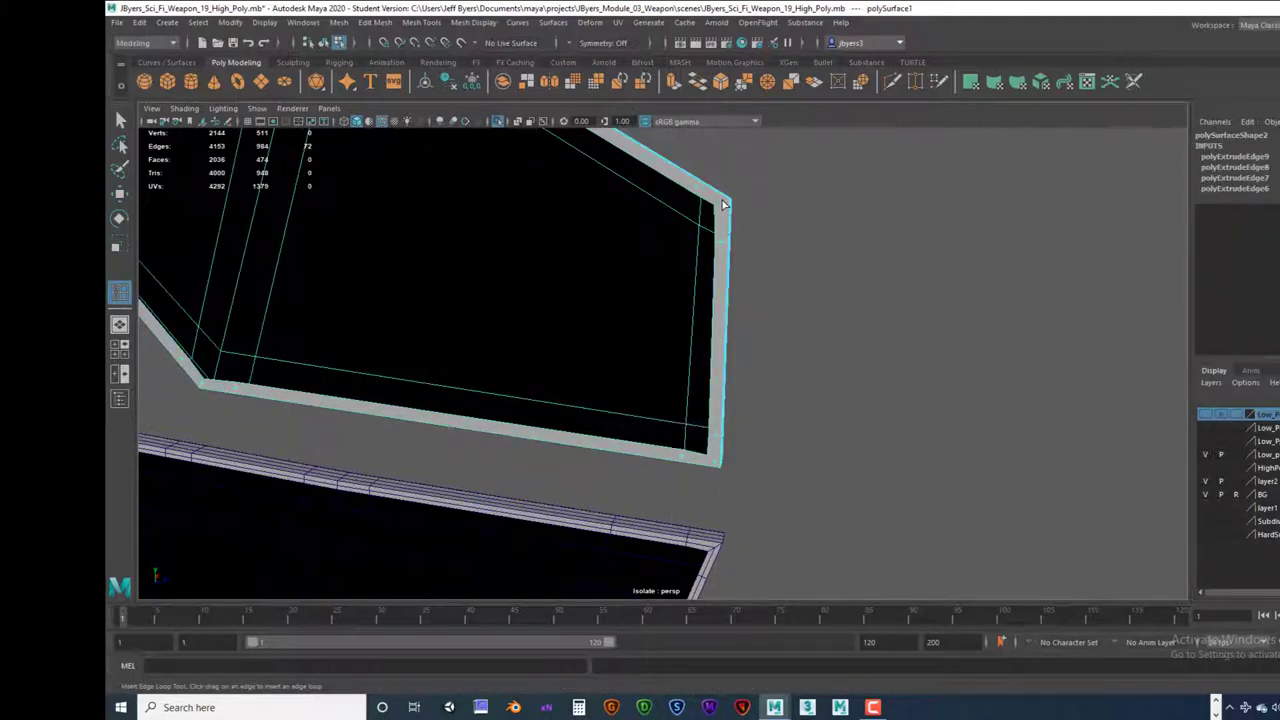
{"action": "left_click", "coordinate": [725, 202]}
{"action": "scroll", "coordinate": [786, 315], "scroll_direction": "down", "scroll_amount": 4}
{"action": "scroll", "coordinate": [787, 319], "scroll_direction": "down", "scroll_amount": 2}
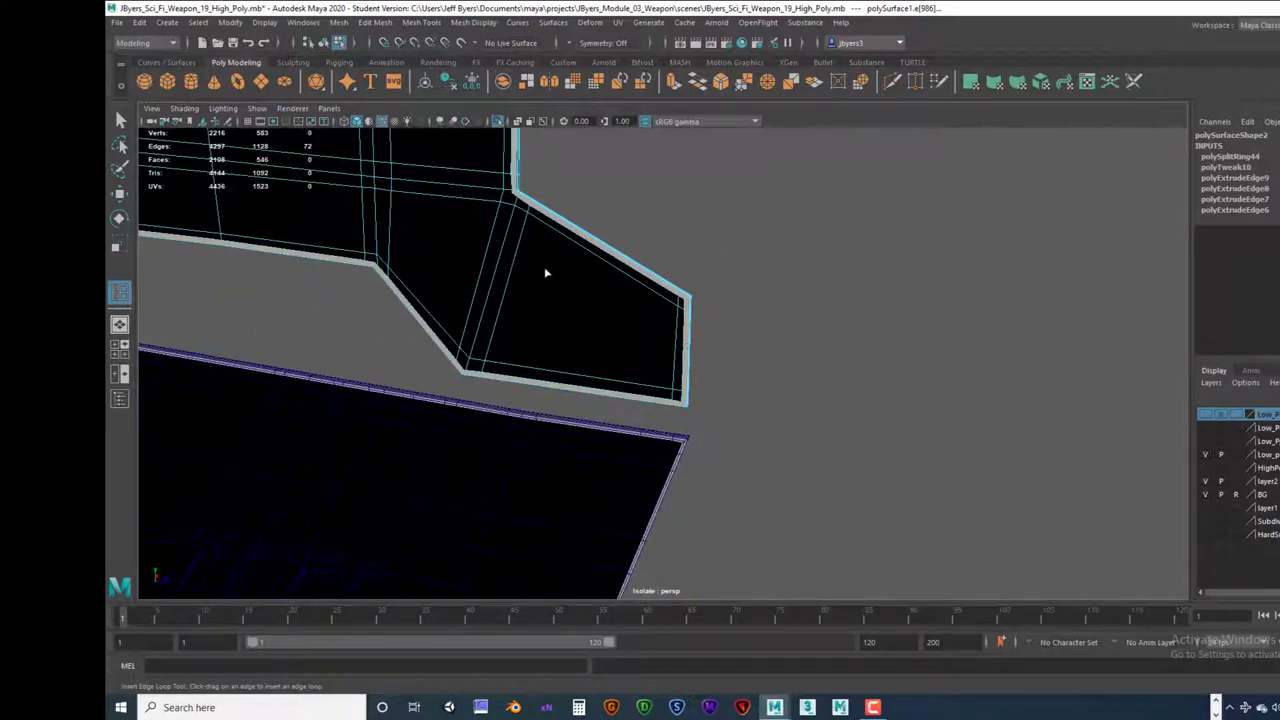
Step: Leave the edge loop tool, deselect the side panel, and inspect its front face beside the lower panel
{"action": "key", "text": "q"}
{"action": "right_click", "coordinate": [532, 223]}
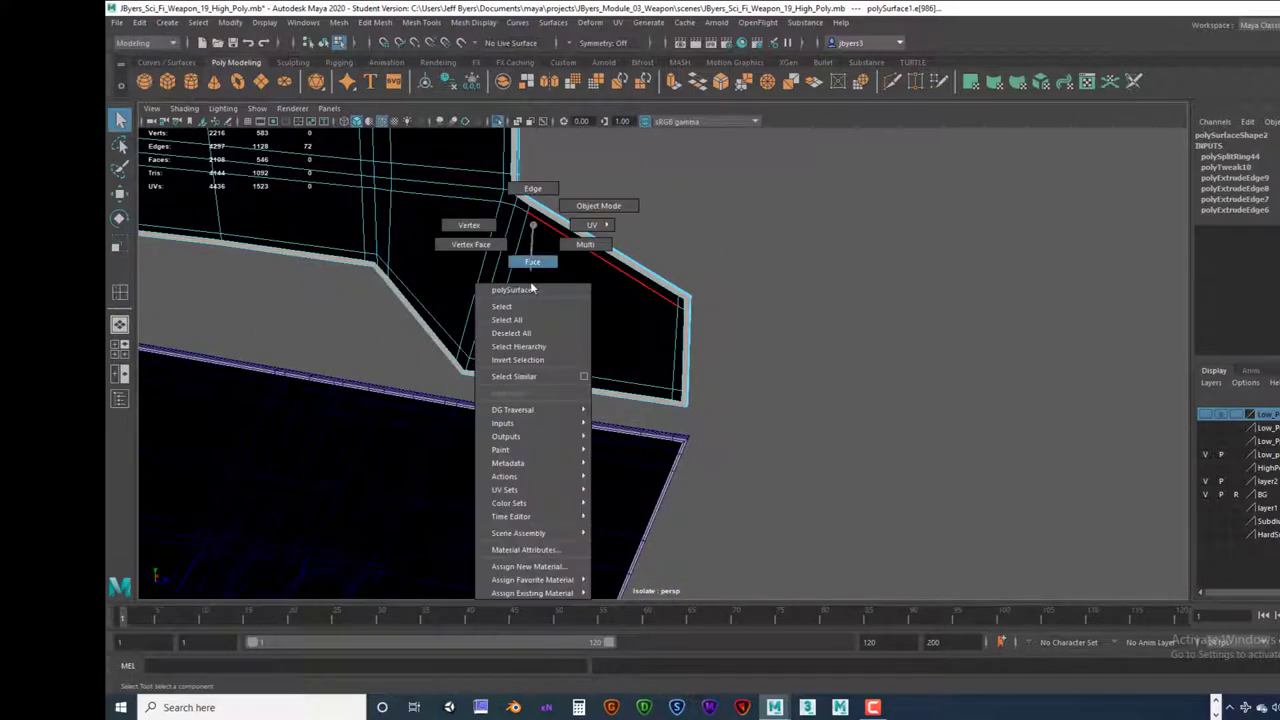
{"action": "right_click_drag", "start_coordinate": [530, 304], "coordinate": [530, 306]}
{"action": "left_click", "coordinate": [760, 275]}
{"action": "left_click_drag", "start_coordinate": [755, 280], "coordinate": [530, 272], "text": "alt"}
{"action": "middle_click_drag", "start_coordinate": [530, 272], "coordinate": [585, 365], "text": "alt"}
{"action": "left_click_drag", "start_coordinate": [585, 365], "coordinate": [517, 369], "text": "alt"}
{"action": "right_click_drag", "start_coordinate": [517, 369], "coordinate": [489, 284], "text": "alt"}
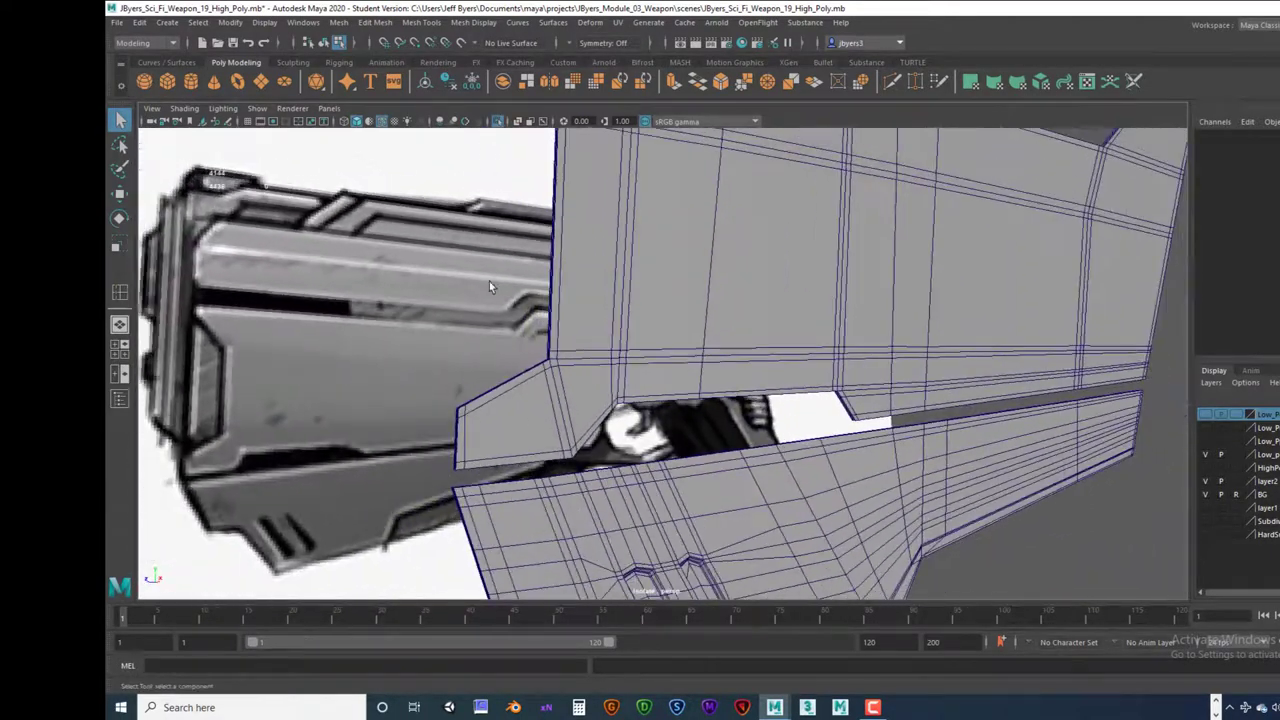
Step: Switch the side panel to smooth mesh preview and deselect it
{"action": "left_click_drag", "start_coordinate": [489, 284], "coordinate": [645, 350], "text": "alt"}
{"action": "right_click_drag", "start_coordinate": [645, 350], "coordinate": [522, 322], "text": "alt"}
{"action": "left_click_drag", "start_coordinate": [522, 322], "coordinate": [560, 318], "text": "alt"}
{"action": "right_click_drag", "start_coordinate": [619, 308], "coordinate": [617, 372]}
{"action": "left_click", "coordinate": [612, 374]}
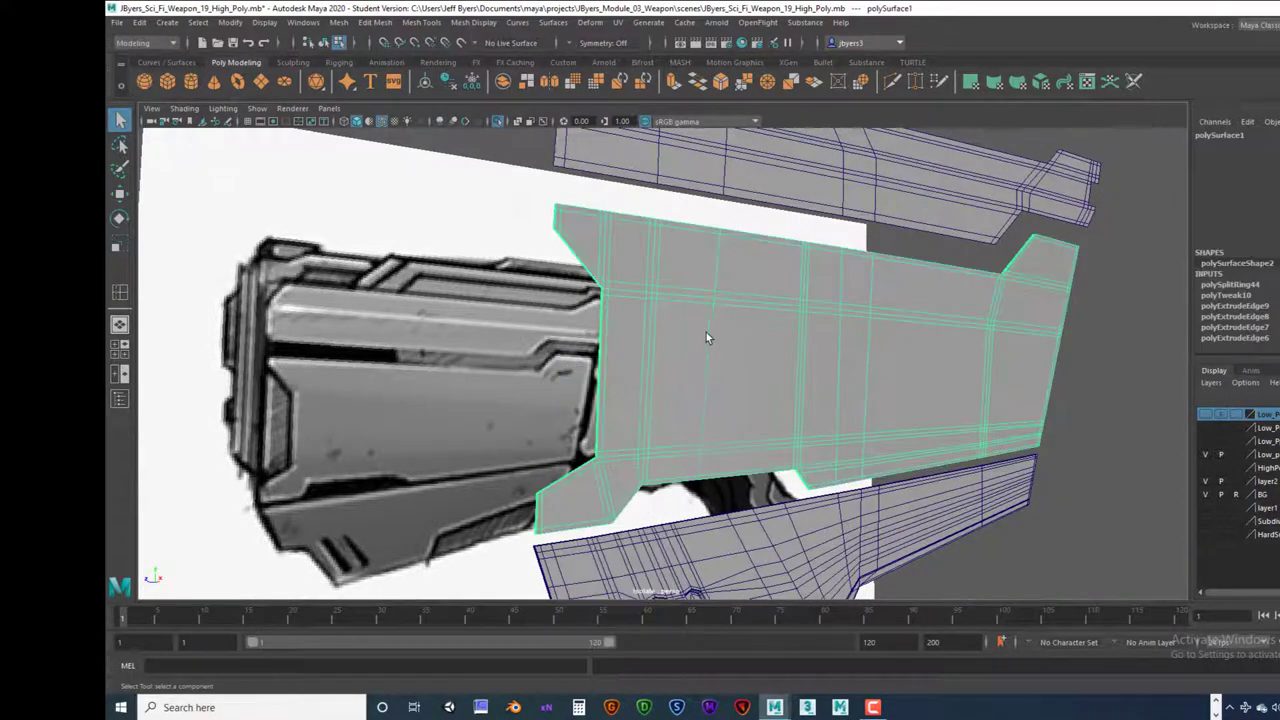
{"action": "key", "text": "3"}
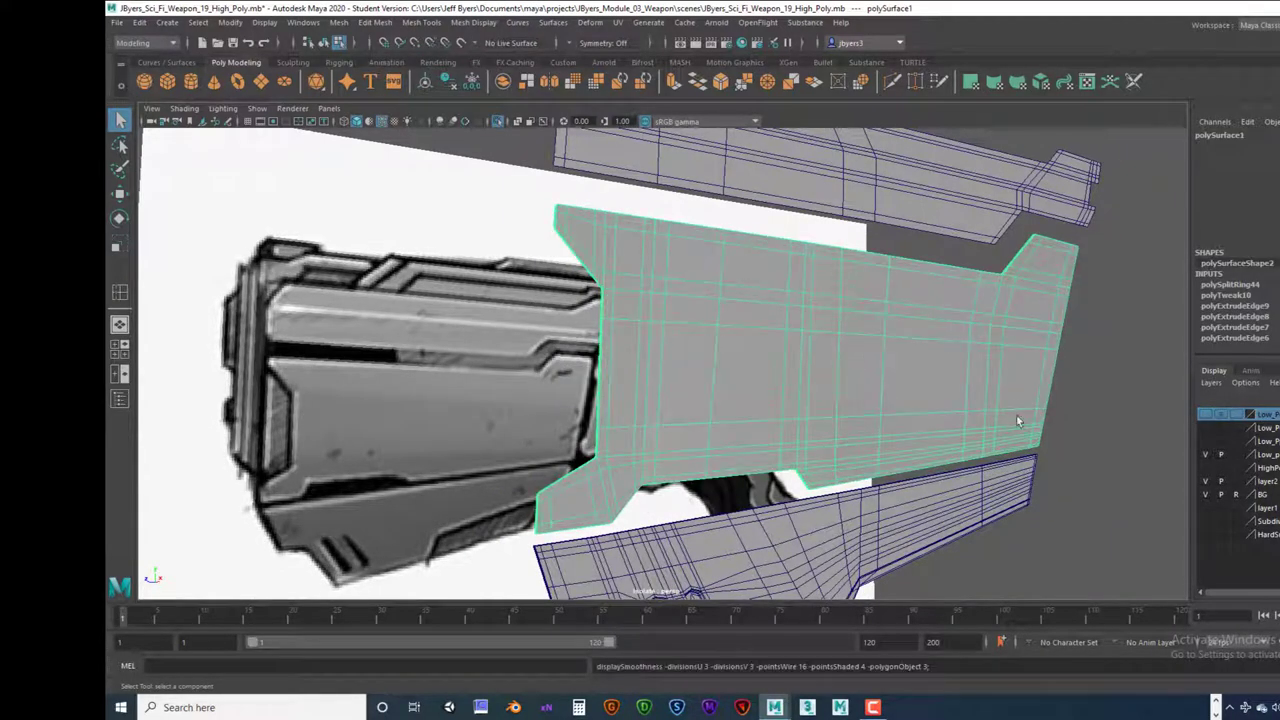
{"action": "left_click", "coordinate": [1088, 424]}
{"action": "left_click_drag", "start_coordinate": [897, 409], "coordinate": [860, 405], "text": "alt"}
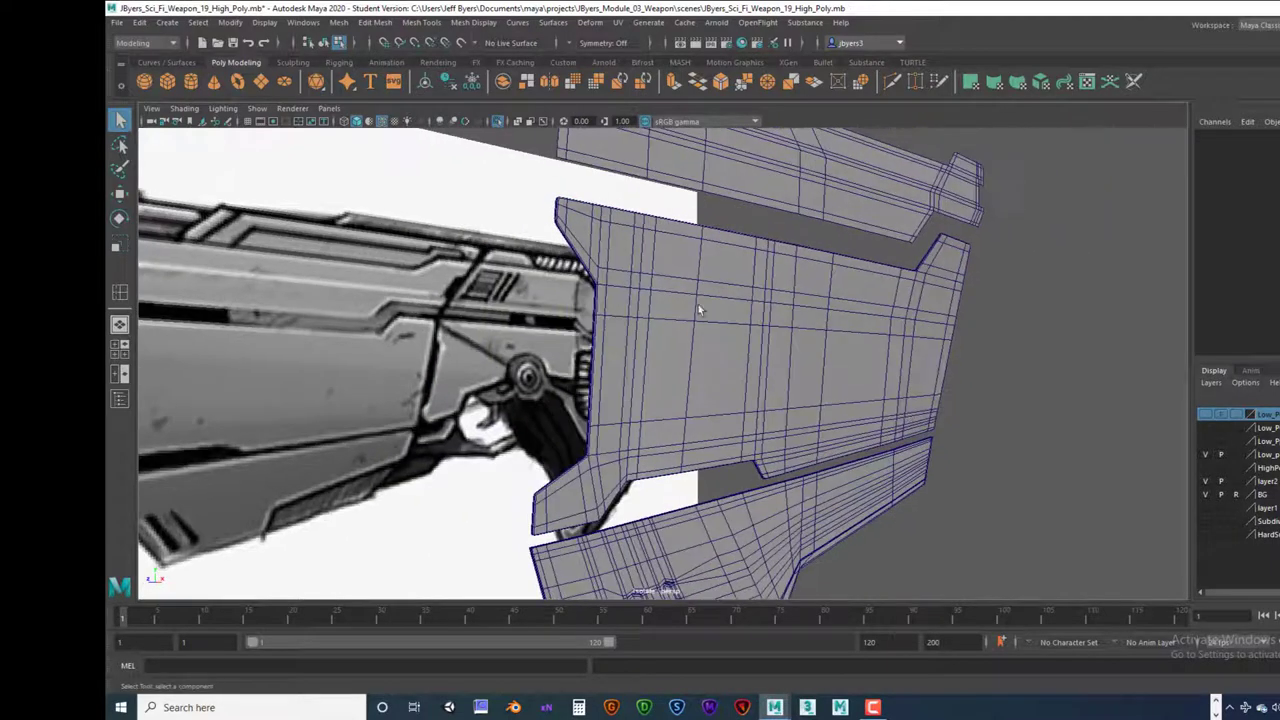
Step: Hide the wireframe overlay on the shaded models and inspect the smoothed side panel's surface and borders
{"action": "left_click", "coordinate": [387, 121]}
{"action": "mouse_move", "coordinate": [920, 315]}
{"action": "left_mouse_down", "text": "alt"}
{"action": "mouse_move", "coordinate": [1080, 343]}
{"action": "mouse_move", "coordinate": [904, 320]}
{"action": "mouse_move", "coordinate": [900, 246]}
{"action": "mouse_move", "coordinate": [854, 260]}
{"action": "left_mouse_up", "text": "alt"}
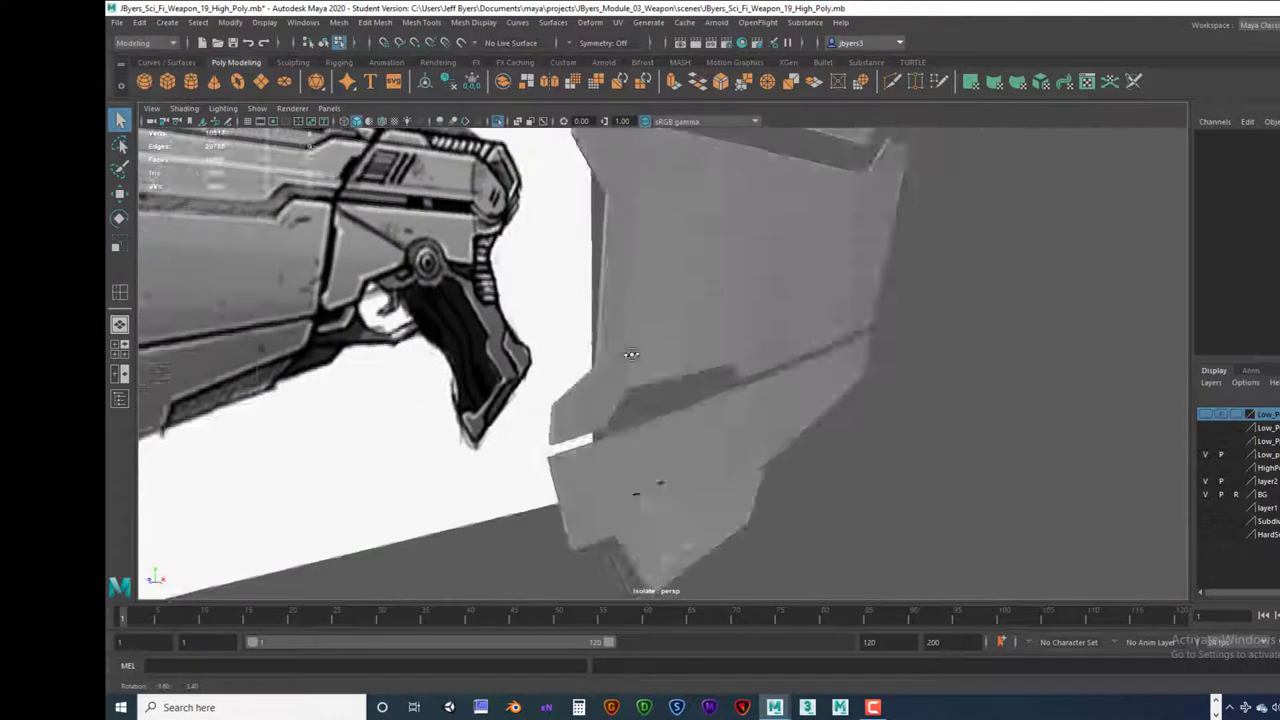
{"action": "left_click_drag", "start_coordinate": [632, 354], "coordinate": [634, 355], "text": "alt"}
{"action": "middle_click_drag", "start_coordinate": [651, 288], "coordinate": [640, 366], "text": "alt"}
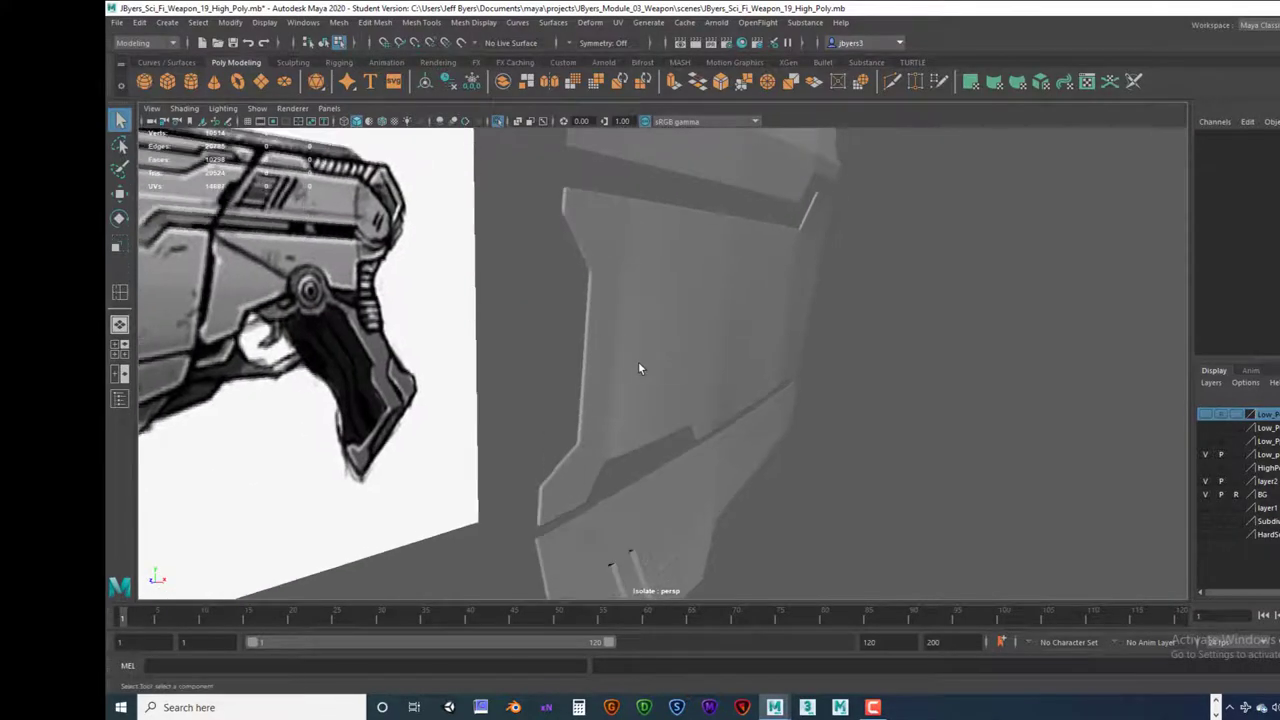
{"action": "left_click_drag", "start_coordinate": [640, 366], "coordinate": [662, 360], "text": "alt"}
{"action": "right_click_drag", "start_coordinate": [662, 360], "coordinate": [743, 326], "text": "alt"}
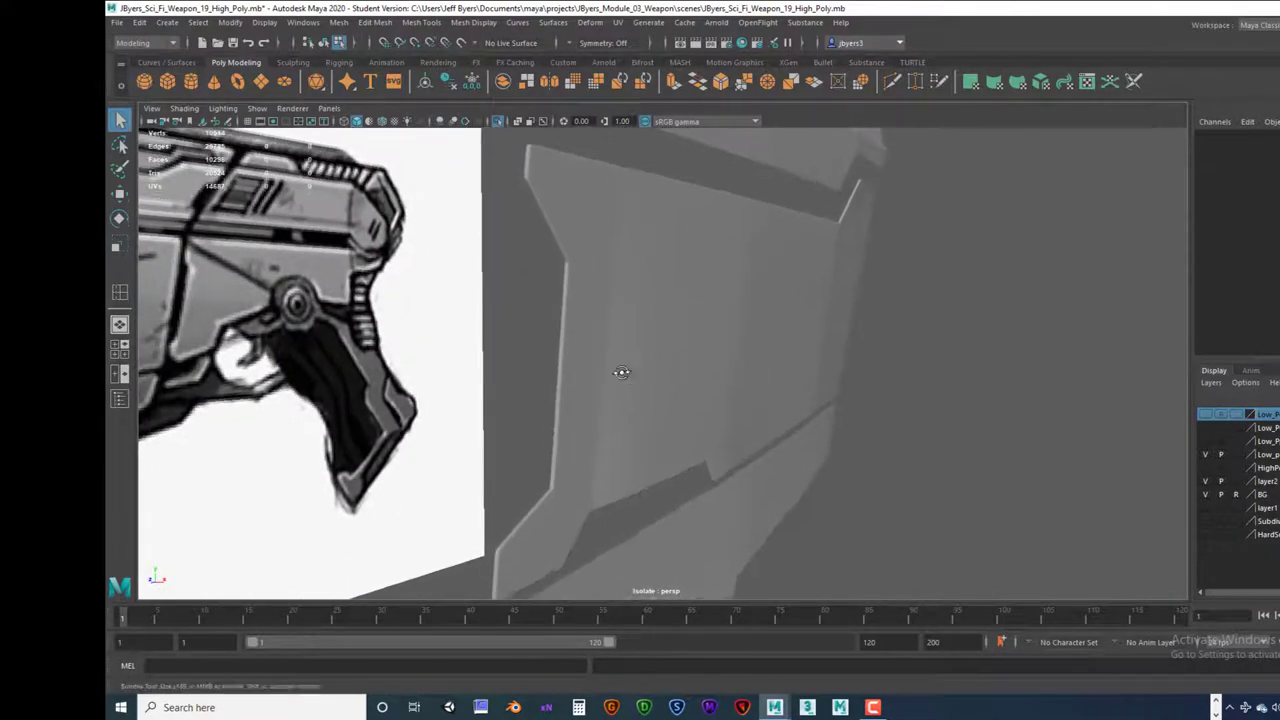
{"action": "left_click_drag", "start_coordinate": [623, 371], "coordinate": [618, 377], "text": "alt"}
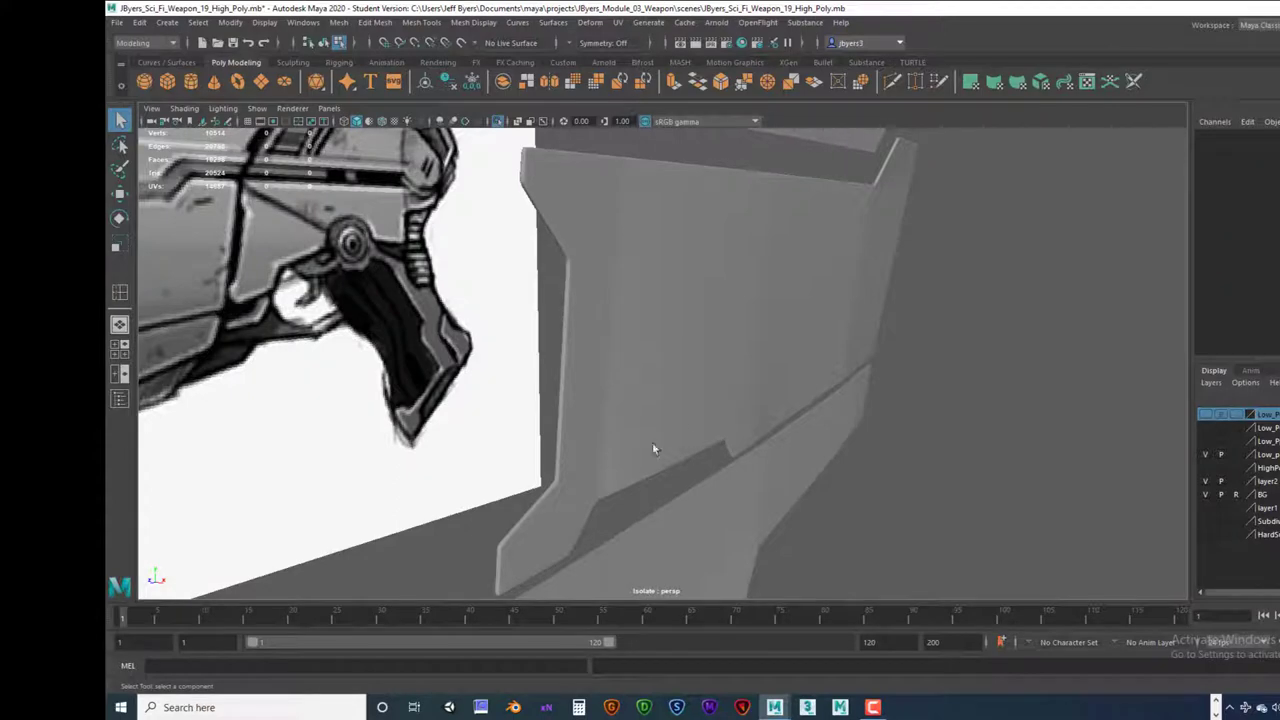
{"action": "left_click_drag", "start_coordinate": [652, 449], "coordinate": [635, 267], "text": "alt"}
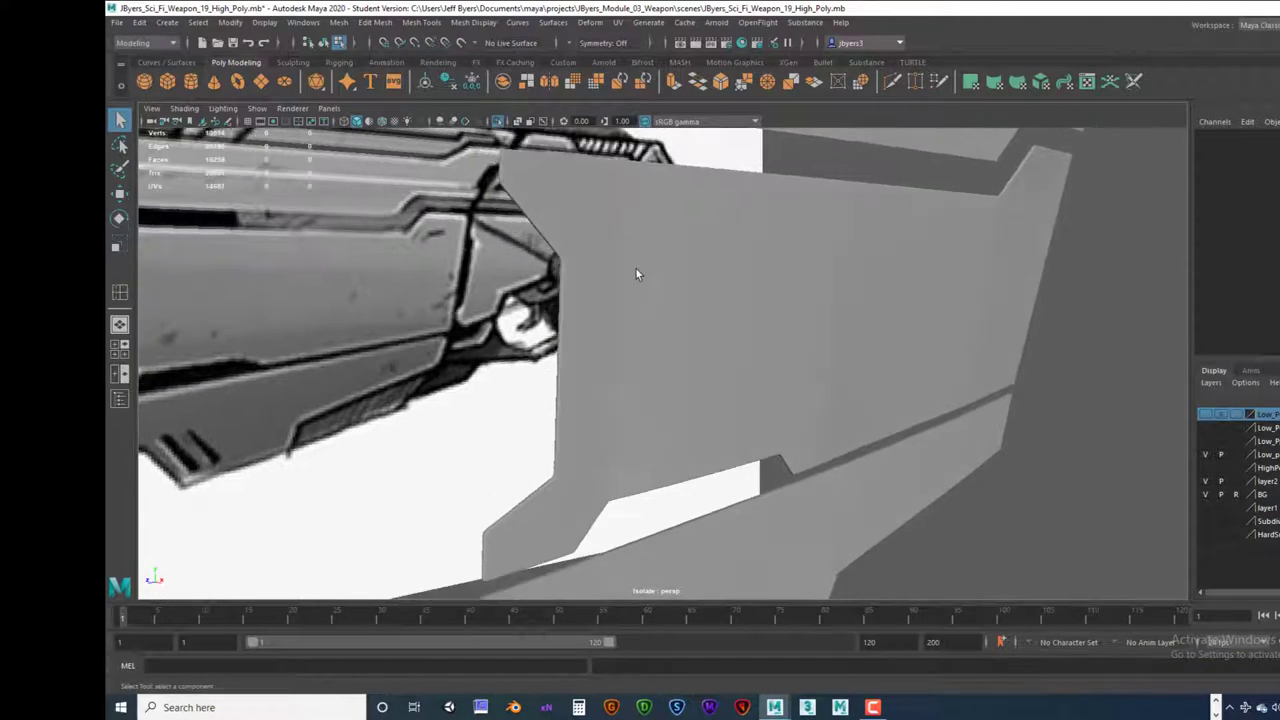
Step: Return the side panel to its unsmoothed display and switch it back to object mode
{"action": "left_click", "coordinate": [635, 267]}
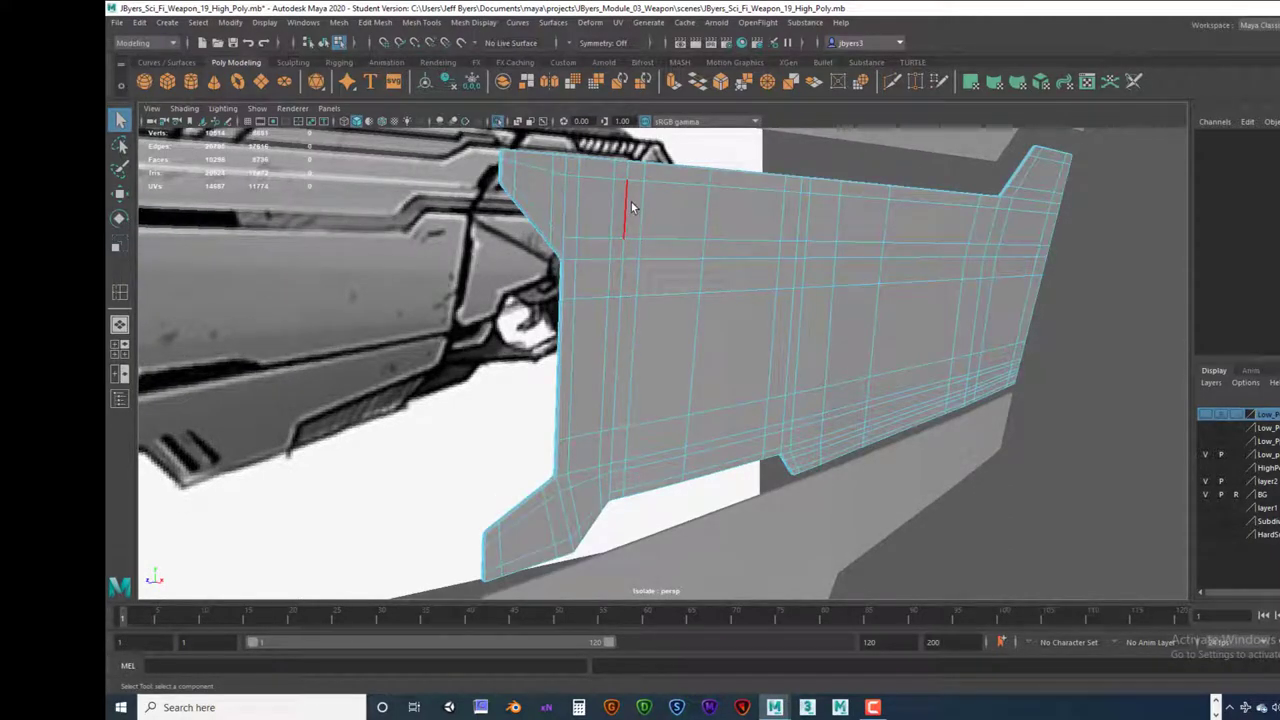
{"action": "key", "text": "1"}
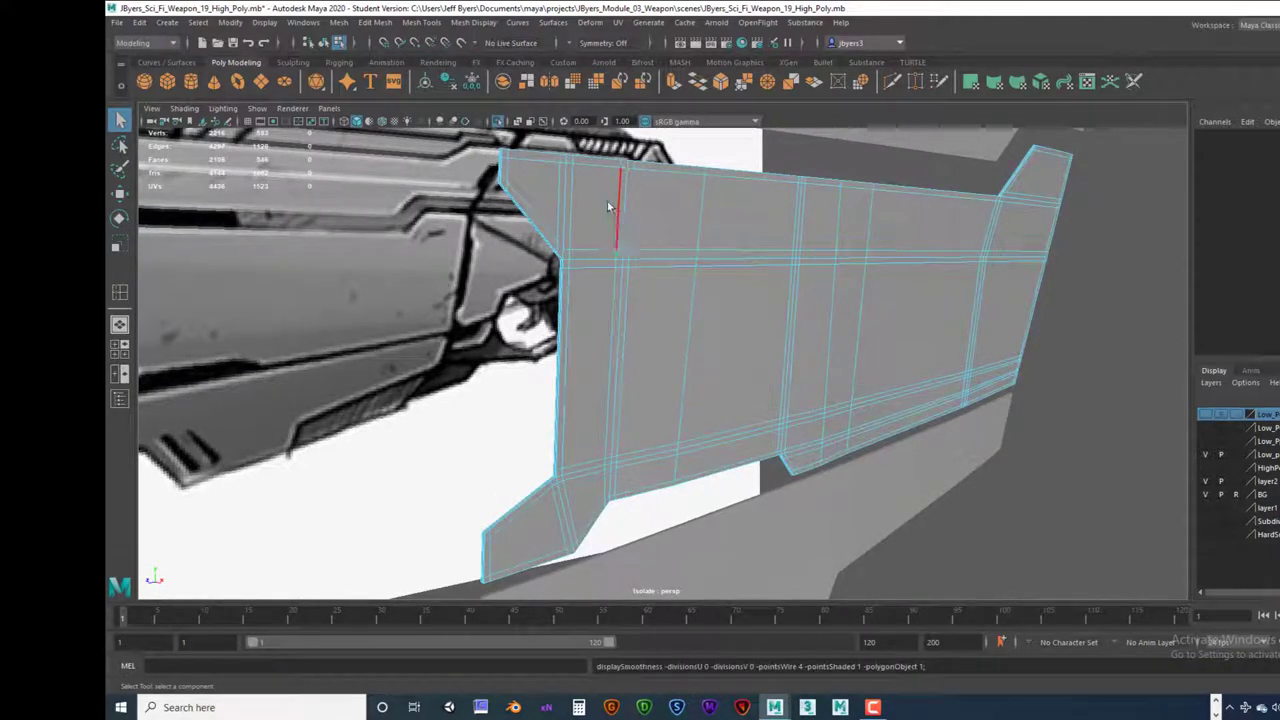
{"action": "right_click_drag", "start_coordinate": [607, 206], "coordinate": [592, 286]}
Step: Examine the spacing of the side panel's edge loops around its corners and across its front face
{"action": "left_click_drag", "start_coordinate": [649, 278], "coordinate": [660, 326], "text": "alt"}
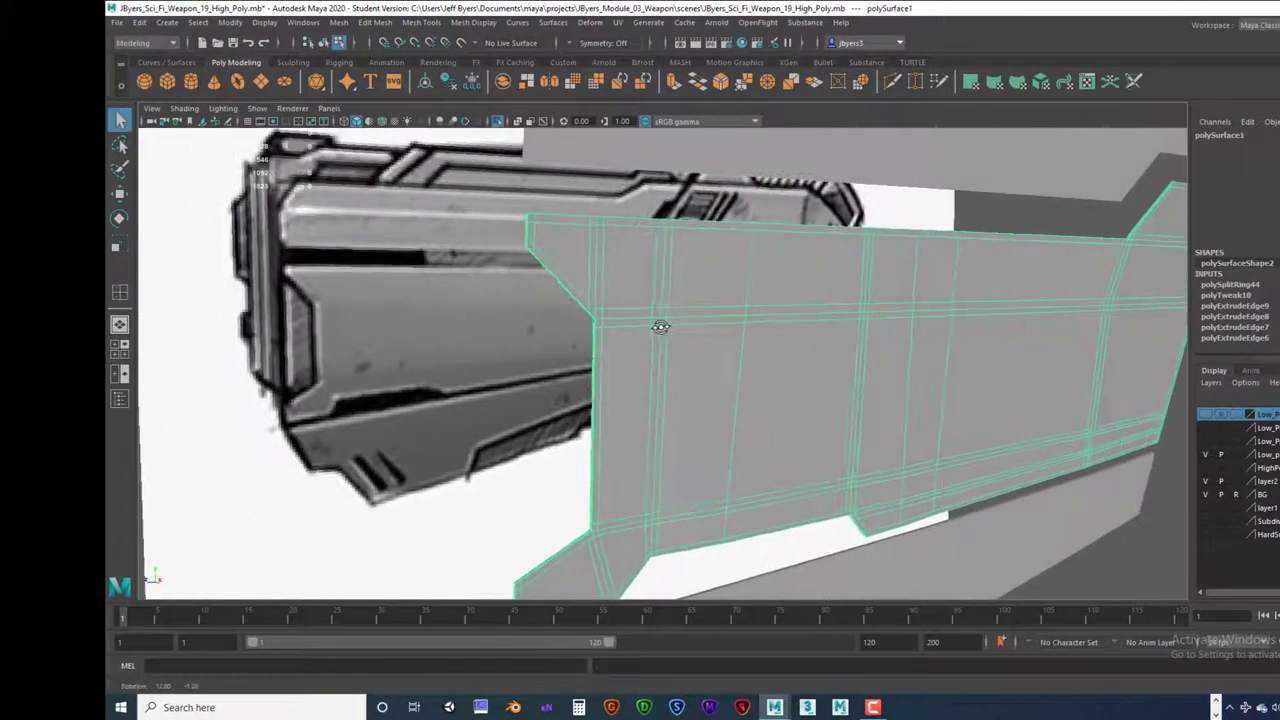
{"action": "scroll", "coordinate": [772, 326], "scroll_direction": "up", "scroll_amount": 2}
{"action": "left_click_drag", "start_coordinate": [627, 247], "coordinate": [701, 282], "text": "alt"}
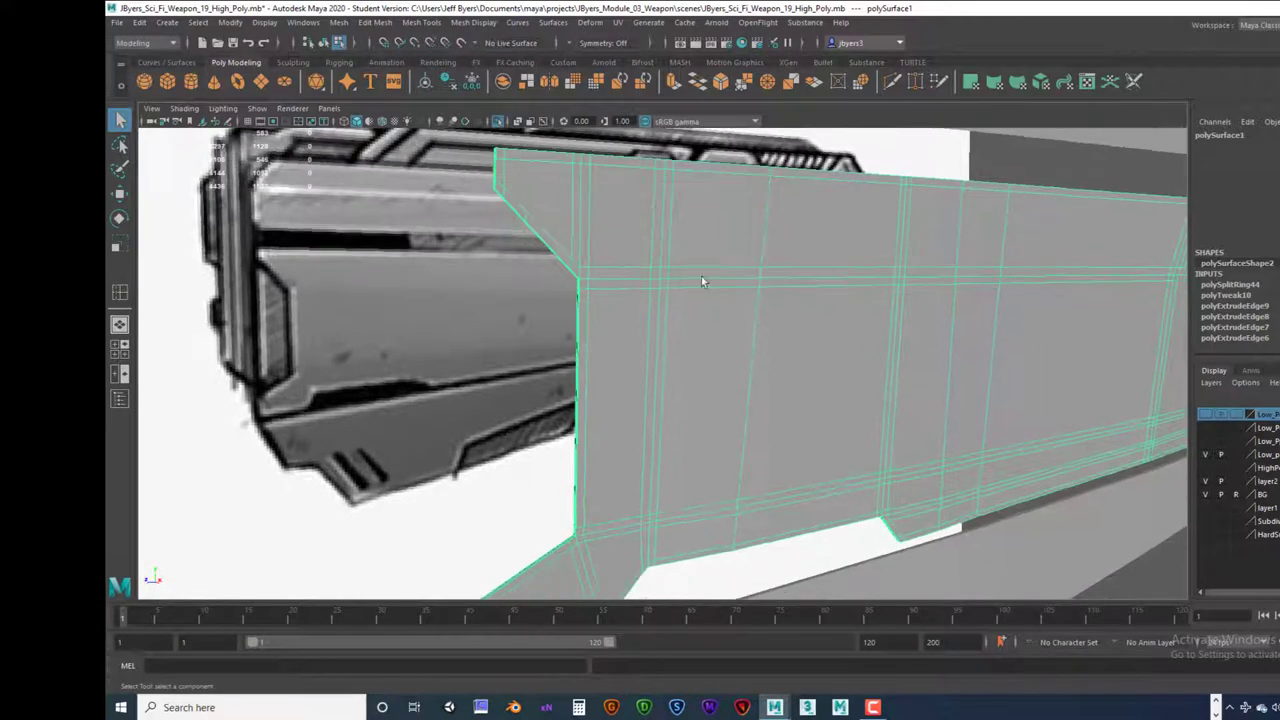
{"action": "mouse_move", "coordinate": [865, 365]}
{"action": "left_mouse_down", "text": "alt"}
{"action": "mouse_move", "coordinate": [851, 320]}
{"action": "mouse_move", "coordinate": [871, 377]}
{"action": "left_mouse_up", "text": "alt"}
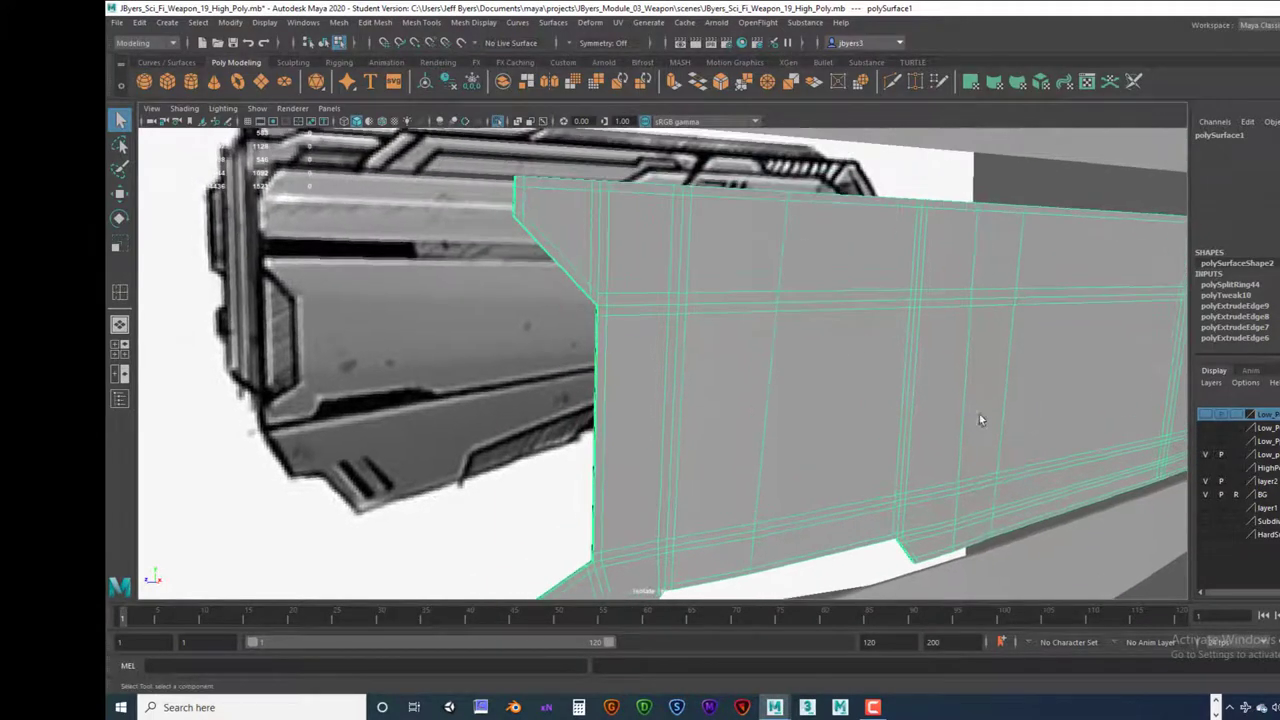
{"action": "left_click_drag", "start_coordinate": [979, 420], "coordinate": [929, 260], "text": "alt"}
{"action": "left_click_drag", "start_coordinate": [943, 349], "coordinate": [648, 204], "text": "alt"}
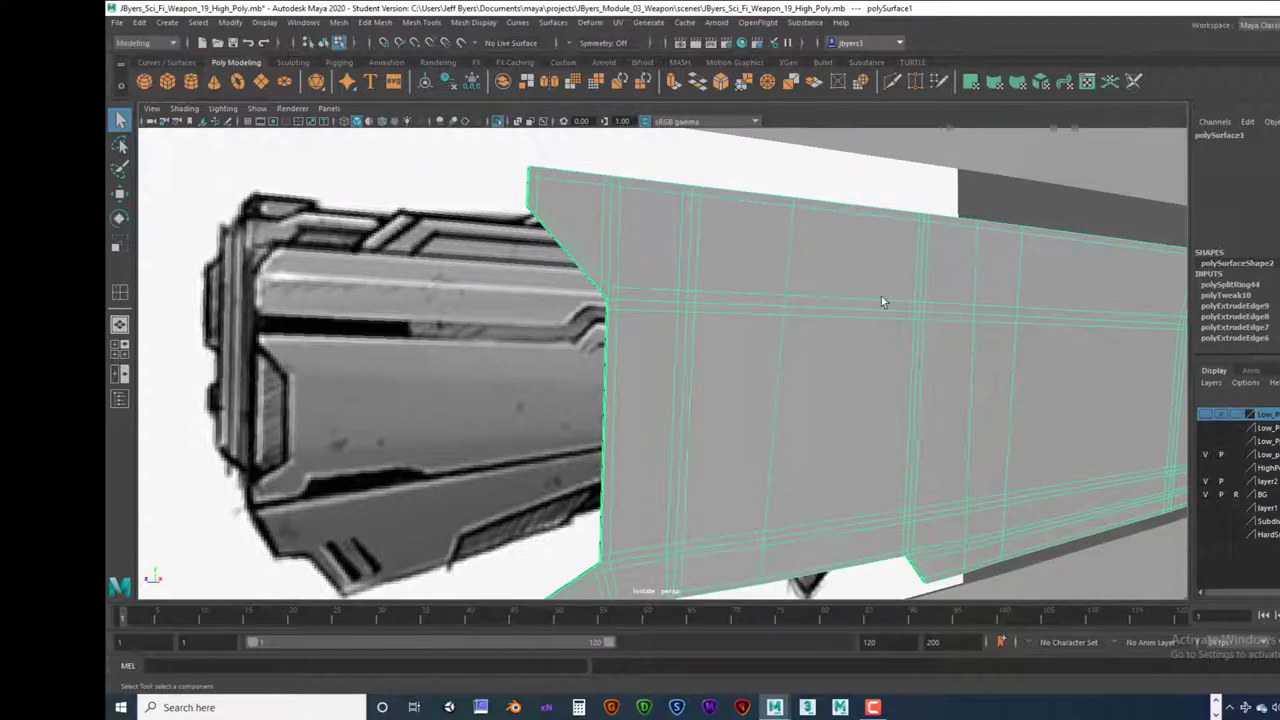
{"action": "left_click_drag", "start_coordinate": [946, 254], "coordinate": [1041, 469], "text": "alt"}
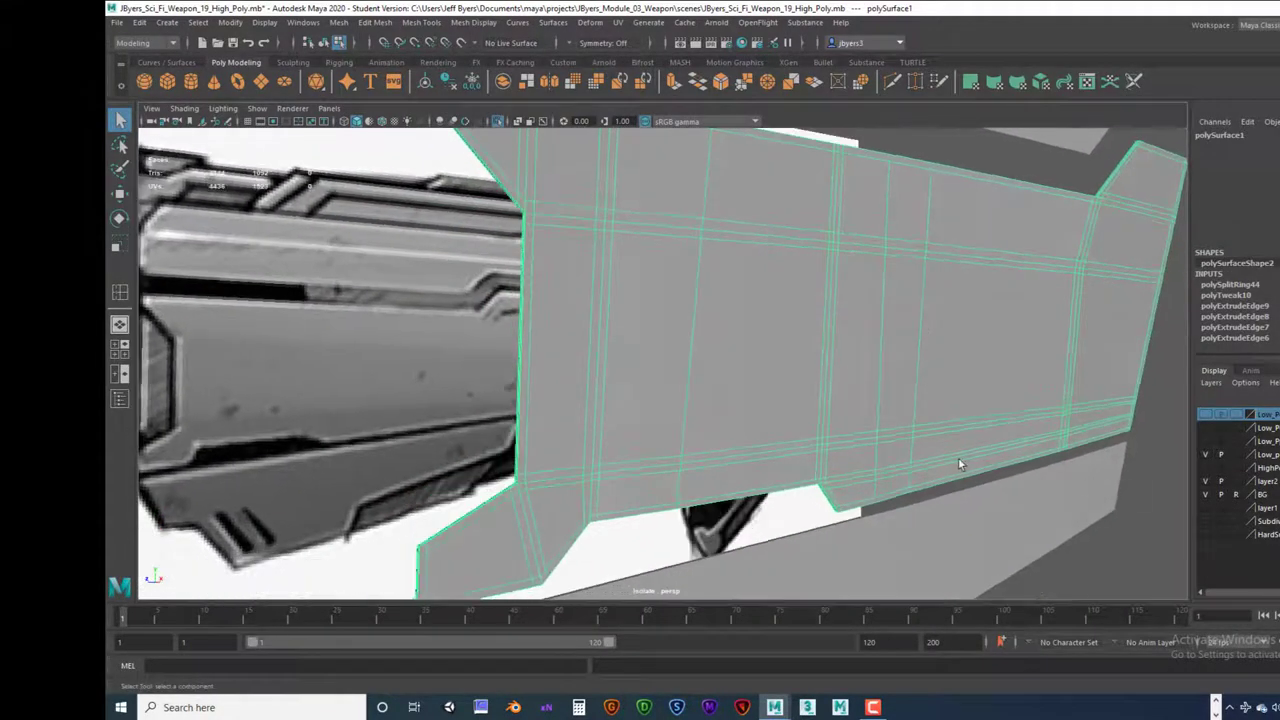
{"action": "left_click_drag", "start_coordinate": [958, 457], "coordinate": [983, 448], "text": "alt"}
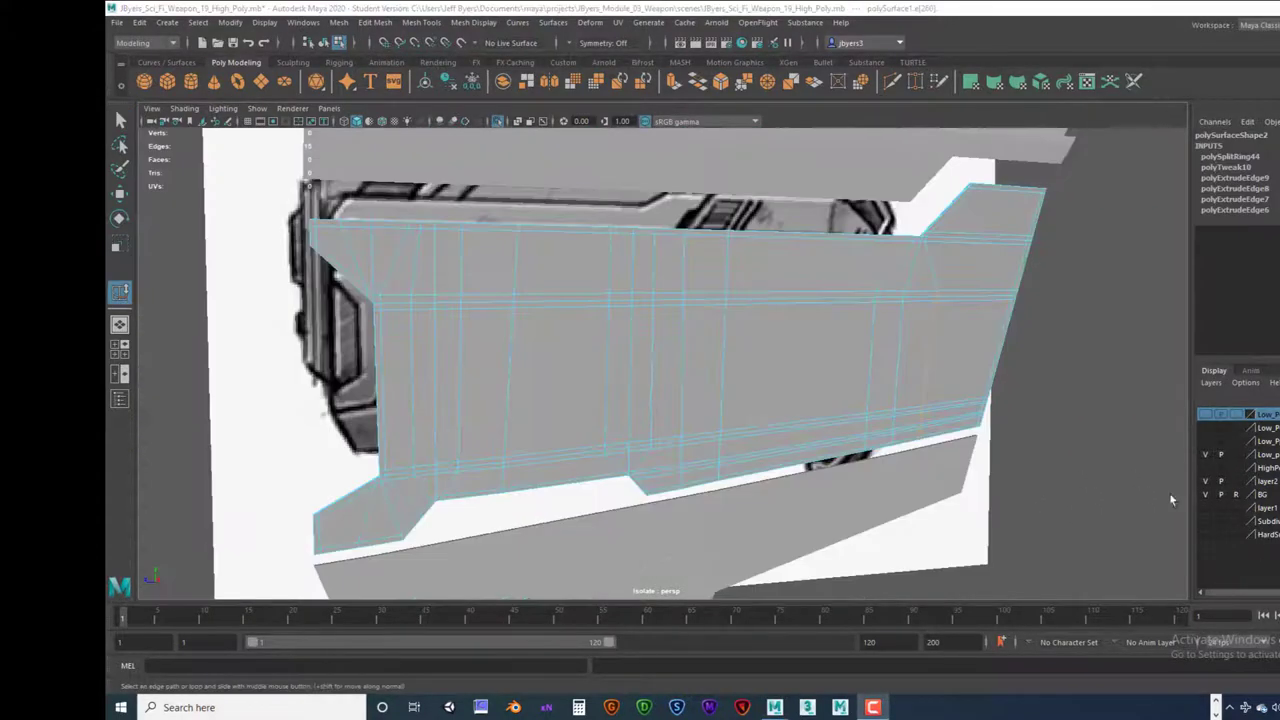
Step: Spread the side panel's tightly spaced supporting edges apart with the Slide Edge tool, and return to object mode
{"action": "left_click_drag", "start_coordinate": [541, 301], "coordinate": [526, 307], "text": "alt"}
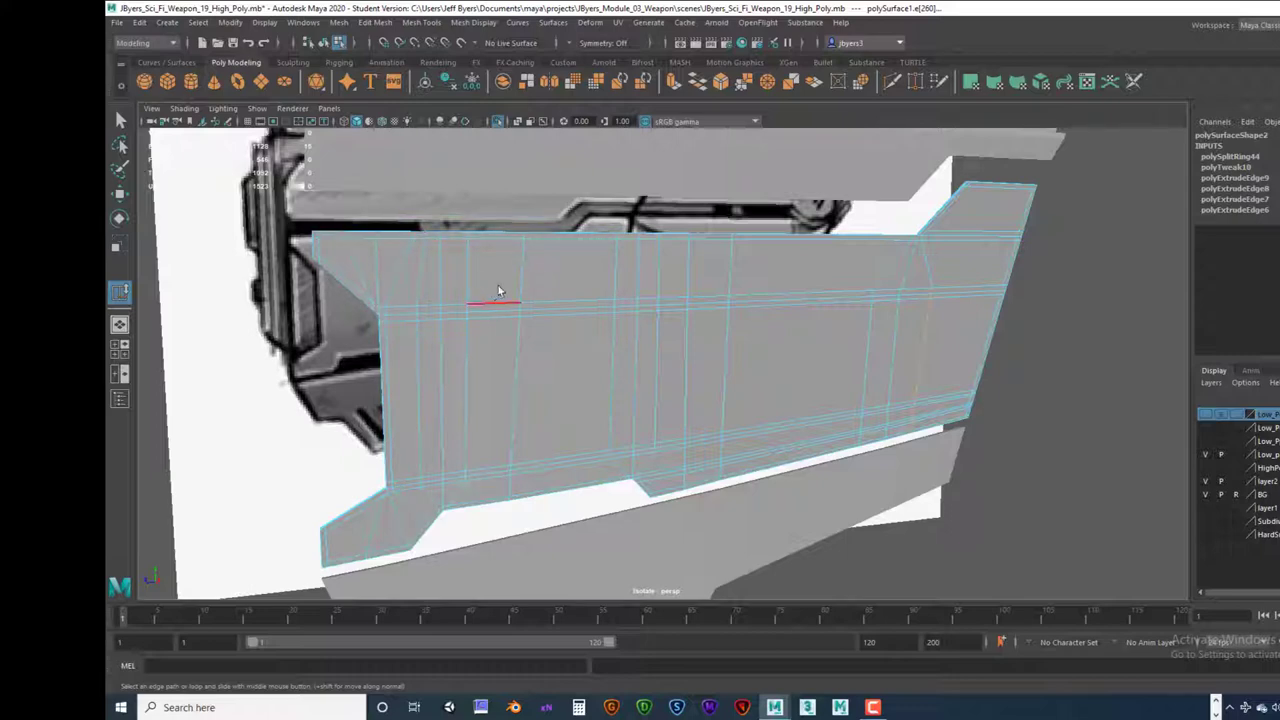
{"action": "left_click_drag", "start_coordinate": [499, 290], "coordinate": [441, 320], "text": "alt"}
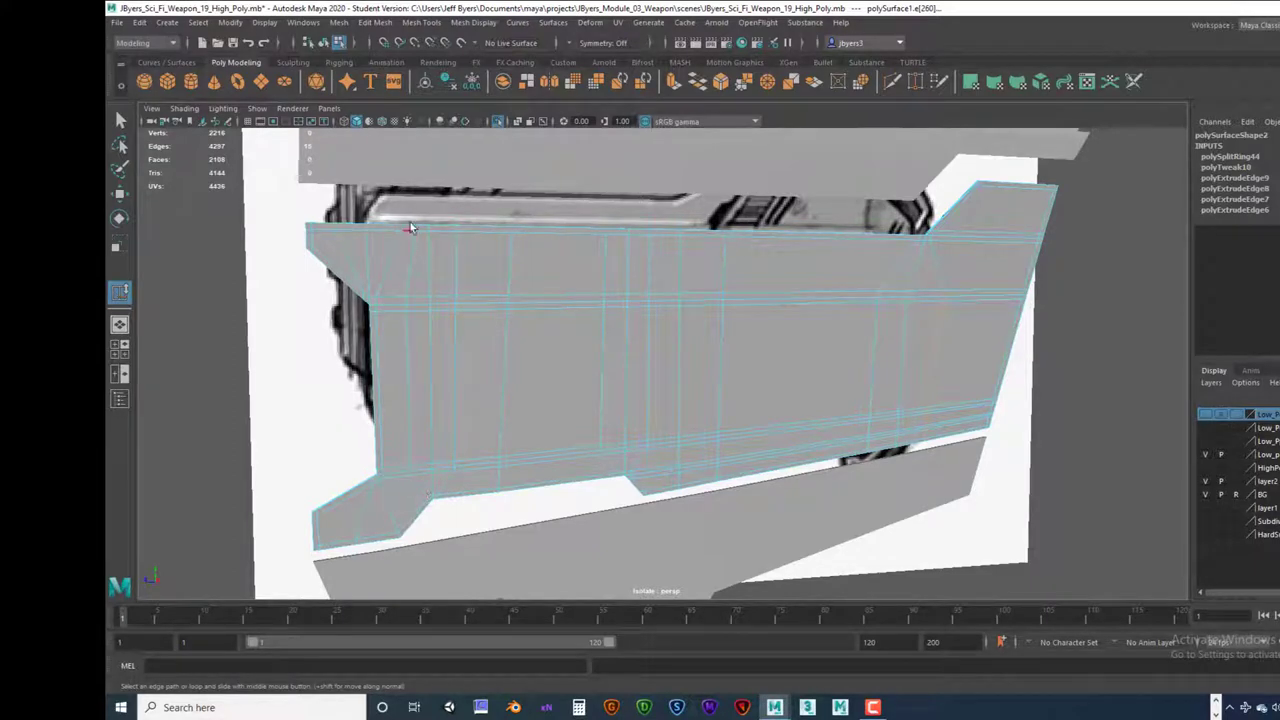
{"action": "left_click_drag", "start_coordinate": [516, 235], "coordinate": [786, 271], "text": "alt"}
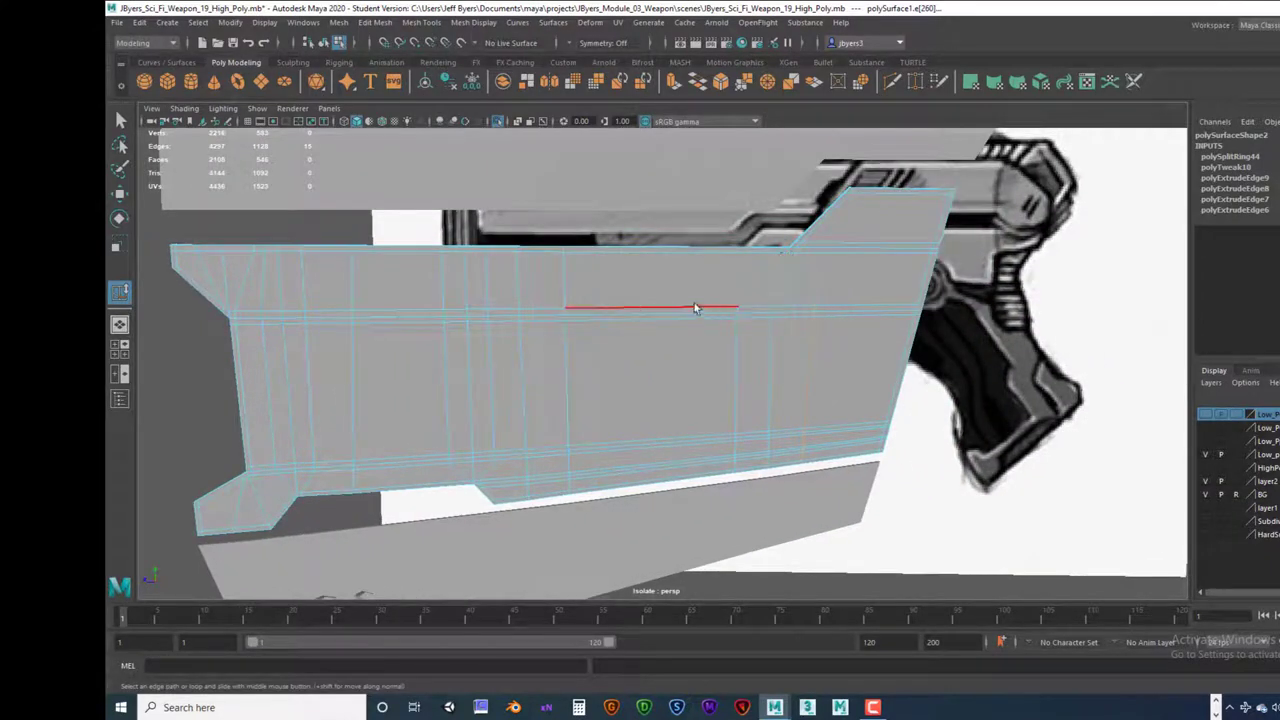
{"action": "left_click_drag", "start_coordinate": [694, 306], "coordinate": [651, 314], "text": "alt"}
{"action": "right_click_drag", "start_coordinate": [647, 308], "coordinate": [647, 311]}
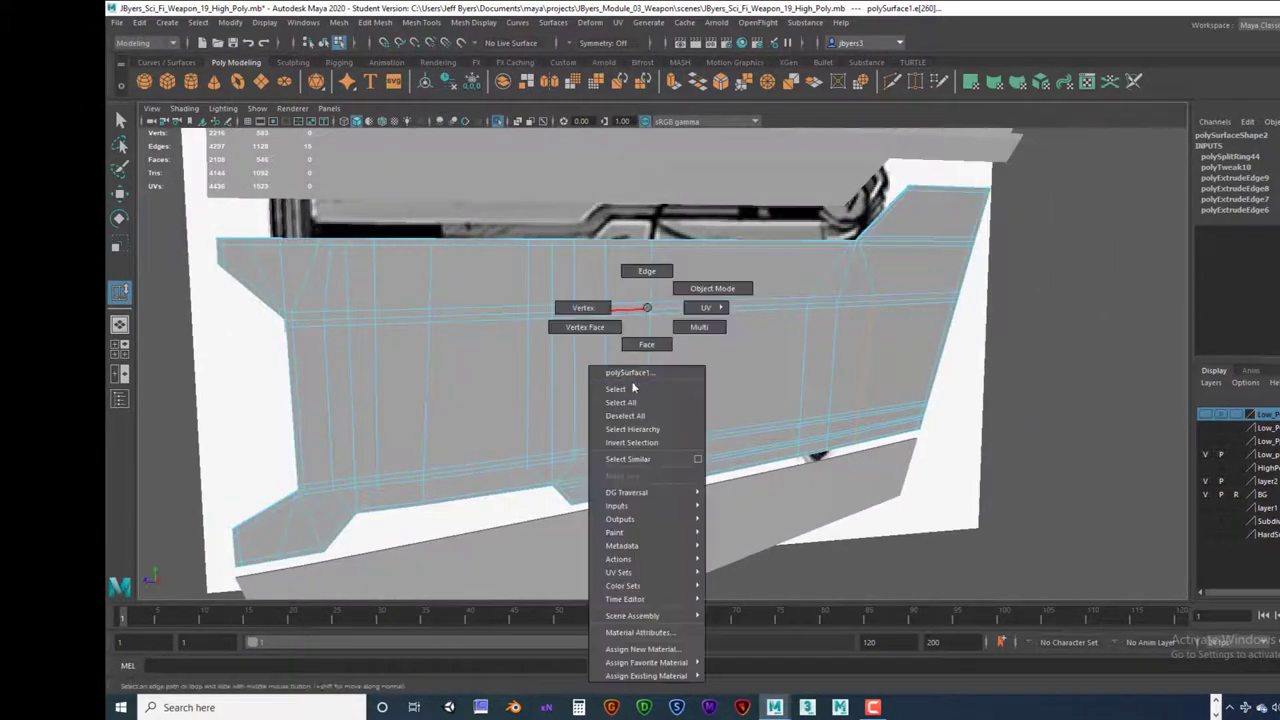
{"action": "right_click_drag", "start_coordinate": [632, 387], "coordinate": [620, 389]}
Step: Preview the side panel smoothed again and inspect its corners and surface shading from several angles
{"action": "left_click_drag", "start_coordinate": [617, 366], "coordinate": [640, 370], "text": "alt"}
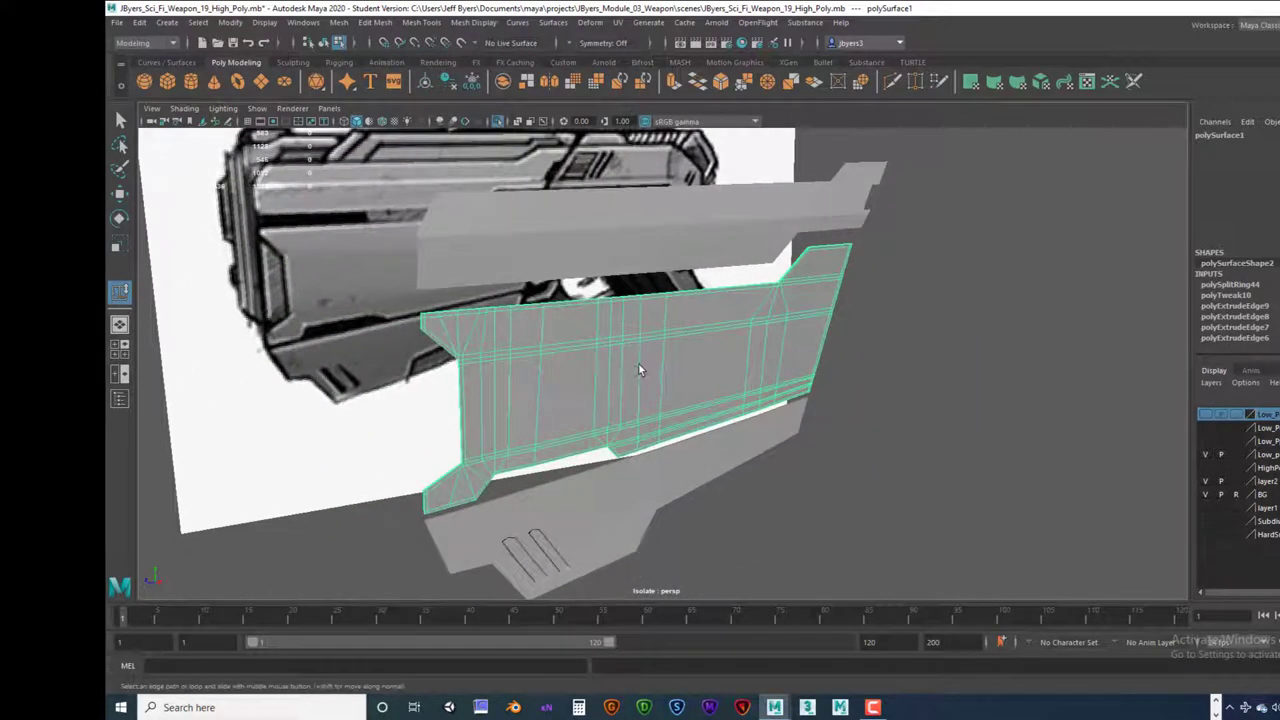
{"action": "key", "text": "3"}
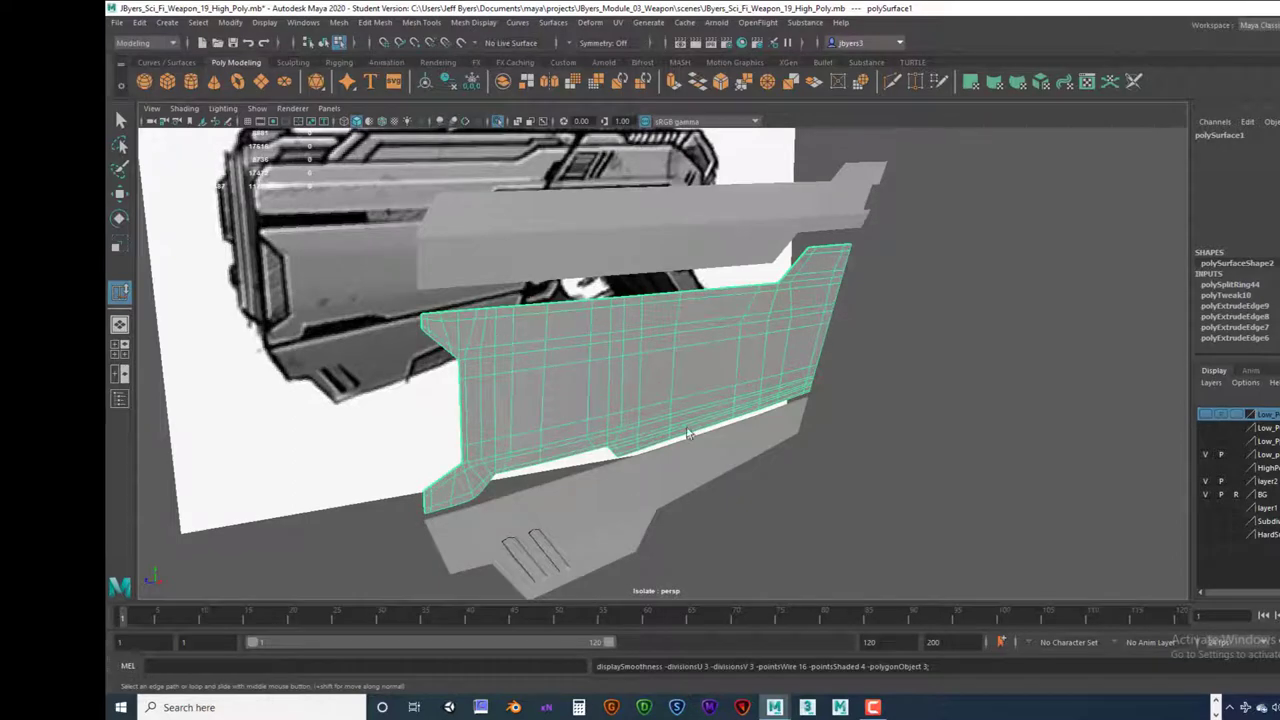
{"action": "left_click_drag", "start_coordinate": [755, 383], "coordinate": [746, 346], "text": "alt"}
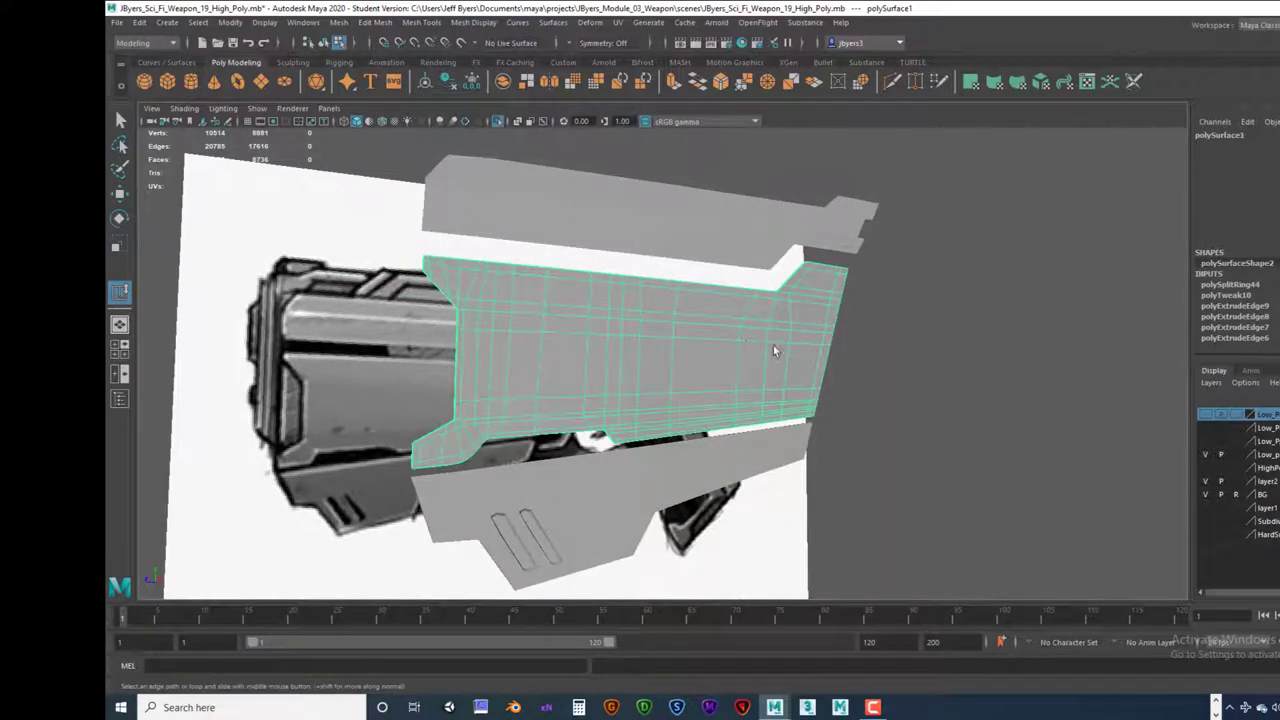
{"action": "left_click", "coordinate": [893, 341]}
{"action": "left_click_drag", "start_coordinate": [880, 343], "coordinate": [720, 357], "text": "alt"}
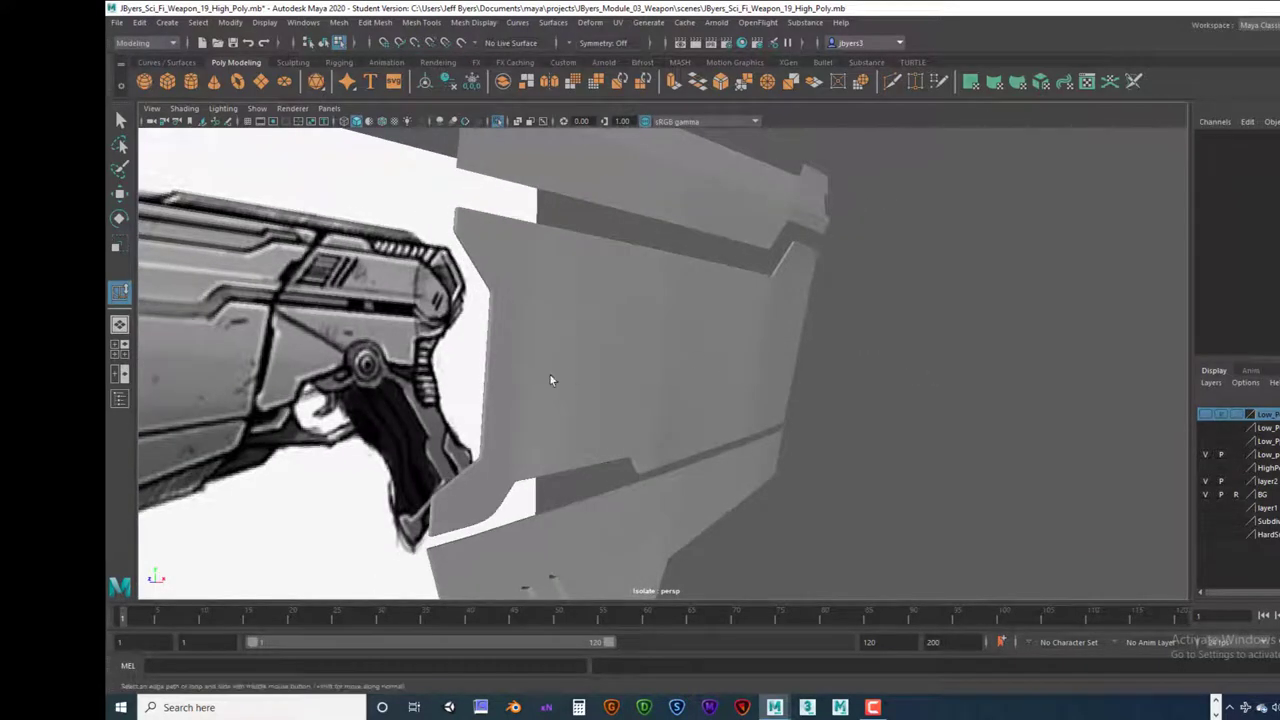
{"action": "left_click_drag", "start_coordinate": [650, 381], "coordinate": [605, 376], "text": "alt"}
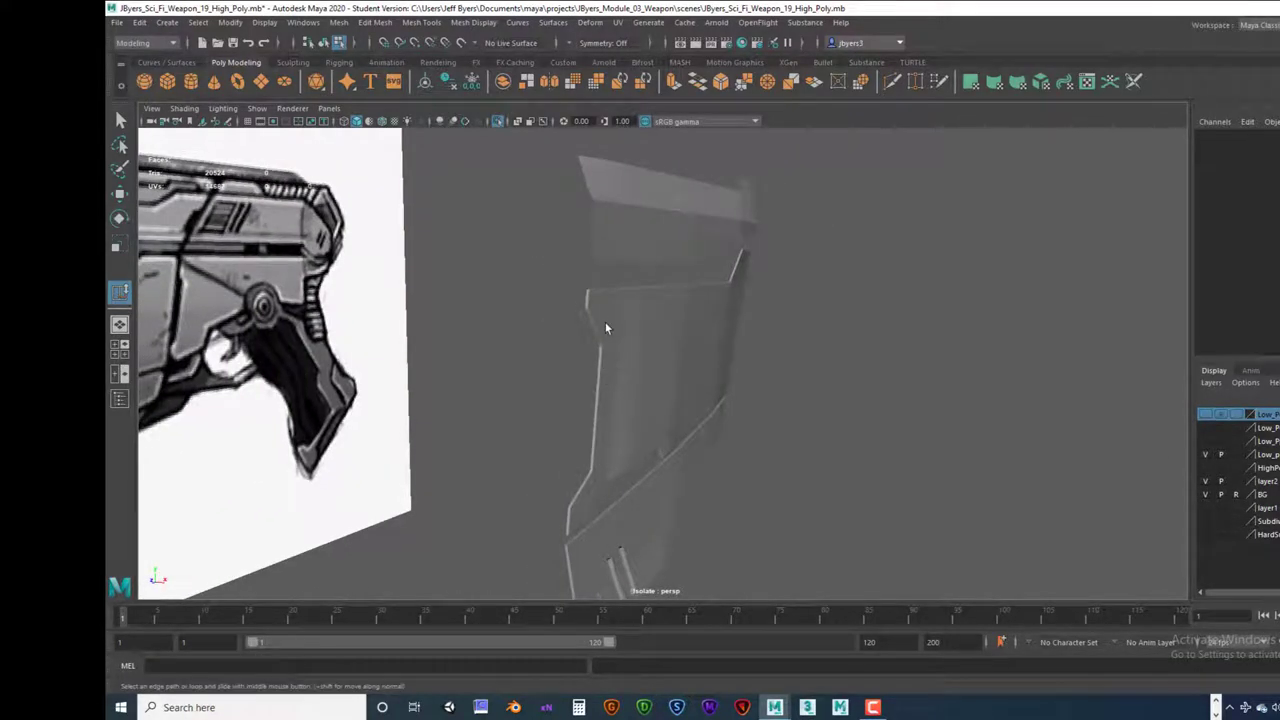
{"action": "left_click_drag", "start_coordinate": [680, 331], "coordinate": [655, 321], "text": "alt"}
{"action": "left_click_drag", "start_coordinate": [491, 340], "coordinate": [586, 277], "text": "alt"}
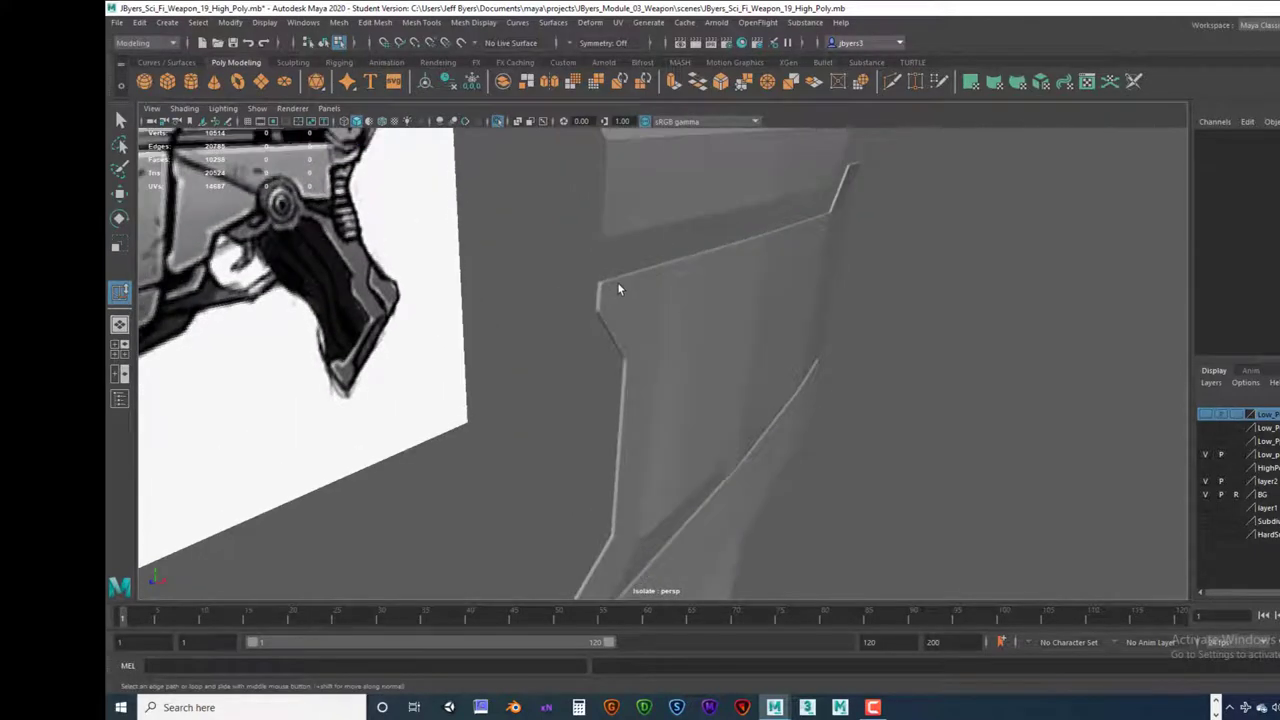
Step: Return the side panel to its unsmoothed display and try selecting the edge loop across its lower muzzle-end tab
{"action": "left_click", "coordinate": [617, 286]}
{"action": "key", "text": "1"}
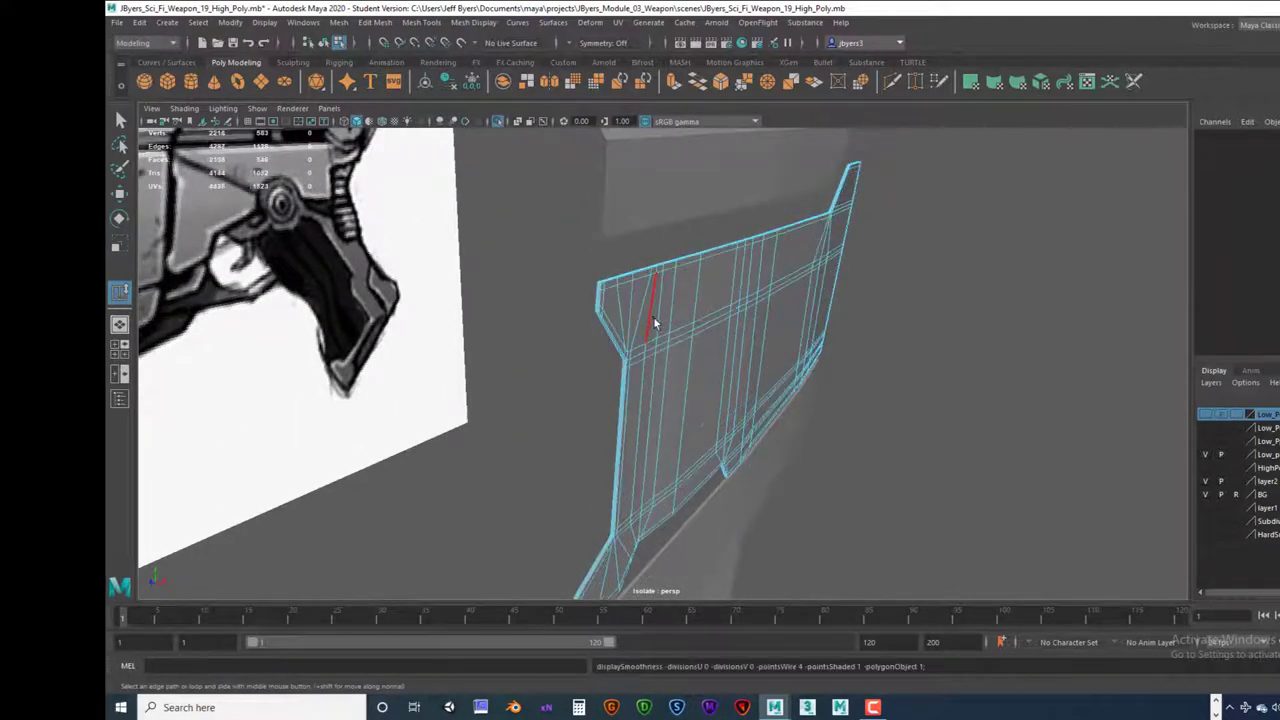
{"action": "left_click_drag", "start_coordinate": [663, 344], "coordinate": [455, 380], "text": "alt"}
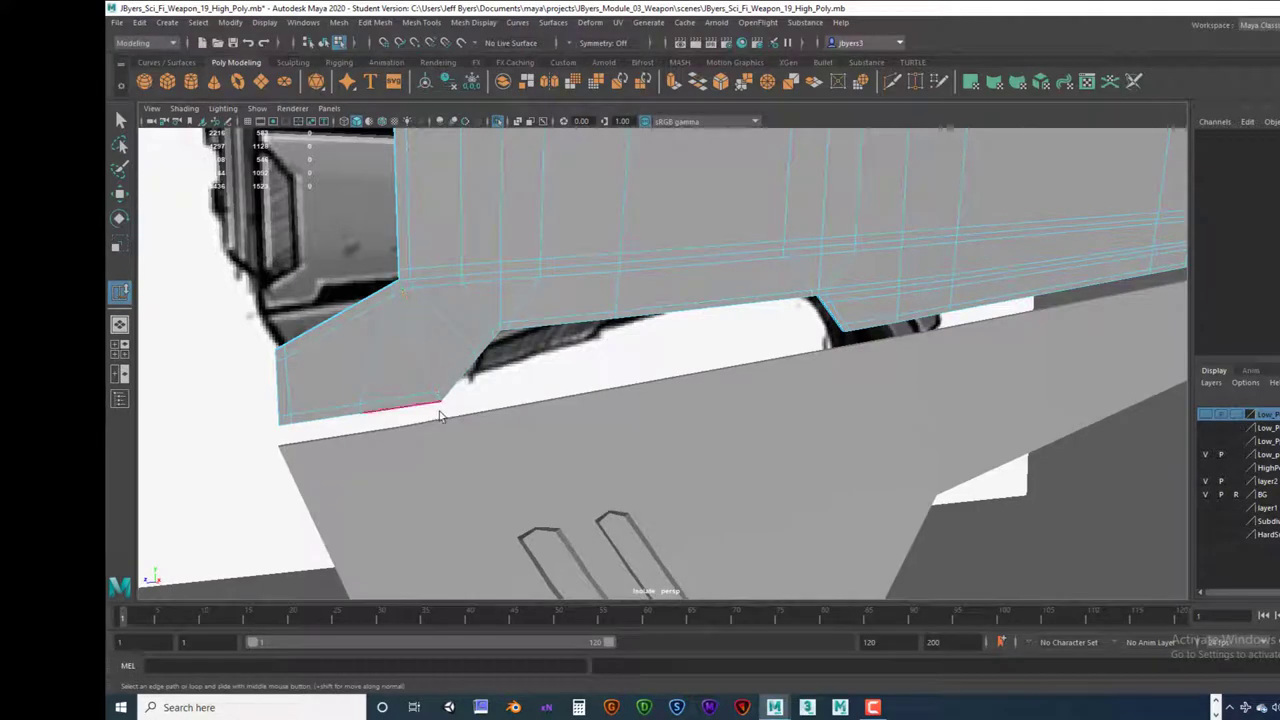
{"action": "left_click", "coordinate": [380, 338]}
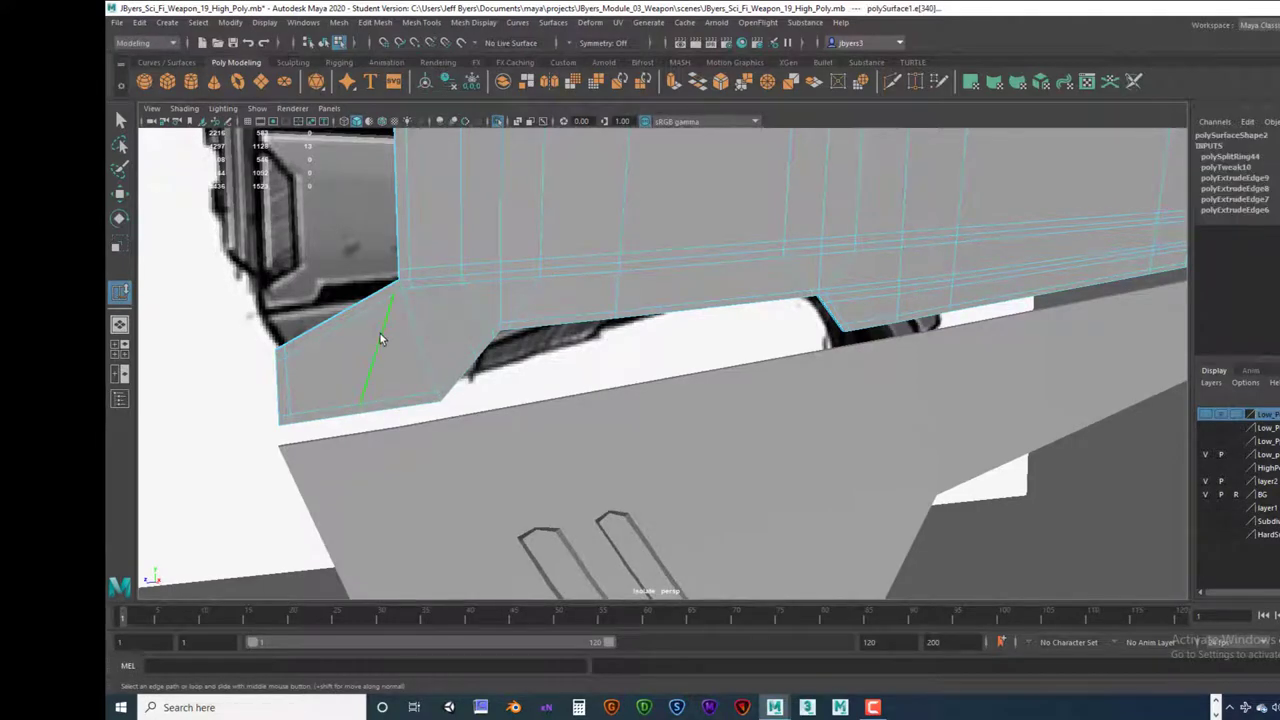
{"action": "left_click_drag", "start_coordinate": [378, 266], "coordinate": [396, 288]}
{"action": "double_click", "coordinate": [385, 328]}
{"action": "key", "text": "F8"}
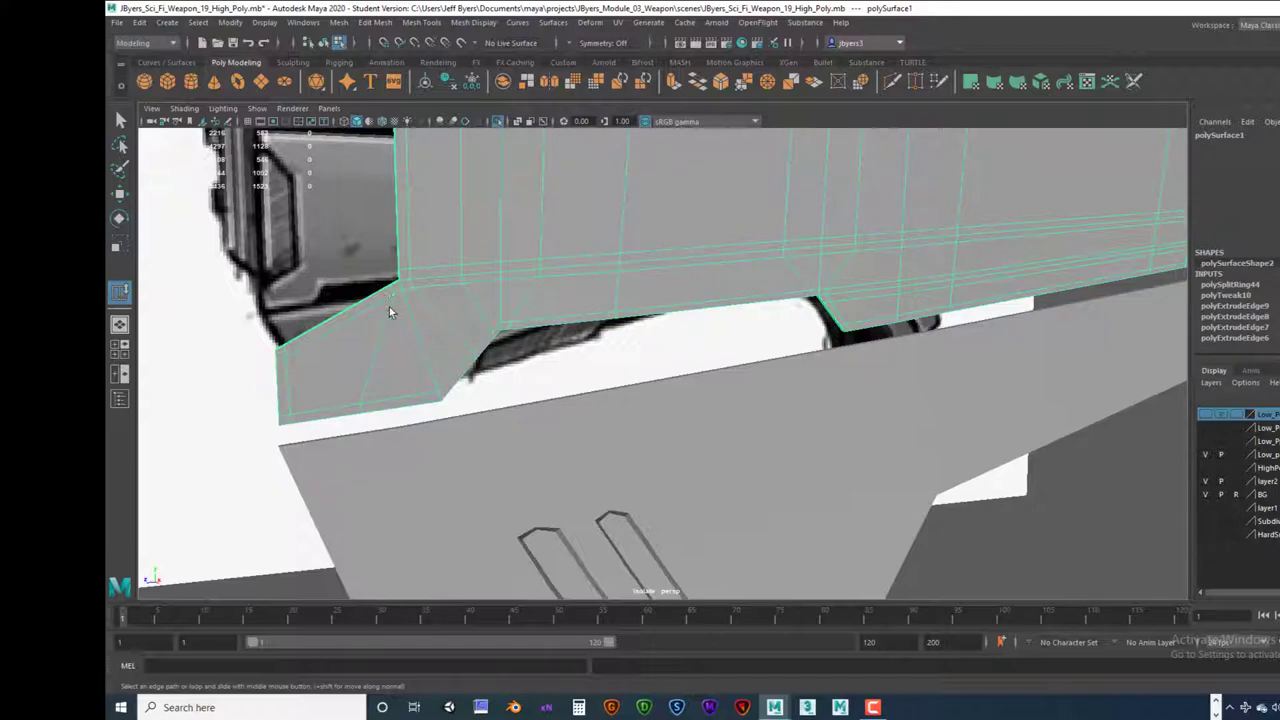
Step: Reselect the edge loop crossing the side panel's lower muzzle-end tab and reduce the selection to fewer of its edges
{"action": "right_click_drag", "start_coordinate": [389, 306], "coordinate": [395, 272]}
{"action": "left_click", "coordinate": [389, 288]}
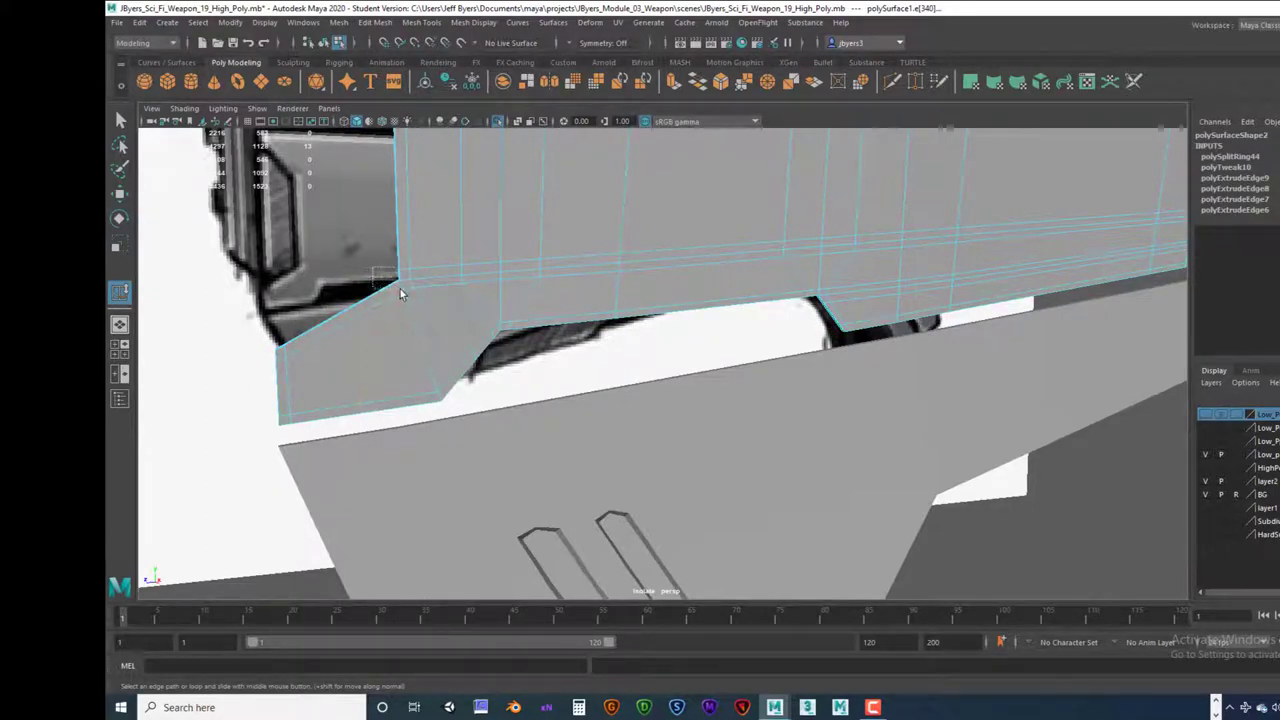
{"action": "left_click", "coordinate": [436, 394]}
{"action": "left_click", "coordinate": [433, 398]}
{"action": "key", "text": "Return"}
Step: Slide the edge loop crossing the side panel's lower muzzle-end tab slightly toward the tab's tip with the Slide Edge tool
{"action": "key", "text": "space"}
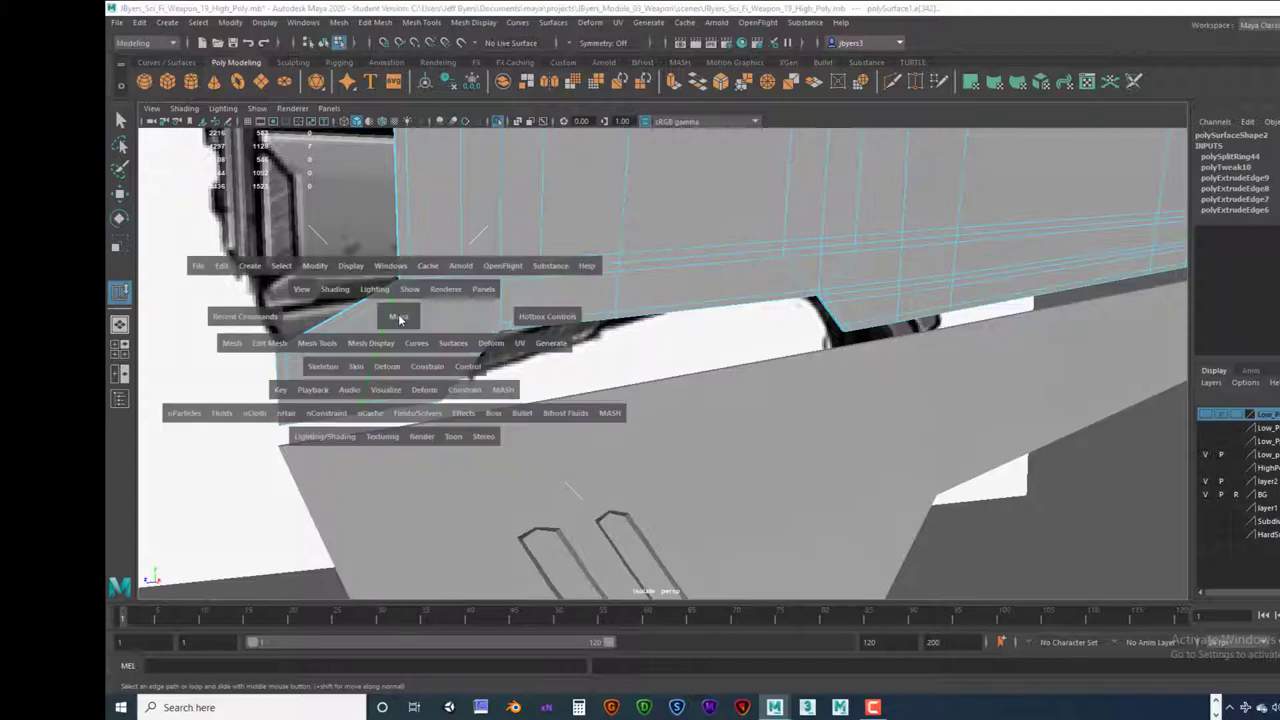
{"action": "right_click_drag", "start_coordinate": [467, 301], "coordinate": [450, 406], "text": "shift"}
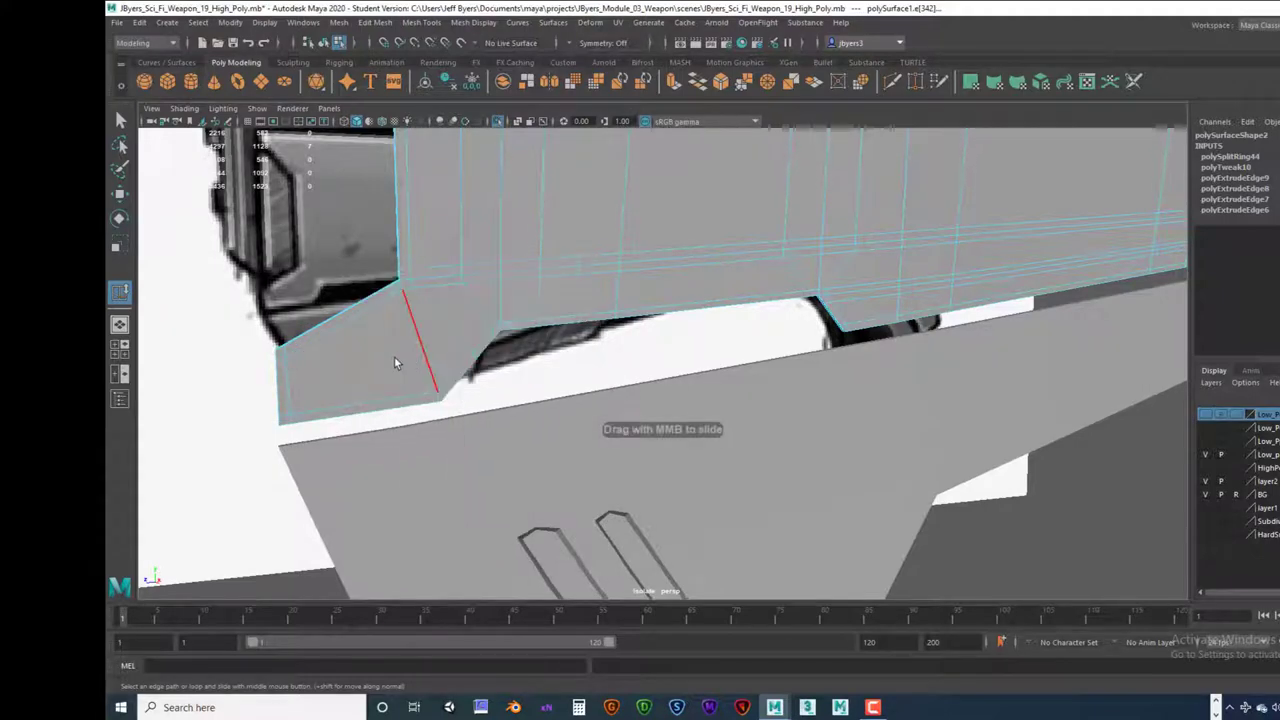
{"action": "middle_click_drag", "start_coordinate": [406, 356], "coordinate": [442, 350]}
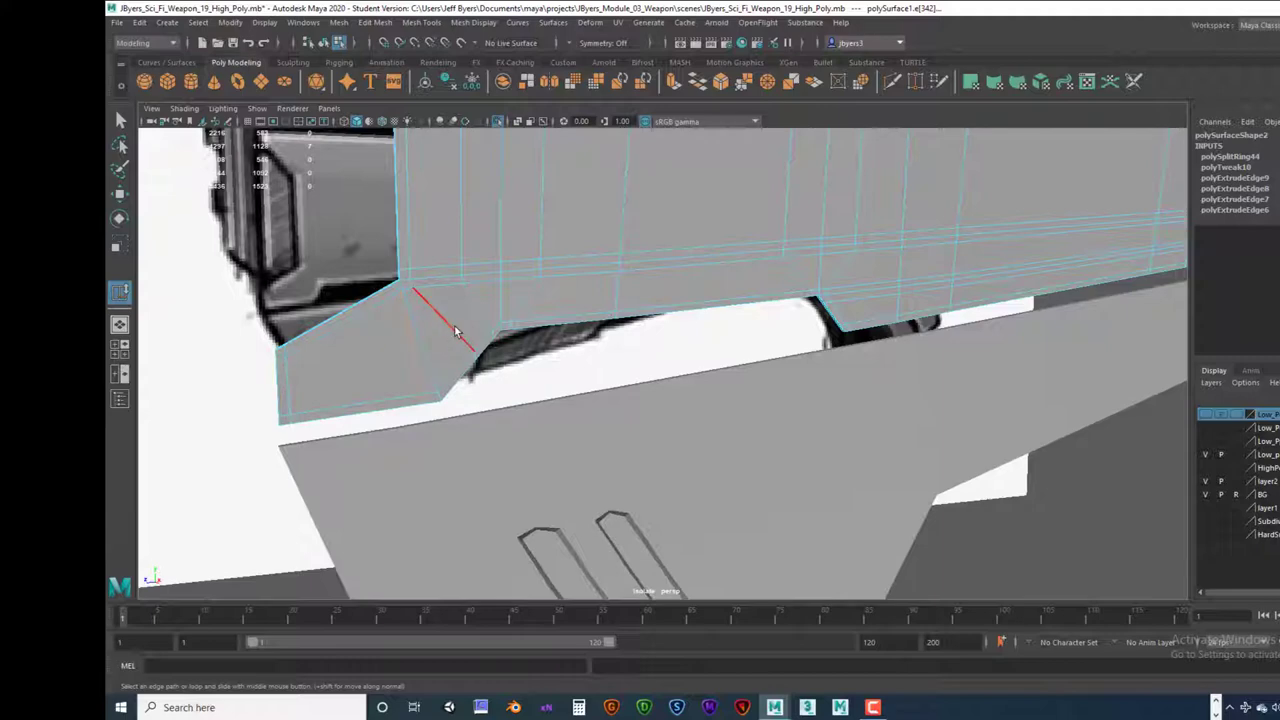
{"action": "left_click", "coordinate": [450, 326]}
{"action": "left_click", "coordinate": [420, 288]}
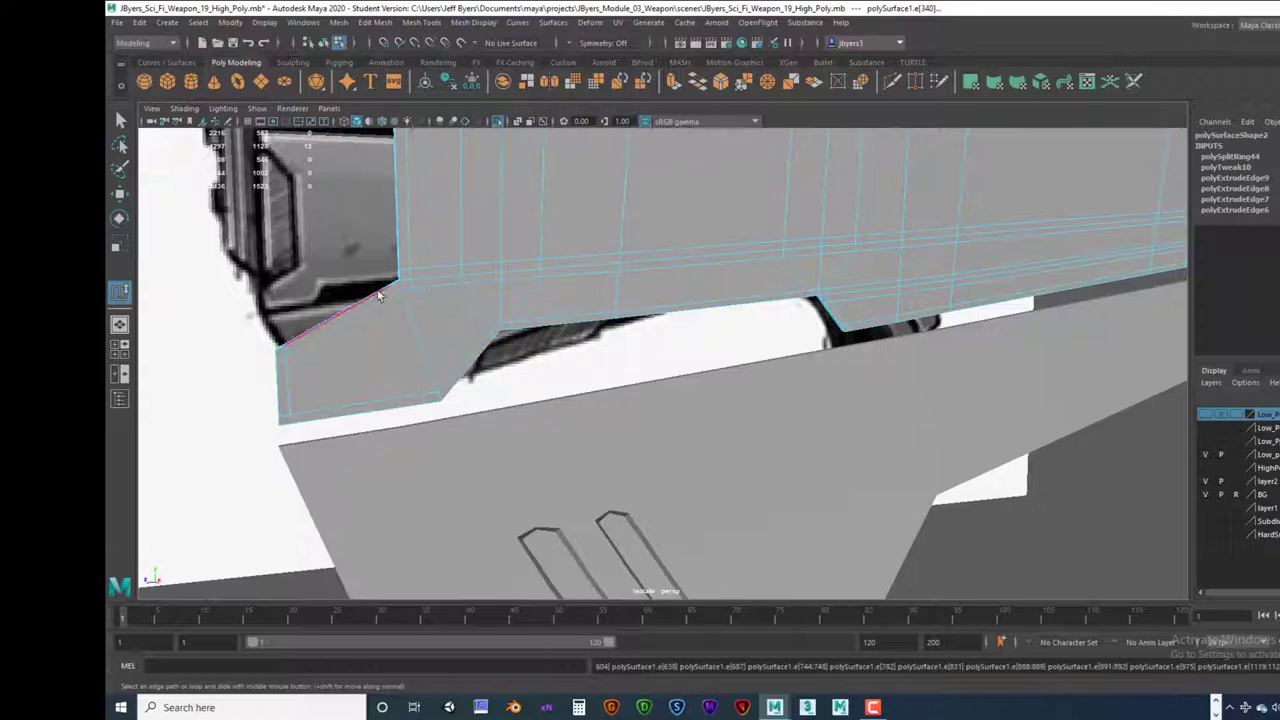
{"action": "left_click", "coordinate": [373, 279]}
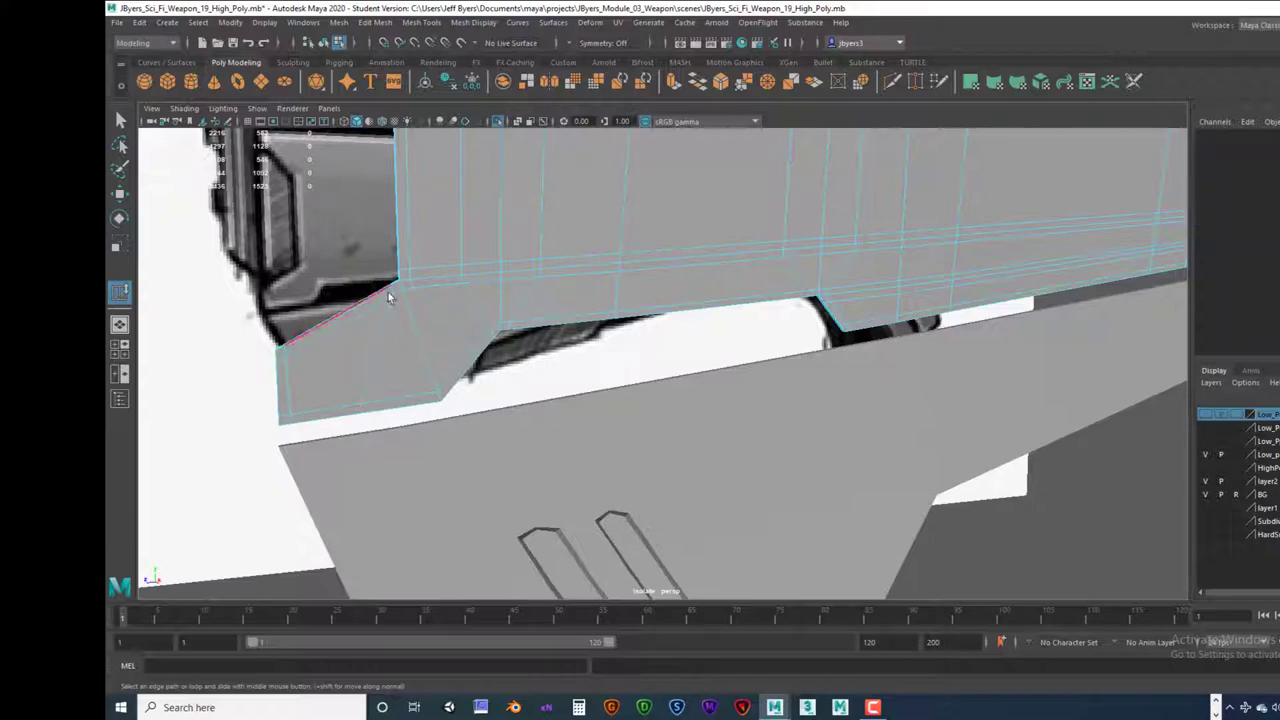
{"action": "left_click", "coordinate": [382, 303]}
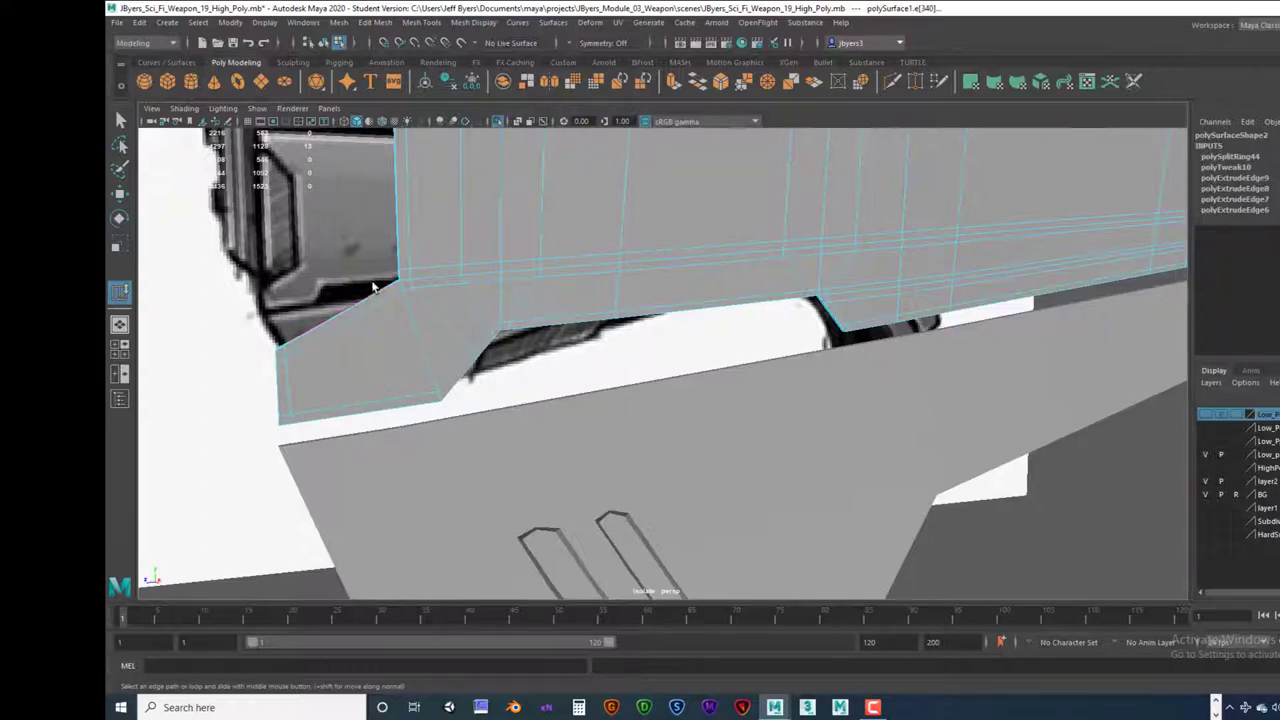
{"action": "left_click", "coordinate": [398, 310]}
{"action": "left_click", "coordinate": [566, 362]}
{"action": "left_click", "coordinate": [384, 350]}
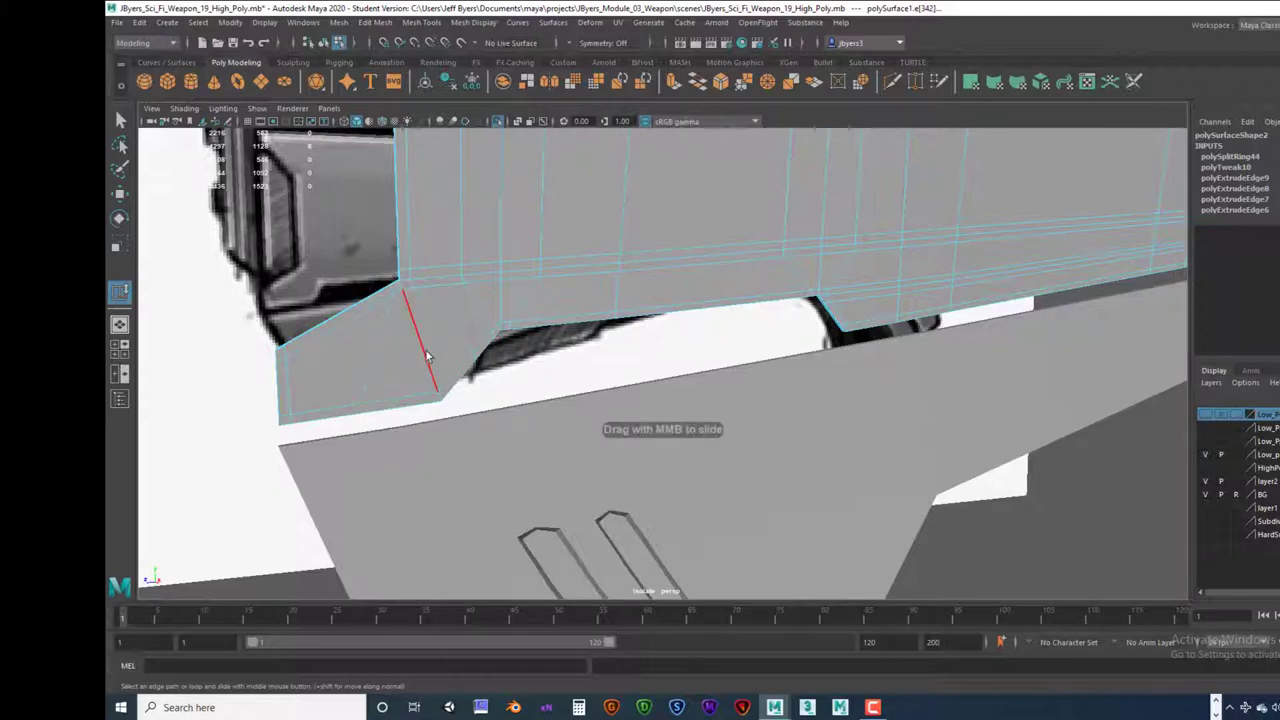
{"action": "middle_click_drag", "start_coordinate": [384, 352], "coordinate": [439, 320]}
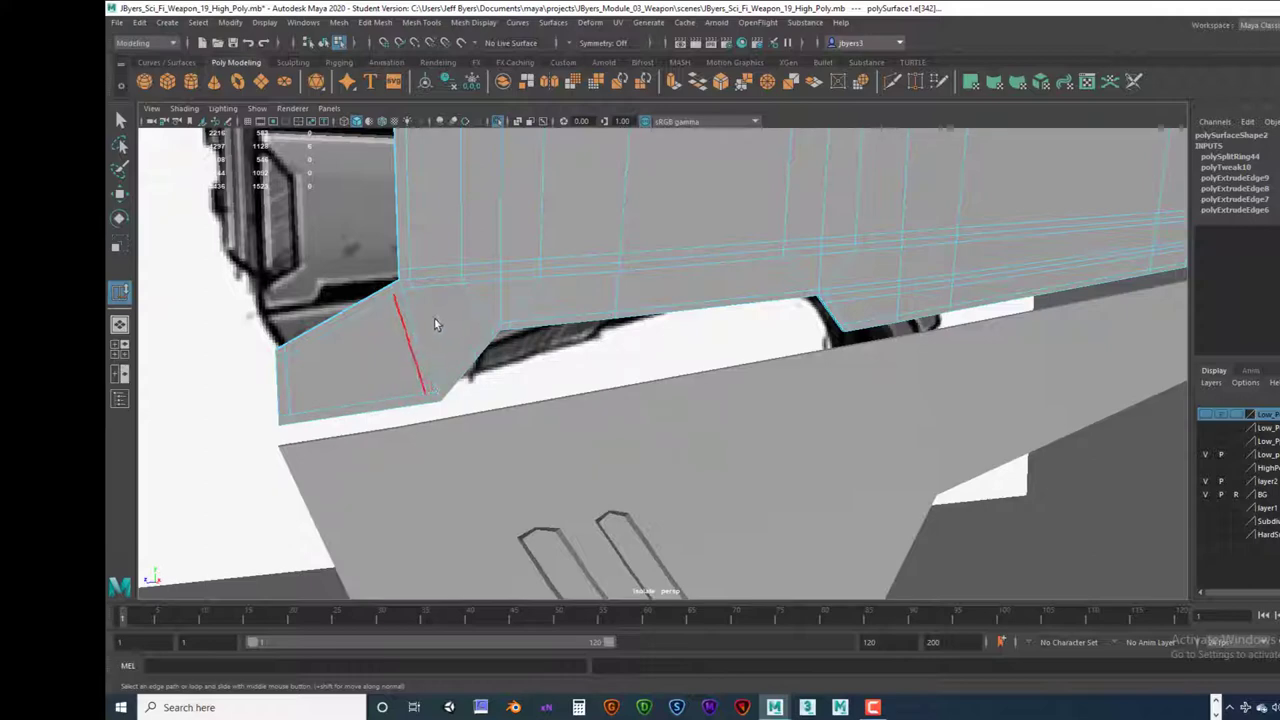
{"action": "left_click", "coordinate": [440, 318]}
Step: Check the tab's edge loops, preview the side panel smoothed in object mode, and inspect its surface from several angles
{"action": "scroll", "coordinate": [438, 287], "scroll_direction": "down", "scroll_amount": 5}
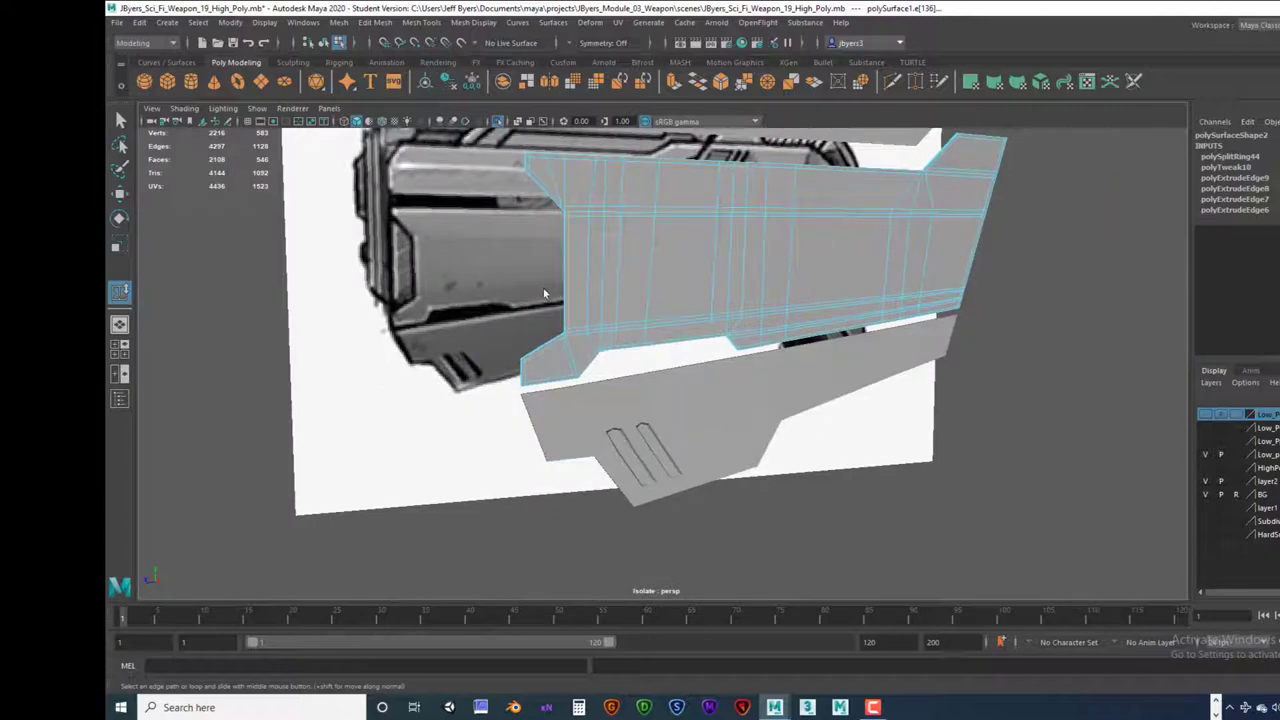
{"action": "left_click_drag", "start_coordinate": [550, 286], "coordinate": [521, 187], "text": "alt"}
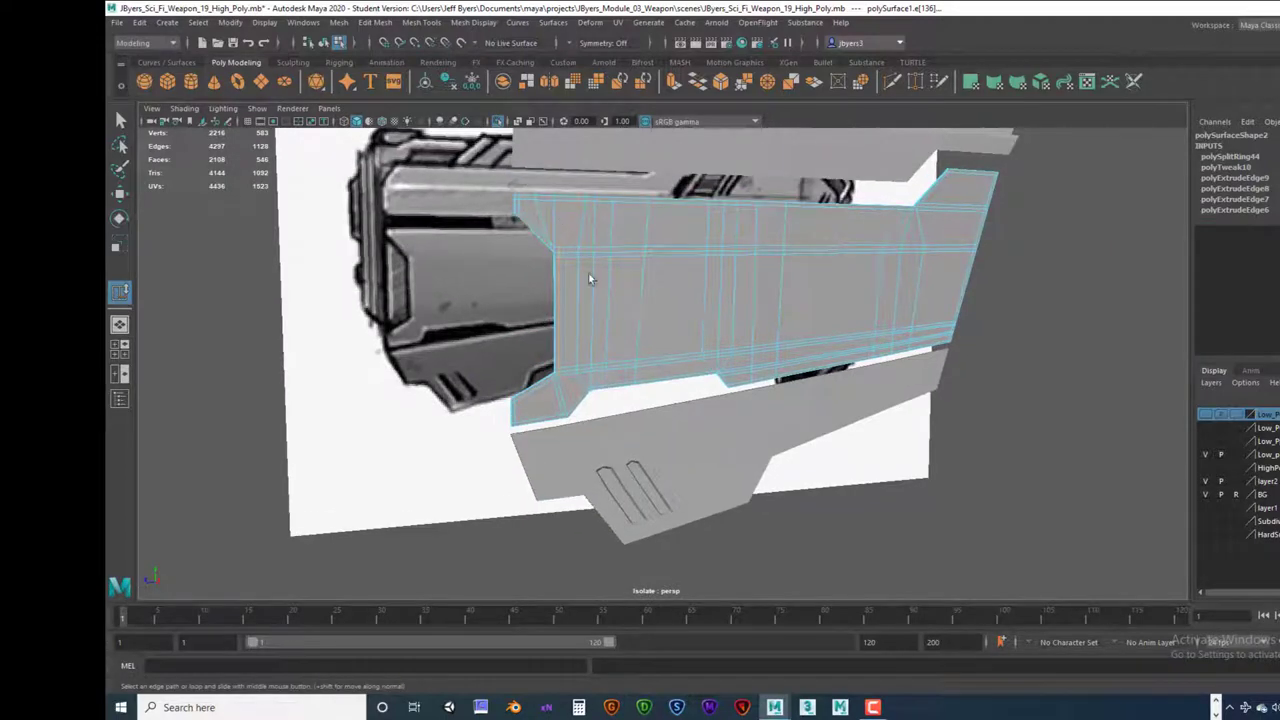
{"action": "scroll", "coordinate": [604, 394], "scroll_direction": "up", "scroll_amount": 3}
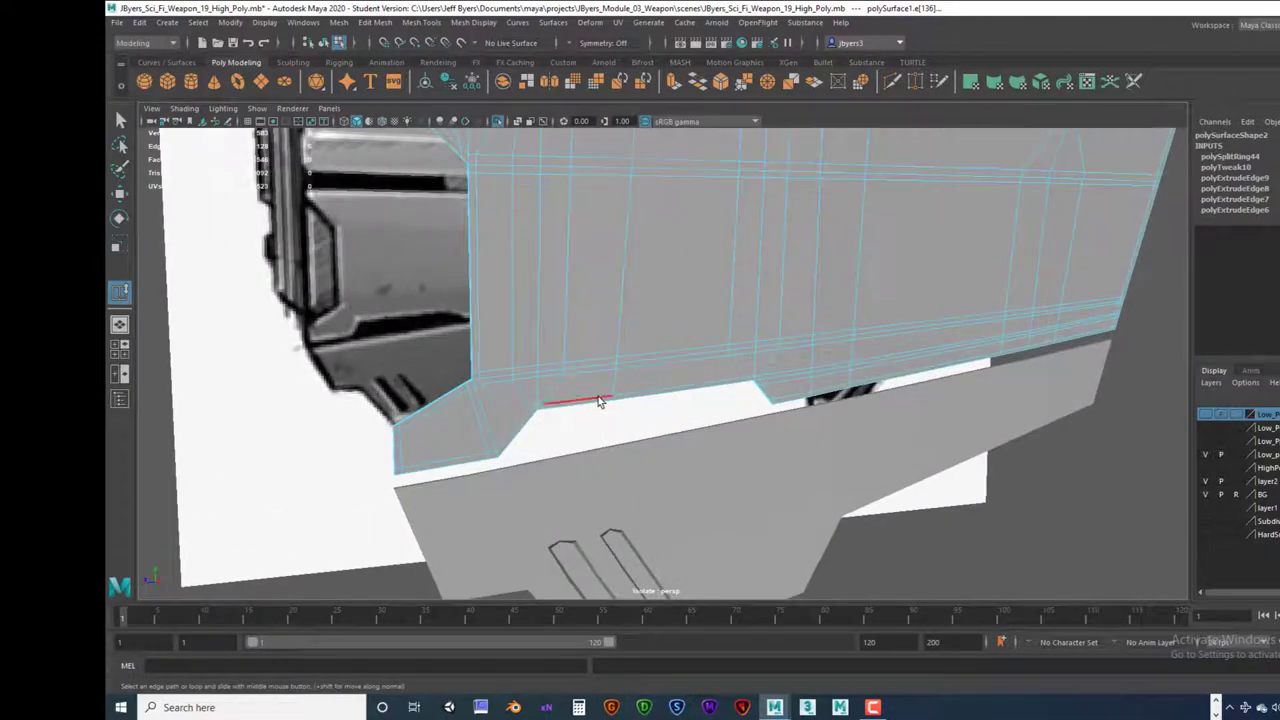
{"action": "scroll", "coordinate": [598, 396], "scroll_direction": "up", "scroll_amount": 3}
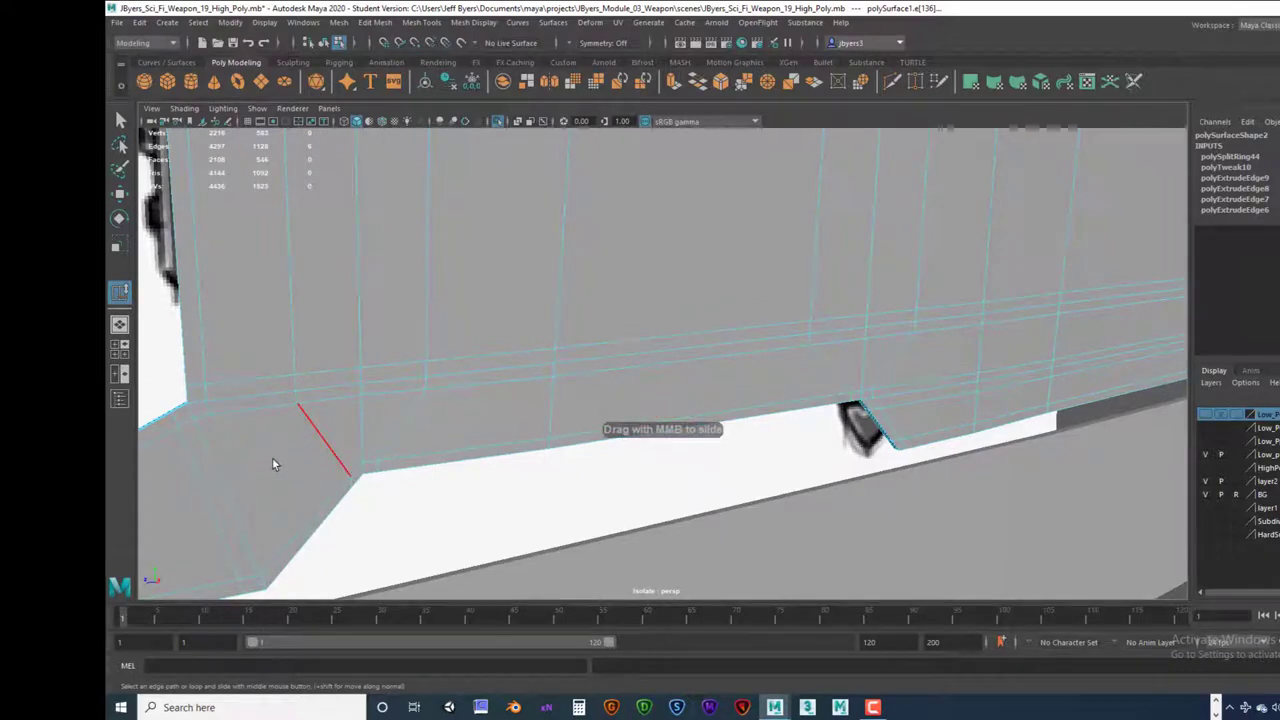
{"action": "scroll", "coordinate": [325, 436], "scroll_direction": "down", "scroll_amount": 4}
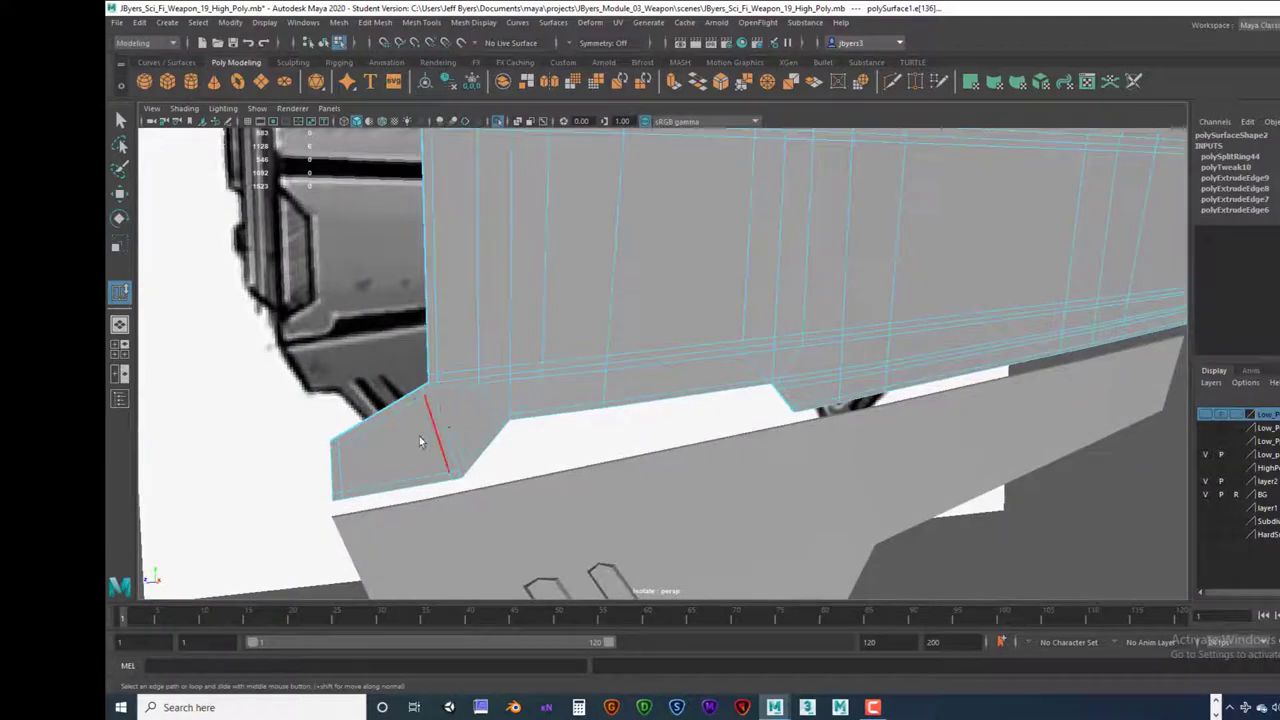
{"action": "mouse_move", "coordinate": [472, 420]}
{"action": "right_mouse_down"}
{"action": "mouse_move", "coordinate": [469, 435]}
{"action": "mouse_move", "coordinate": [468, 423]}
{"action": "right_mouse_up"}
{"action": "scroll", "coordinate": [508, 444], "scroll_direction": "down", "scroll_amount": 2}
{"action": "key", "text": "3"}
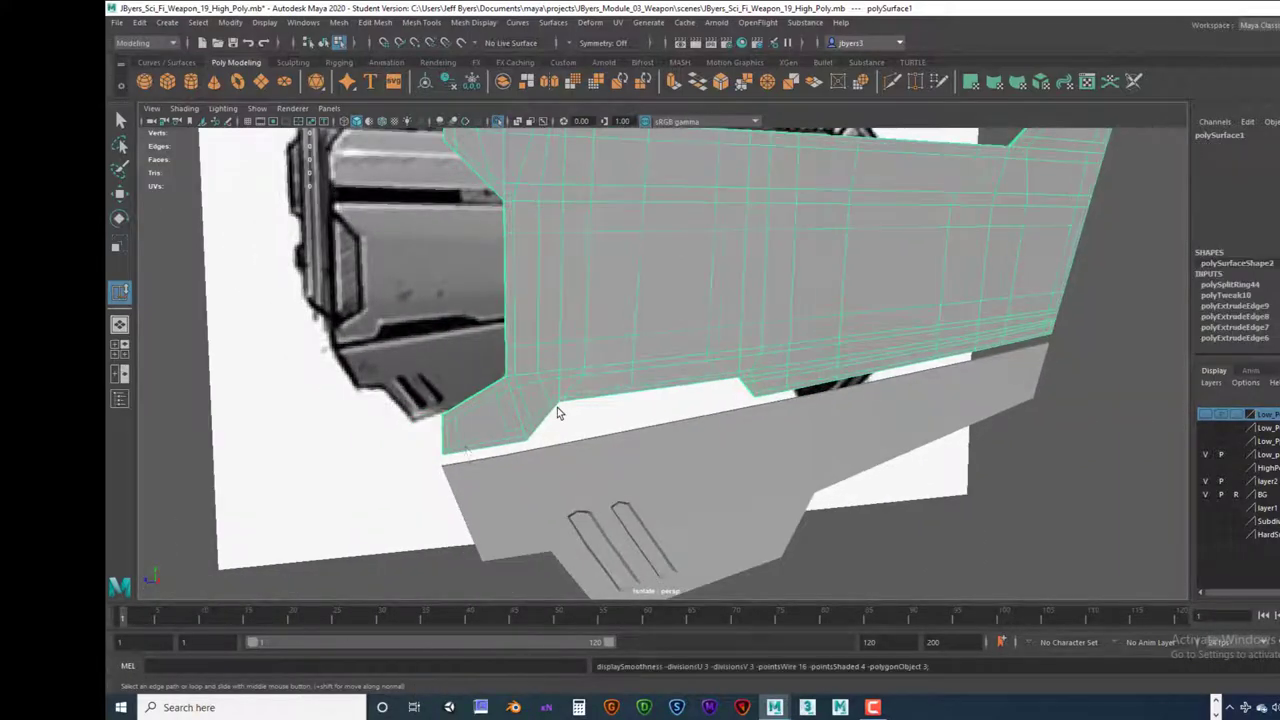
{"action": "left_click", "coordinate": [875, 532]}
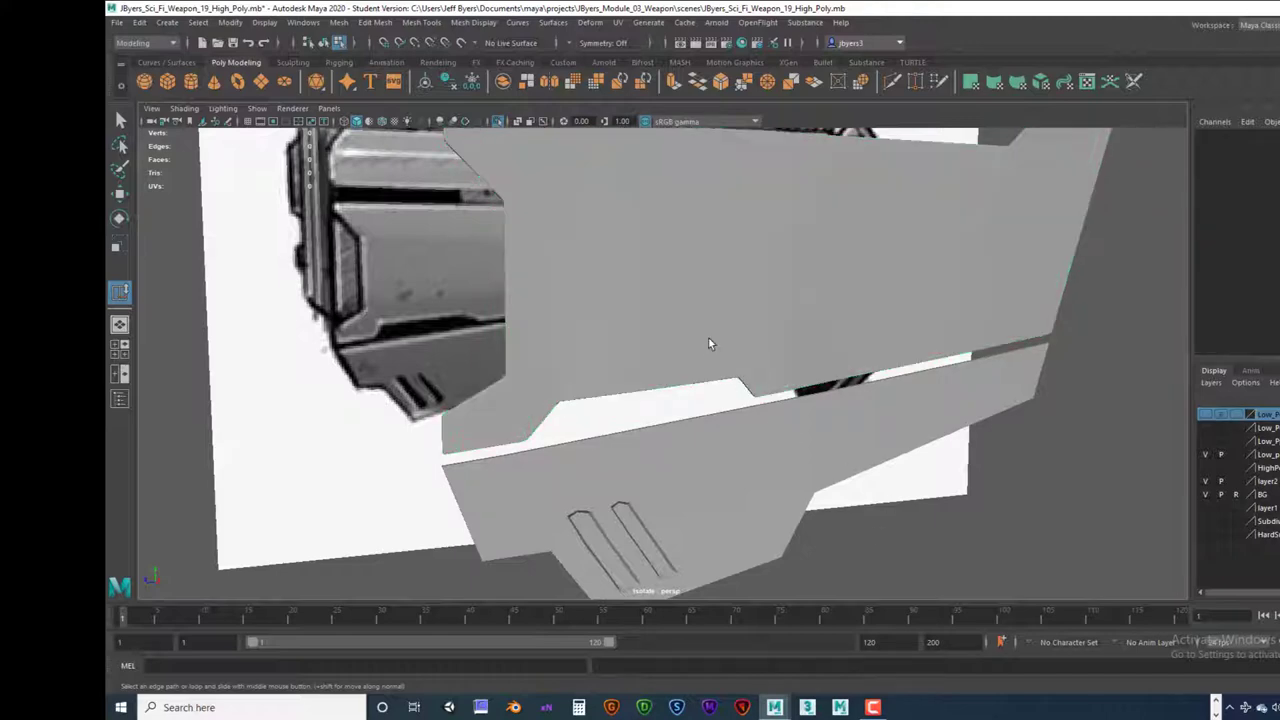
{"action": "left_click_drag", "start_coordinate": [708, 344], "coordinate": [740, 346], "text": "alt"}
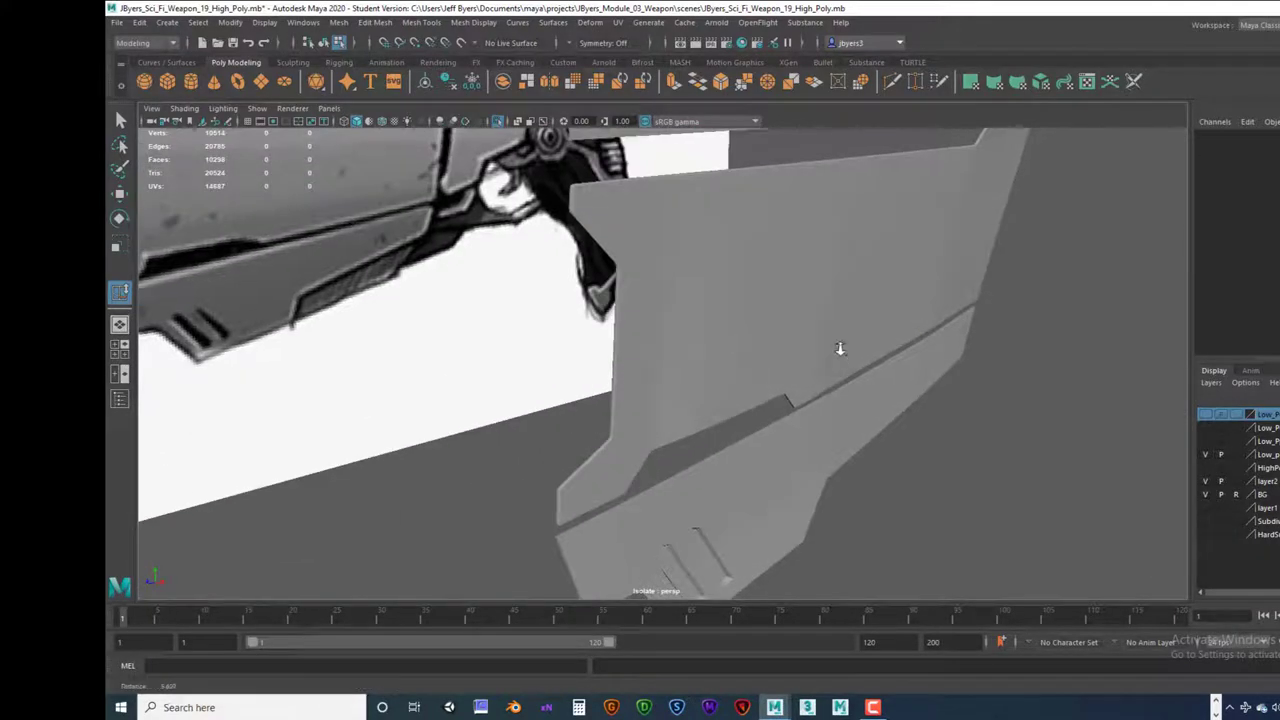
{"action": "left_click_drag", "start_coordinate": [840, 348], "coordinate": [688, 384], "text": "alt"}
{"action": "left_click", "coordinate": [629, 291]}
{"action": "mouse_move", "coordinate": [642, 327]}
{"action": "left_mouse_down", "text": "alt"}
{"action": "mouse_move", "coordinate": [643, 314]}
{"action": "mouse_move", "coordinate": [643, 327]}
{"action": "left_mouse_up", "text": "alt"}
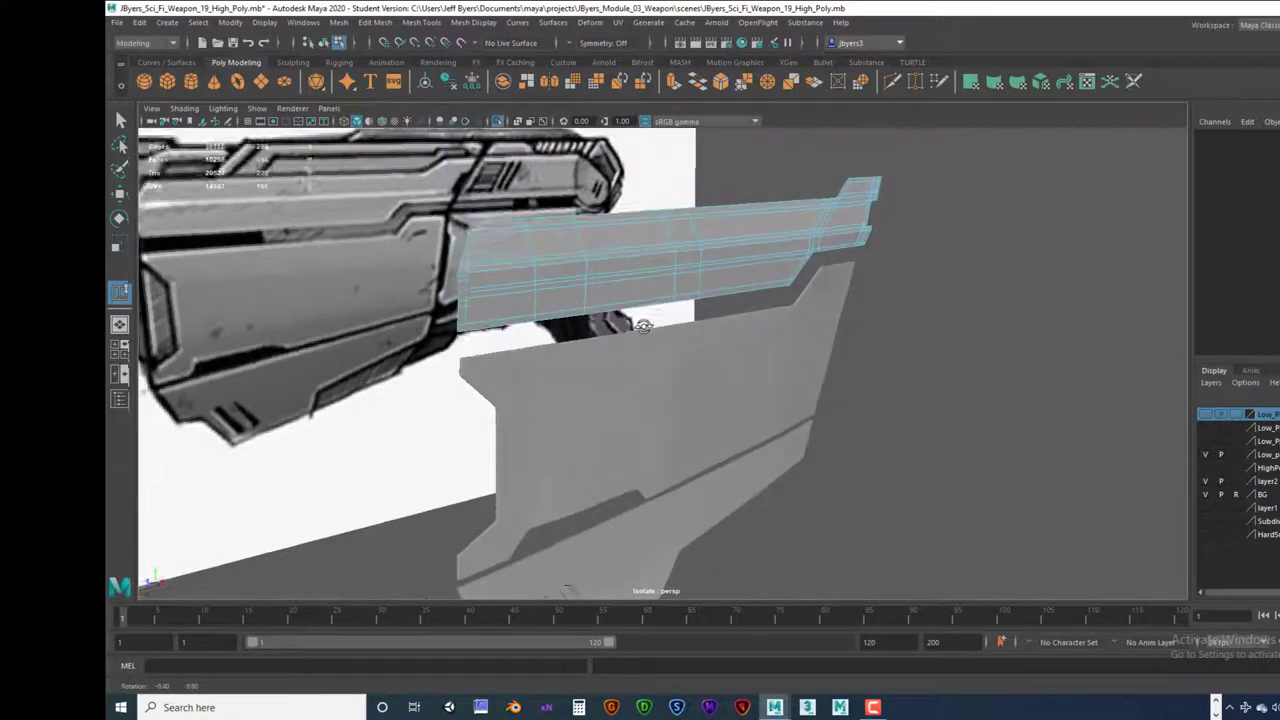
Step: Return the side panel to its unsmoothed display in object mode, and select the upper body panel for close inspection
{"action": "left_click", "coordinate": [634, 369]}
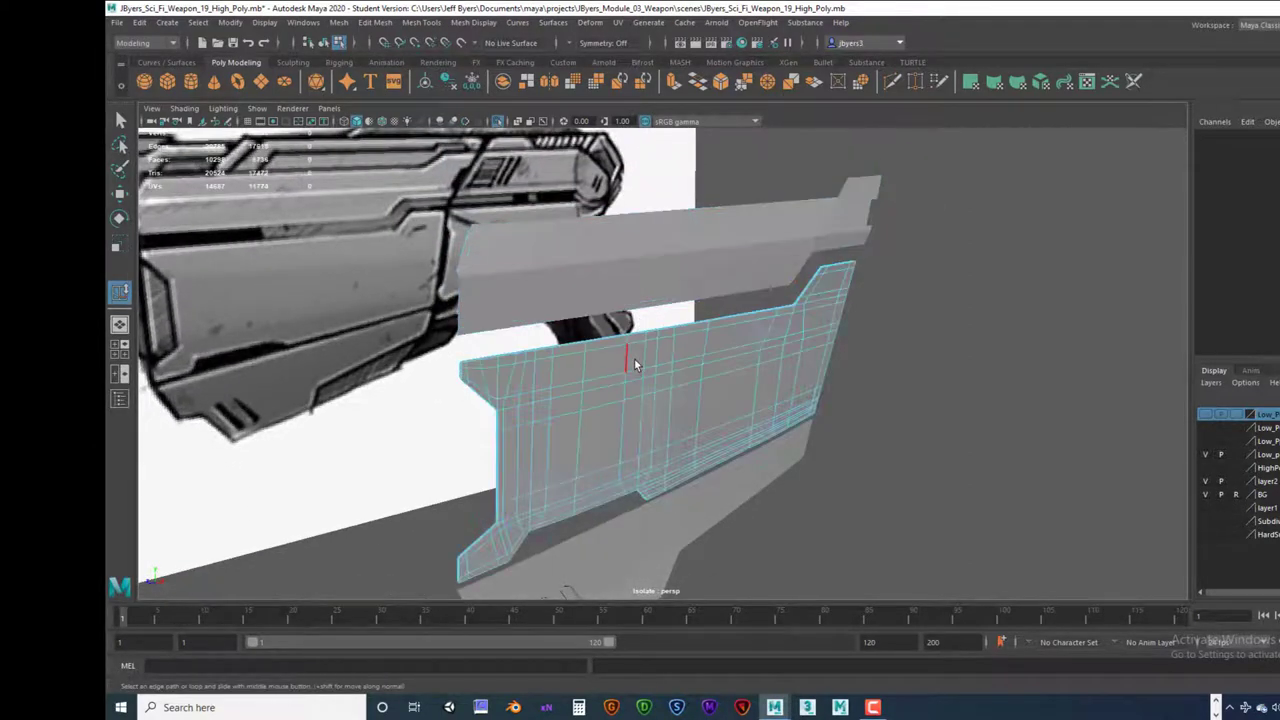
{"action": "key", "text": "1"}
{"action": "right_click_drag", "start_coordinate": [650, 339], "coordinate": [640, 421]}
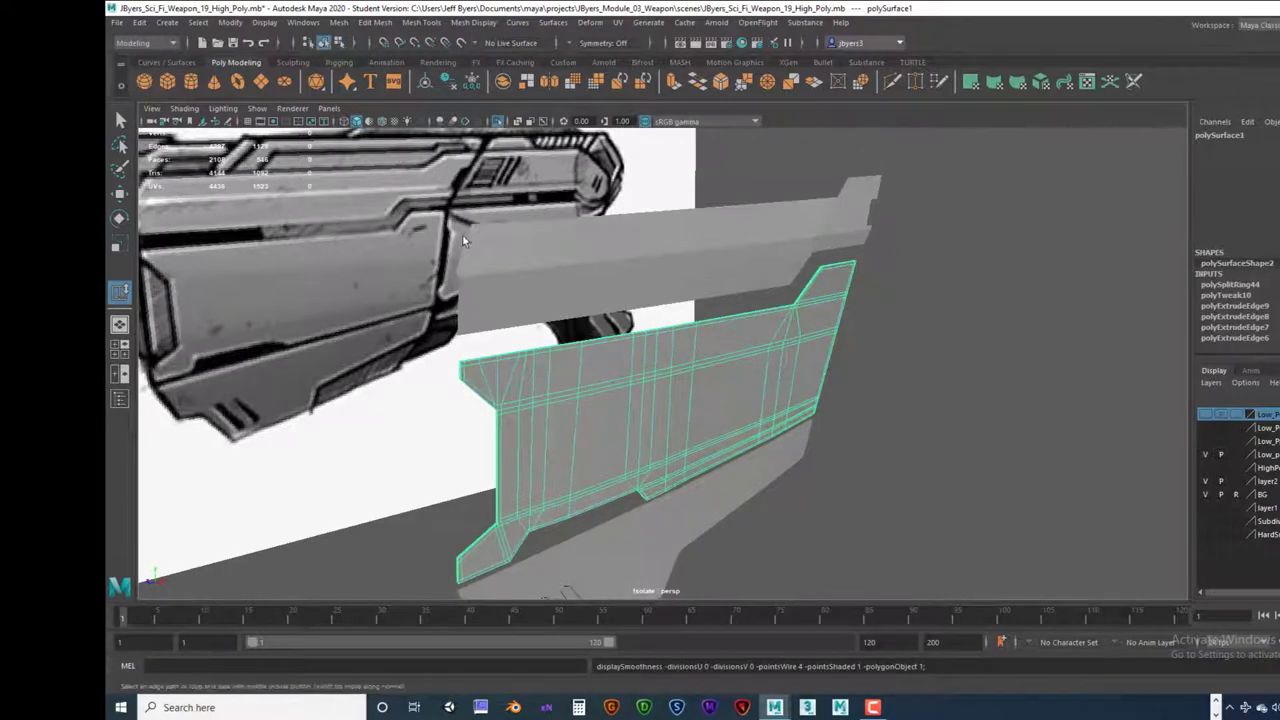
{"action": "left_click", "coordinate": [576, 262]}
{"action": "left_click_drag", "start_coordinate": [578, 262], "coordinate": [558, 303], "text": "alt"}
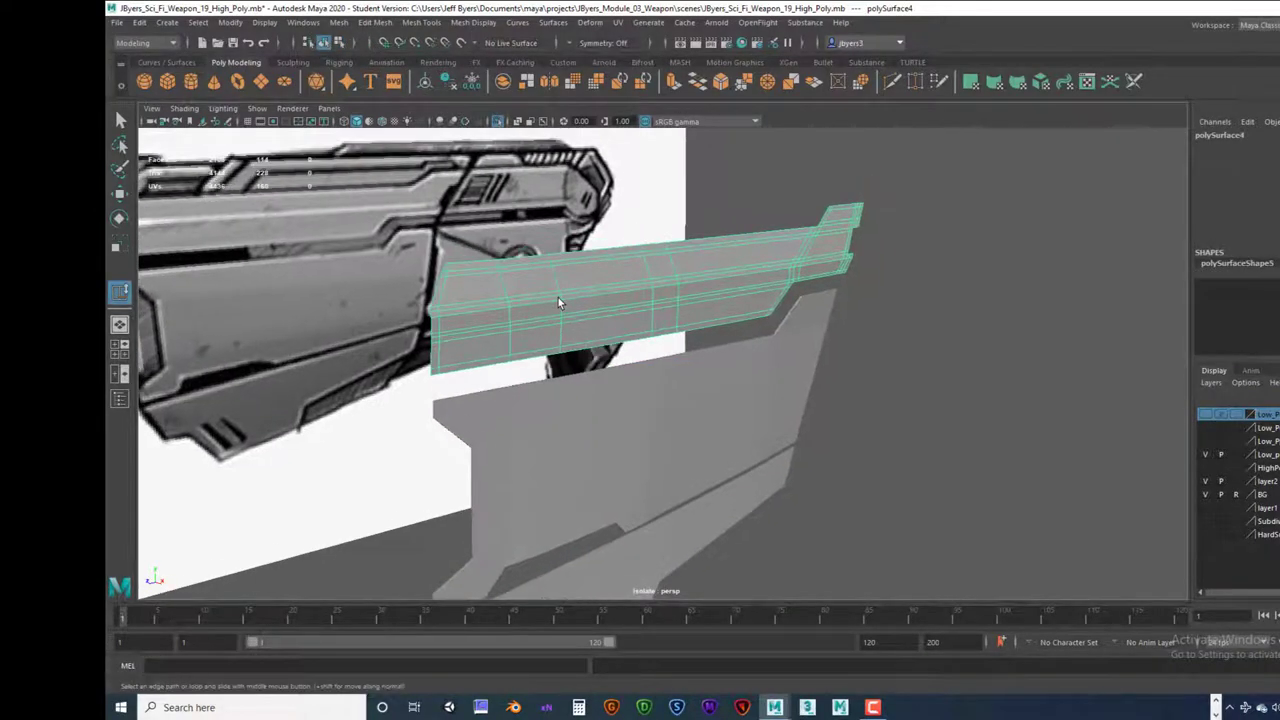
{"action": "scroll", "coordinate": [556, 298], "scroll_direction": "up", "scroll_amount": 4}
{"action": "middle_click_drag", "start_coordinate": [547, 290], "coordinate": [623, 300], "text": "alt"}
{"action": "left_click_drag", "start_coordinate": [623, 300], "coordinate": [566, 277], "text": "alt"}
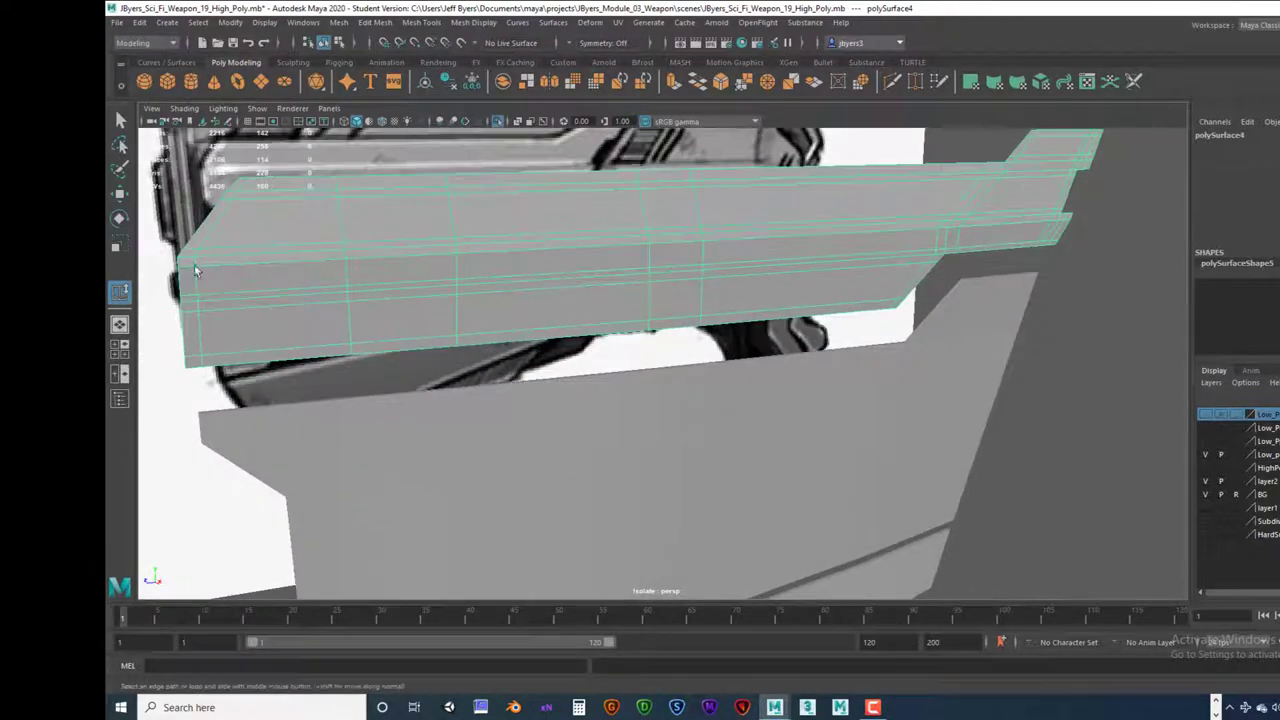
{"action": "left_click_drag", "start_coordinate": [350, 250], "coordinate": [569, 223], "text": "alt"}
Step: Adjust the side view's shading, compare the panels with the reference sketch, and return to the perspective view
{"action": "key", "text": "space"}
{"action": "key", "text": "space"}
{"action": "key", "text": "space"}
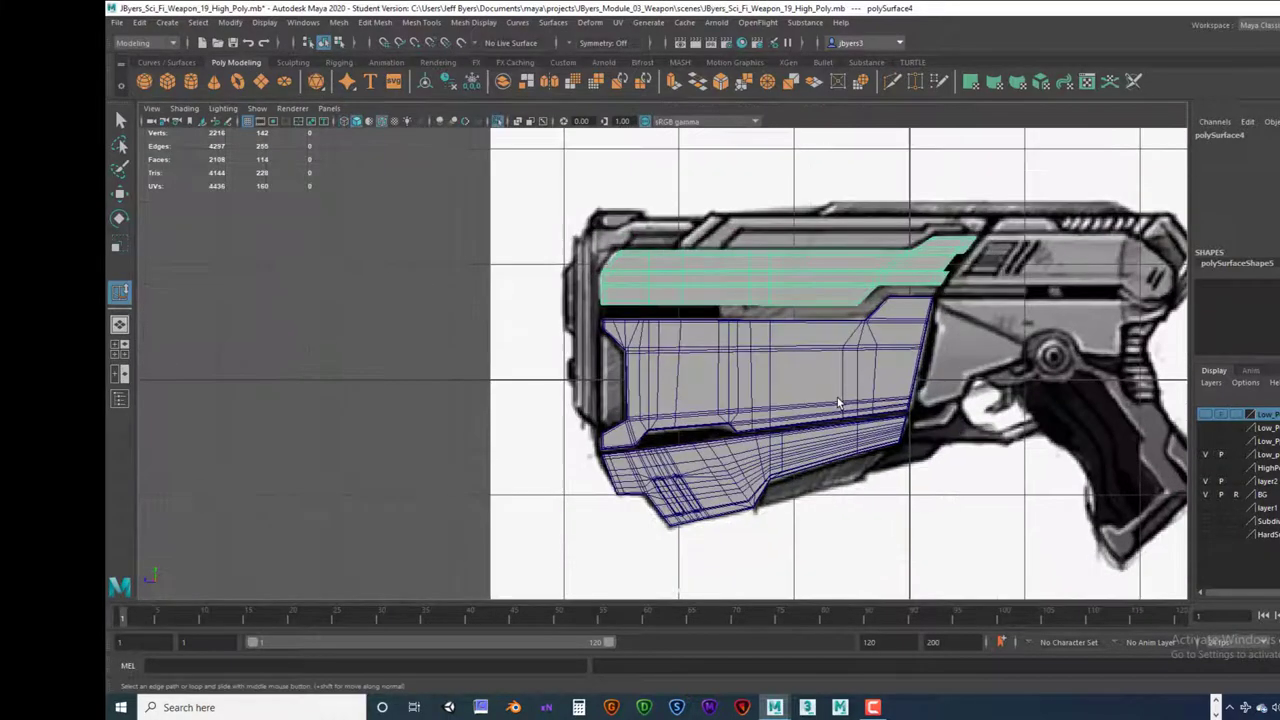
{"action": "scroll", "coordinate": [837, 397], "scroll_direction": "up", "scroll_amount": 5}
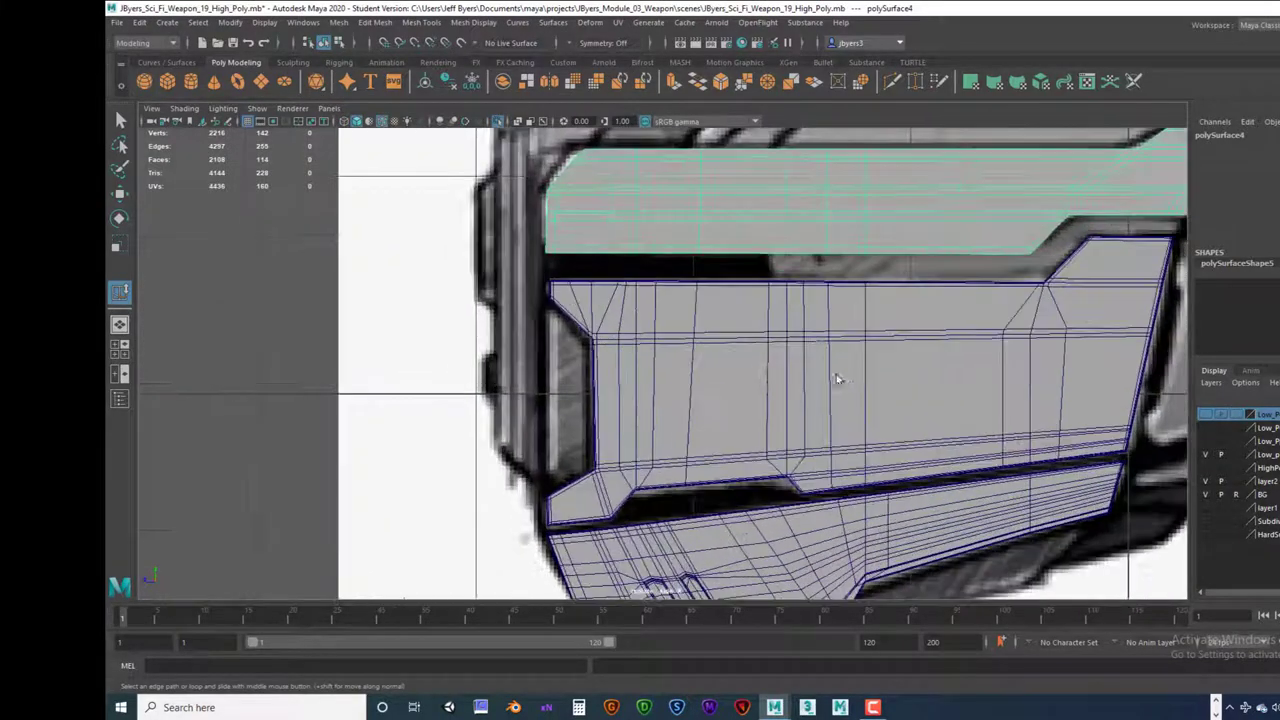
{"action": "left_click", "coordinate": [184, 108]}
{"action": "left_click", "coordinate": [320, 255]}
{"action": "middle_click_drag", "start_coordinate": [690, 260], "coordinate": [528, 304], "text": "alt"}
{"action": "key", "text": "space"}
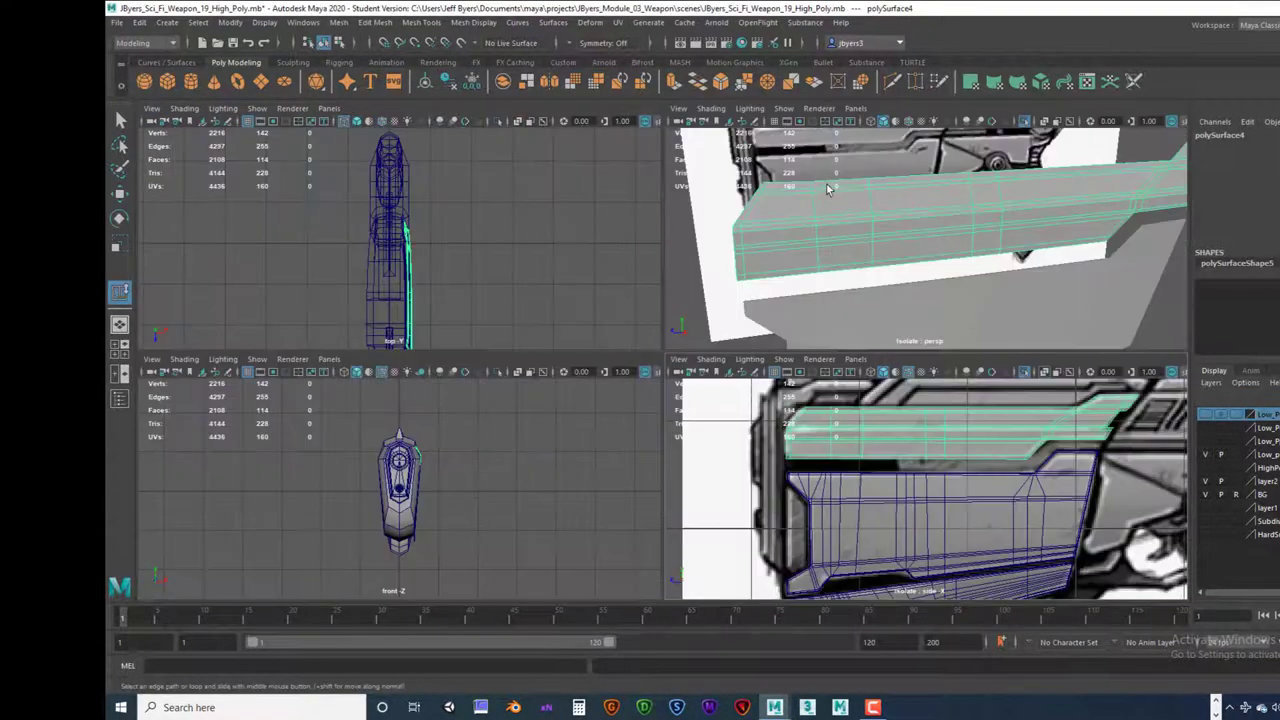
{"action": "key", "text": "space"}
Step: Insert a supporting edge loop along the upper panel just below its lengthwise crease
{"action": "left_click_drag", "start_coordinate": [595, 310], "coordinate": [562, 323], "text": "alt"}
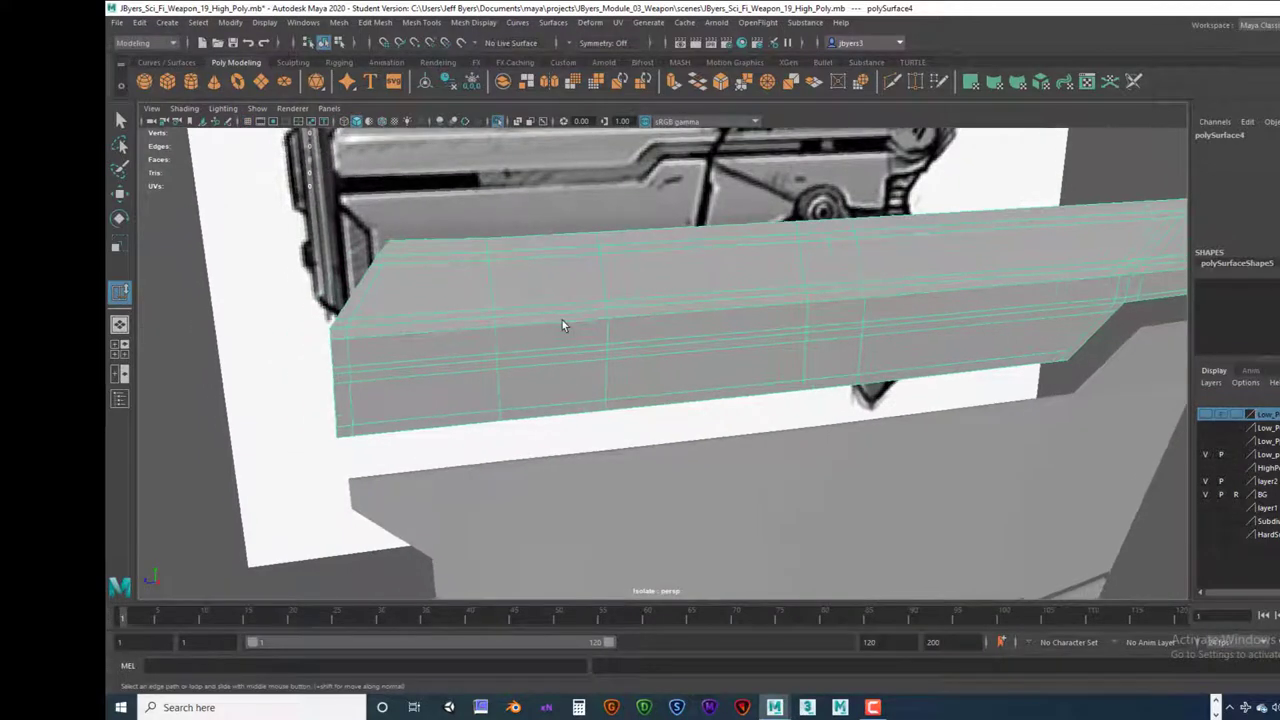
{"action": "right_click_drag", "start_coordinate": [561, 318], "coordinate": [407, 343], "text": "shift"}
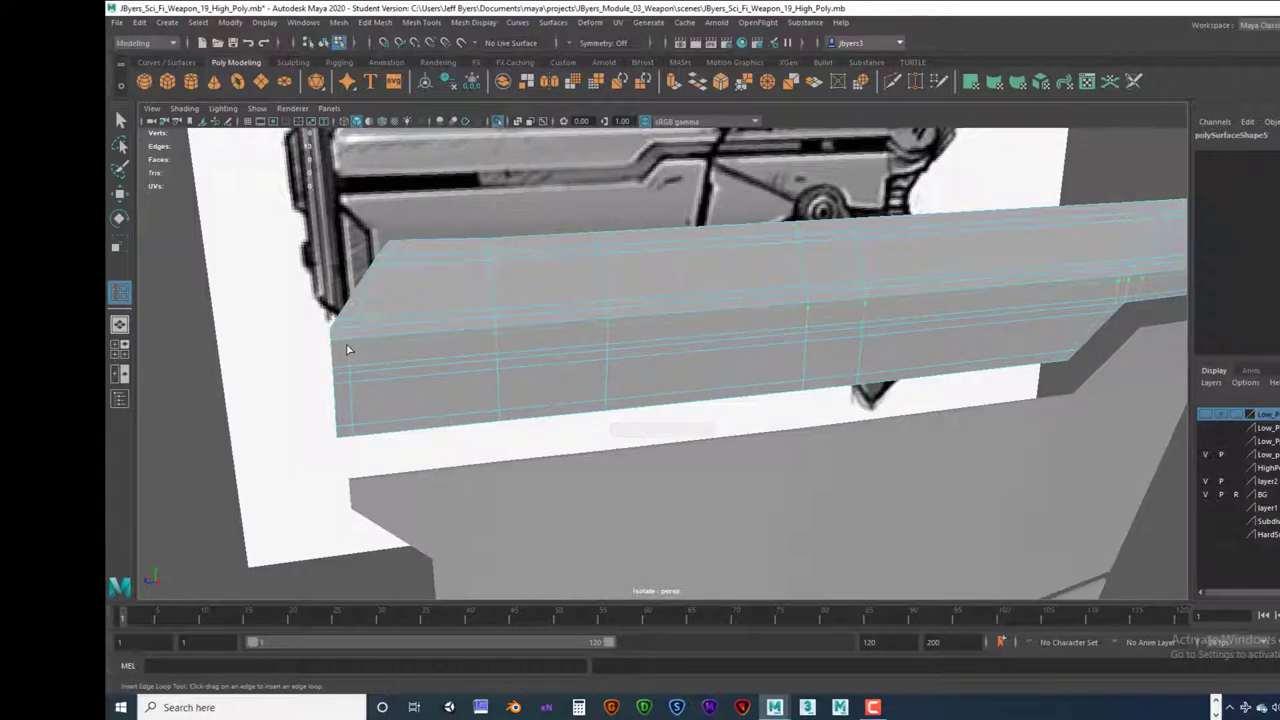
{"action": "left_click", "coordinate": [368, 350]}
{"action": "scroll", "coordinate": [582, 328], "scroll_direction": "down", "scroll_amount": 2}
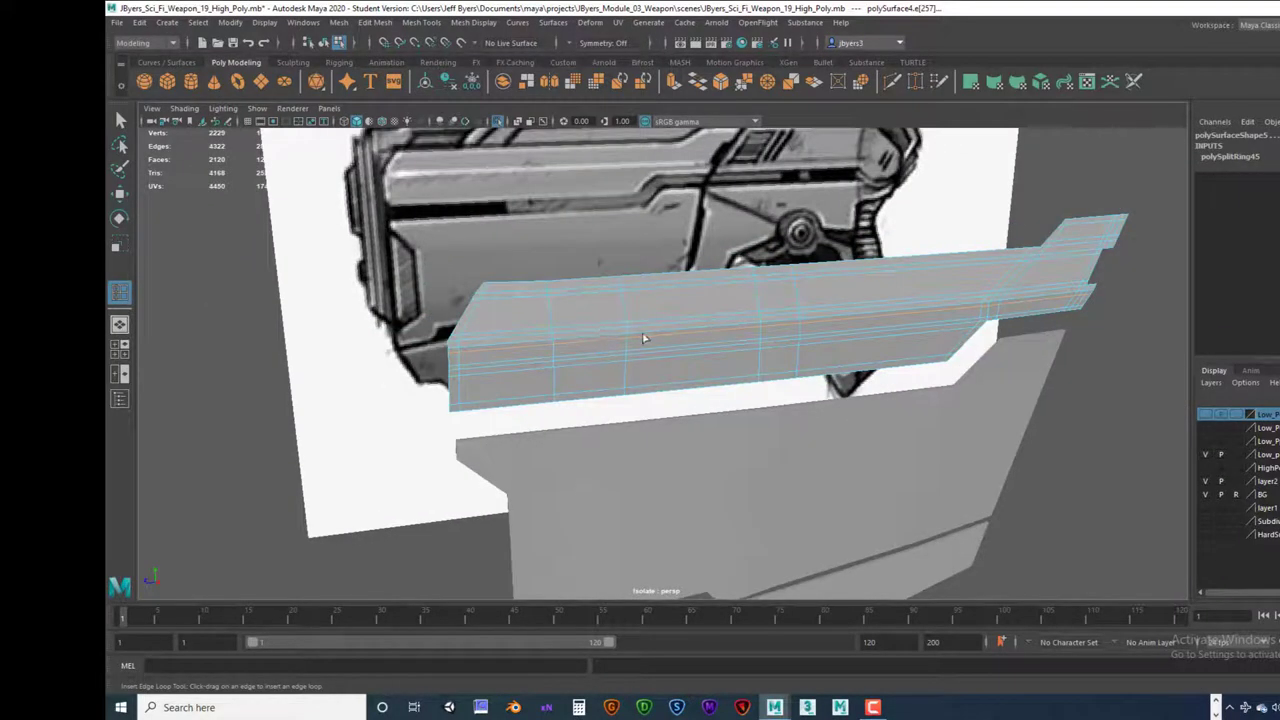
Step: Try inserting another edge loop near the notch at the upper panel's rear end, undo it, and leave the tool
{"action": "scroll", "coordinate": [590, 336], "scroll_direction": "up", "scroll_amount": 4}
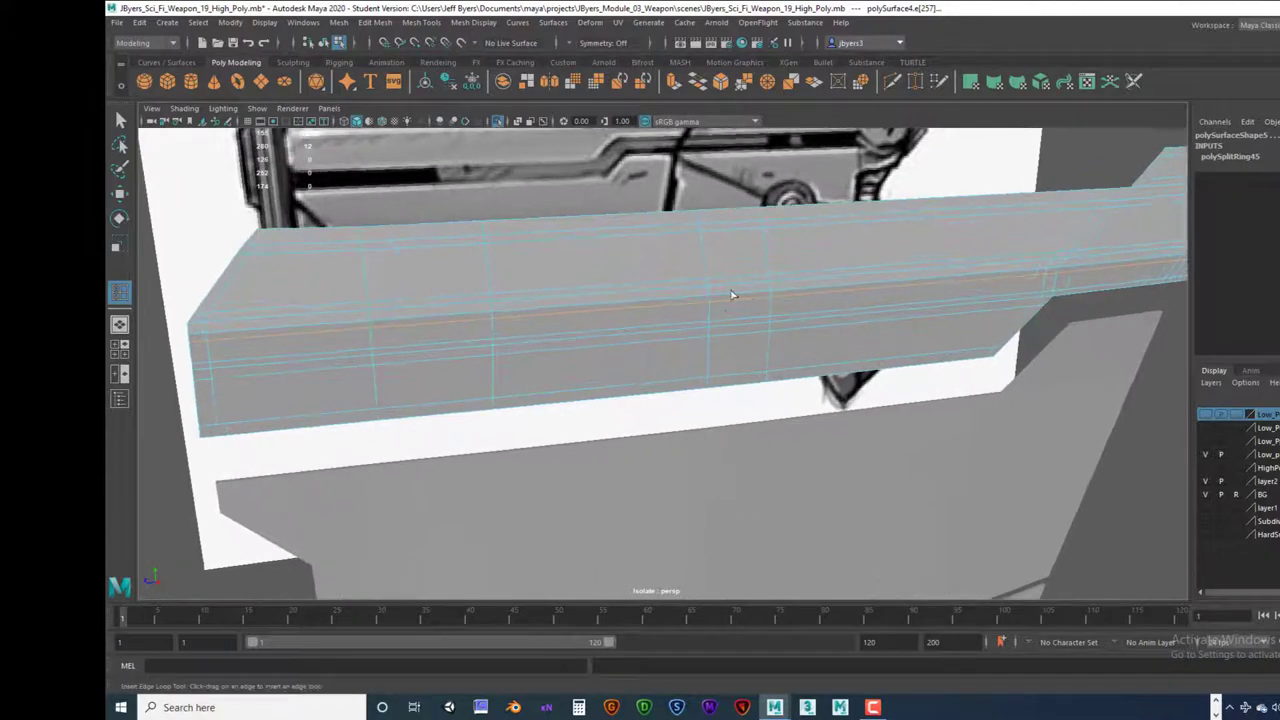
{"action": "middle_click_drag", "start_coordinate": [646, 306], "coordinate": [610, 311], "text": "alt"}
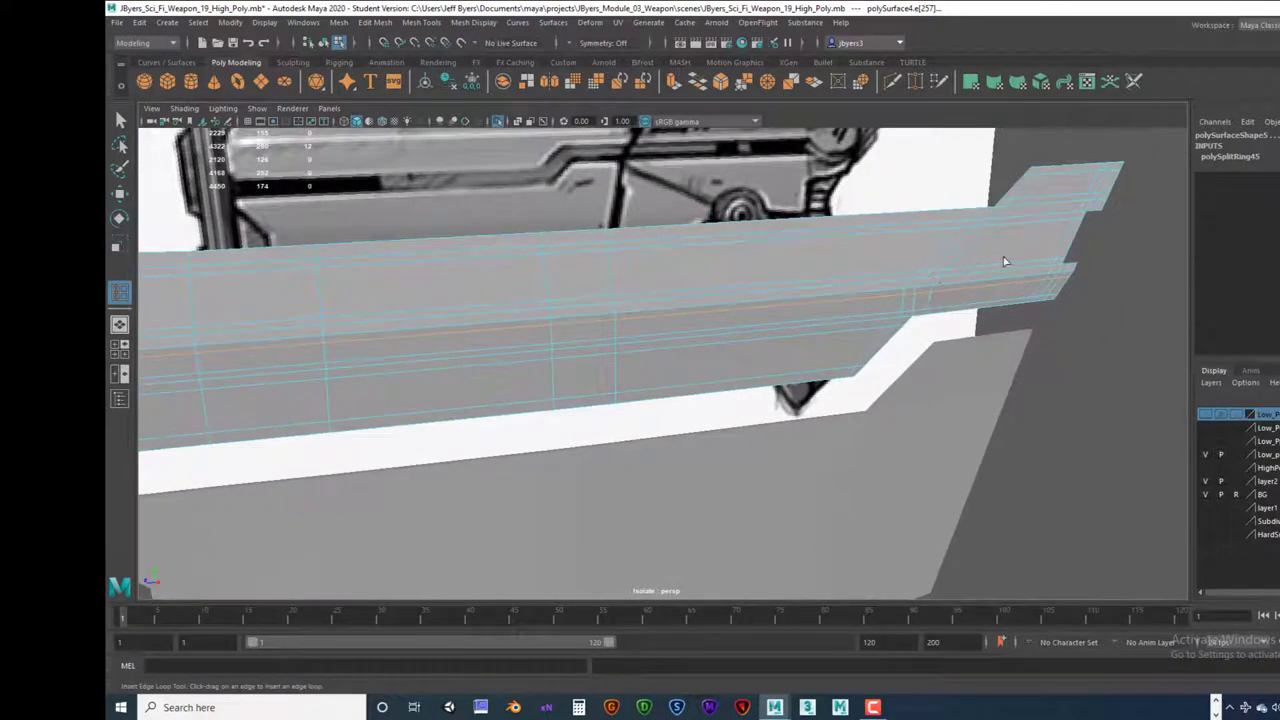
{"action": "left_click", "coordinate": [1049, 262]}
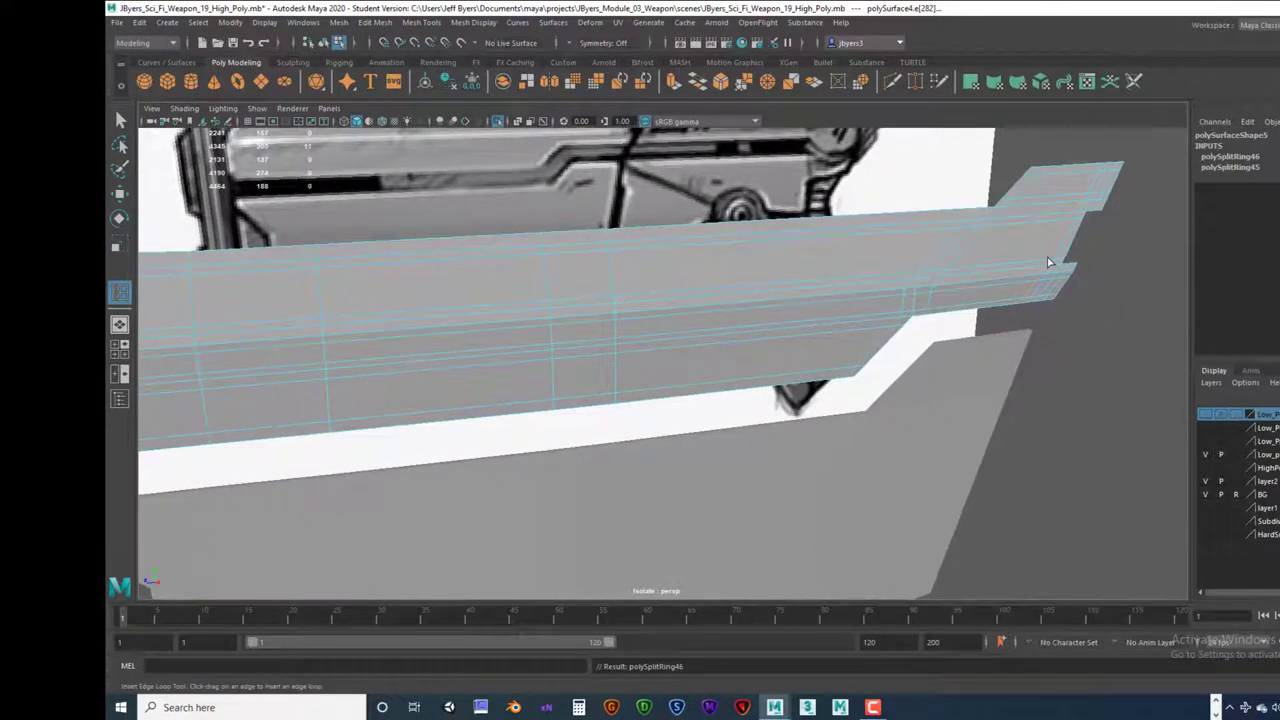
{"action": "key", "text": "ctrl+z"}
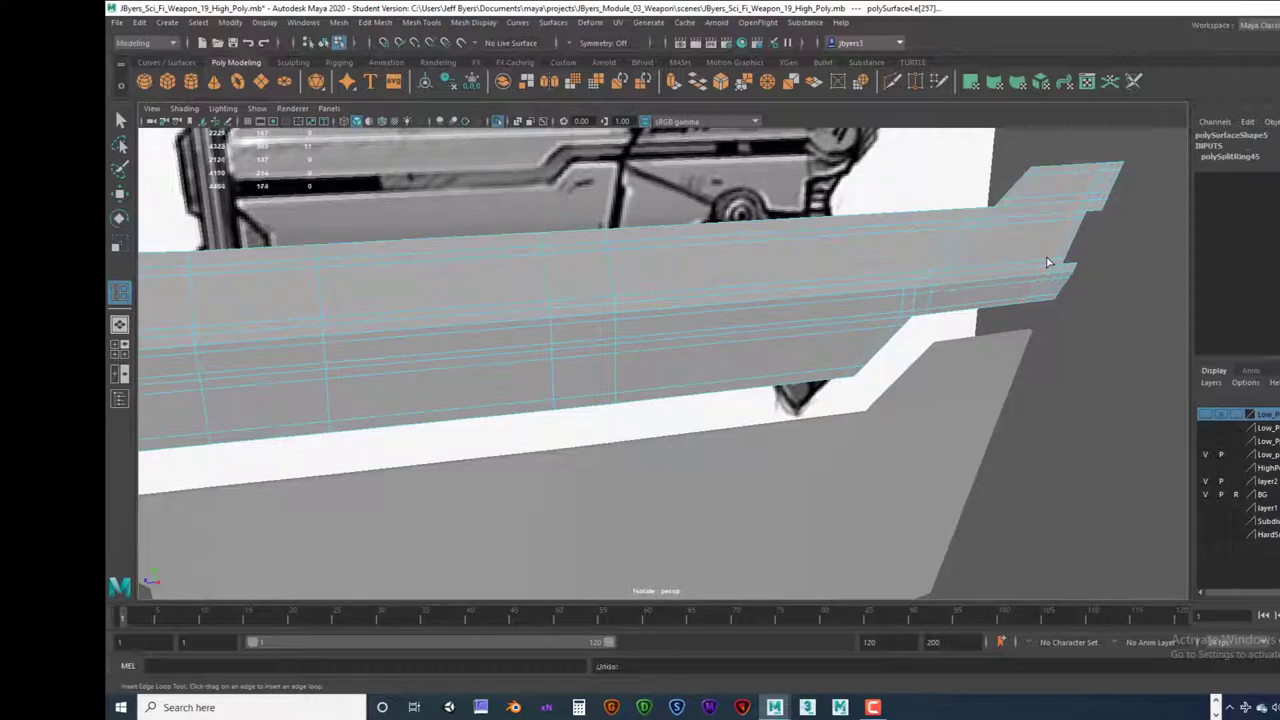
{"action": "key", "text": "q"}
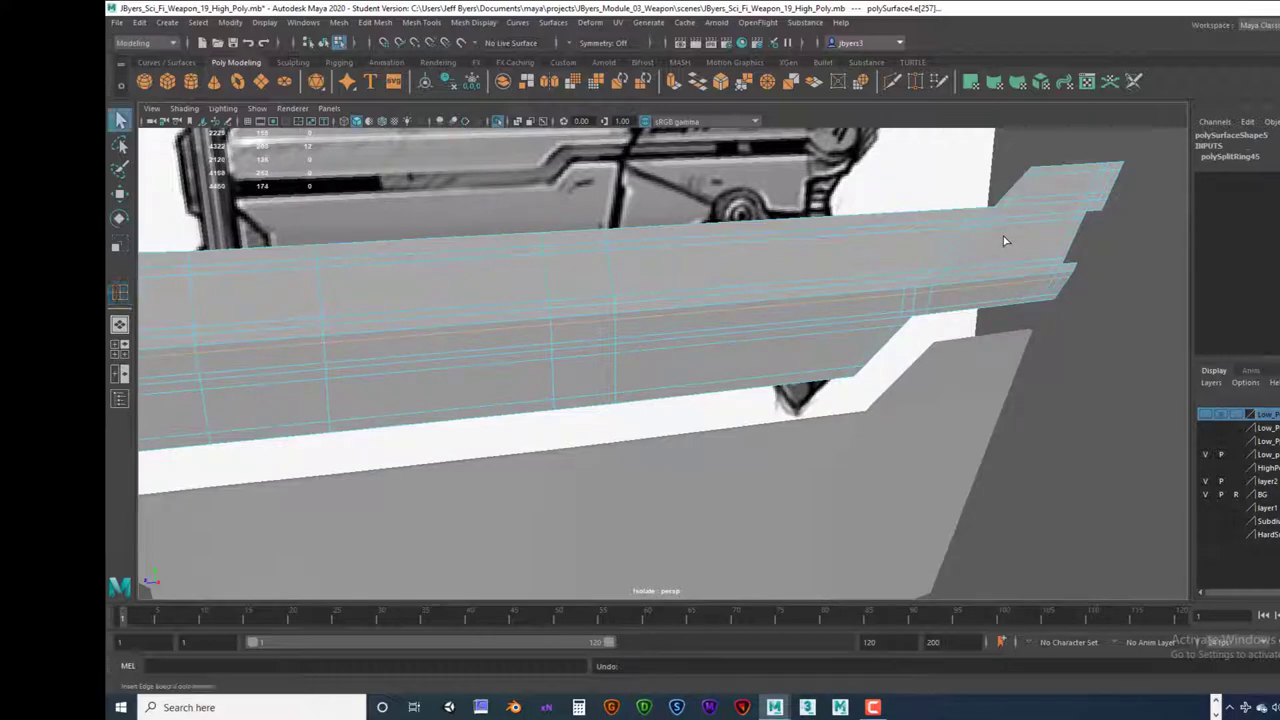
{"action": "left_click", "coordinate": [1121, 292]}
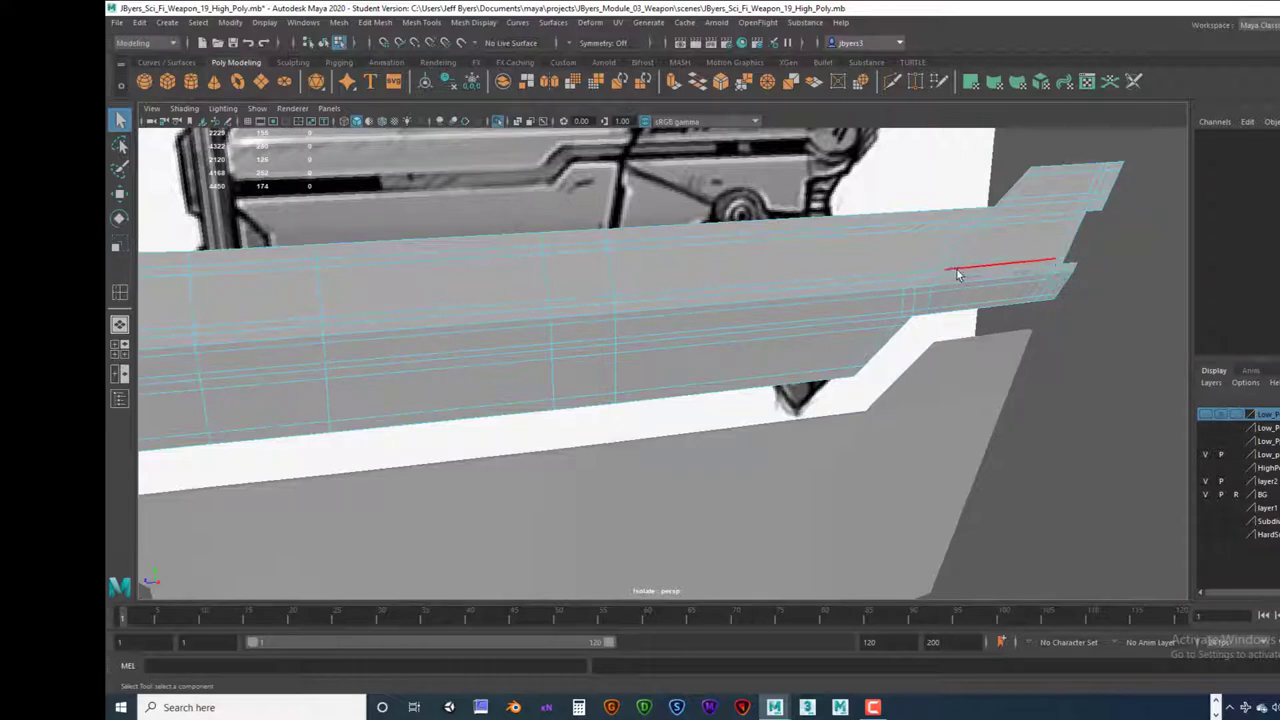
{"action": "left_click", "coordinate": [984, 264]}
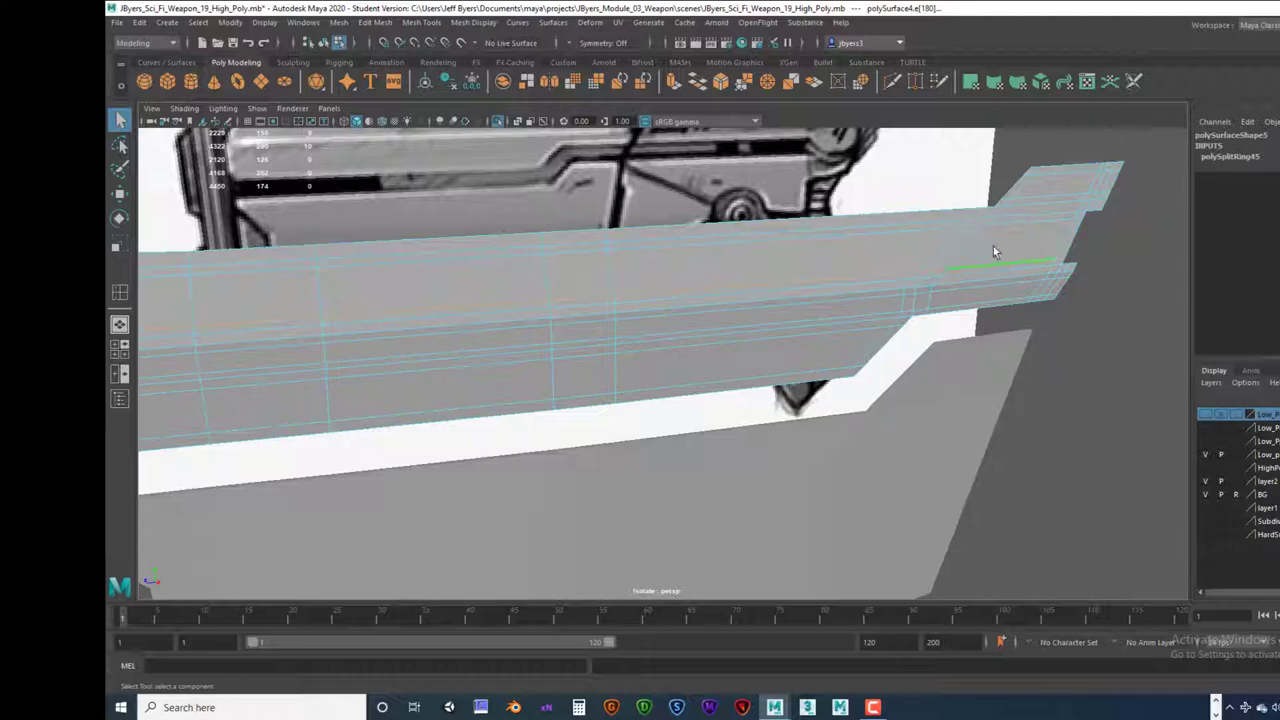
{"action": "double_click", "coordinate": [1009, 229], "text": "shift"}
{"action": "scroll", "coordinate": [908, 309], "scroll_direction": "down", "scroll_amount": 3}
{"action": "left_click_drag", "start_coordinate": [741, 294], "coordinate": [808, 283], "text": "alt"}
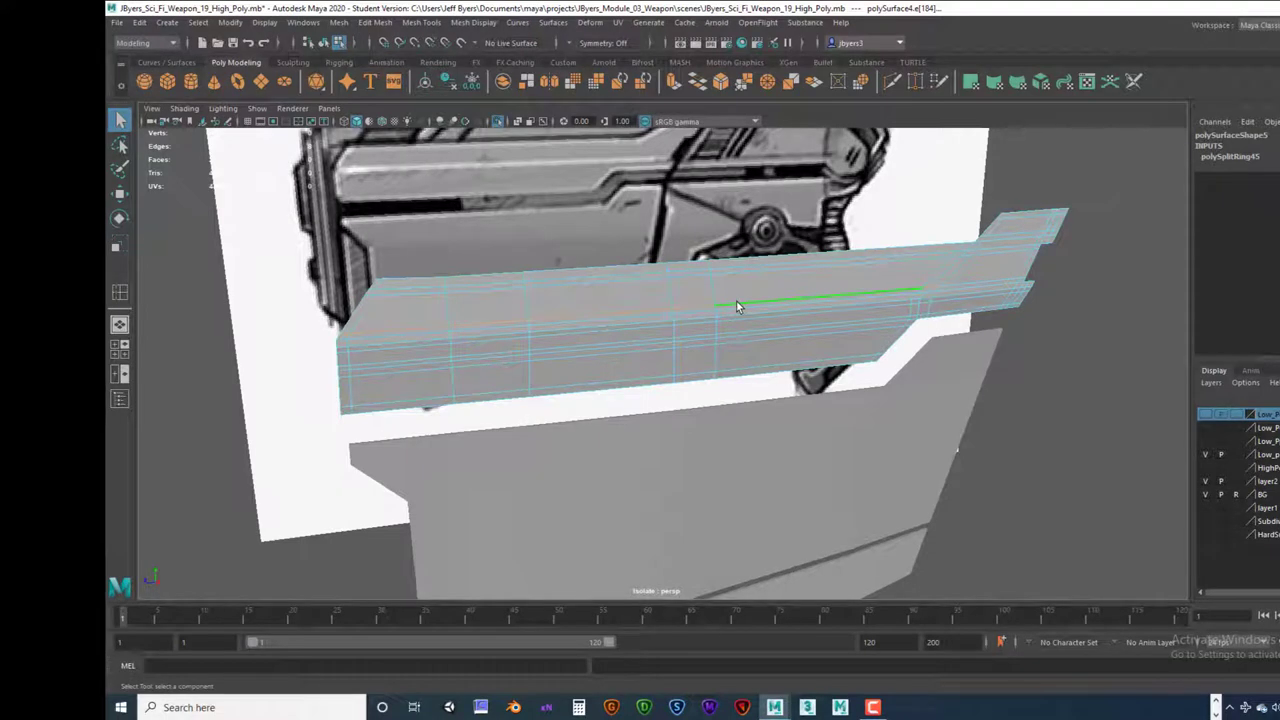
{"action": "key", "text": "g"}
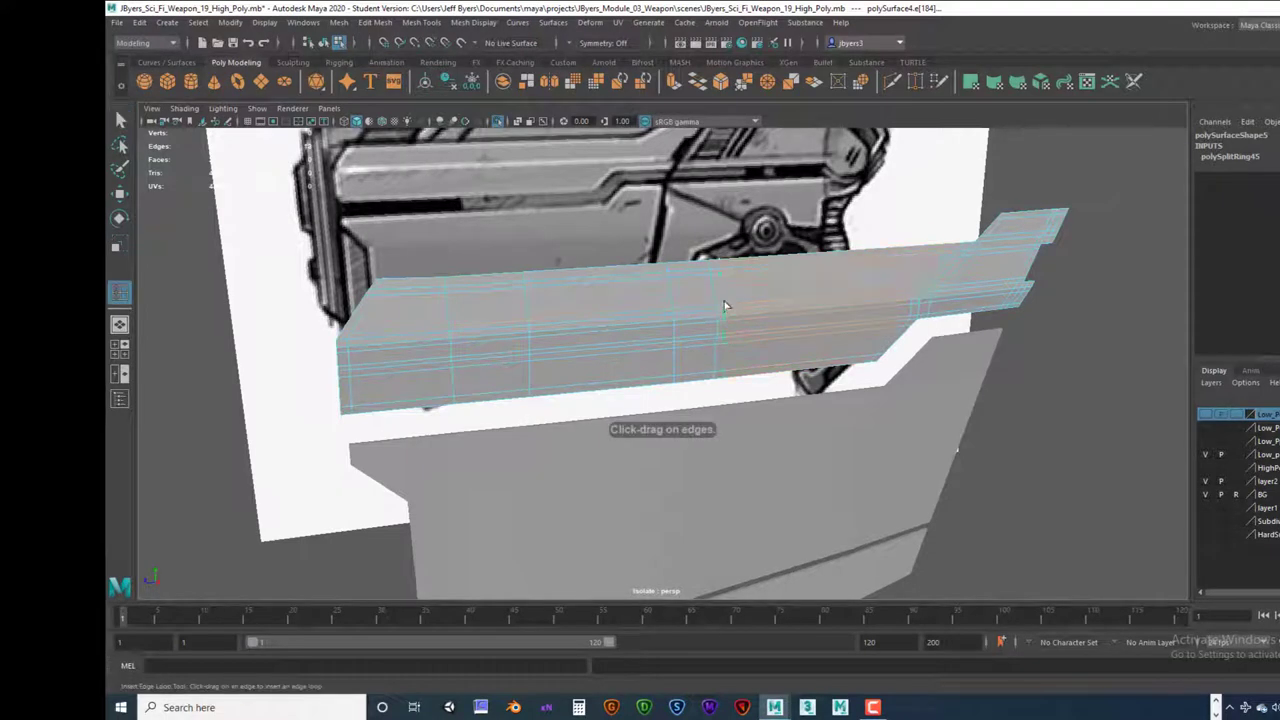
{"action": "left_click", "coordinate": [726, 302]}
{"action": "key", "text": "ctrl+z"}
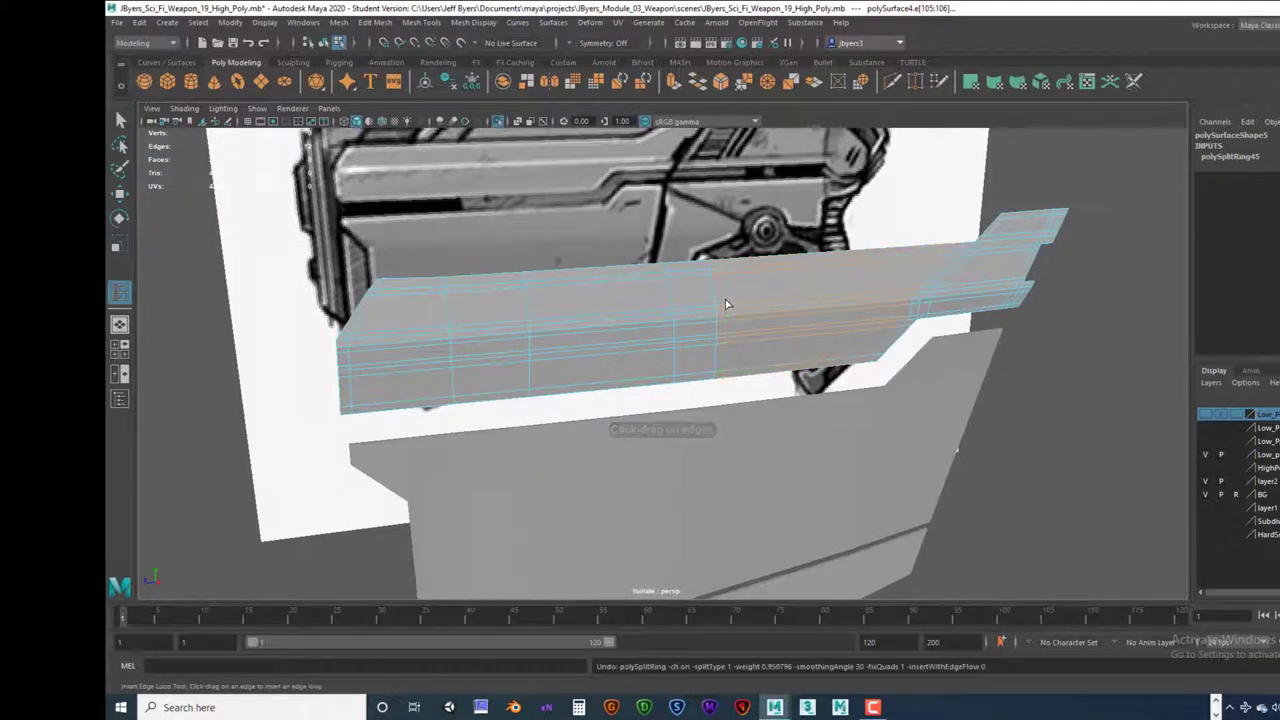
{"action": "key", "text": "space"}
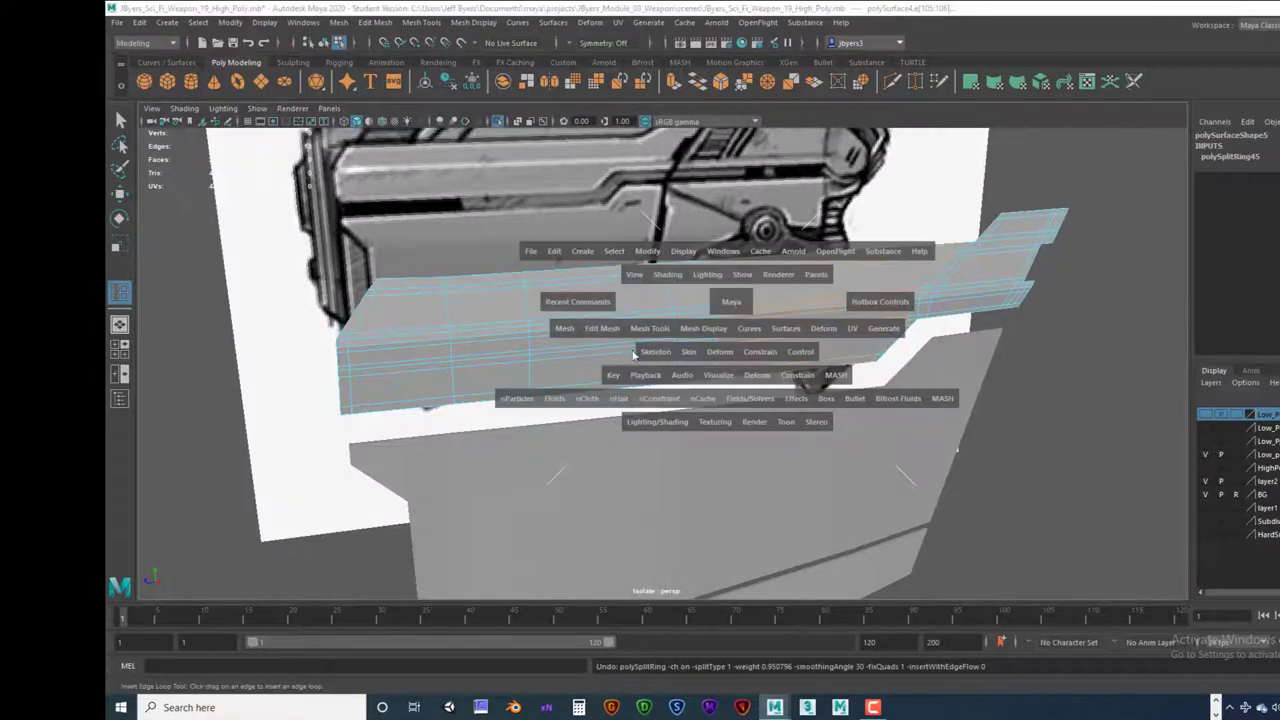
Step: Slide the lengthwise edge loop above the upper panel's crease upward across its upper face, and return to object mode
{"action": "right_click_drag", "start_coordinate": [754, 303], "coordinate": [740, 404], "text": "shift"}
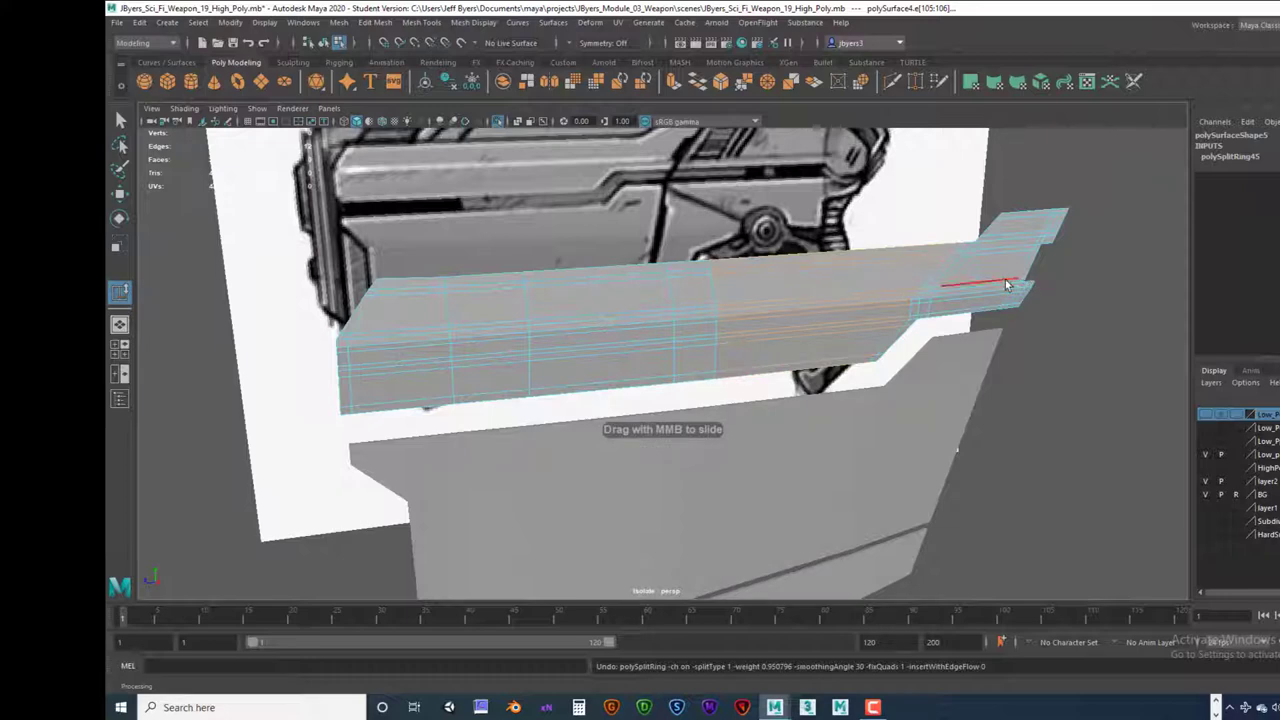
{"action": "double_click", "coordinate": [1000, 281]}
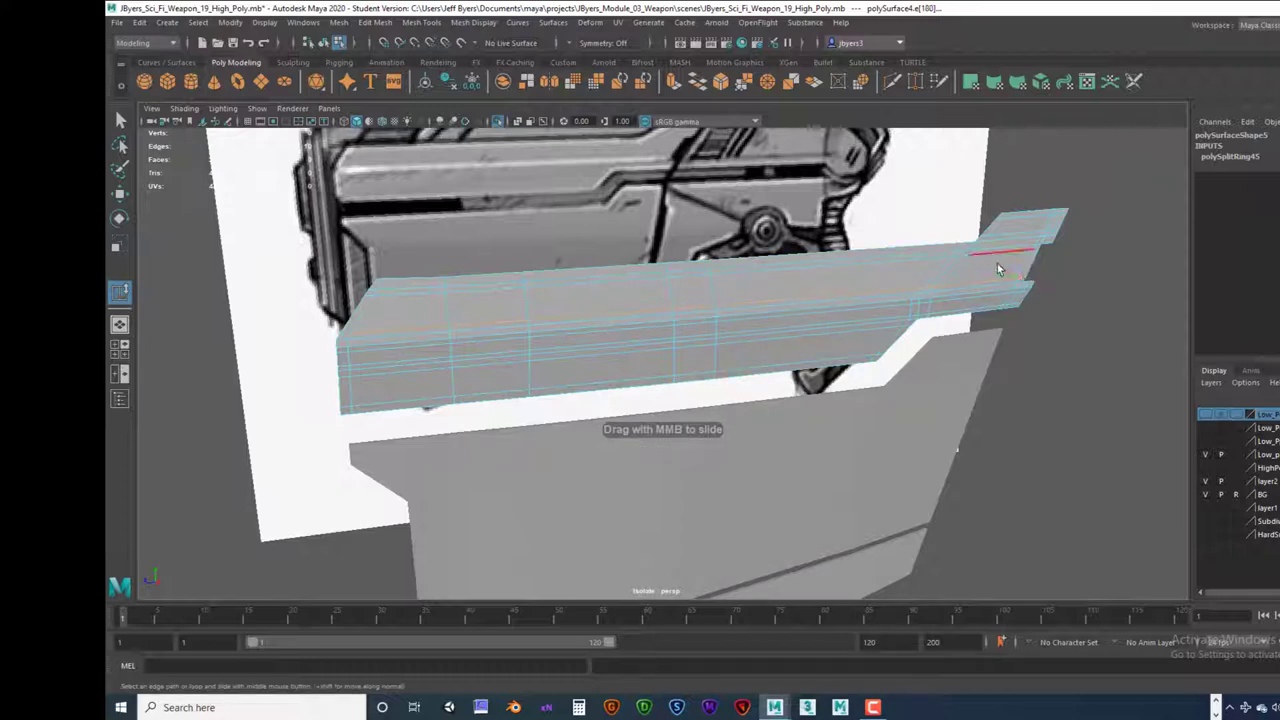
{"action": "left_click", "coordinate": [772, 296]}
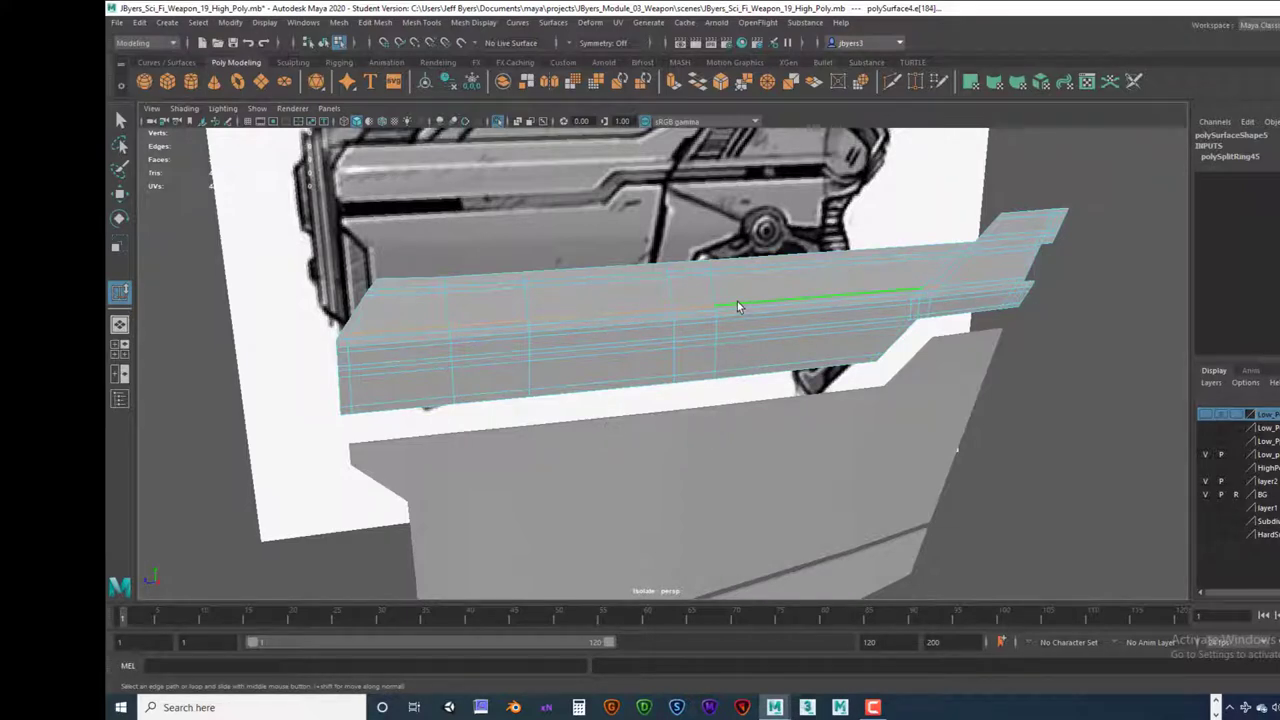
{"action": "right_click_drag", "start_coordinate": [740, 291], "coordinate": [738, 396], "text": "shift"}
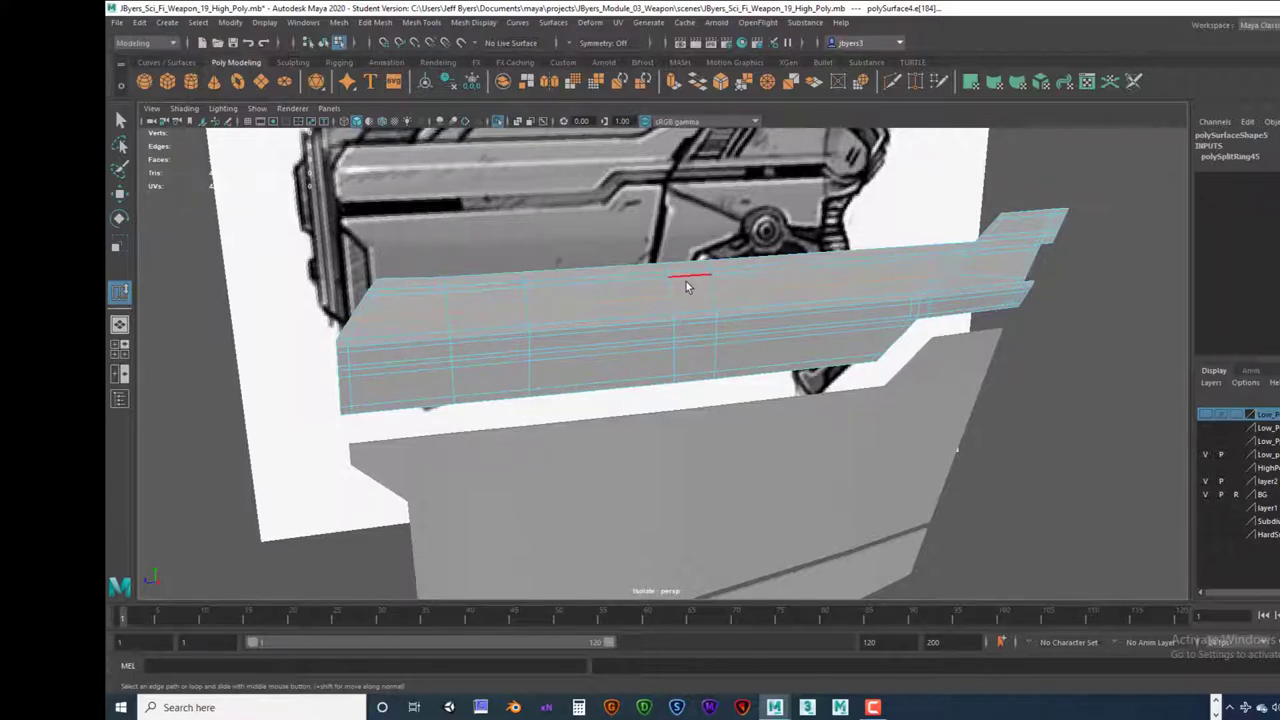
{"action": "right_click_drag", "start_coordinate": [686, 287], "coordinate": [686, 364]}
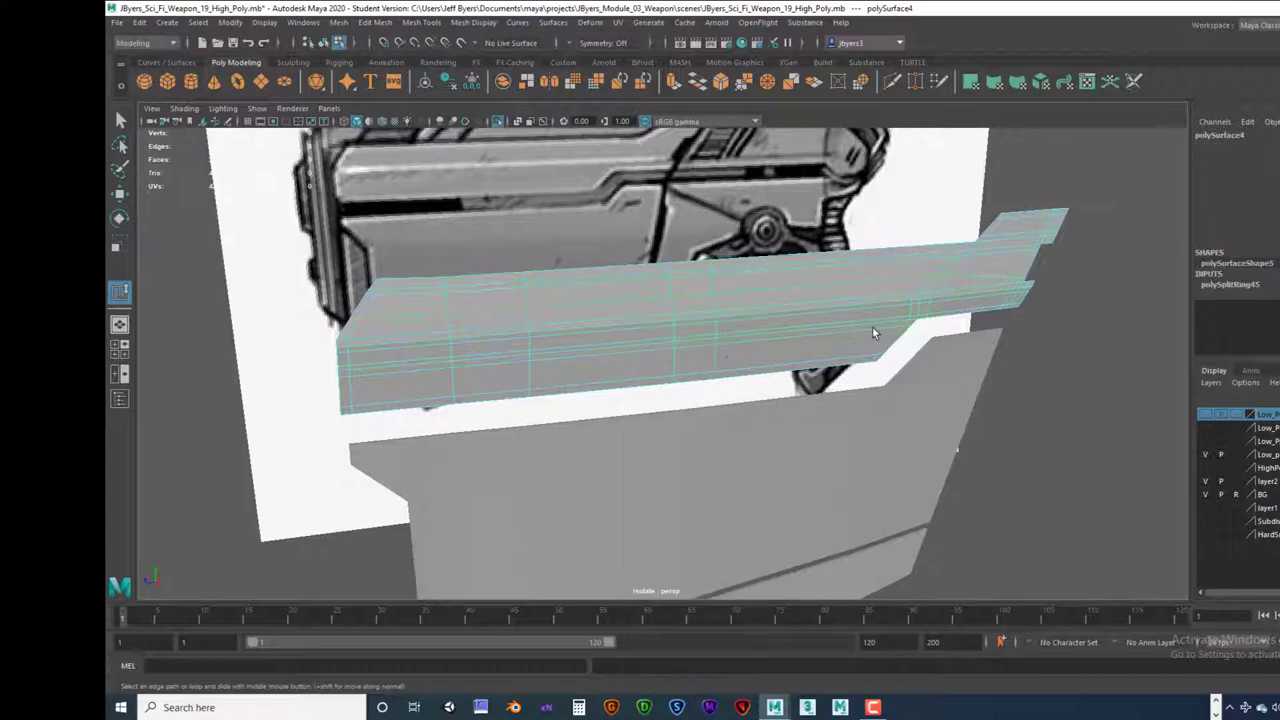
{"action": "left_click", "coordinate": [981, 345]}
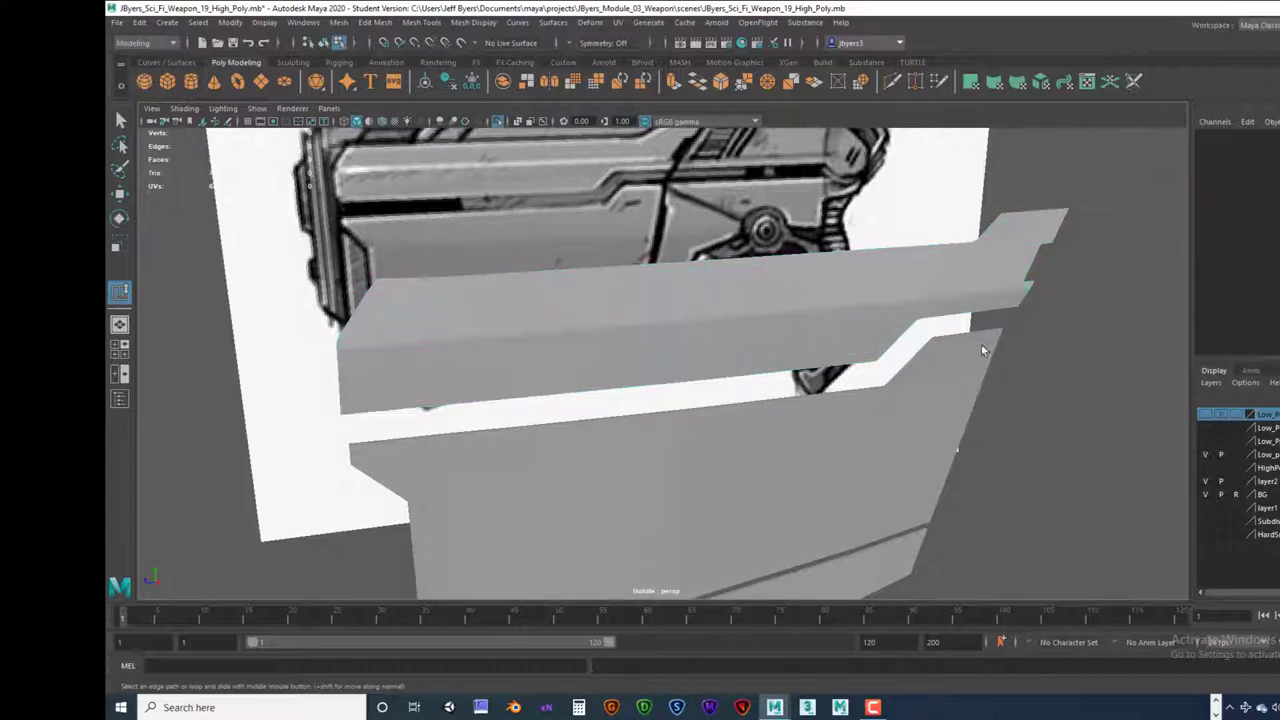
Step: Check the upper panel with smoothing shown, and return it to its unsmoothed display
{"action": "left_click_drag", "start_coordinate": [937, 331], "coordinate": [975, 328], "text": "alt"}
{"action": "left_click_drag", "start_coordinate": [586, 307], "coordinate": [988, 283], "text": "alt"}
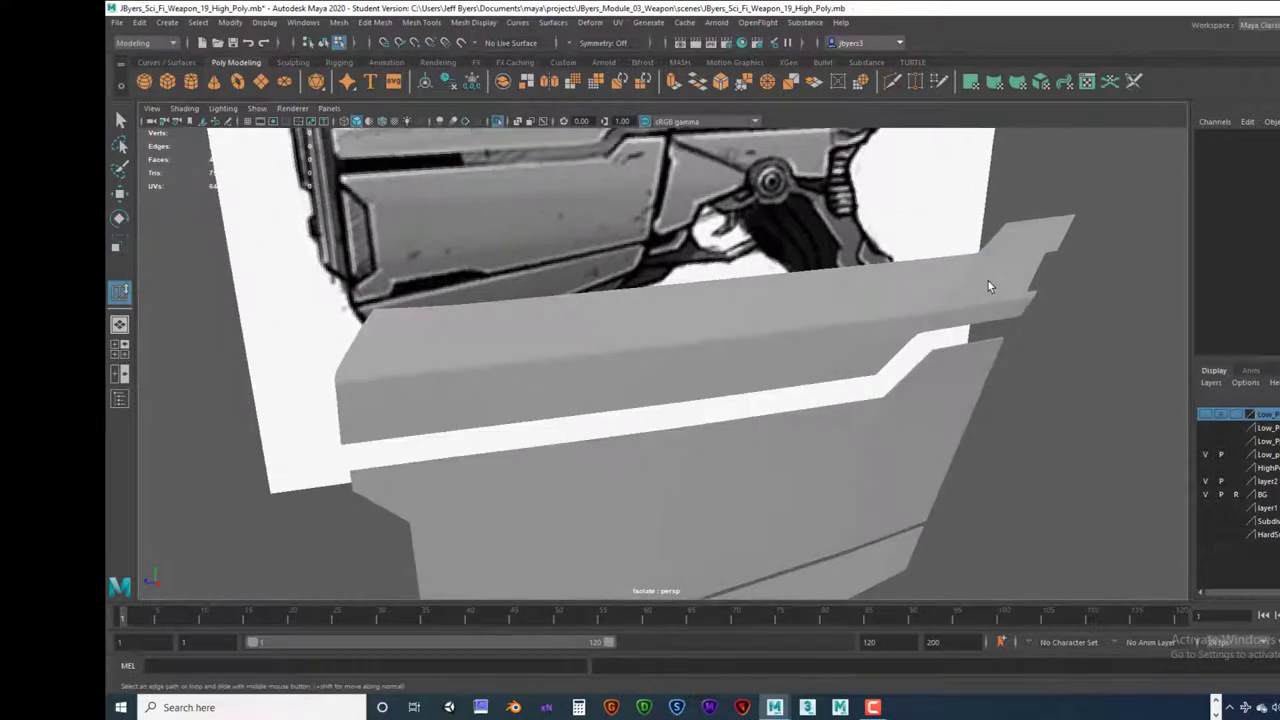
{"action": "left_click", "coordinate": [970, 288]}
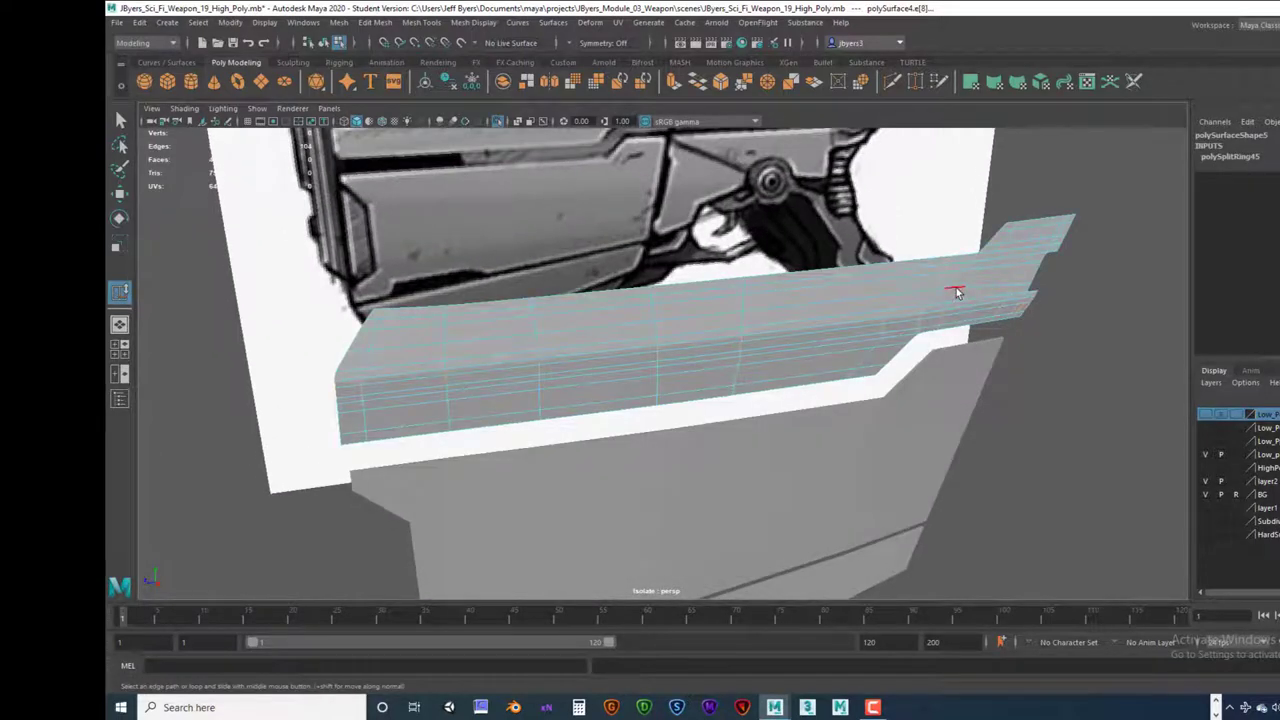
{"action": "key", "text": "1"}
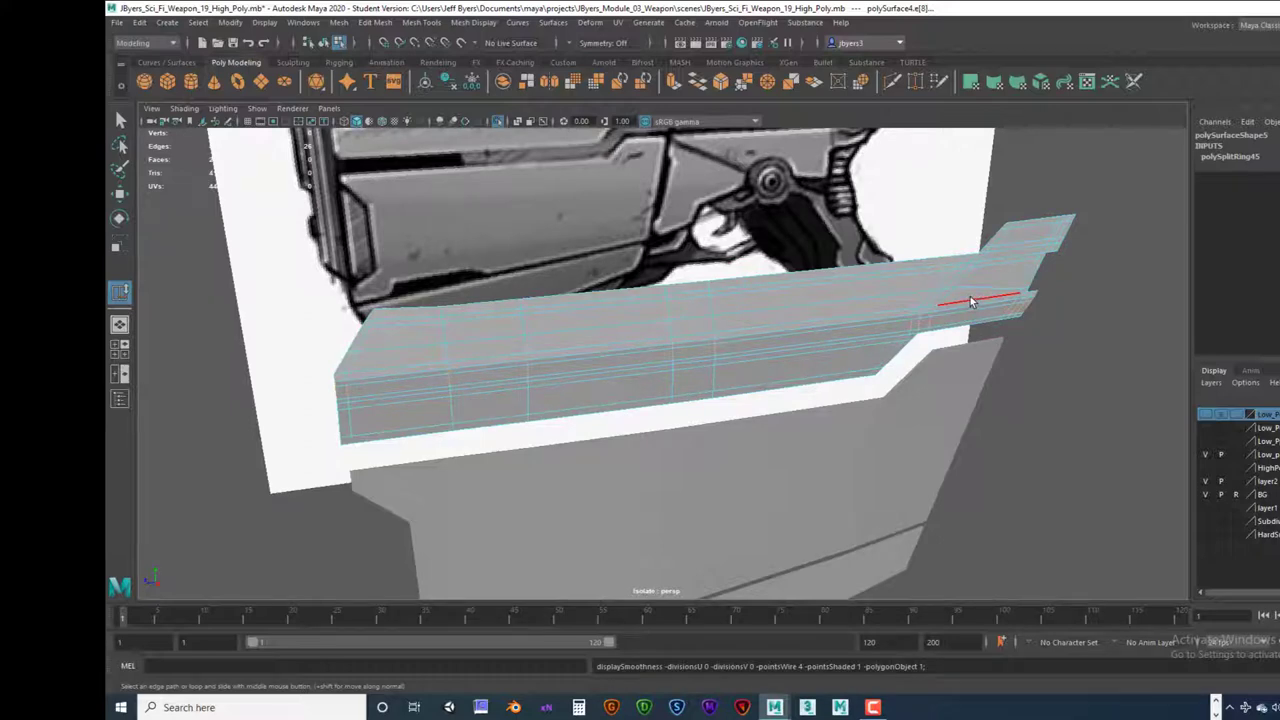
{"action": "left_click", "coordinate": [1062, 302]}
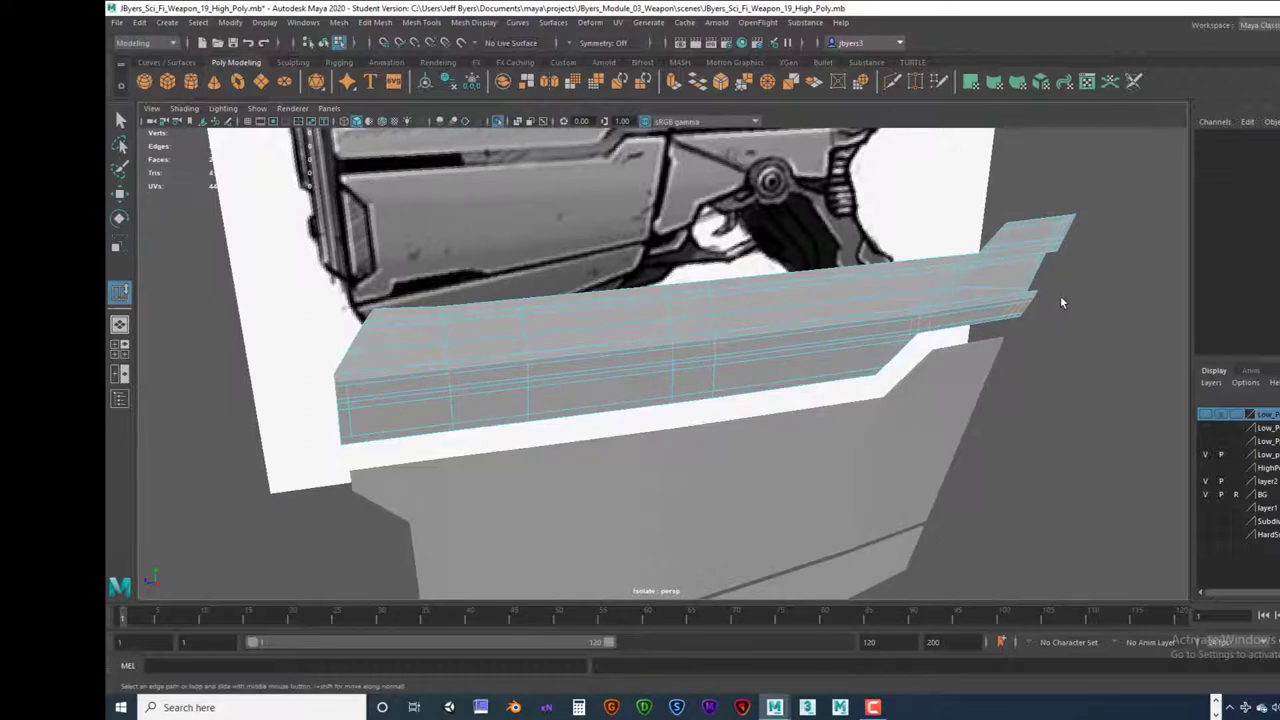
Step: Slide the rearward crosswise edges on the upper panel's upper face near the notch toward the panel's rear end
{"action": "left_click_drag", "start_coordinate": [1057, 296], "coordinate": [1034, 336], "text": "alt"}
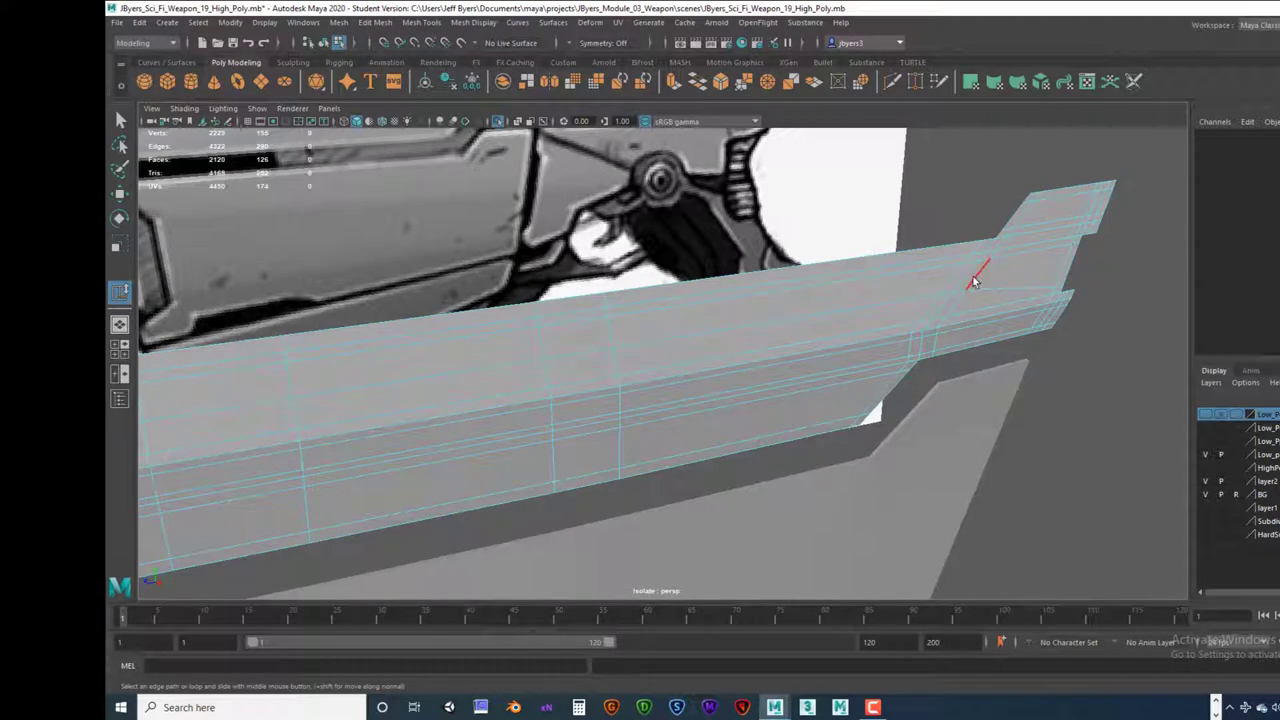
{"action": "left_click", "coordinate": [975, 280]}
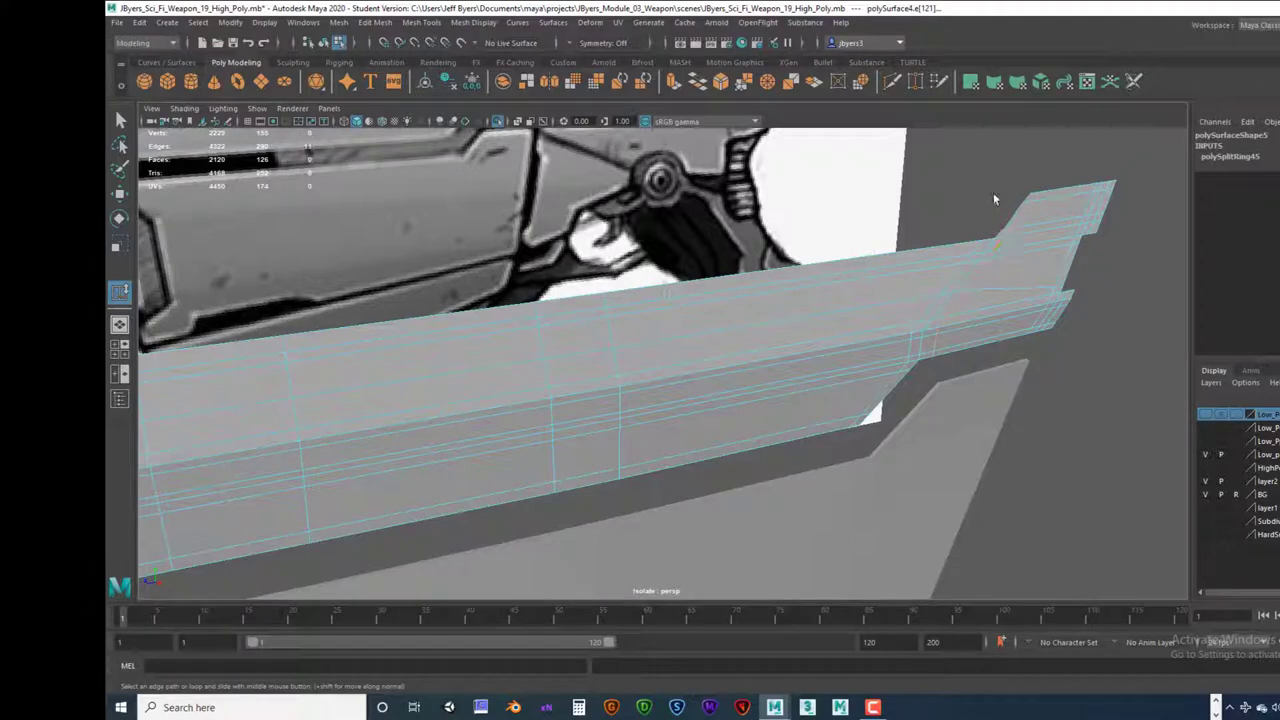
{"action": "left_click_drag", "start_coordinate": [977, 182], "coordinate": [1081, 256]}
{"action": "left_click_drag", "start_coordinate": [905, 402], "coordinate": [981, 340]}
{"action": "mouse_move", "coordinate": [967, 282]}
{"action": "left_mouse_down"}
{"action": "mouse_move", "coordinate": [940, 279]}
{"action": "mouse_move", "coordinate": [961, 298]}
{"action": "left_mouse_up"}
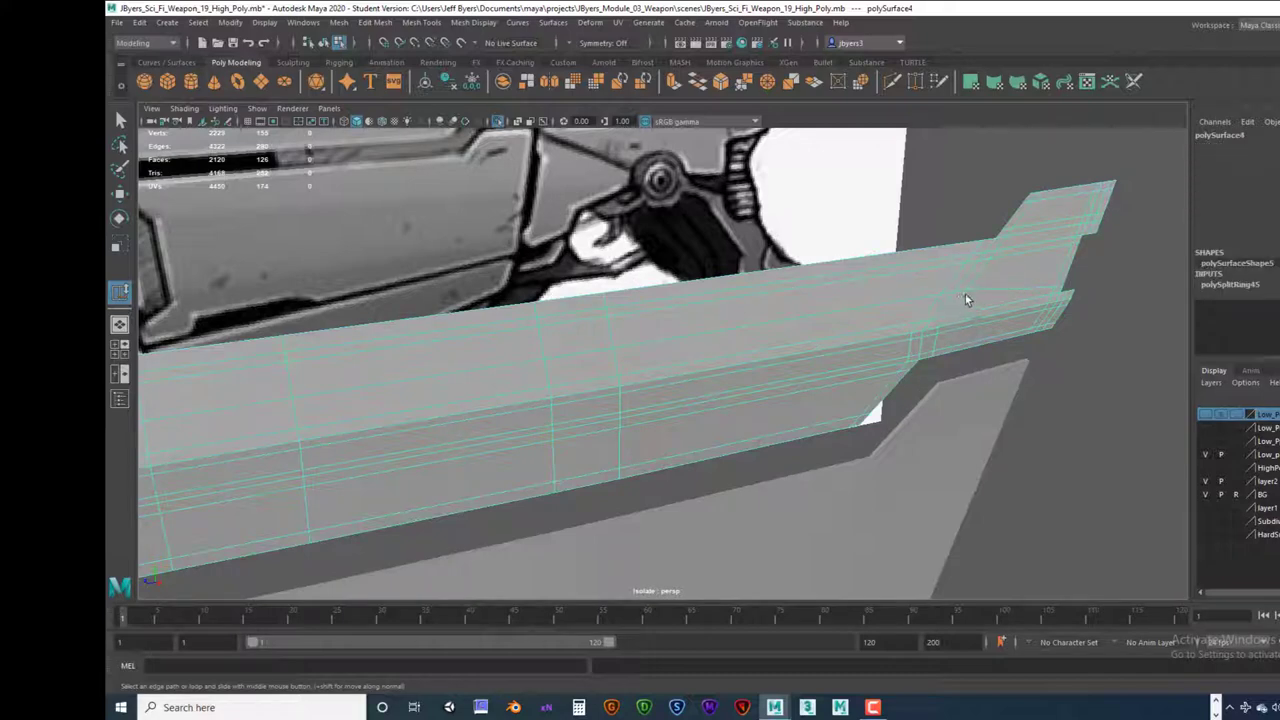
{"action": "key", "text": "ctrl+z"}
{"action": "key", "text": "space"}
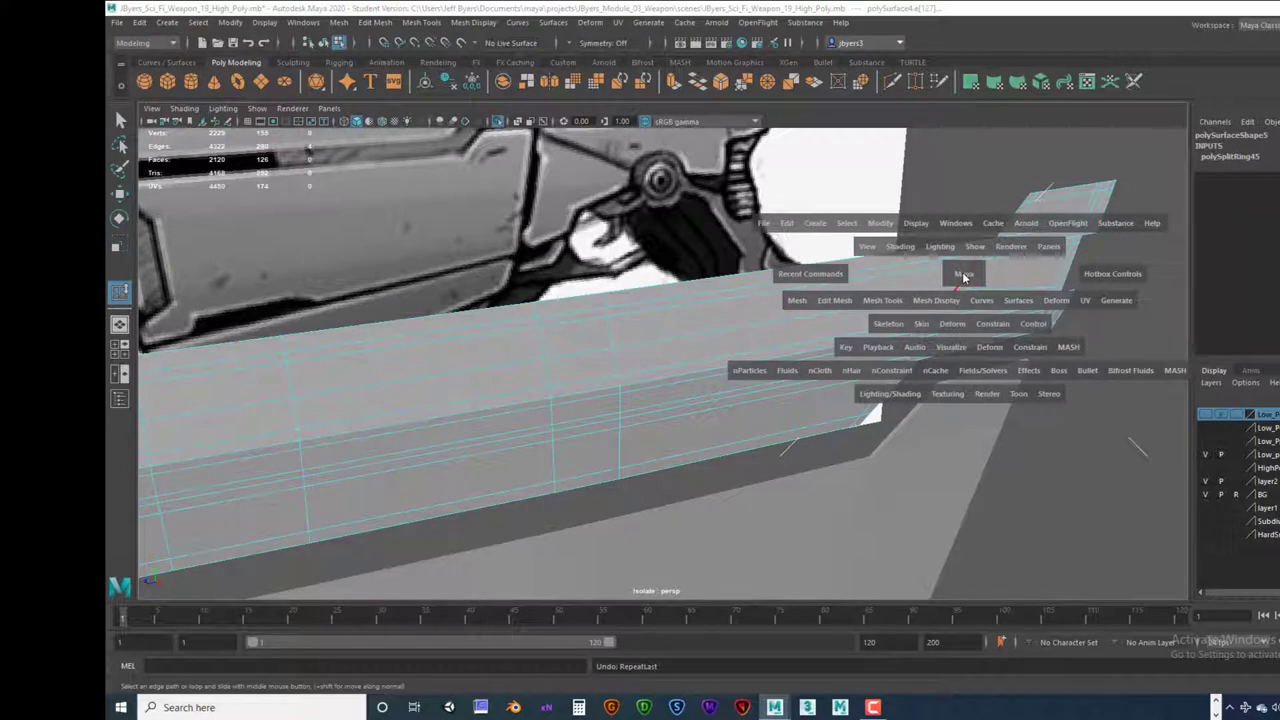
{"action": "right_click_drag", "start_coordinate": [963, 277], "coordinate": [938, 378], "text": "shift"}
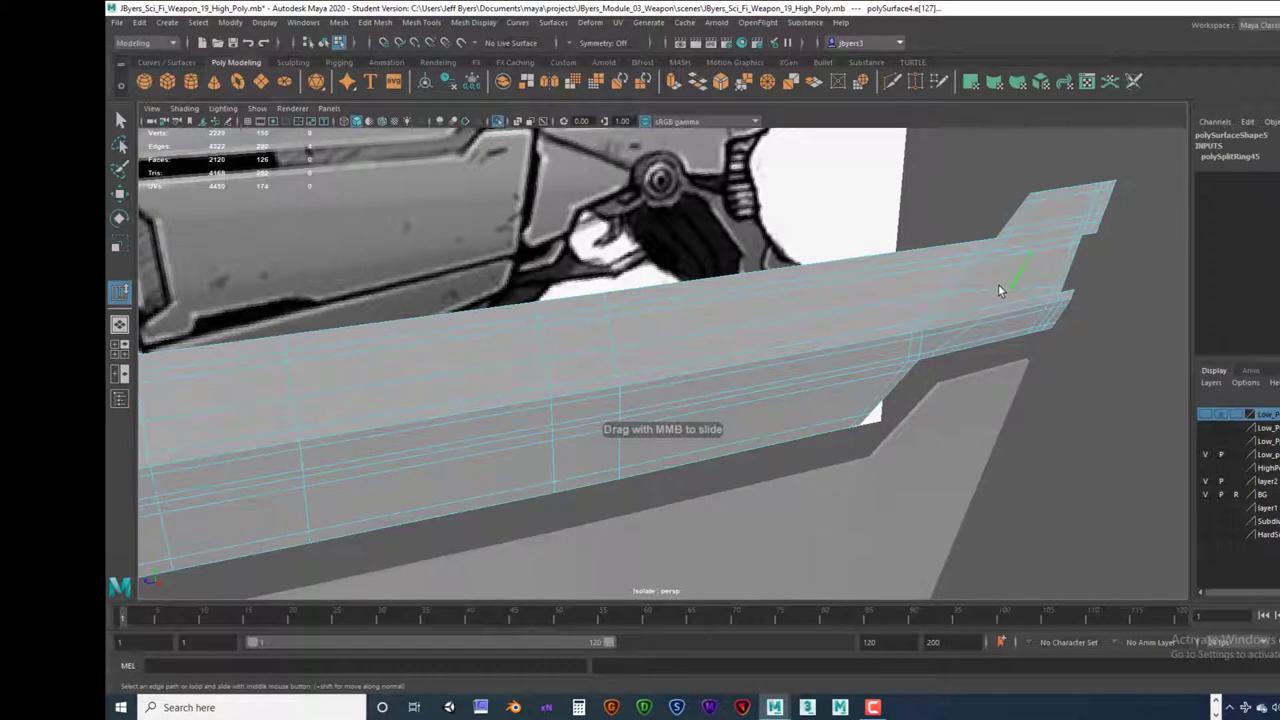
{"action": "middle_click_drag", "start_coordinate": [998, 284], "coordinate": [996, 287]}
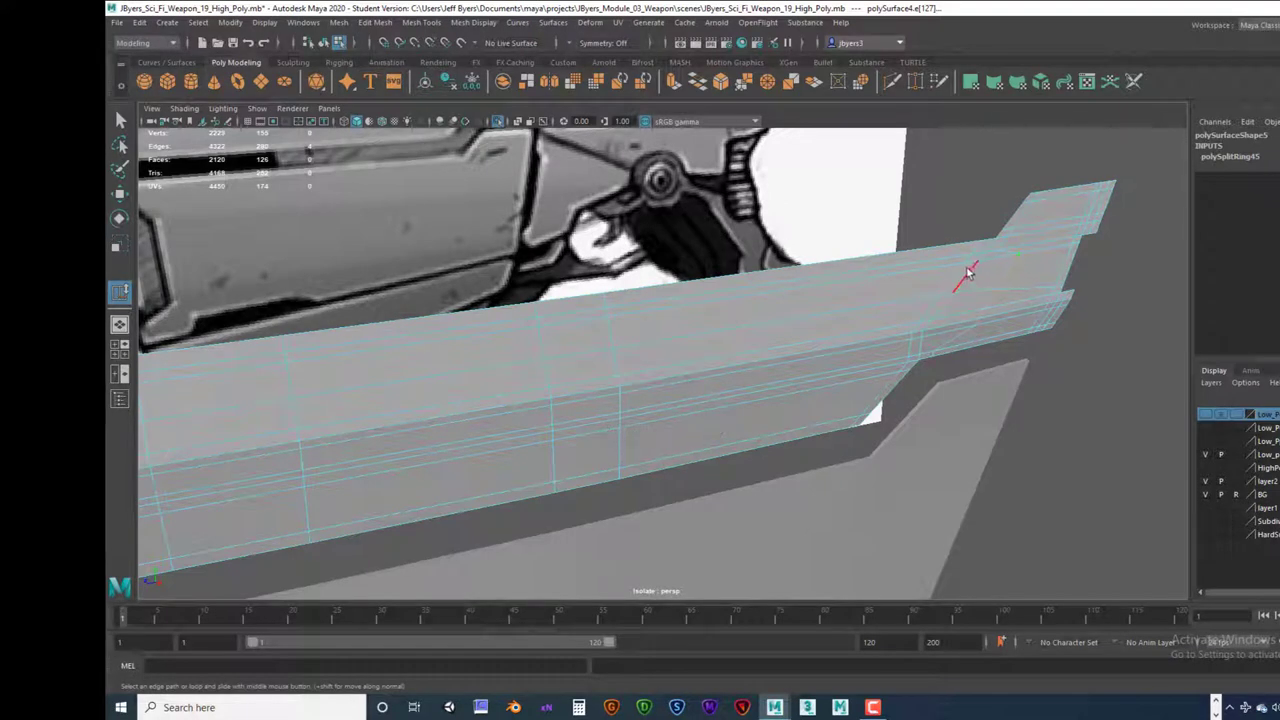
Step: Slide the neighbouring crosswise edges on the upper face toward the panel's front, then leave edge selection
{"action": "left_click", "coordinate": [960, 276]}
{"action": "left_click_drag", "start_coordinate": [810, 452], "coordinate": [972, 341]}
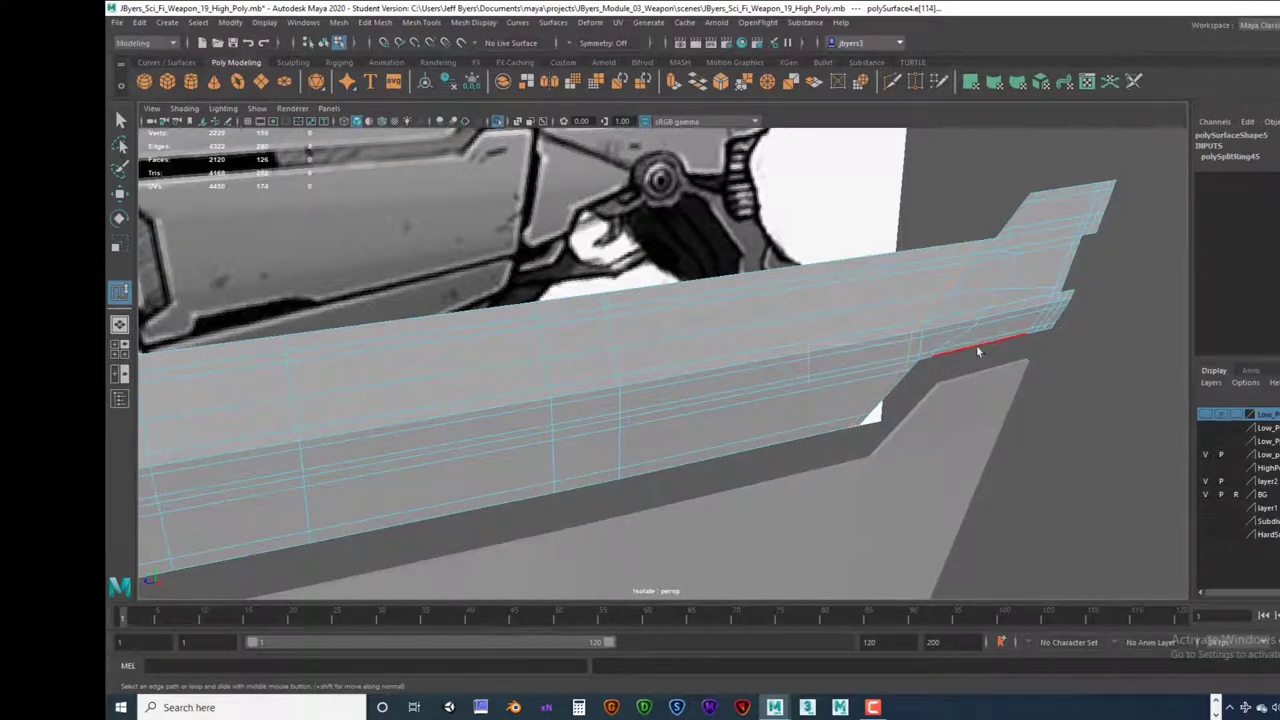
{"action": "left_click", "coordinate": [969, 279]}
{"action": "middle_click_drag", "start_coordinate": [953, 289], "coordinate": [930, 291]}
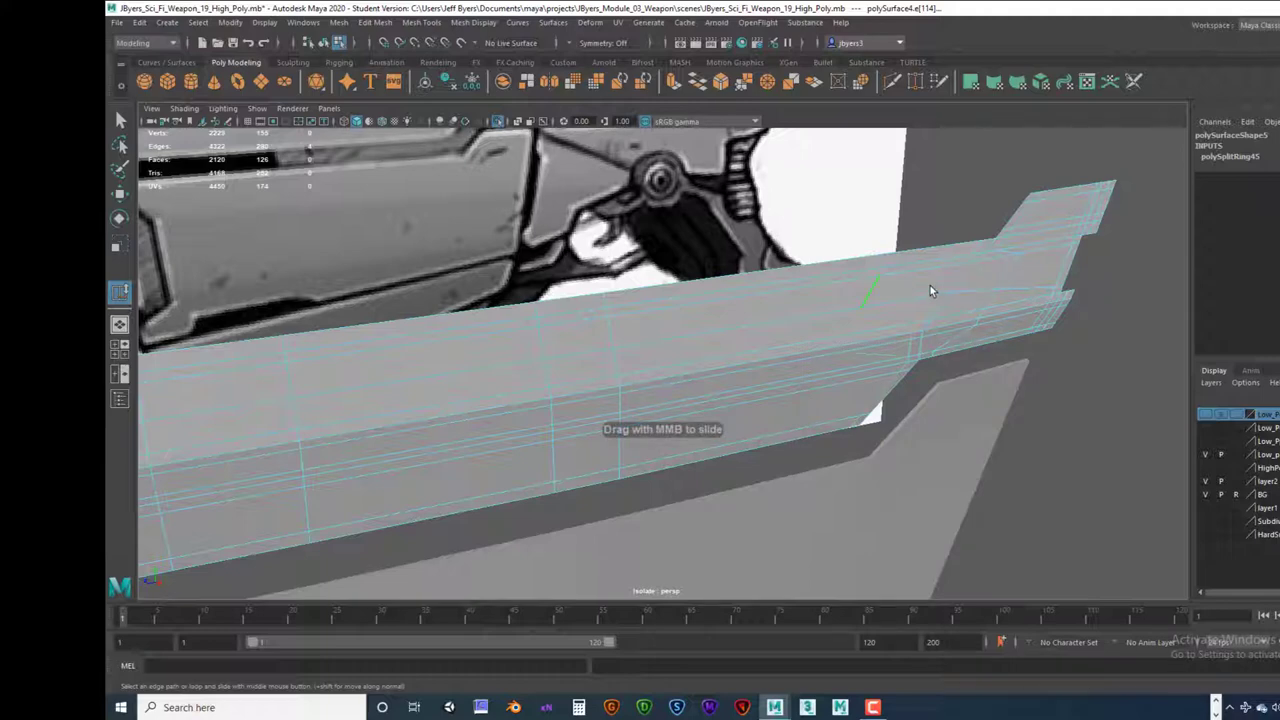
{"action": "right_click_drag", "start_coordinate": [982, 296], "coordinate": [872, 383]}
{"action": "left_click", "coordinate": [1065, 366]}
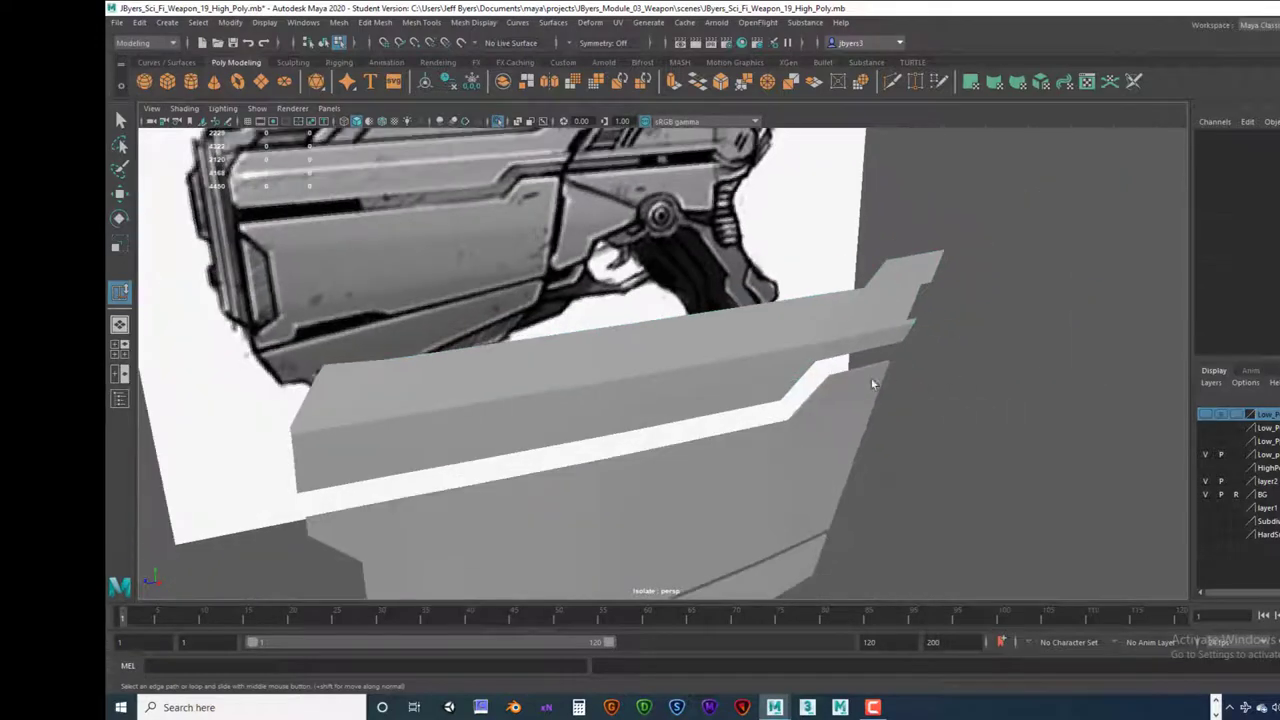
Step: Examine the upper panel's smoothed surface along the crease and around the notched rear end
{"action": "left_click_drag", "start_coordinate": [837, 376], "coordinate": [848, 364], "text": "alt"}
{"action": "left_click_drag", "start_coordinate": [800, 348], "coordinate": [824, 355], "text": "alt"}
{"action": "right_click_drag", "start_coordinate": [736, 344], "coordinate": [731, 420]}
{"action": "left_click_drag", "start_coordinate": [738, 414], "coordinate": [812, 364], "text": "alt"}
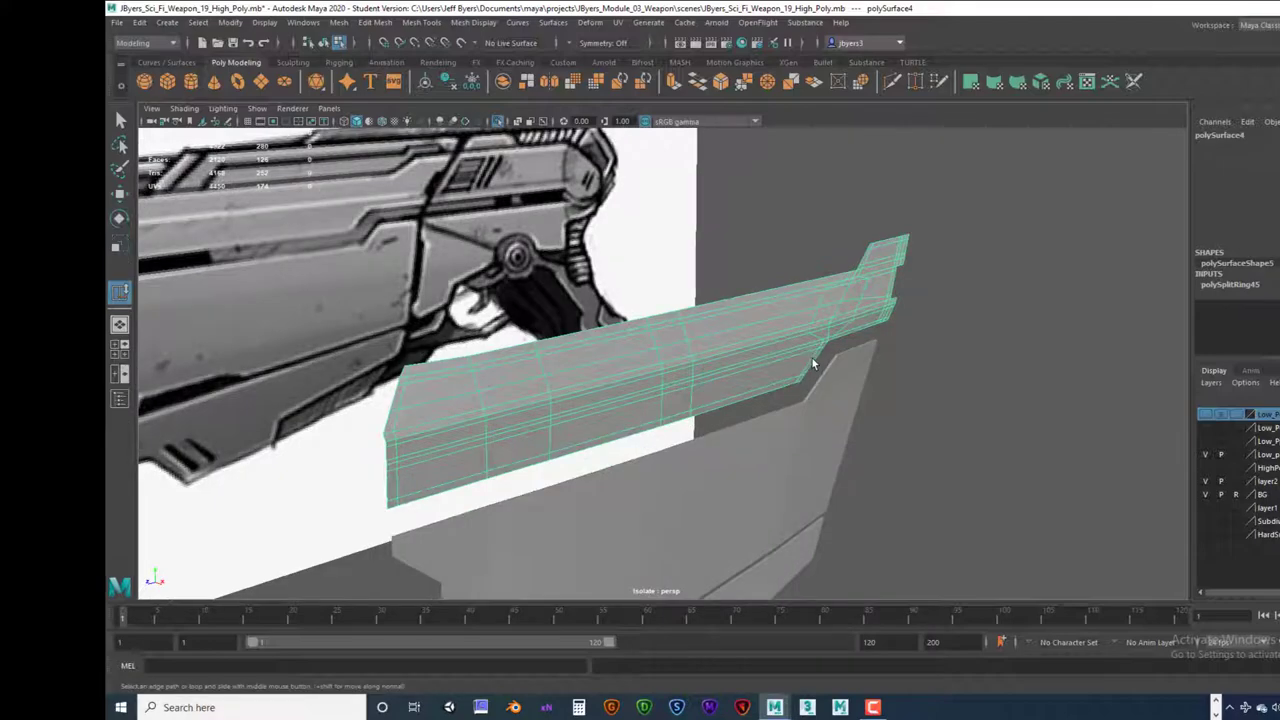
{"action": "left_click", "coordinate": [949, 339]}
{"action": "left_click_drag", "start_coordinate": [900, 323], "coordinate": [686, 366], "text": "alt"}
{"action": "right_click_drag", "start_coordinate": [686, 366], "coordinate": [990, 364], "text": "alt"}
{"action": "middle_click_drag", "start_coordinate": [712, 362], "coordinate": [828, 365], "text": "alt"}
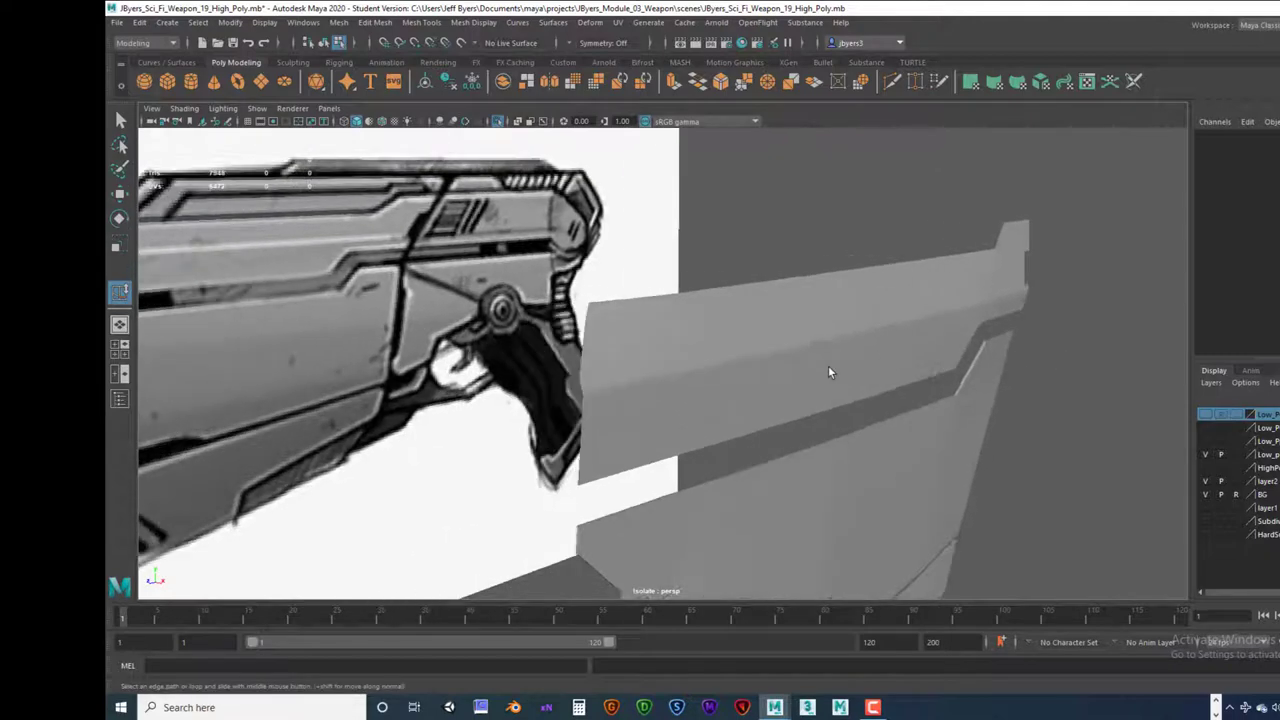
Step: Select the whole upper panel and return it to its unsmoothed display
{"action": "left_click", "coordinate": [828, 365]}
{"action": "left_click_drag", "start_coordinate": [766, 388], "coordinate": [784, 380], "text": "alt"}
{"action": "right_click", "coordinate": [665, 341]}
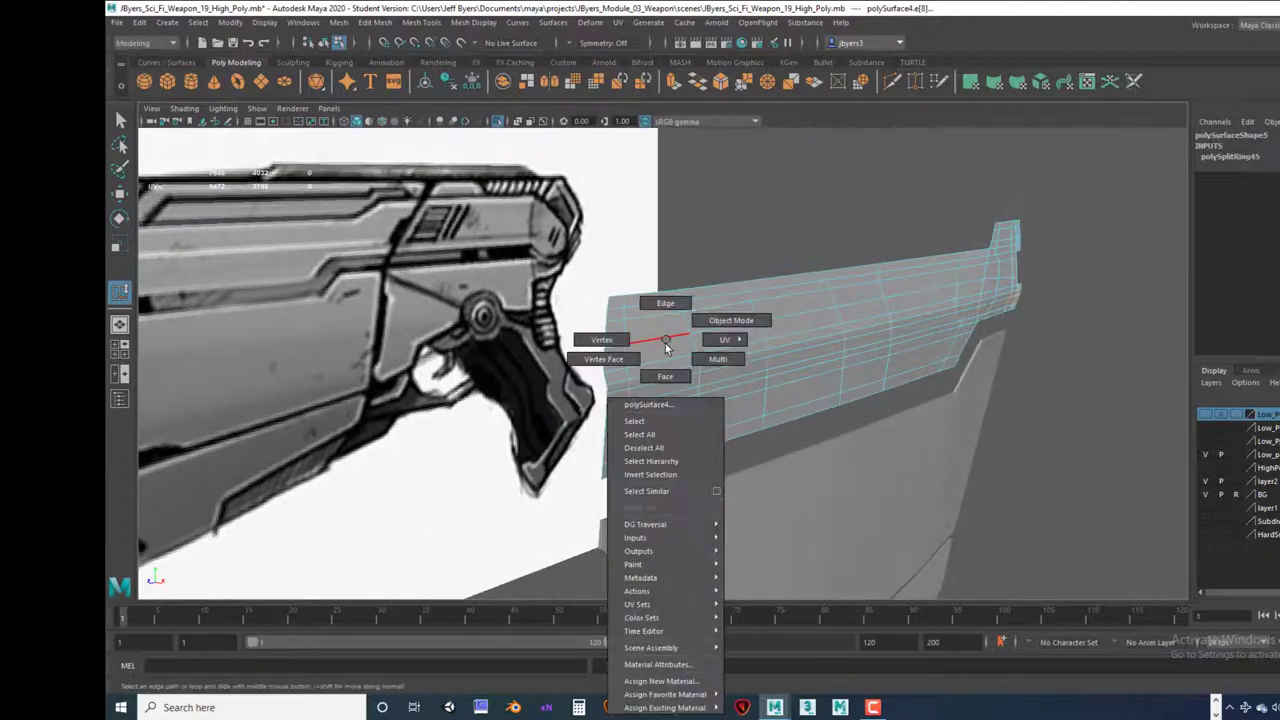
{"action": "left_click", "coordinate": [654, 421]}
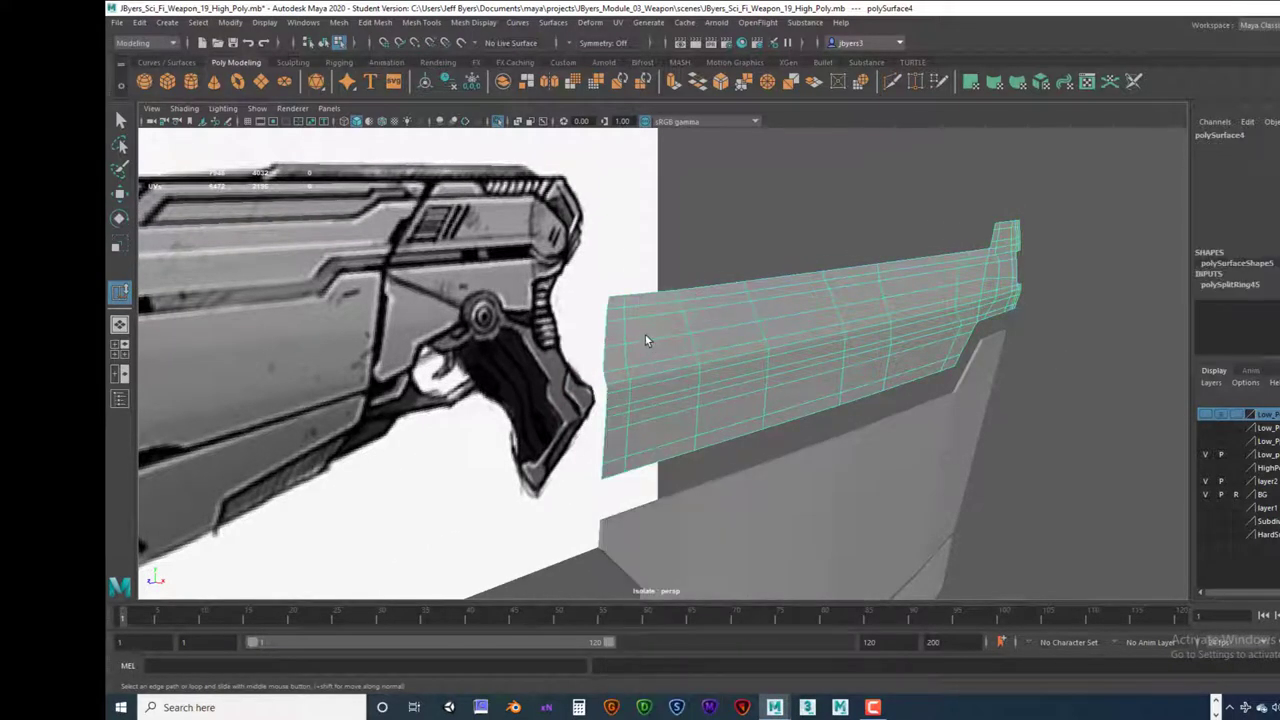
{"action": "key", "text": "1"}
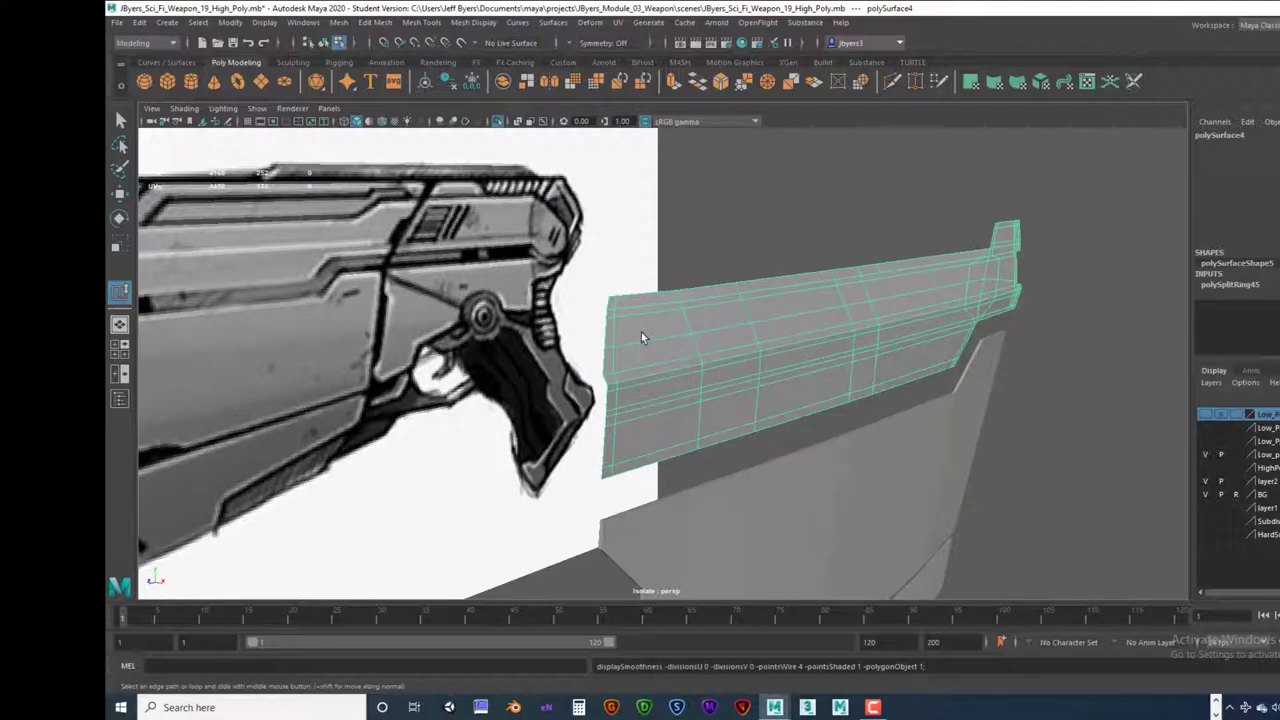
Step: Examine the unsmoothed upper panel's edge loop layout from the front end to the rear notch
{"action": "left_click_drag", "start_coordinate": [641, 332], "coordinate": [669, 383], "text": "alt"}
{"action": "key", "text": "super"}
{"action": "key", "text": "super"}
{"action": "right_click_drag", "start_coordinate": [669, 383], "coordinate": [864, 396], "text": "alt"}
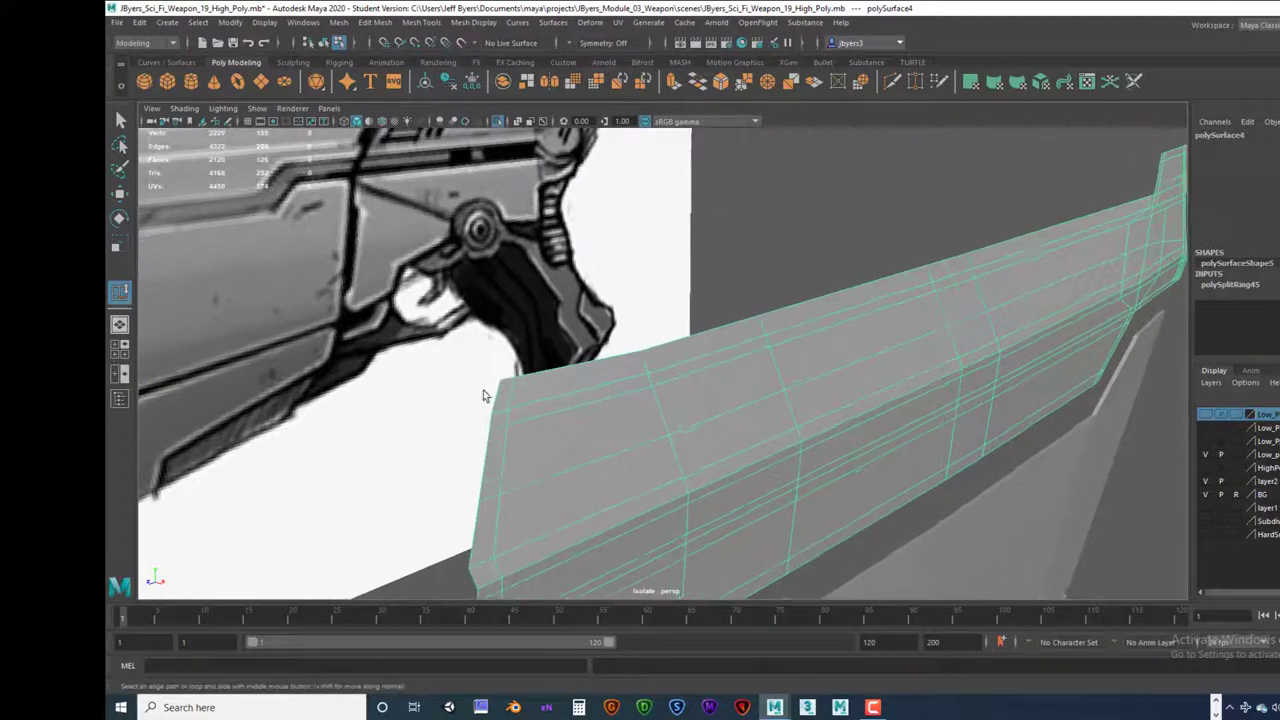
{"action": "left_click_drag", "start_coordinate": [483, 393], "coordinate": [706, 374], "text": "alt"}
{"action": "middle_click_drag", "start_coordinate": [702, 374], "coordinate": [1022, 324], "text": "alt"}
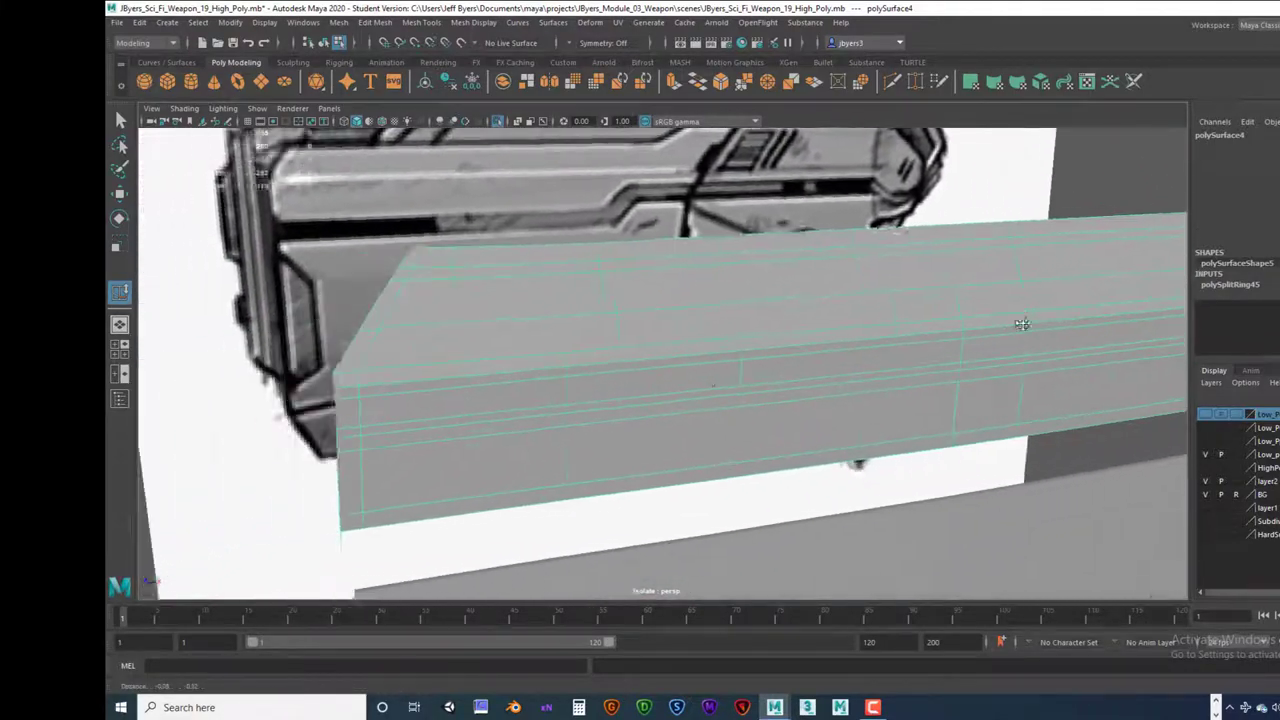
{"action": "left_click_drag", "start_coordinate": [630, 385], "coordinate": [755, 373], "text": "alt"}
{"action": "middle_click_drag", "start_coordinate": [704, 372], "coordinate": [596, 391], "text": "alt"}
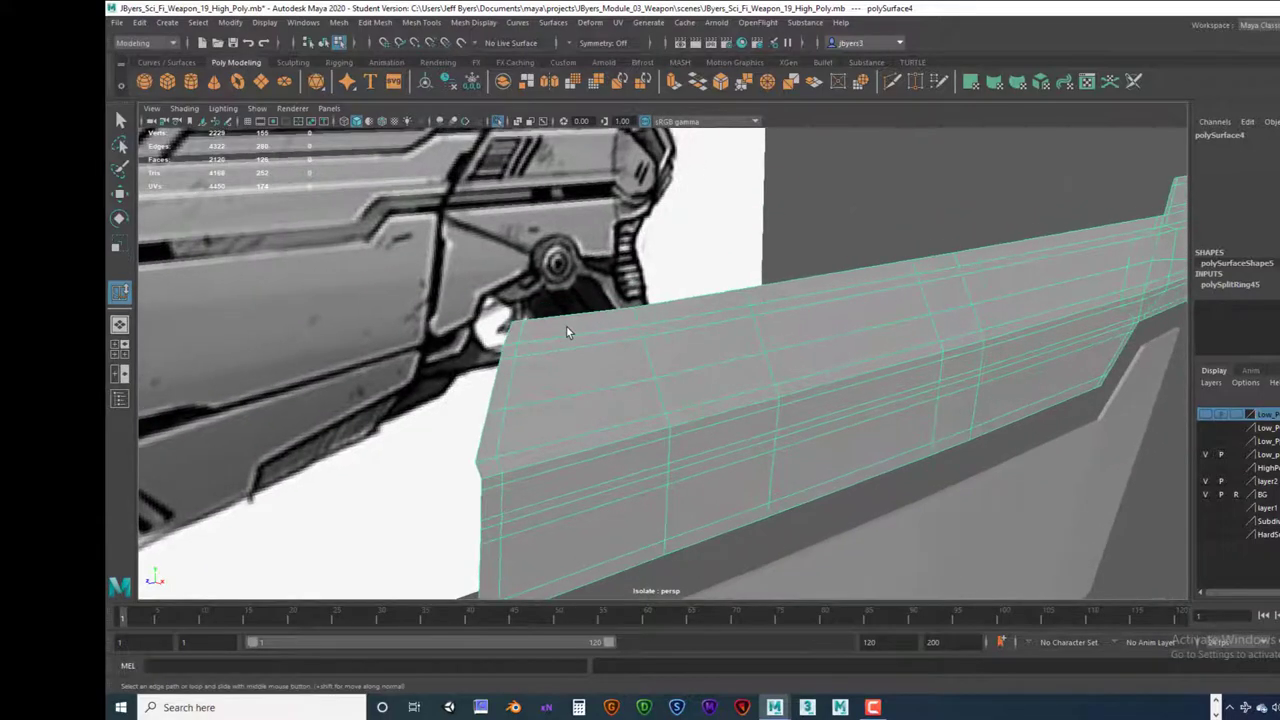
{"action": "right_click_drag", "start_coordinate": [566, 325], "coordinate": [620, 312]}
{"action": "left_click_drag", "start_coordinate": [628, 323], "coordinate": [725, 367], "text": "alt"}
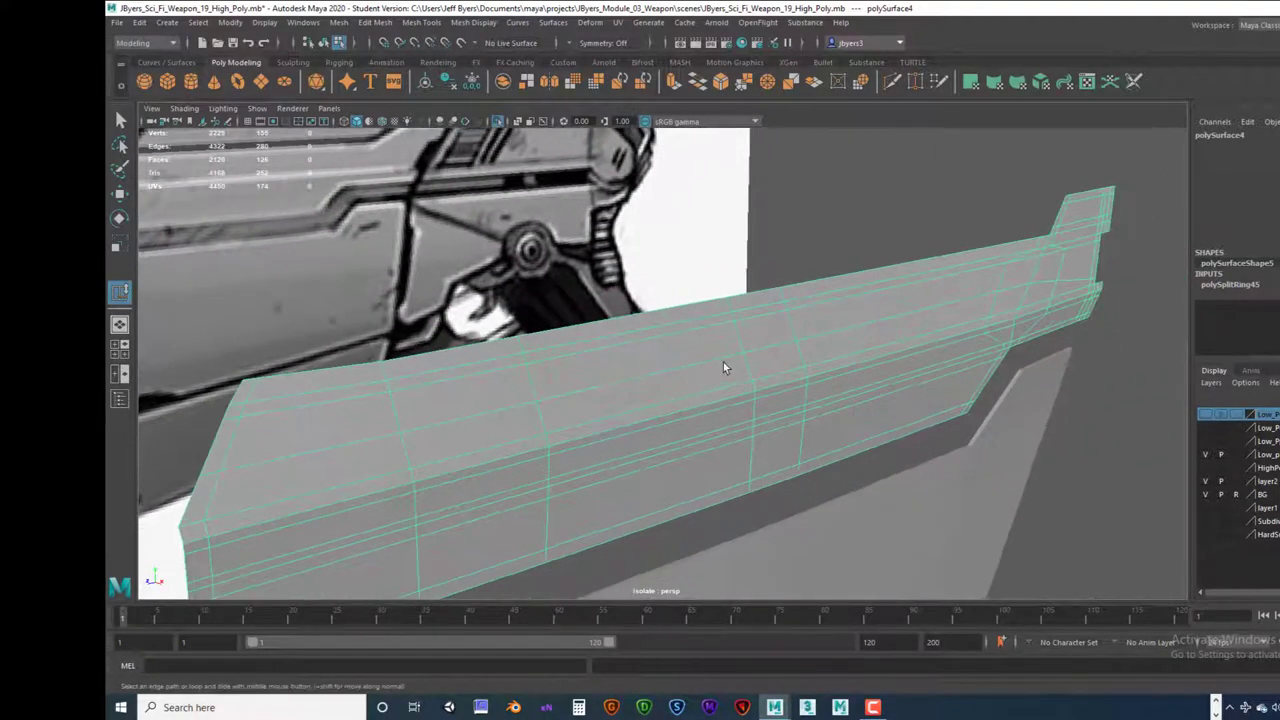
{"action": "middle_click_drag", "start_coordinate": [723, 362], "coordinate": [764, 353], "text": "alt"}
{"action": "middle_click_drag", "start_coordinate": [656, 350], "coordinate": [691, 342], "text": "alt"}
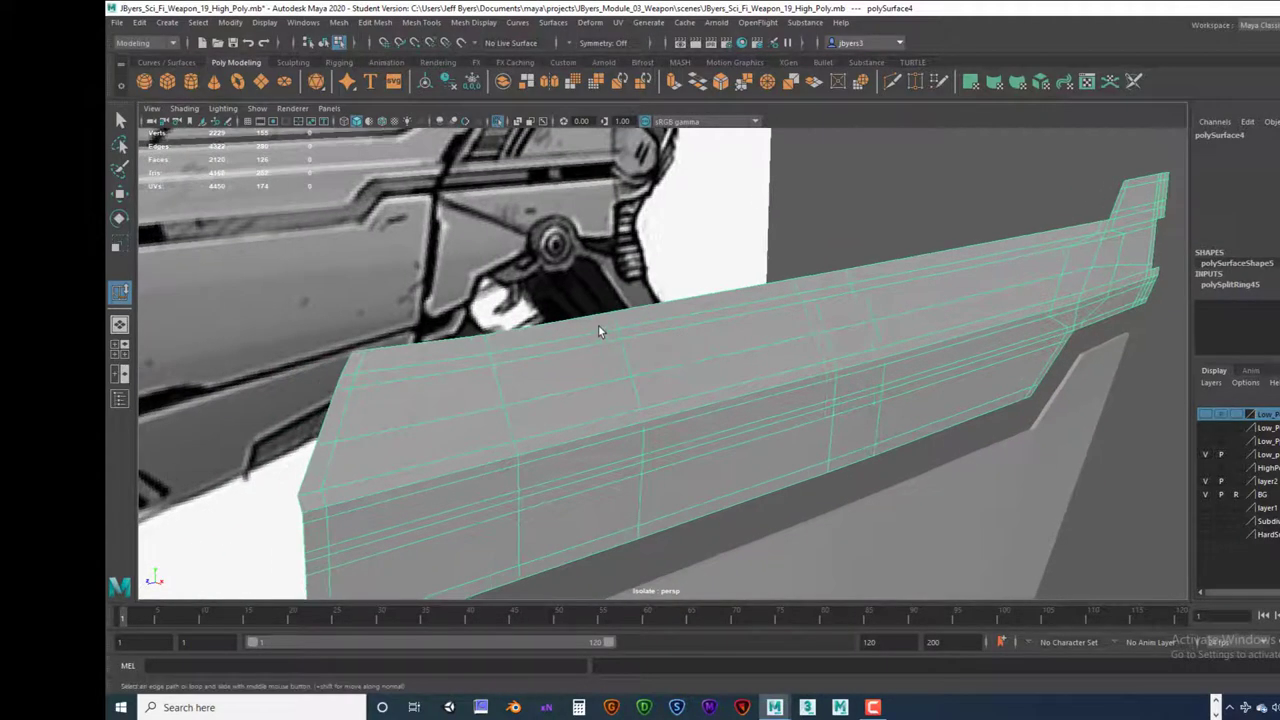
Step: Insert a lengthwise edge loop close to the upper panel's top border and check the whole panel in smoothed display
{"action": "right_click_drag", "start_coordinate": [598, 325], "coordinate": [560, 347], "text": "shift"}
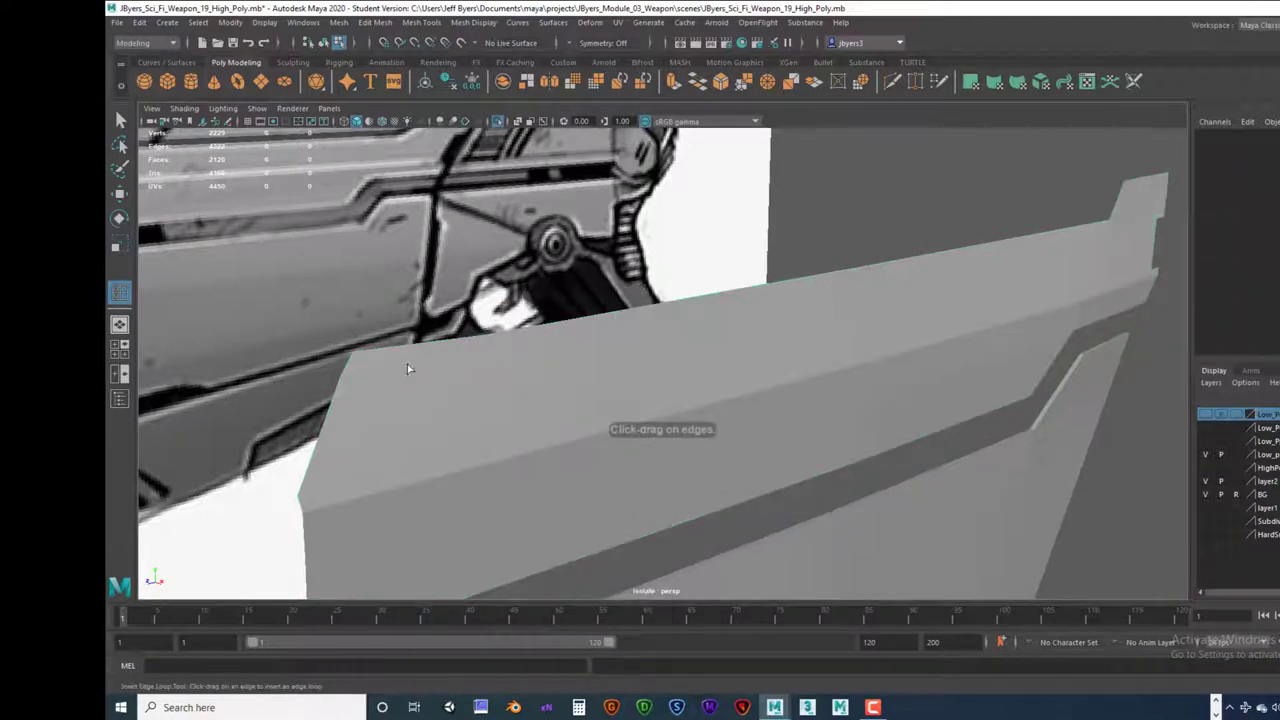
{"action": "left_click", "coordinate": [349, 365]}
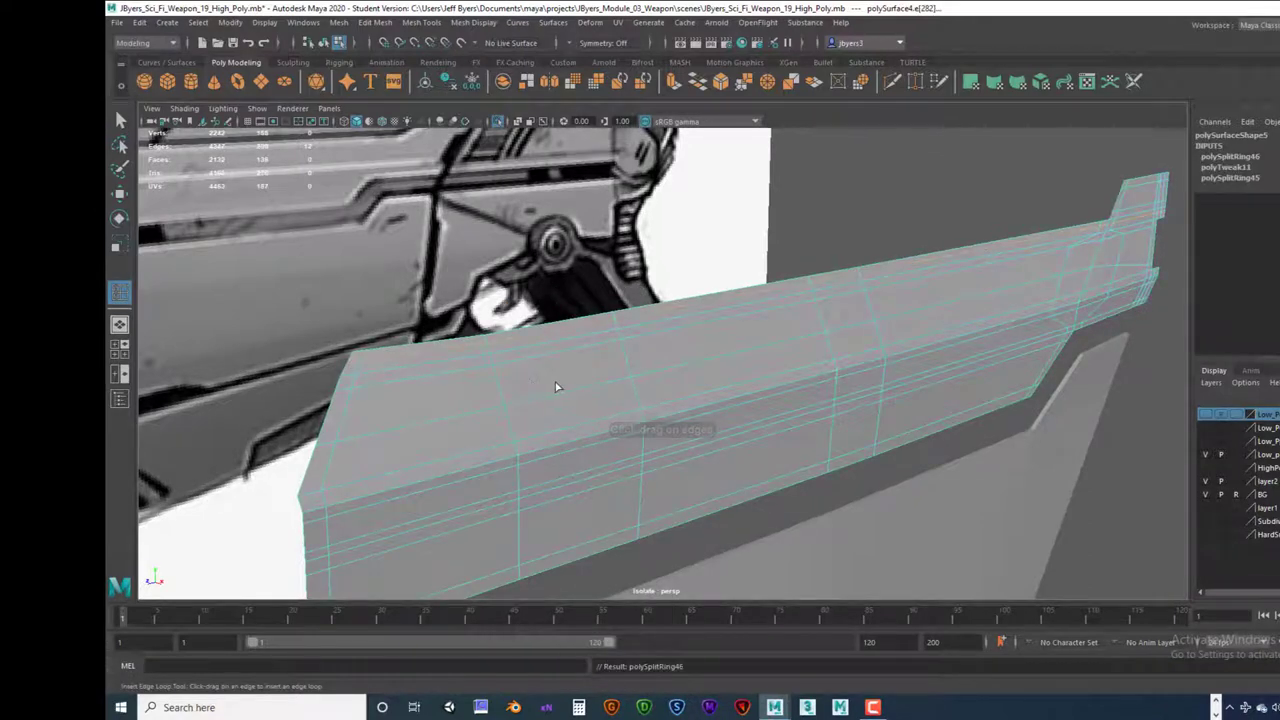
{"action": "key", "text": "q"}
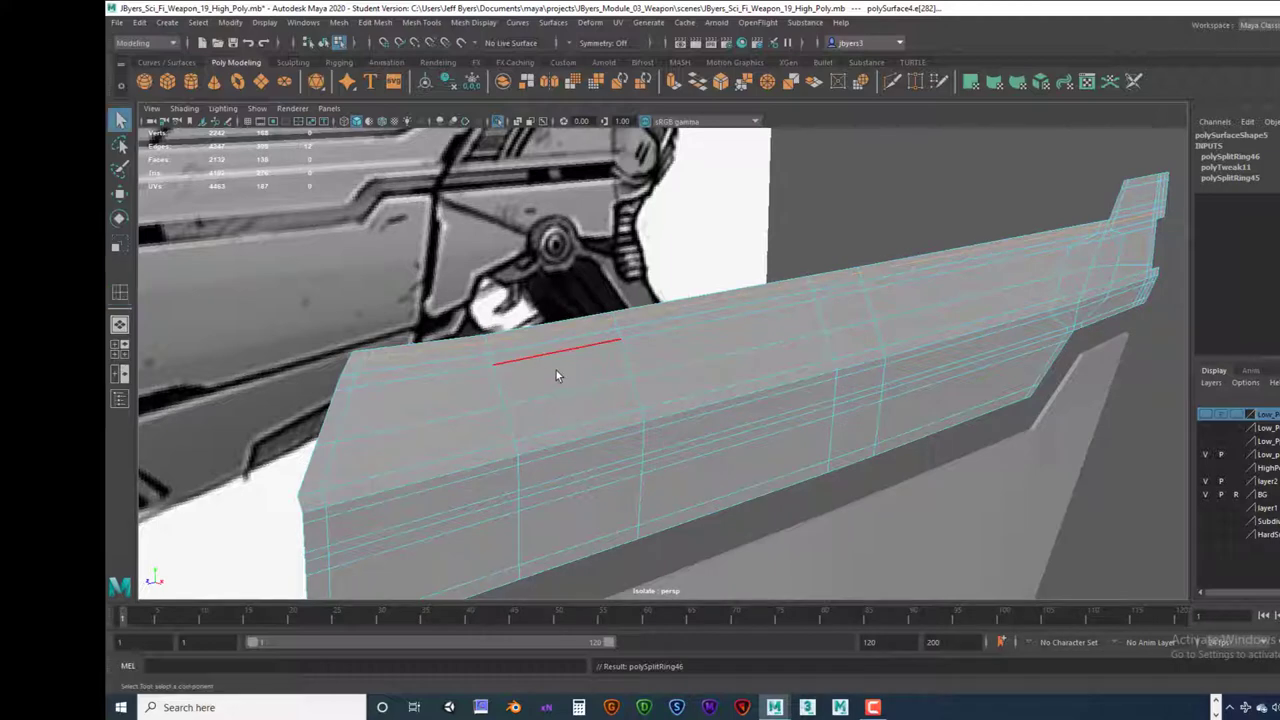
{"action": "left_click", "coordinate": [806, 237]}
{"action": "right_click_drag", "start_coordinate": [814, 282], "coordinate": [803, 365]}
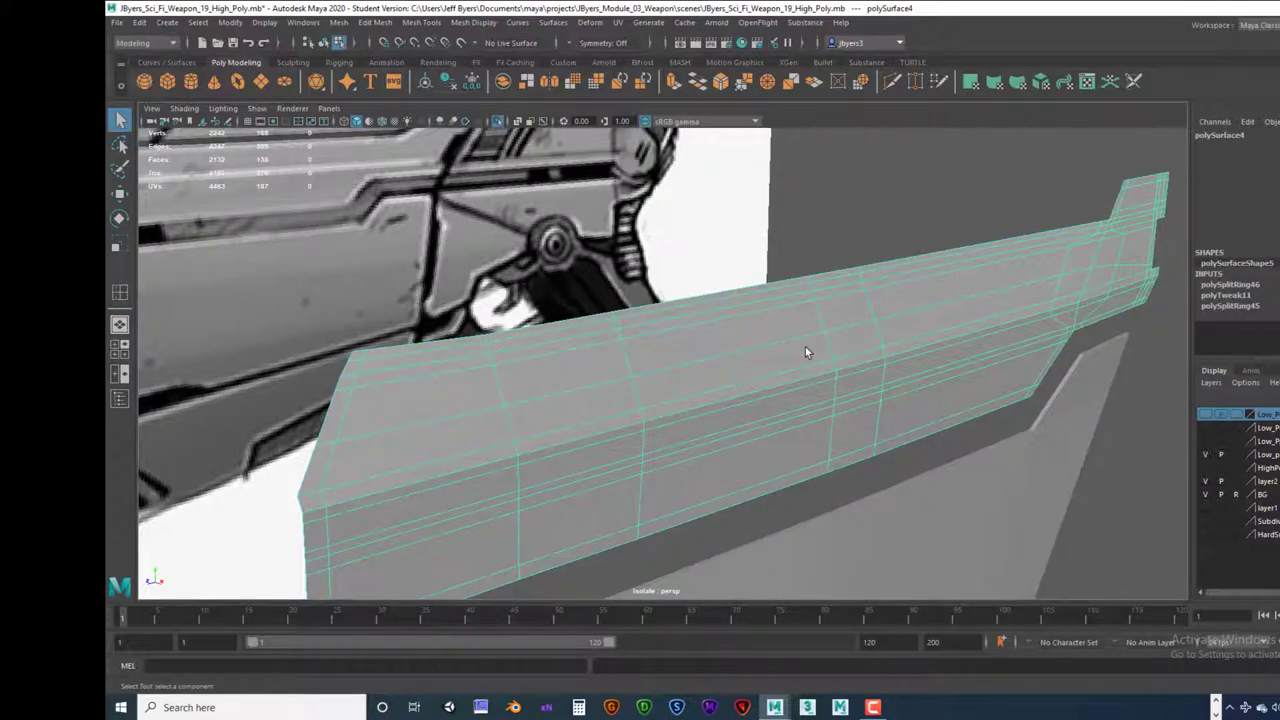
{"action": "key", "text": "3"}
{"action": "left_click_drag", "start_coordinate": [805, 352], "coordinate": [873, 369], "text": "alt"}
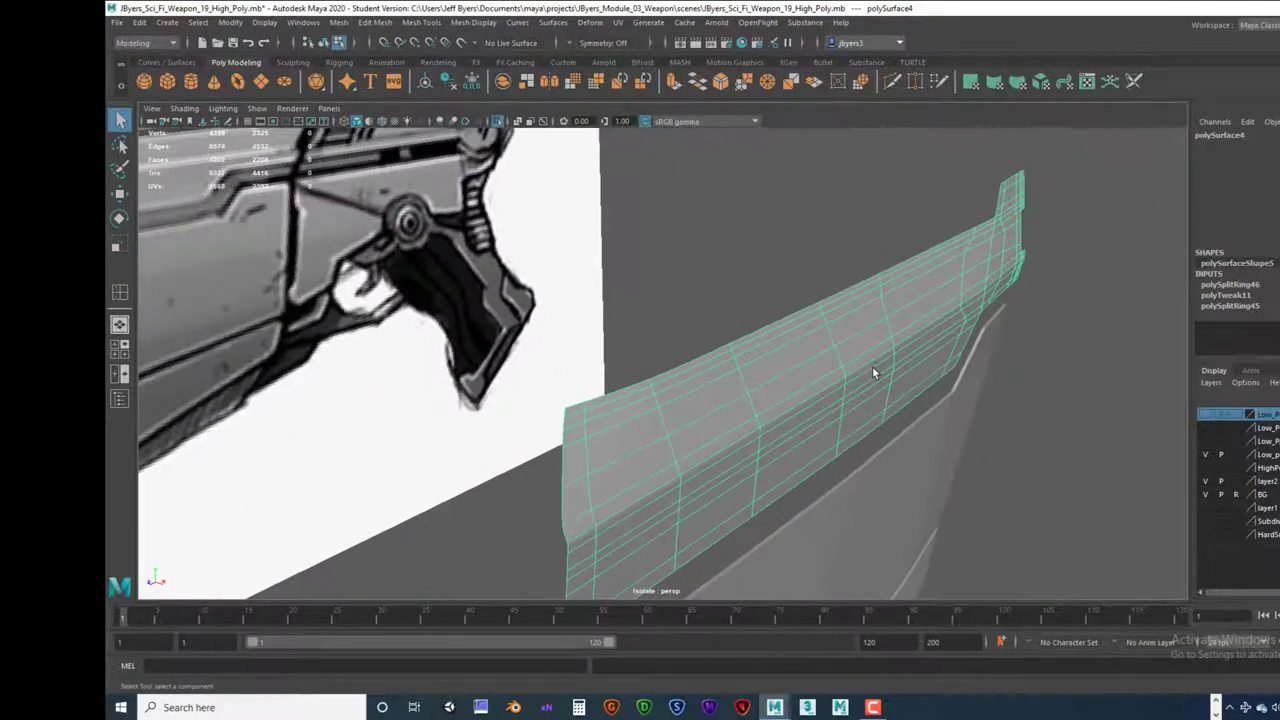
{"action": "key", "text": "1"}
Step: Select the upper panel's outer border edges and extrude them inward with a Local Translate Z of -0.006
{"action": "right_click", "coordinate": [728, 343]}
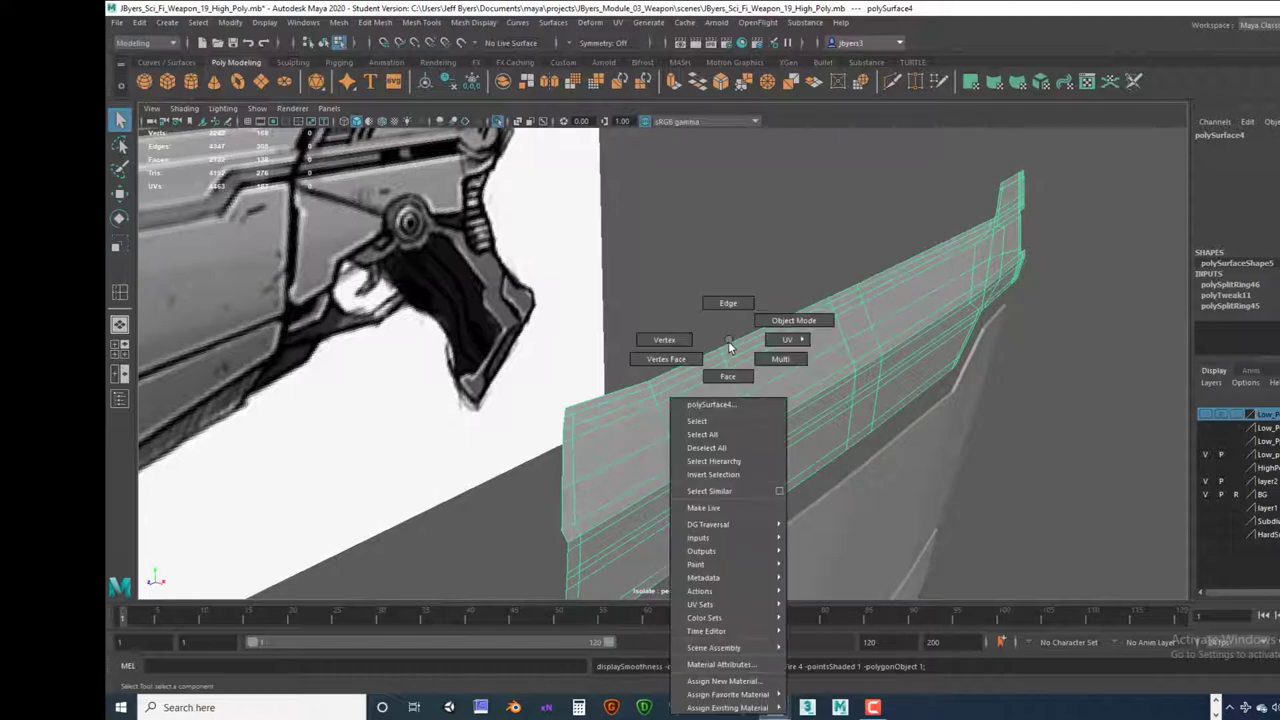
{"action": "left_click", "coordinate": [705, 358]}
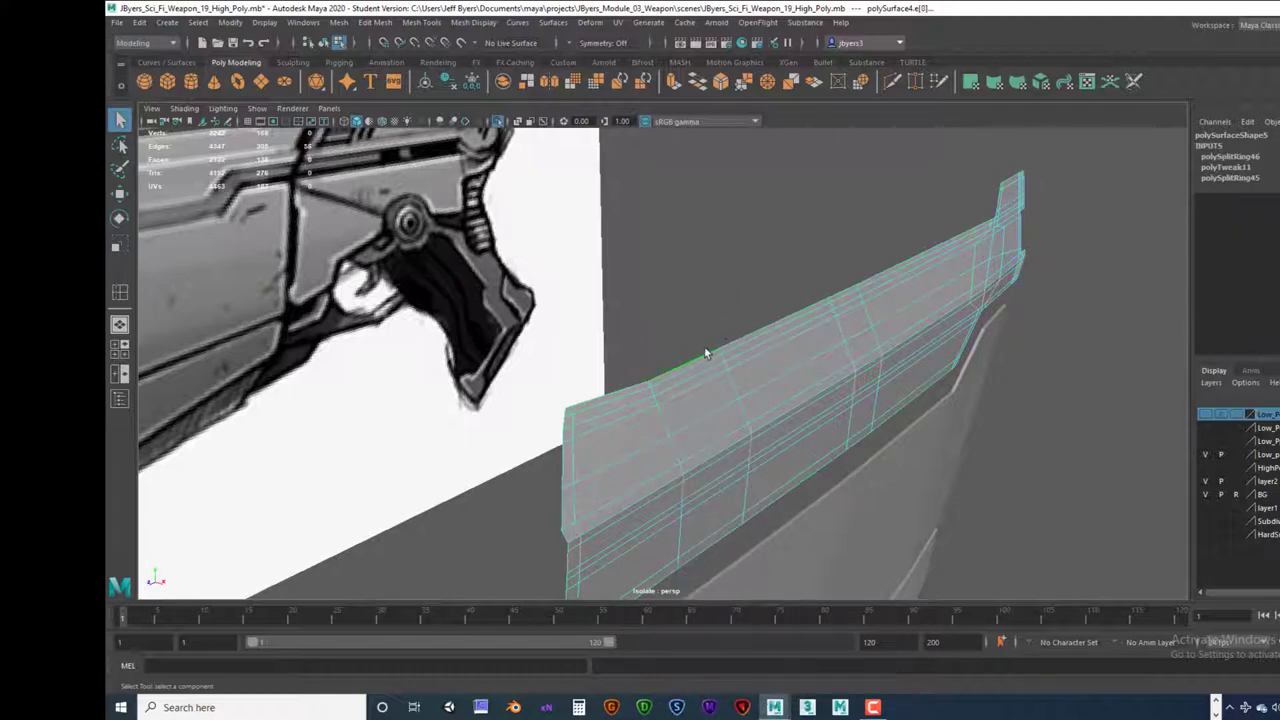
{"action": "left_click_drag", "start_coordinate": [723, 352], "coordinate": [697, 305], "text": "alt"}
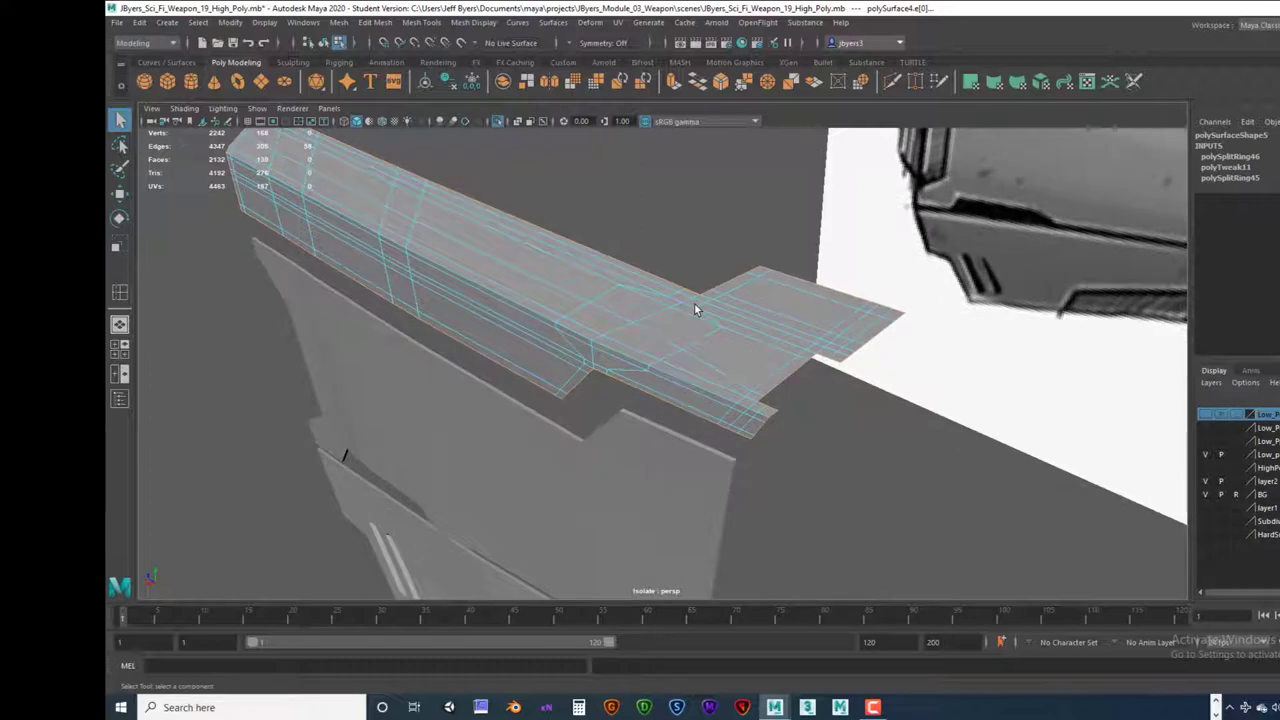
{"action": "key", "text": "ctrl+e"}
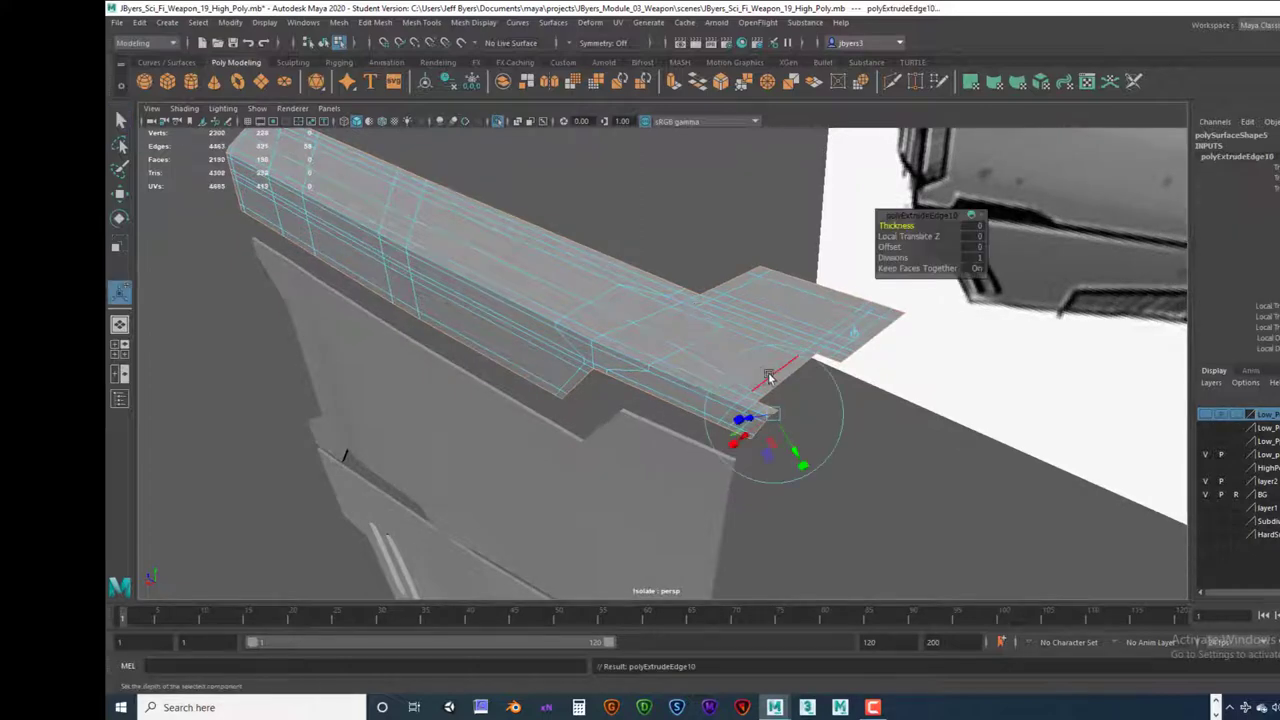
{"action": "left_click_drag", "start_coordinate": [766, 374], "coordinate": [604, 370], "text": "alt"}
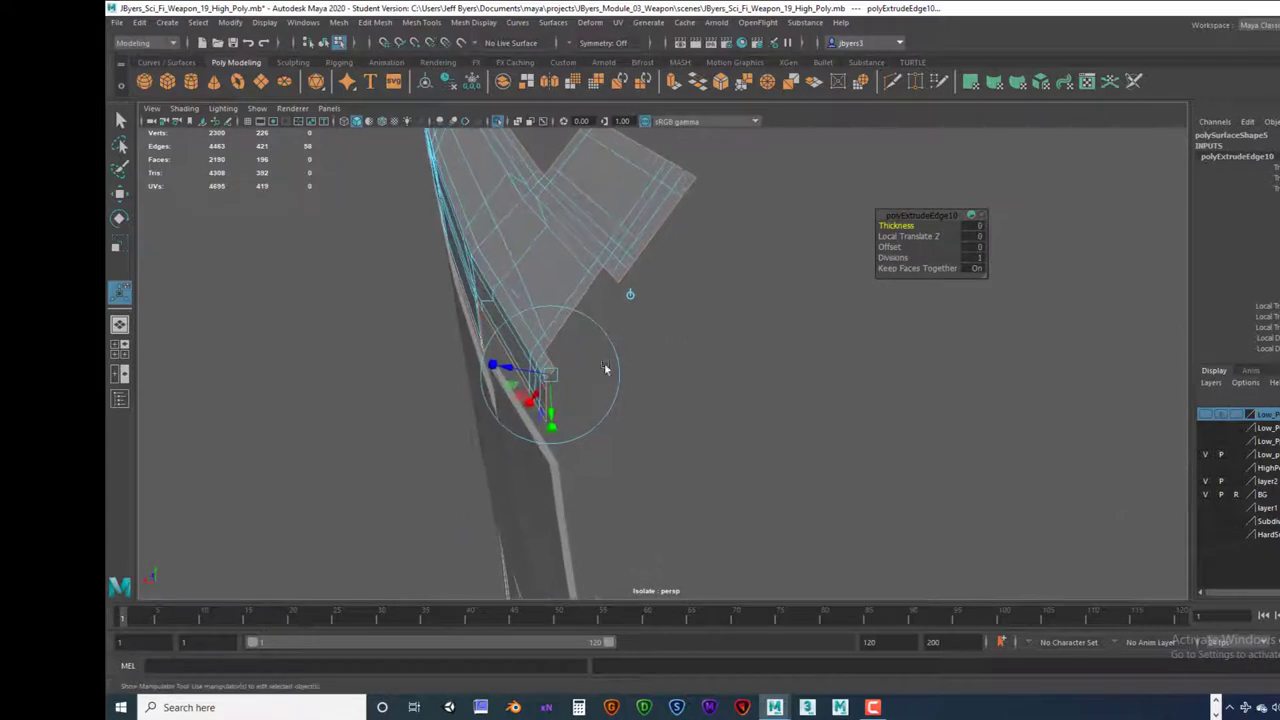
{"action": "left_click_drag", "start_coordinate": [517, 372], "coordinate": [523, 373]}
{"action": "left_click_drag", "start_coordinate": [523, 373], "coordinate": [517, 363], "text": "alt"}
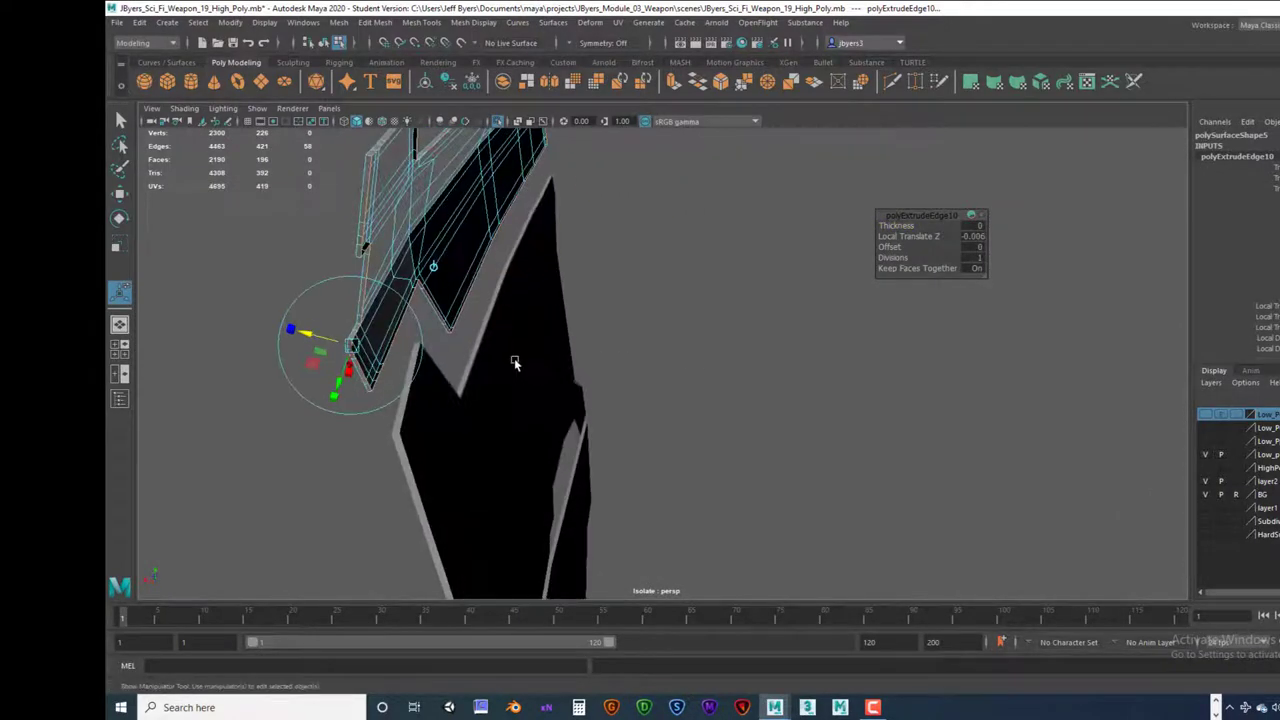
{"action": "middle_click_drag", "start_coordinate": [517, 363], "coordinate": [546, 395], "text": "alt"}
{"action": "right_click_drag", "start_coordinate": [546, 395], "coordinate": [567, 395], "text": "alt"}
{"action": "left_click_drag", "start_coordinate": [566, 395], "coordinate": [612, 390], "text": "alt"}
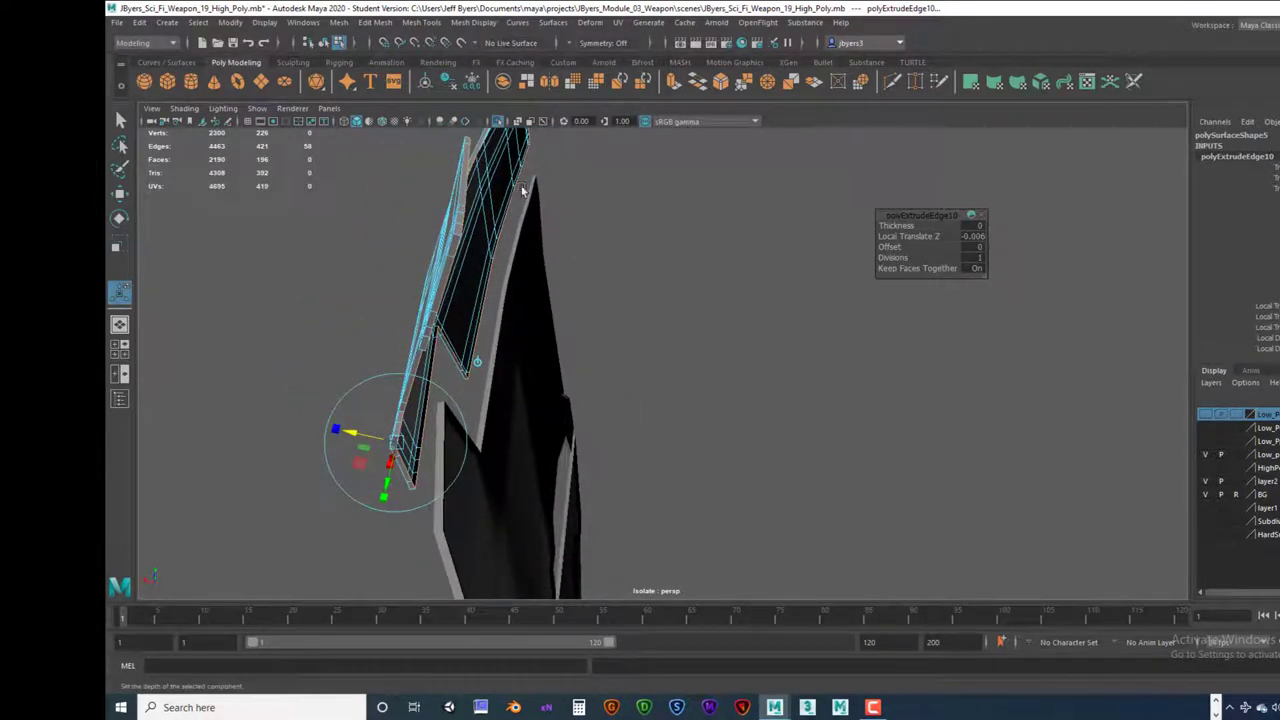
Step: Show the wireframe over all shaded panels and extrude the upper panel's border edges a second time to extend its rim
{"action": "left_click", "coordinate": [383, 122]}
{"action": "mouse_move", "coordinate": [540, 271]}
{"action": "left_mouse_down", "text": "alt"}
{"action": "mouse_move", "coordinate": [609, 263]}
{"action": "mouse_move", "coordinate": [558, 263]}
{"action": "left_mouse_up", "text": "alt"}
{"action": "key", "text": "ctrl+e"}
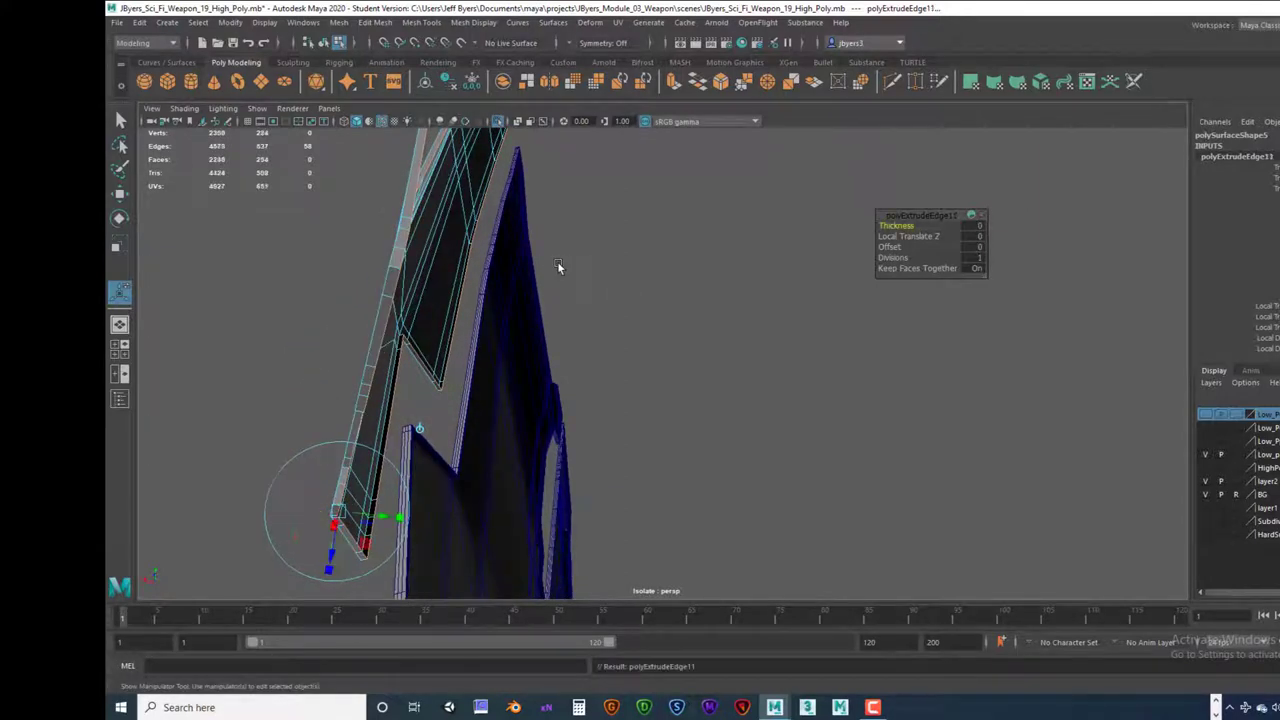
{"action": "left_click_drag", "start_coordinate": [381, 515], "coordinate": [566, 286]}
Step: Extrude the upper panel's border edges twice more to finish the rim's thickness and support rows, then clear the selection
{"action": "key", "text": "ctrl+e"}
{"action": "key", "text": "super"}
{"action": "key", "text": "super"}
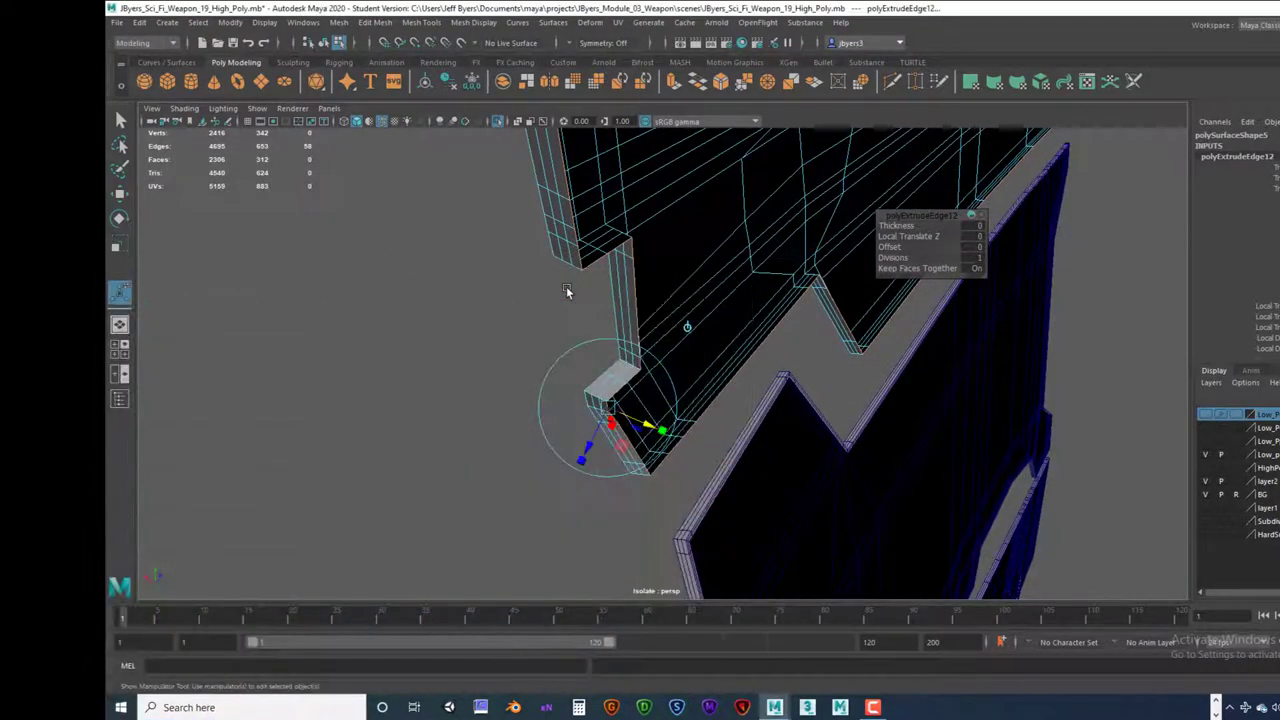
{"action": "key", "text": "ctrl+e"}
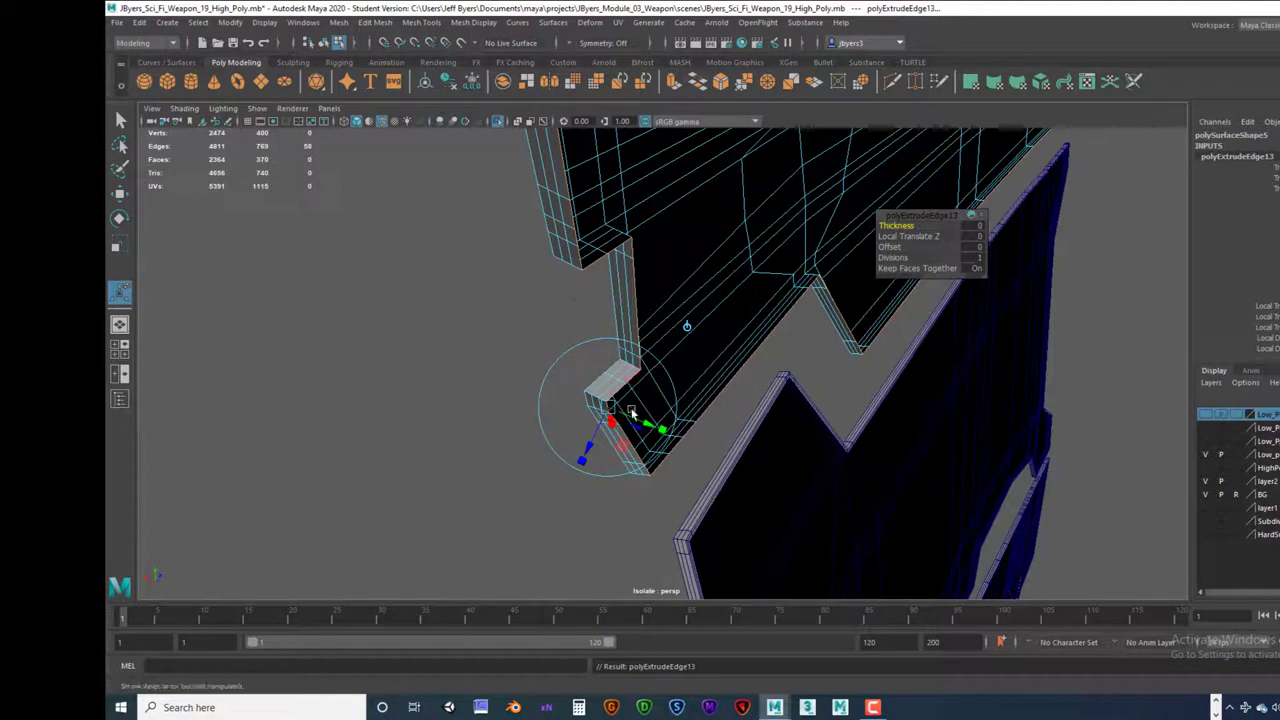
{"action": "mouse_move", "coordinate": [589, 450]}
{"action": "left_mouse_down"}
{"action": "mouse_move", "coordinate": [612, 450]}
{"action": "mouse_move", "coordinate": [716, 357]}
{"action": "left_mouse_up"}
{"action": "left_click", "coordinate": [740, 402]}
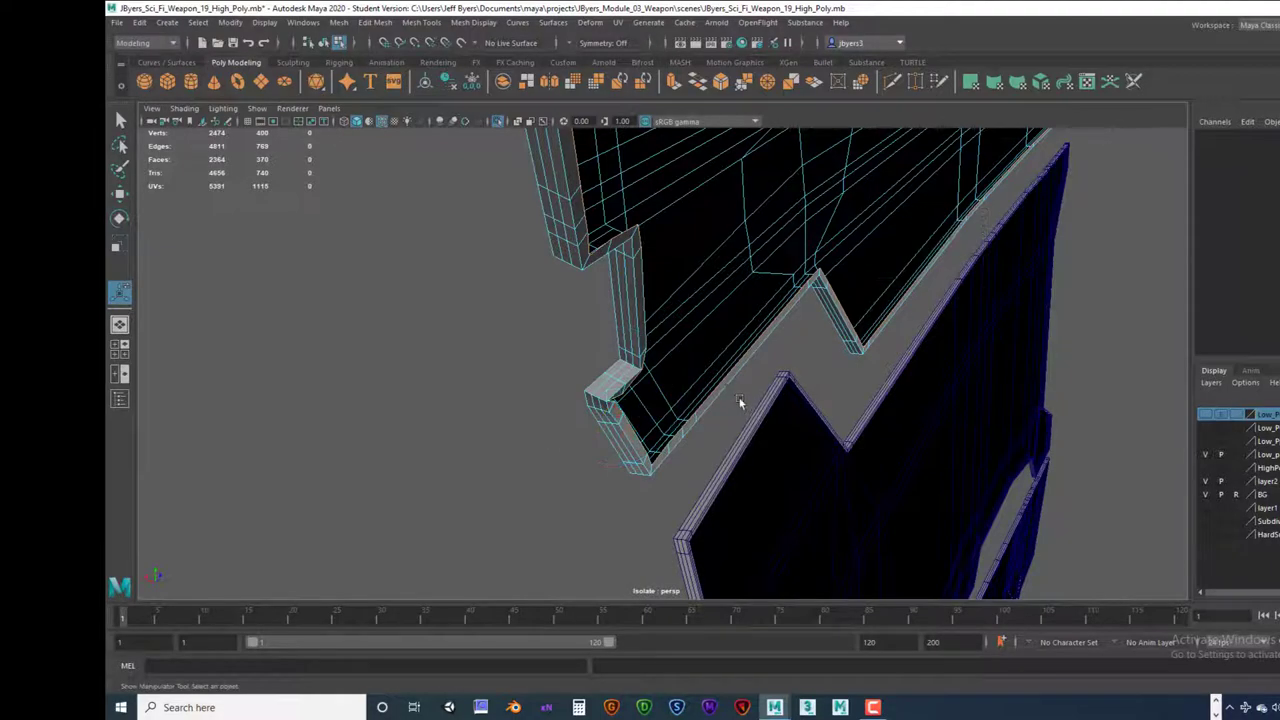
Step: Reposition the extruded rim's inner corner vertices at the upper panel's rear notch to clean up the pinched strip
{"action": "left_click_drag", "start_coordinate": [740, 402], "coordinate": [700, 390], "text": "alt"}
{"action": "right_click_drag", "start_coordinate": [700, 390], "coordinate": [777, 400], "text": "alt"}
{"action": "middle_click_drag", "start_coordinate": [452, 320], "coordinate": [588, 360], "text": "alt"}
{"action": "left_click_drag", "start_coordinate": [588, 360], "coordinate": [497, 368], "text": "alt"}
{"action": "key", "text": "super"}
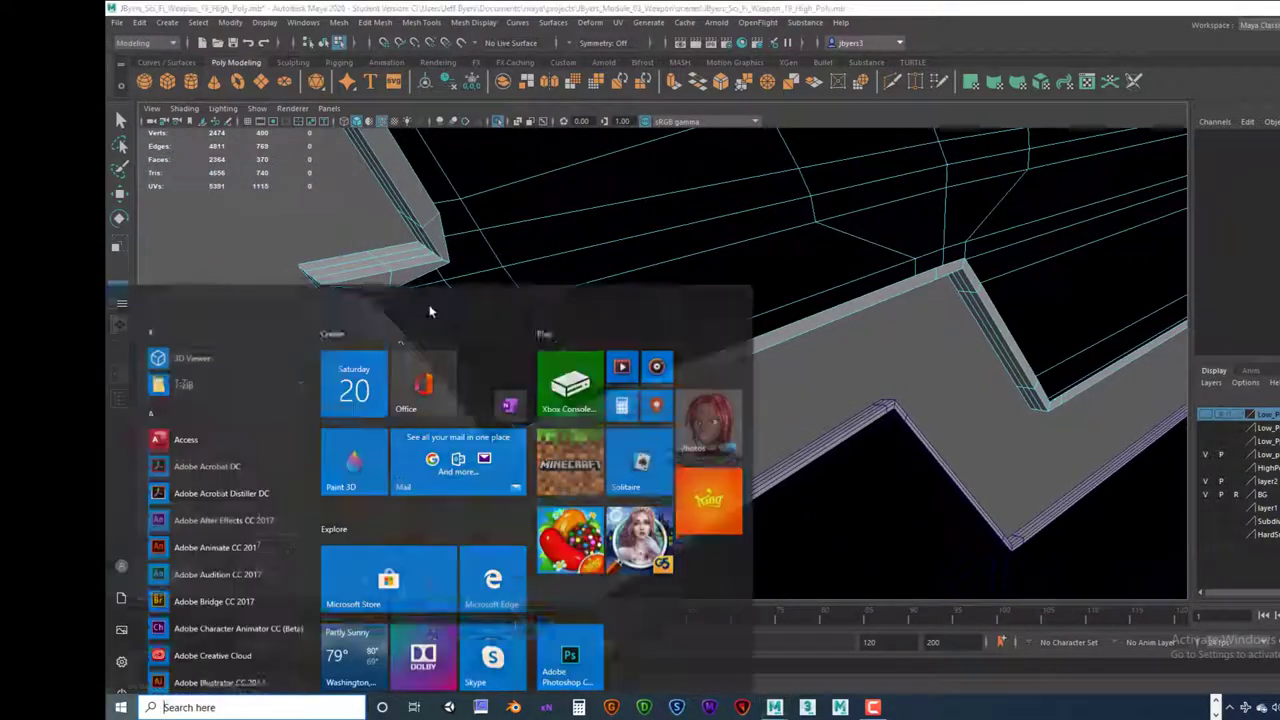
{"action": "key", "text": "super"}
{"action": "right_click", "coordinate": [390, 285]}
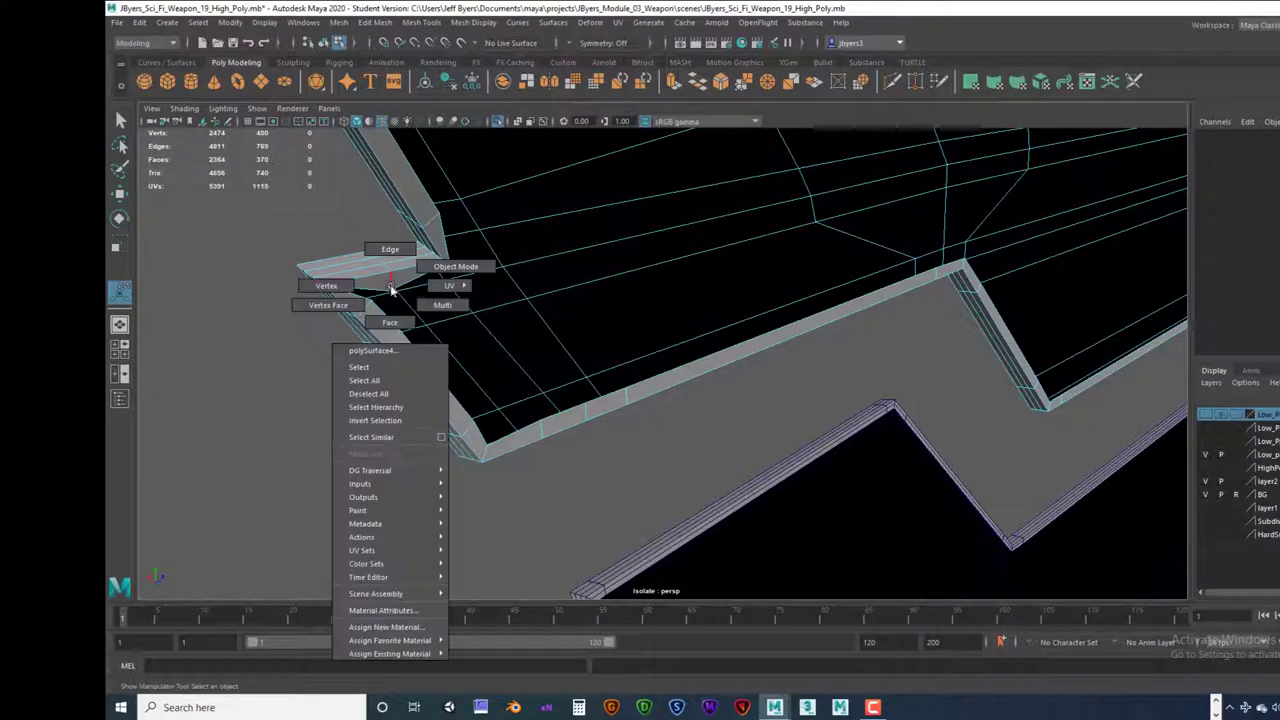
{"action": "left_click", "coordinate": [328, 286]}
{"action": "left_click", "coordinate": [330, 289]}
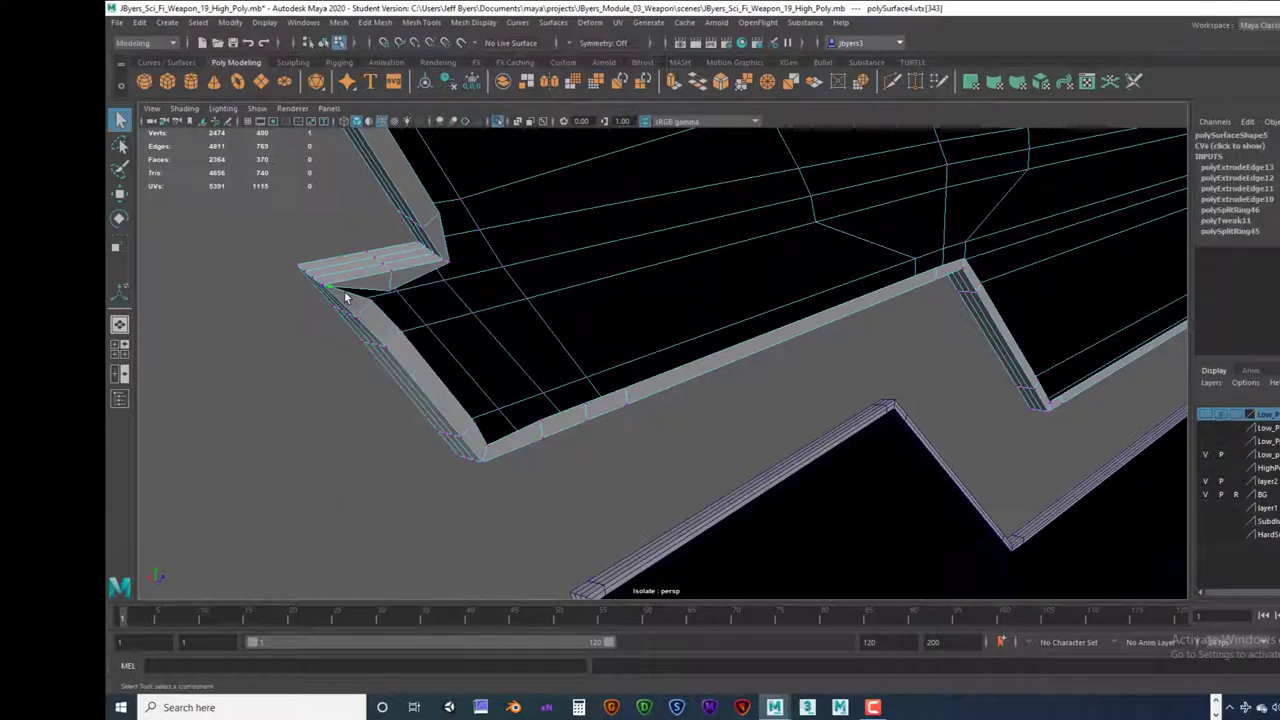
{"action": "key", "text": "w"}
{"action": "left_click_drag", "start_coordinate": [378, 287], "coordinate": [398, 278]}
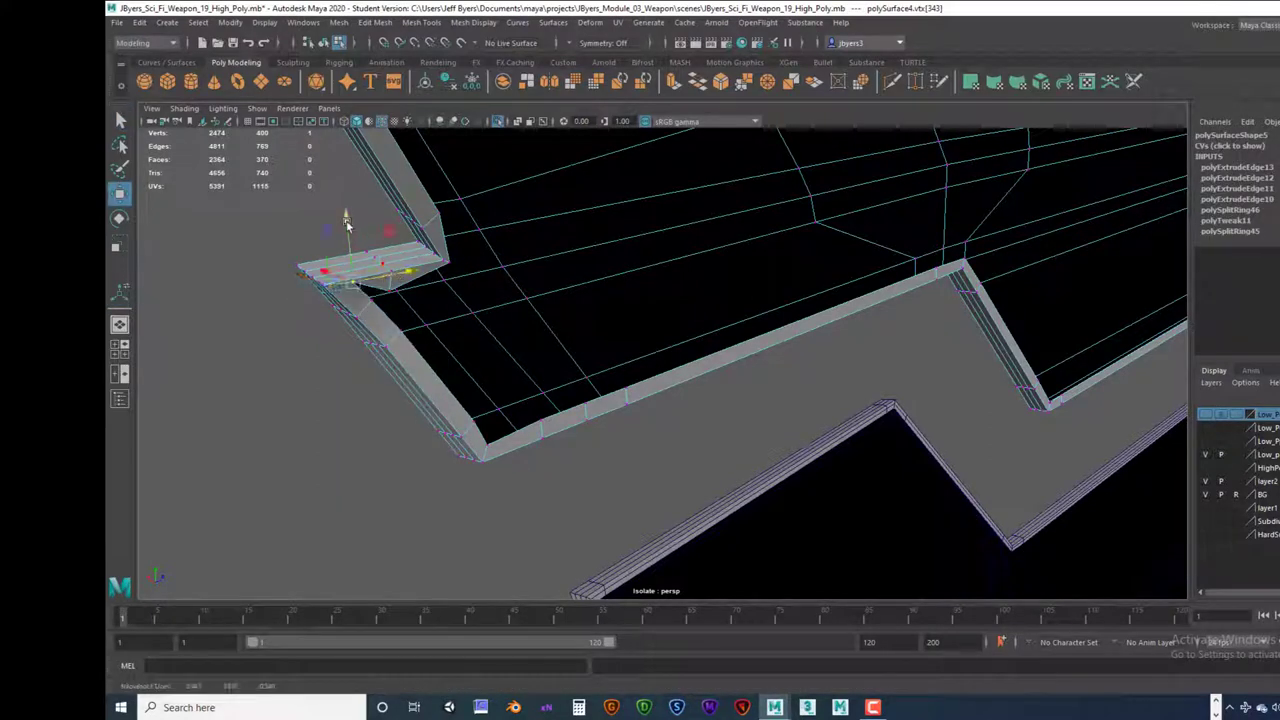
{"action": "left_click", "coordinate": [452, 264]}
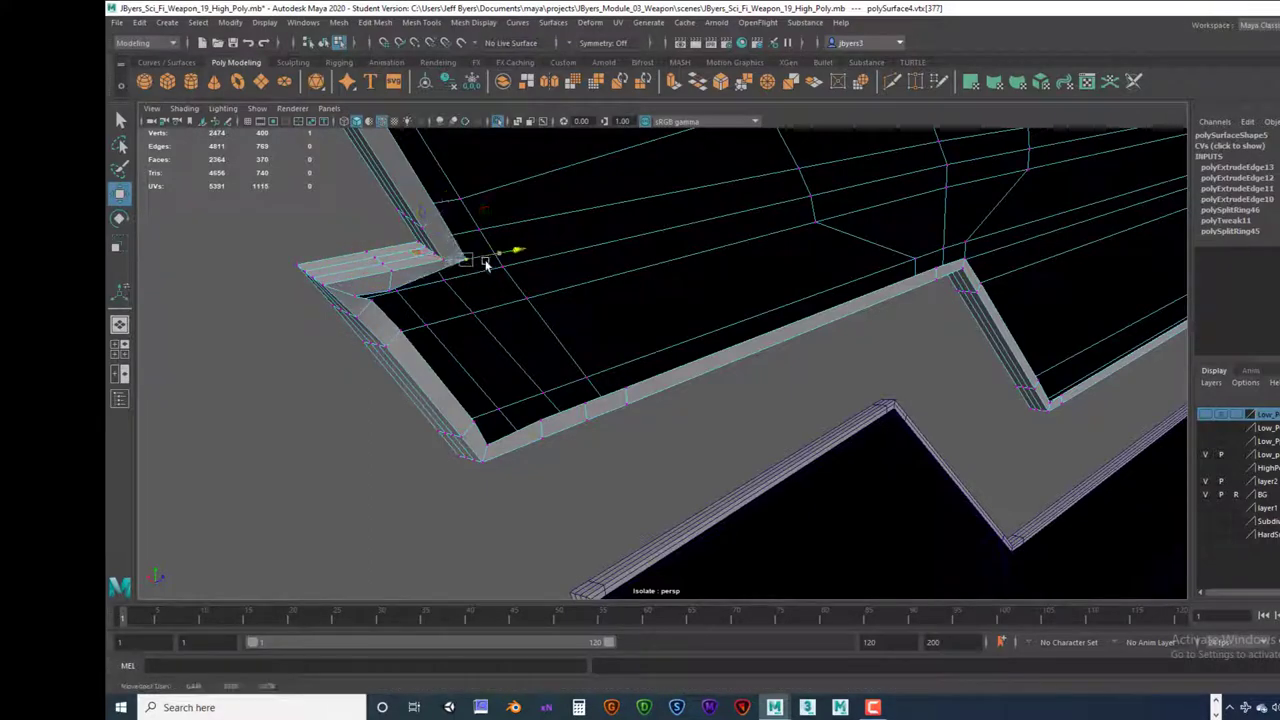